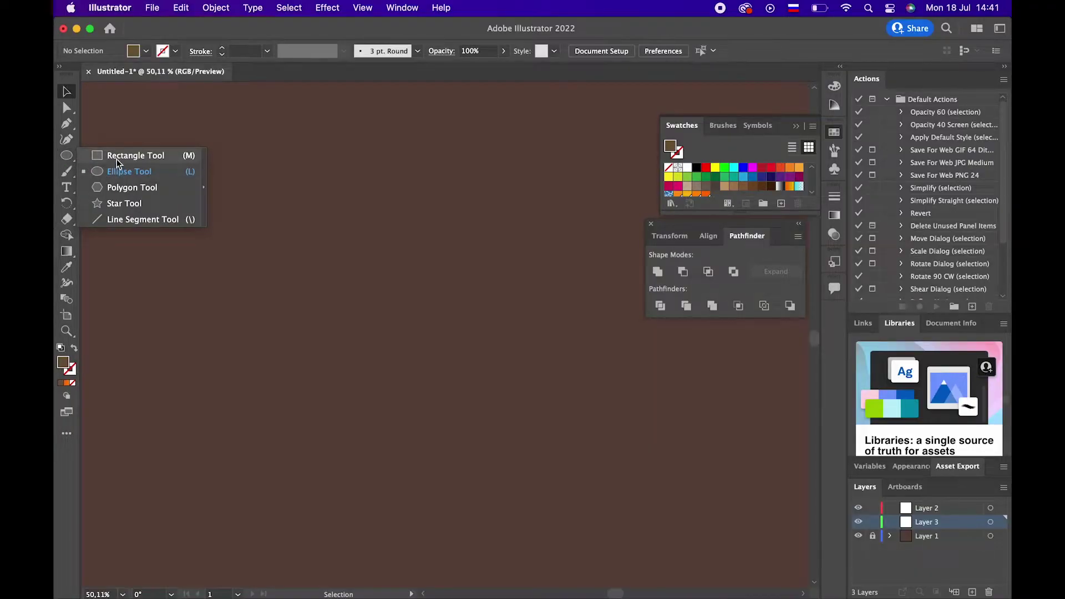
Draw a square on the brown artboard, fill it with bright golden yellow, and zoom in on it
left_click(139, 152)
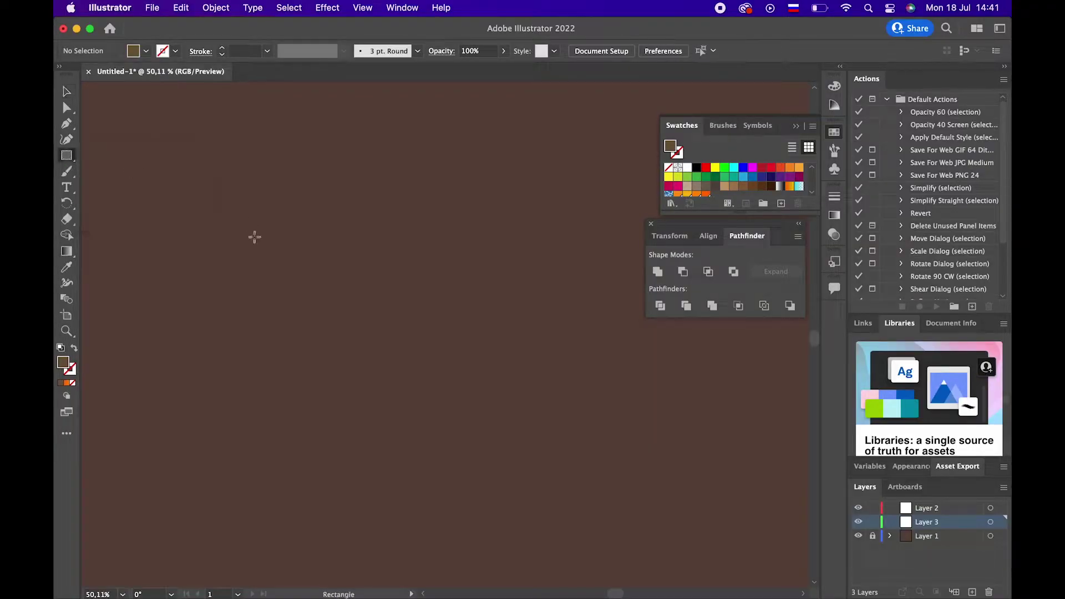
left_click_drag(269, 195, 359, 285)
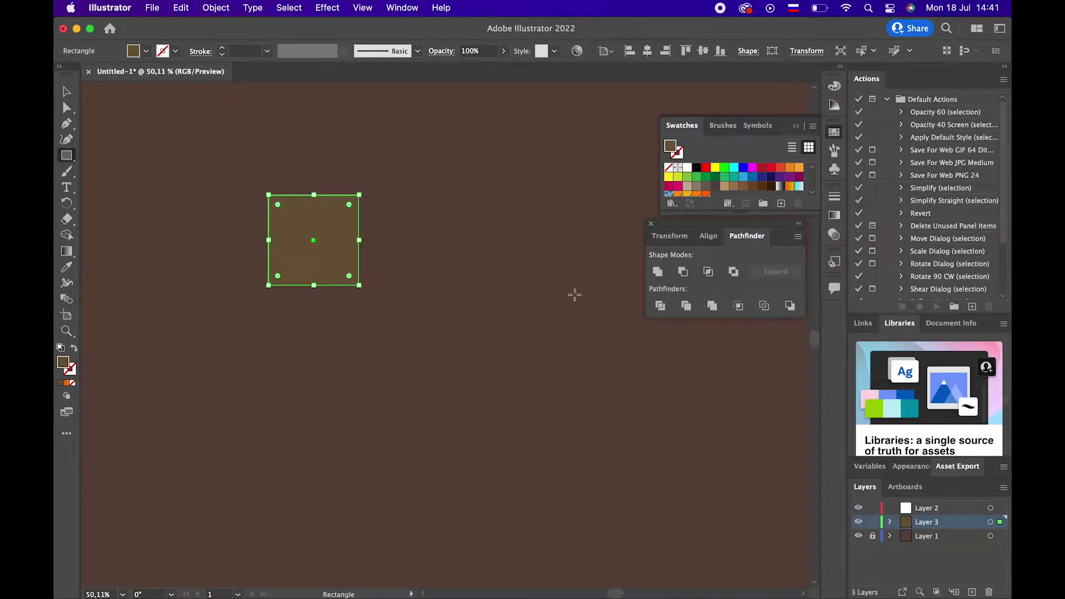
double_click(63, 363)
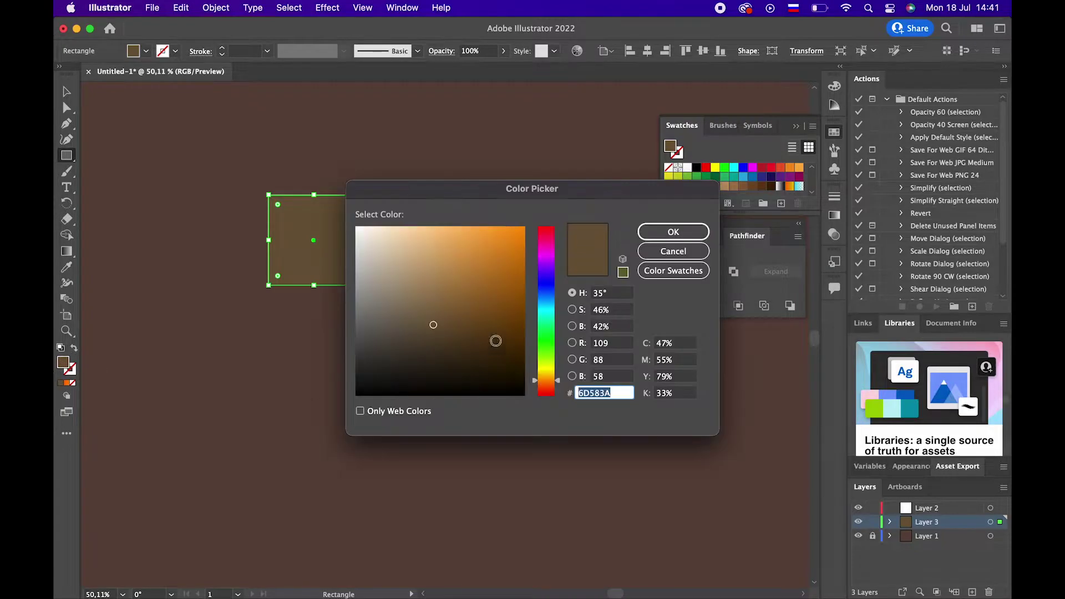
left_click(548, 376)
left_click_drag(488, 232, 509, 230)
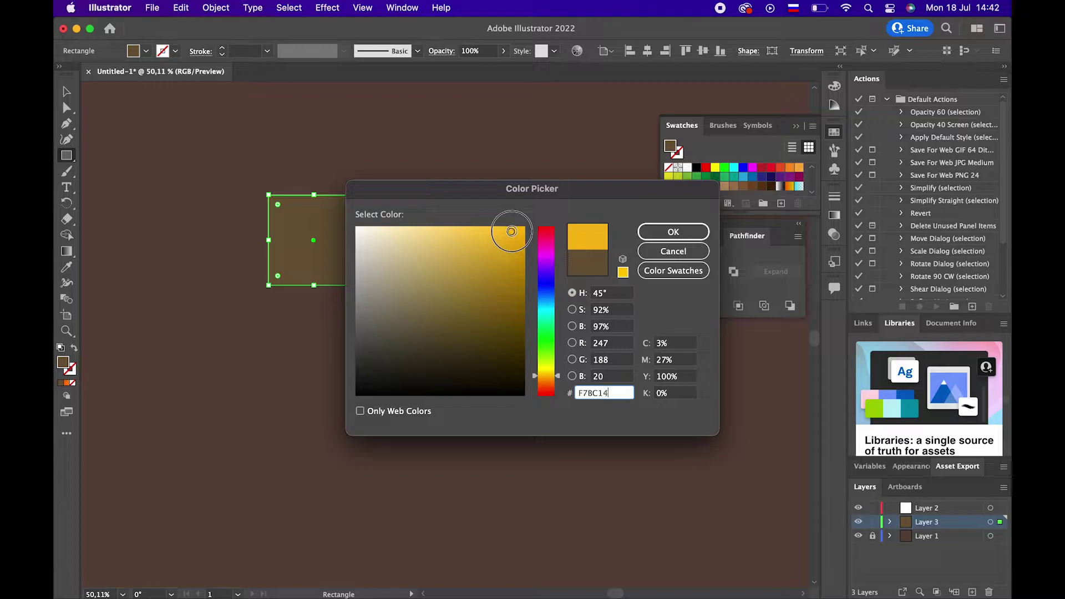
left_click(669, 232)
key("z")
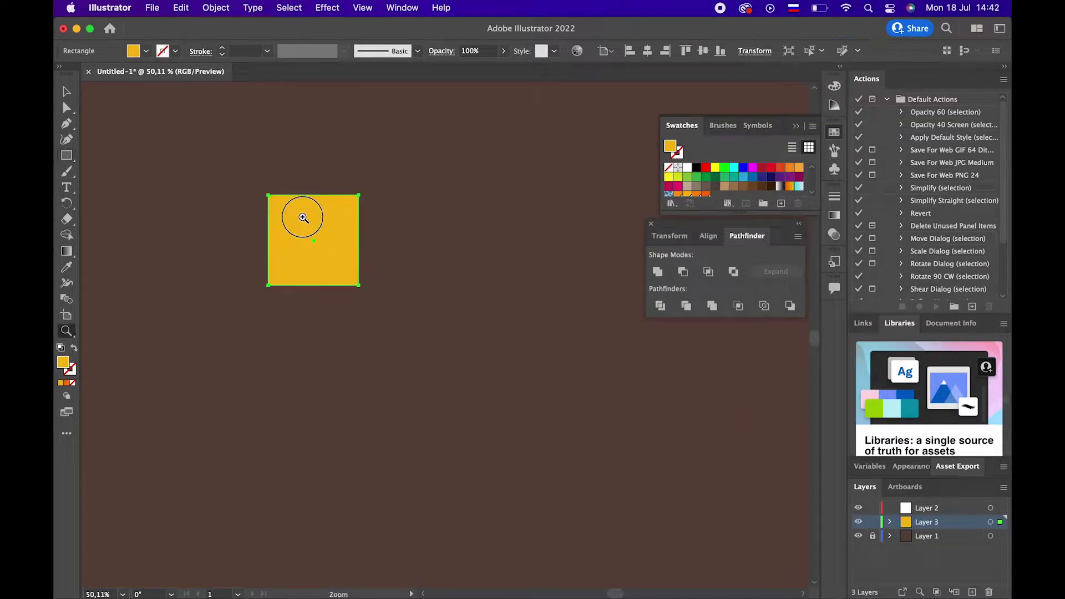
left_click_drag(302, 215, 386, 244)
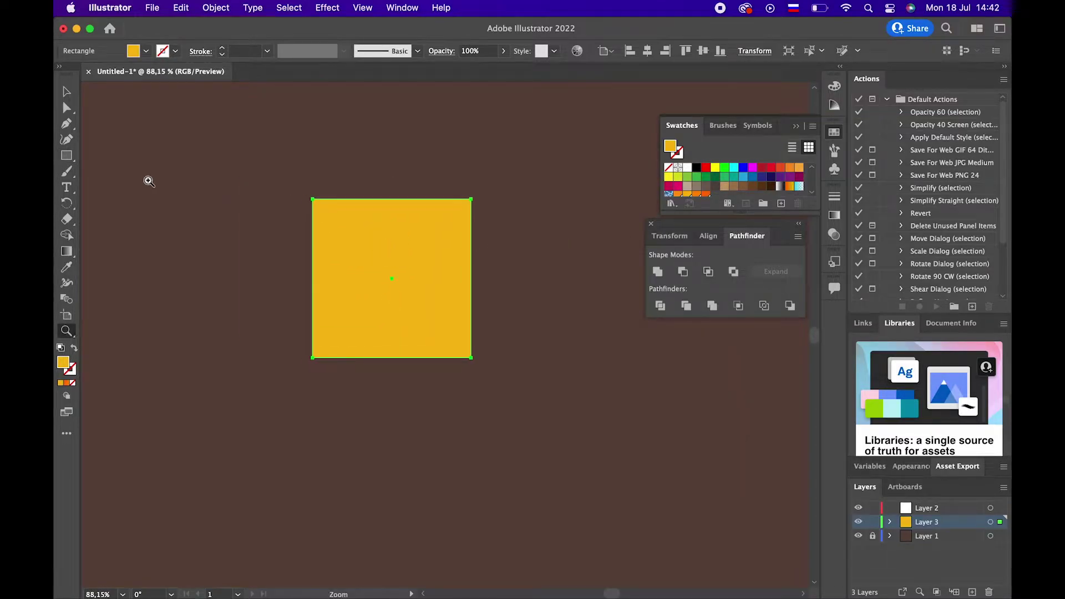
Round the square's two top corners fully into an arch
left_click(70, 106)
left_click_drag(485, 225, 254, 157)
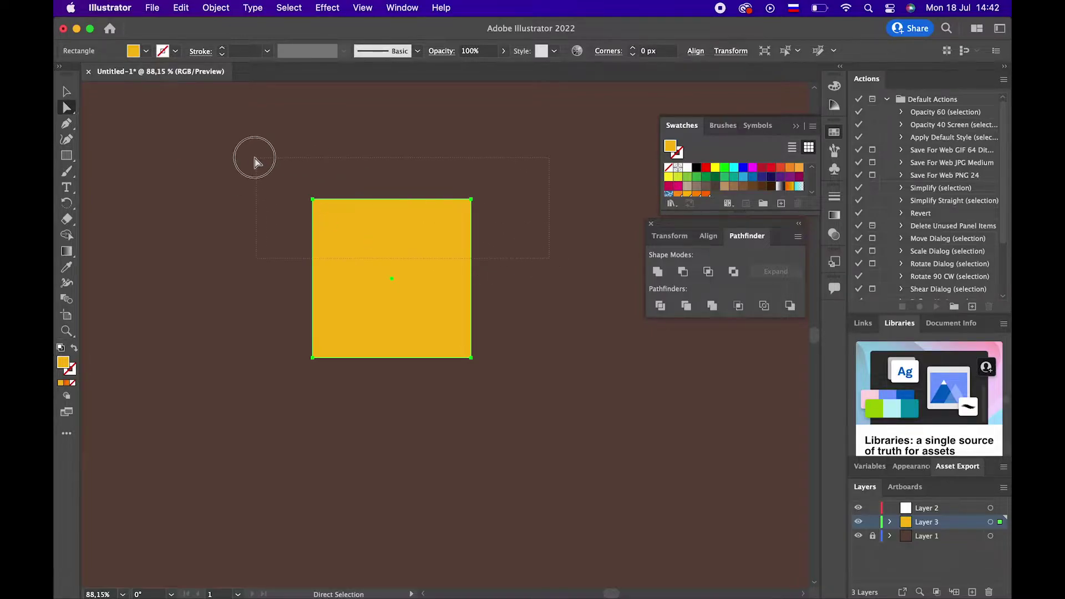
left_click_drag(322, 208, 337, 422)
left_click(443, 419)
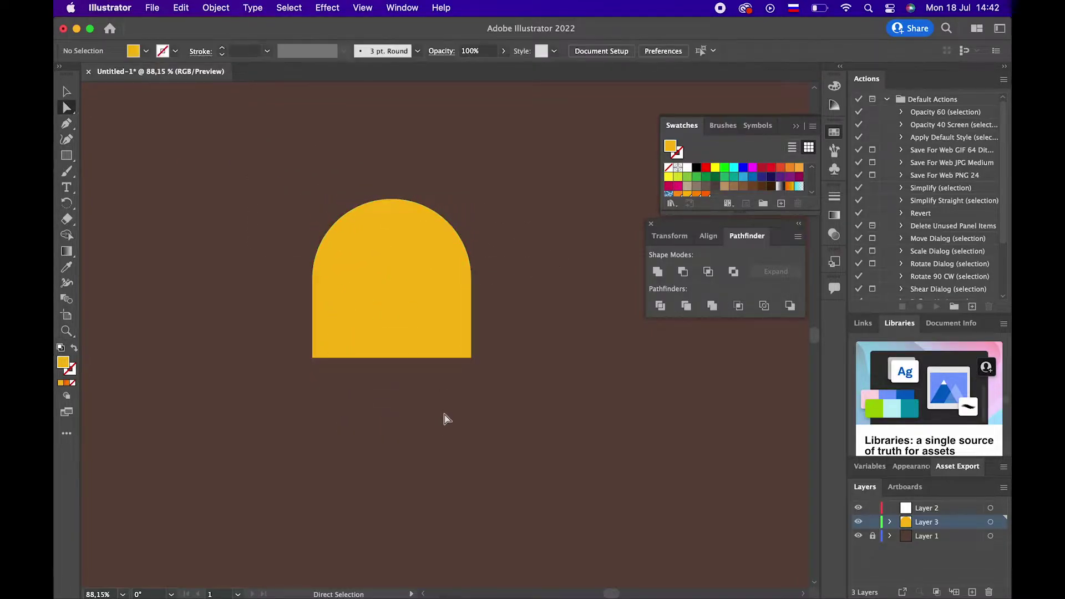
left_click_drag(411, 423, 390, 385)
Draw a rectangle below the arch and centre both horizontally
left_click(68, 155)
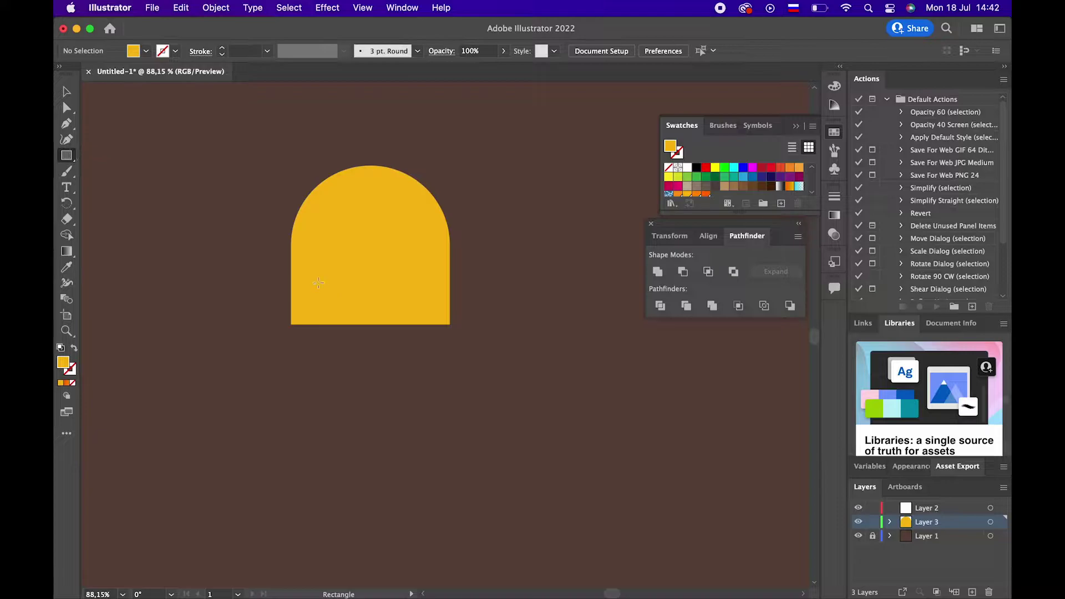
left_click_drag(313, 271, 397, 391)
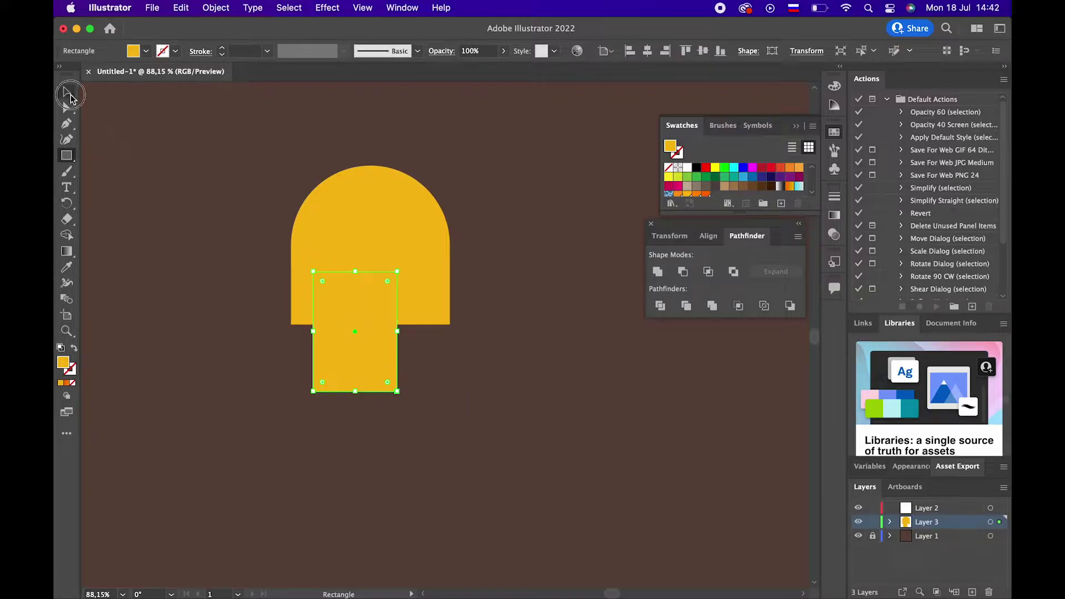
left_click(67, 93)
left_click_drag(501, 411, 263, 243)
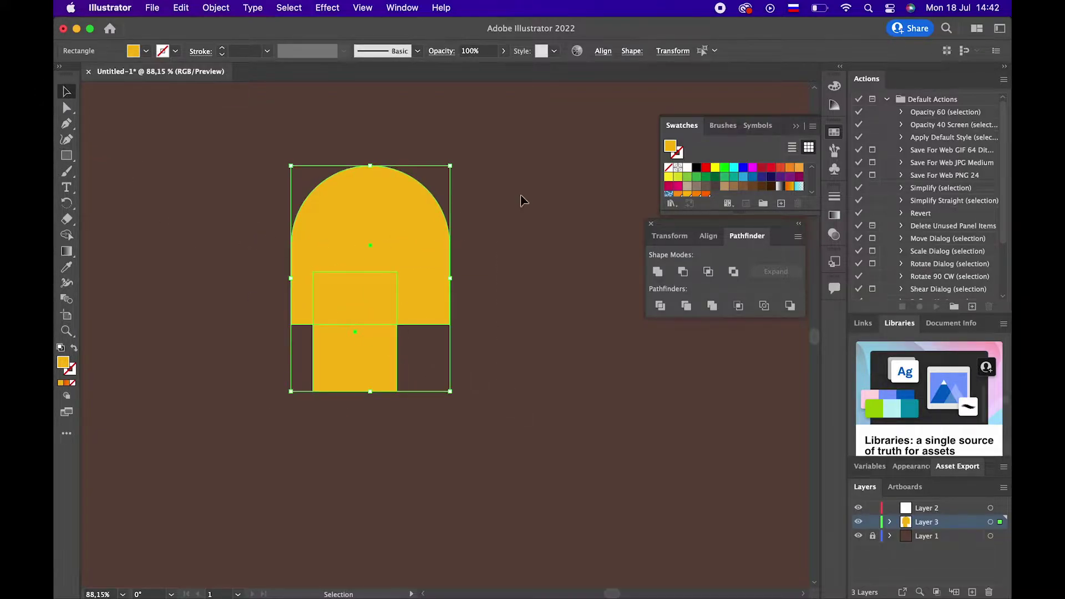
left_click(709, 236)
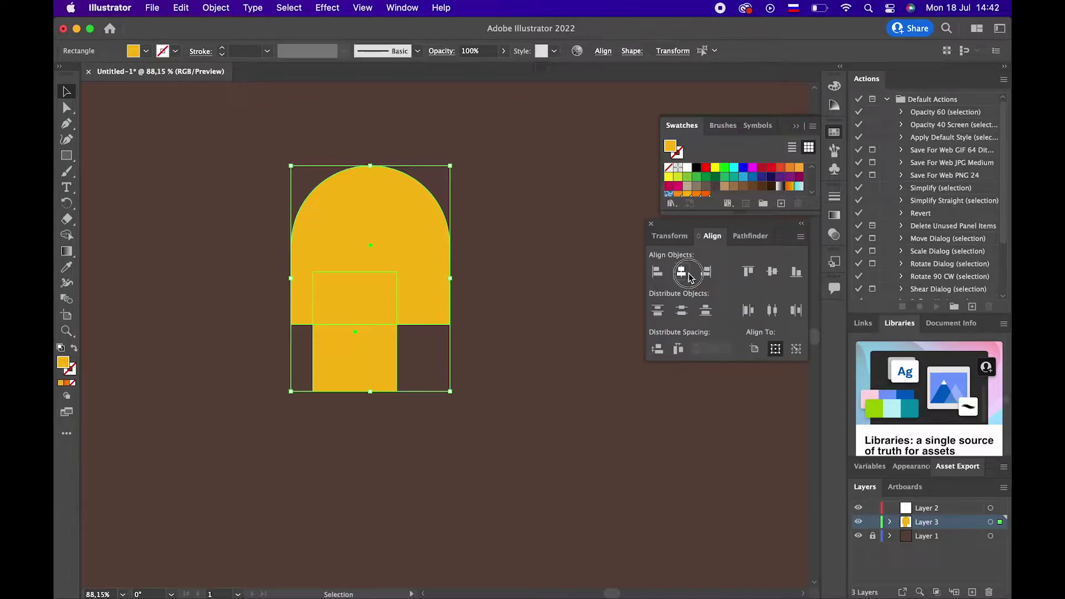
left_click(689, 275)
Divide the arch and rectangle into grouped pieces with Pathfinder
left_click(511, 335)
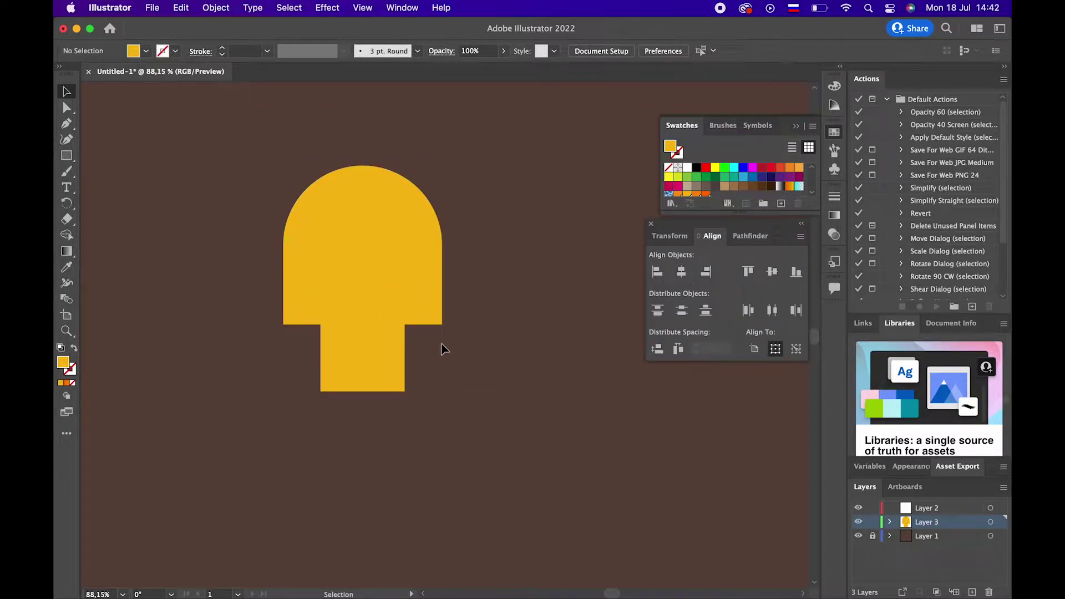
left_click(430, 319)
left_click(397, 351, "shift")
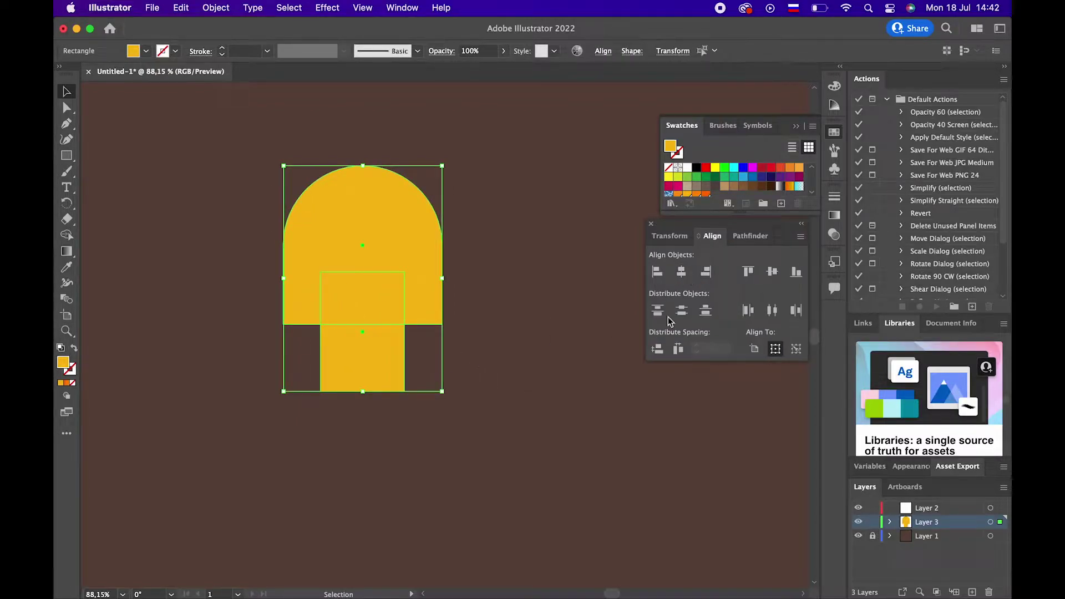
left_click(749, 236)
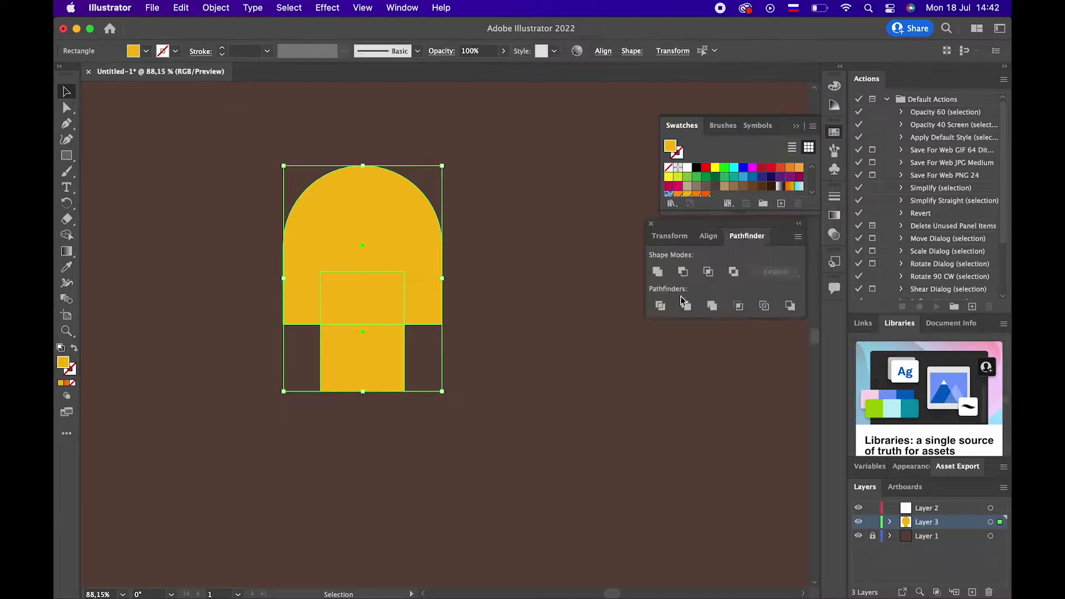
left_click(548, 372)
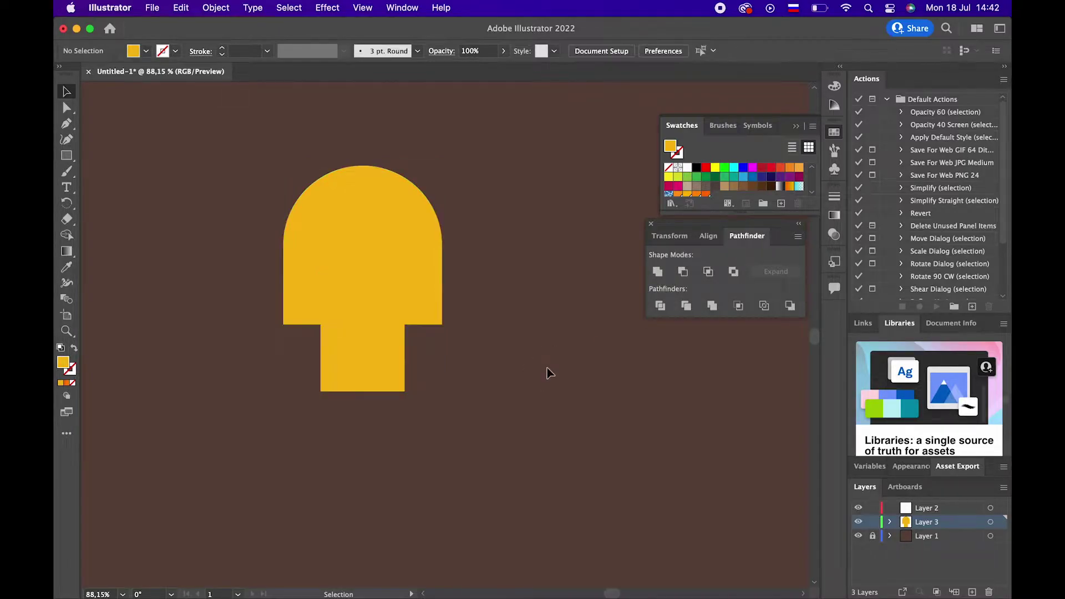
left_click(379, 303)
left_click(67, 108)
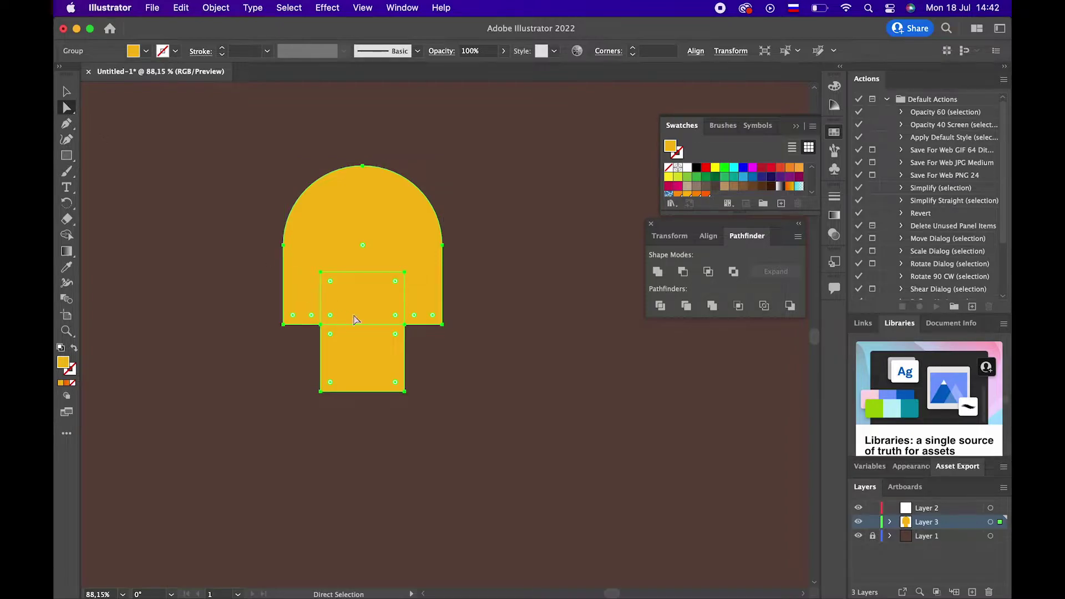
Pull the arch's two bottom corner anchors down toward the neck
left_click(397, 317)
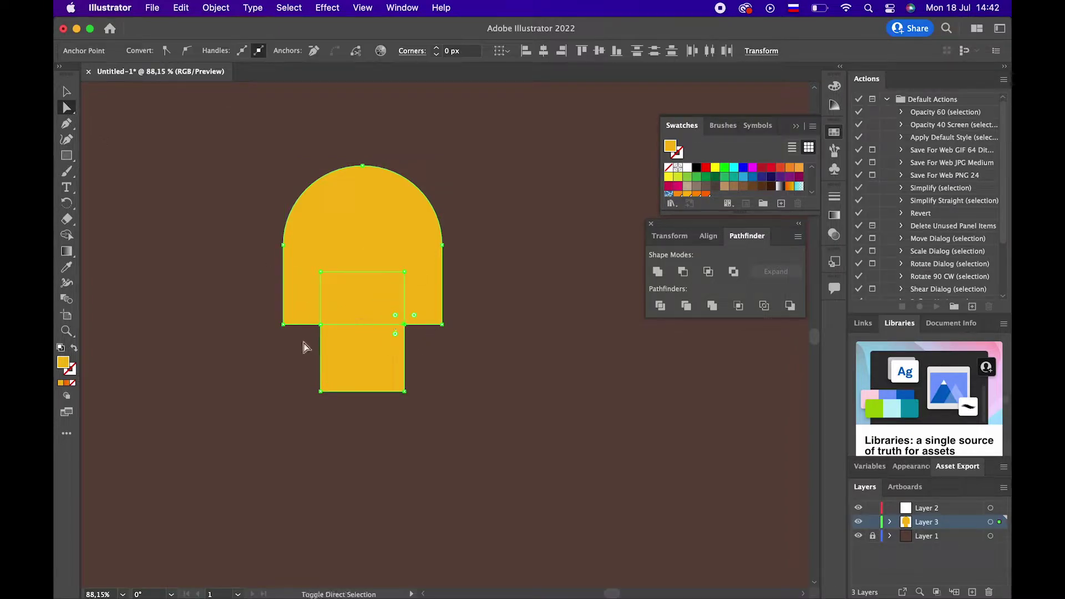
left_click(331, 316)
left_click_drag(321, 325, 321, 350)
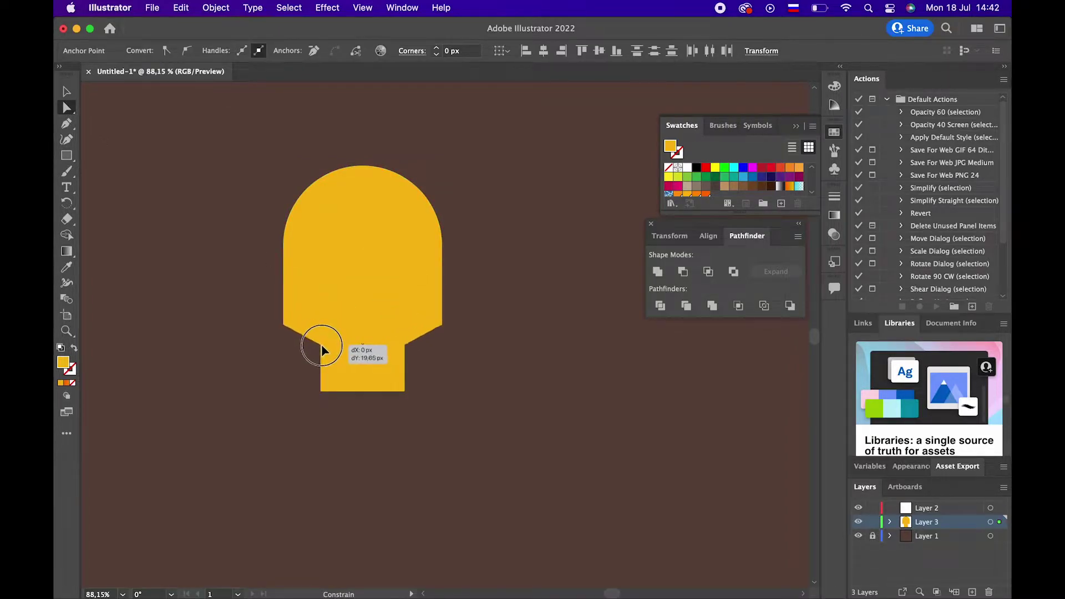
left_click(464, 397)
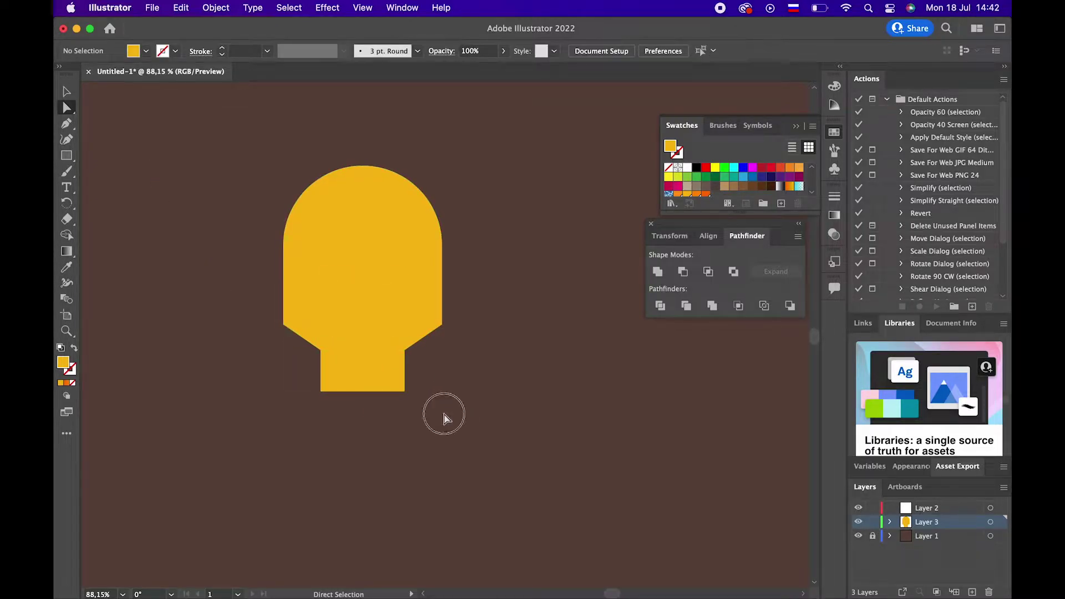
Round the neck's bottom corners, the arch-neck joints, and the arch's lower outer corners
mouse_move(443, 415)
left_mouse_down()
mouse_move(296, 391)
mouse_move(336, 365)
left_mouse_up()
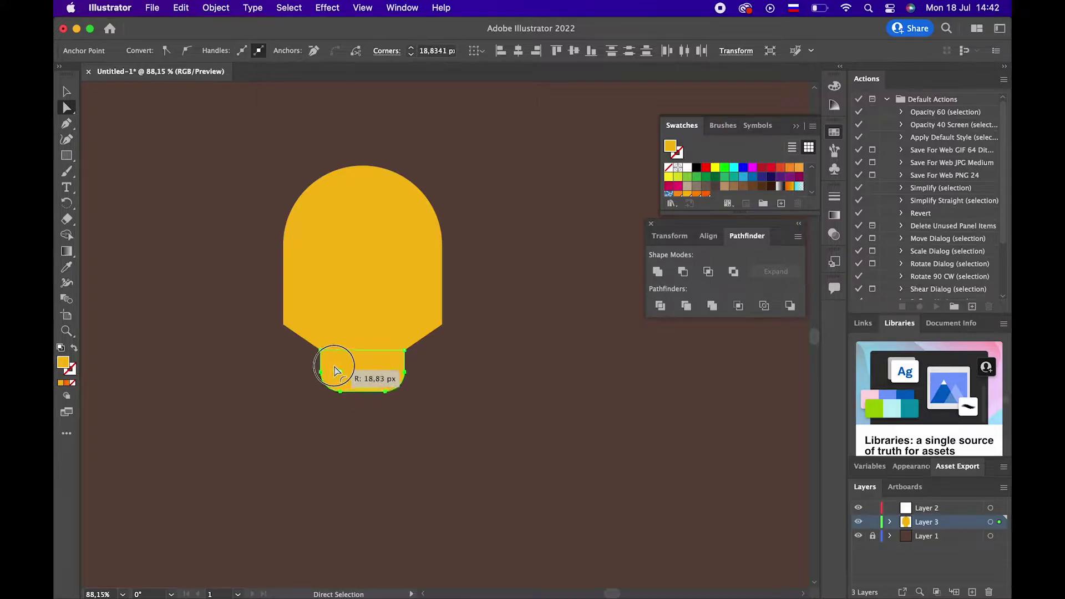
left_click_drag(269, 316, 342, 345)
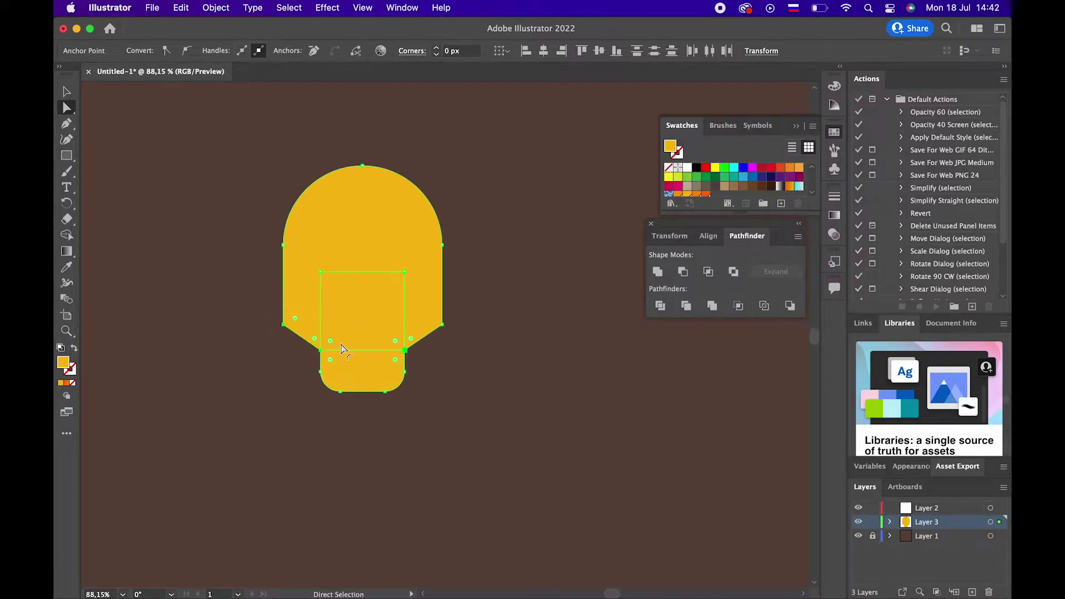
left_click(435, 316)
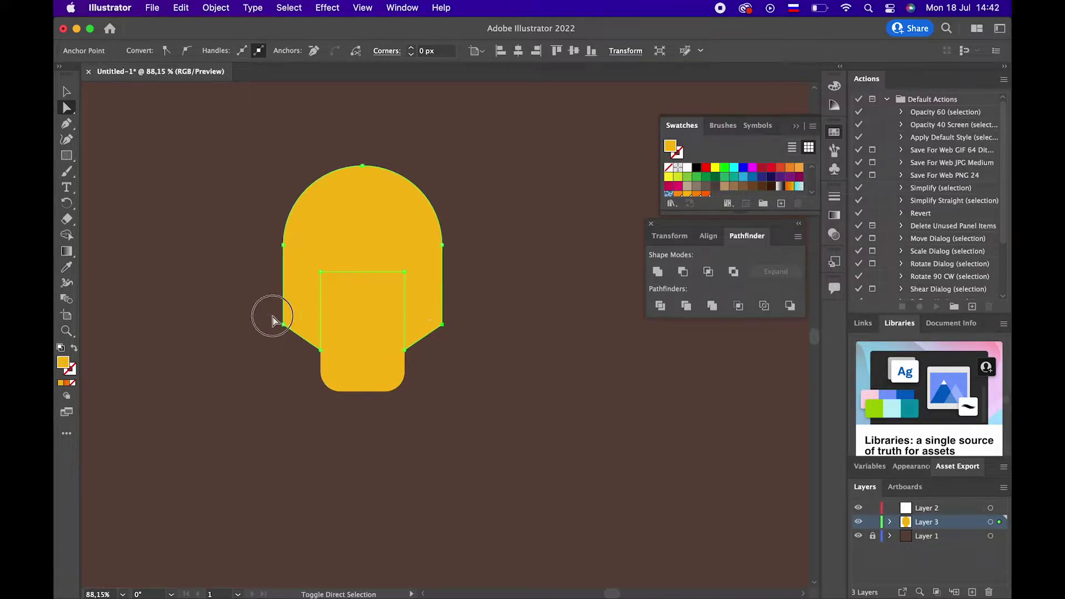
left_click_drag(272, 321, 335, 335)
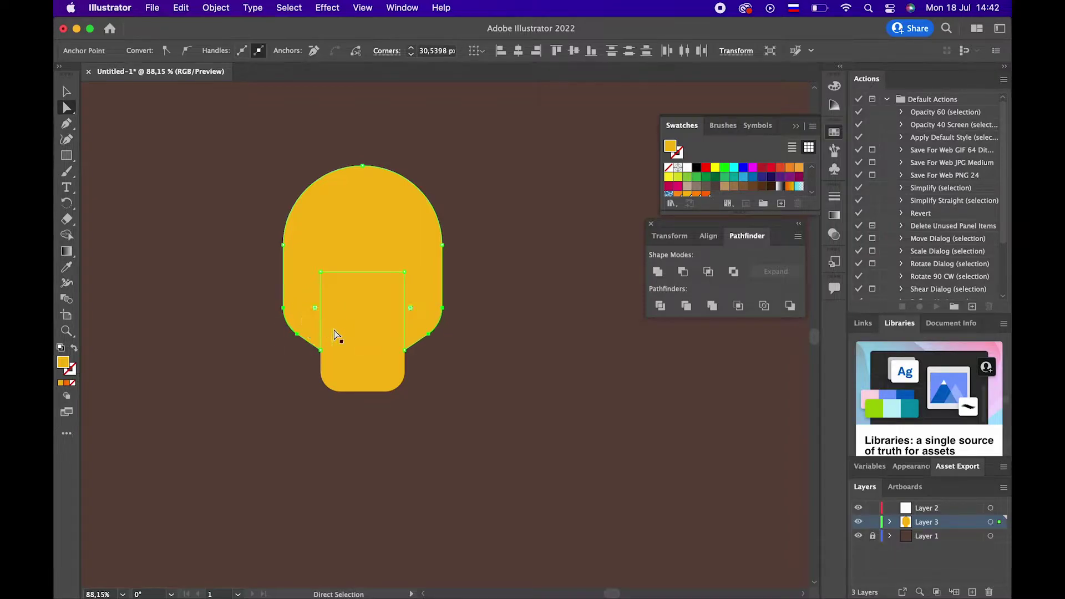
left_click(476, 415)
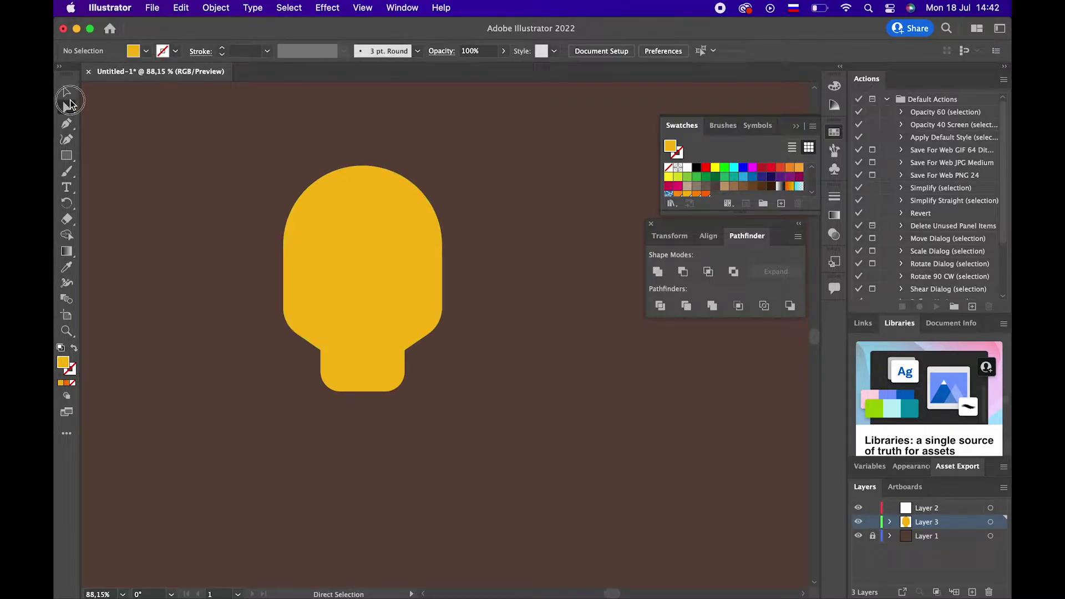
Adjust the bulb's upper anchors, then merge all bulb pieces into one shape
key("v")
left_click(67, 106)
left_click_drag(277, 214, 190, 178)
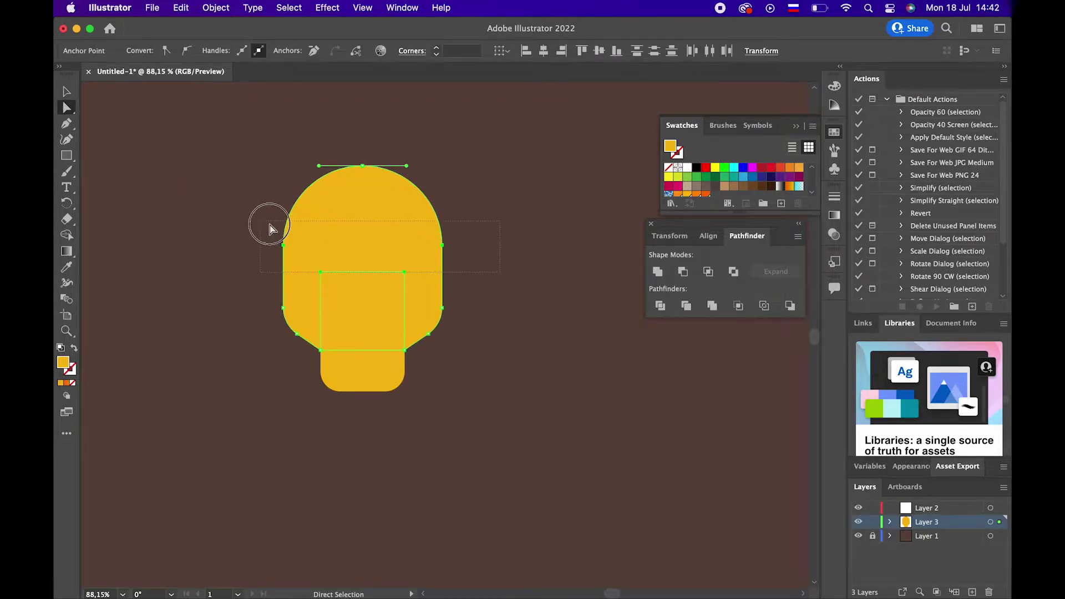
mouse_move(486, 265)
left_mouse_down()
mouse_move(226, 188)
mouse_move(317, 240)
mouse_move(279, 289)
left_mouse_up()
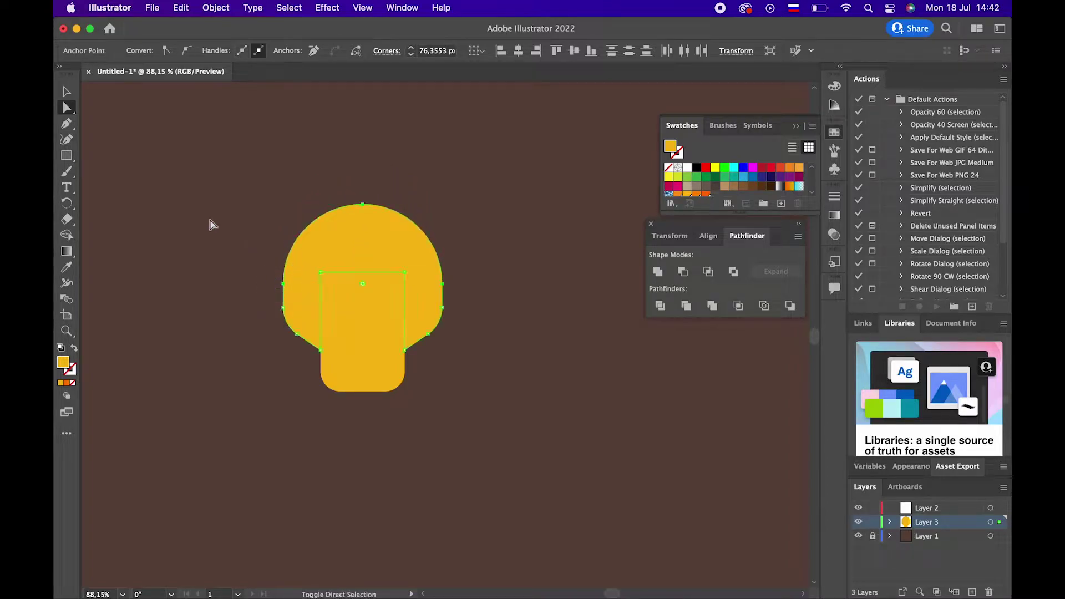
left_click(67, 91)
left_click(171, 198)
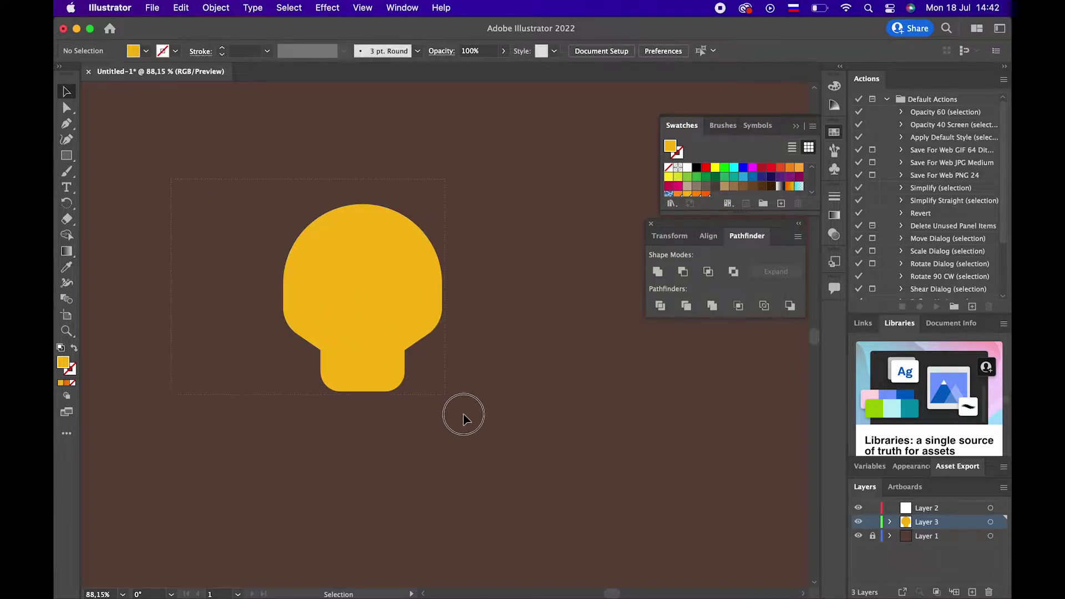
left_click_drag(172, 198, 463, 416)
left_click(658, 272)
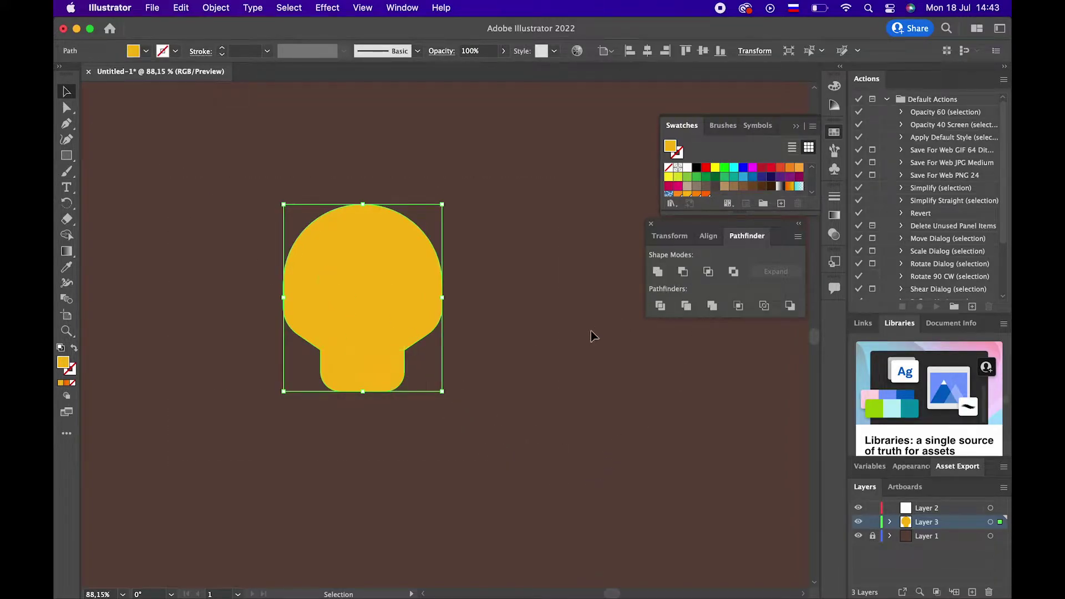
Round the inner corners where the head meets the neck
left_click(569, 371)
key("z")
left_click_drag(275, 302, 309, 328)
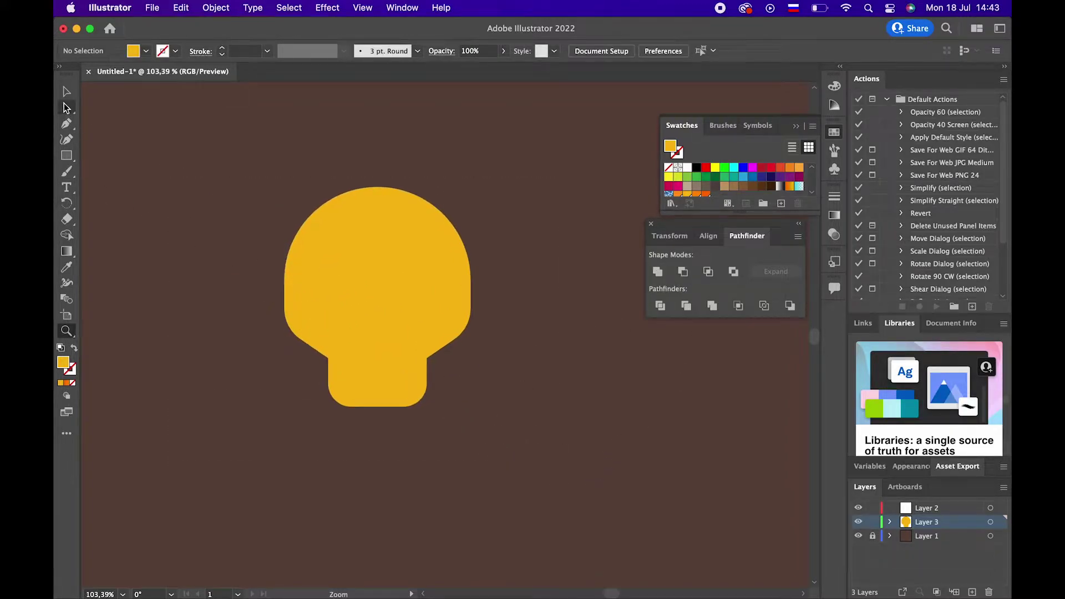
left_click(66, 107)
mouse_move(292, 346)
left_mouse_down()
mouse_move(450, 396)
mouse_move(440, 367)
left_mouse_up()
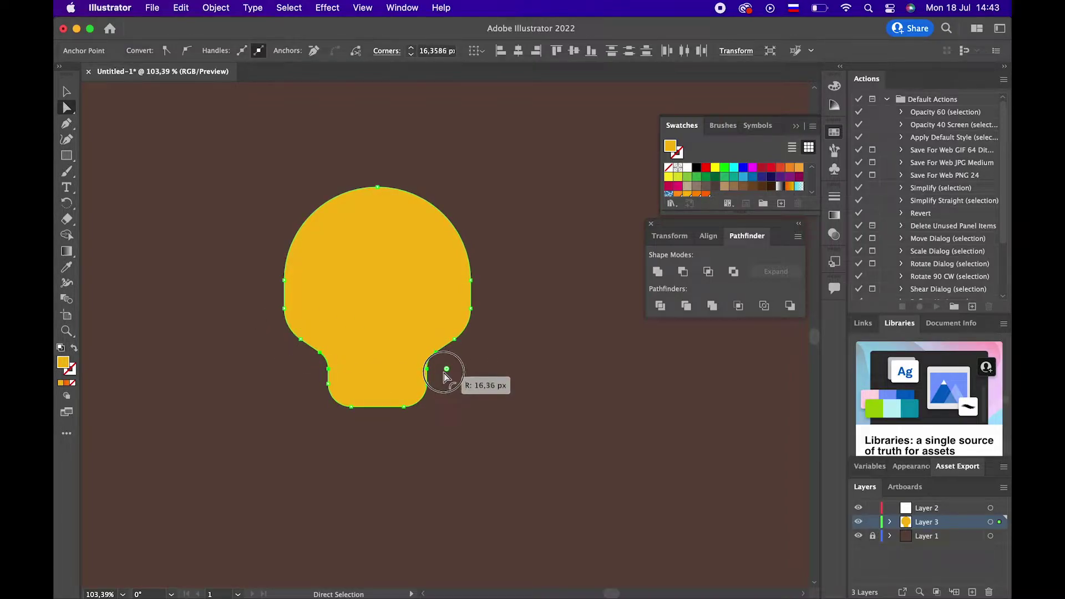
mouse_move(440, 367)
left_mouse_down()
mouse_move(433, 360)
mouse_move(544, 406)
left_mouse_up()
left_click(464, 391)
key("z")
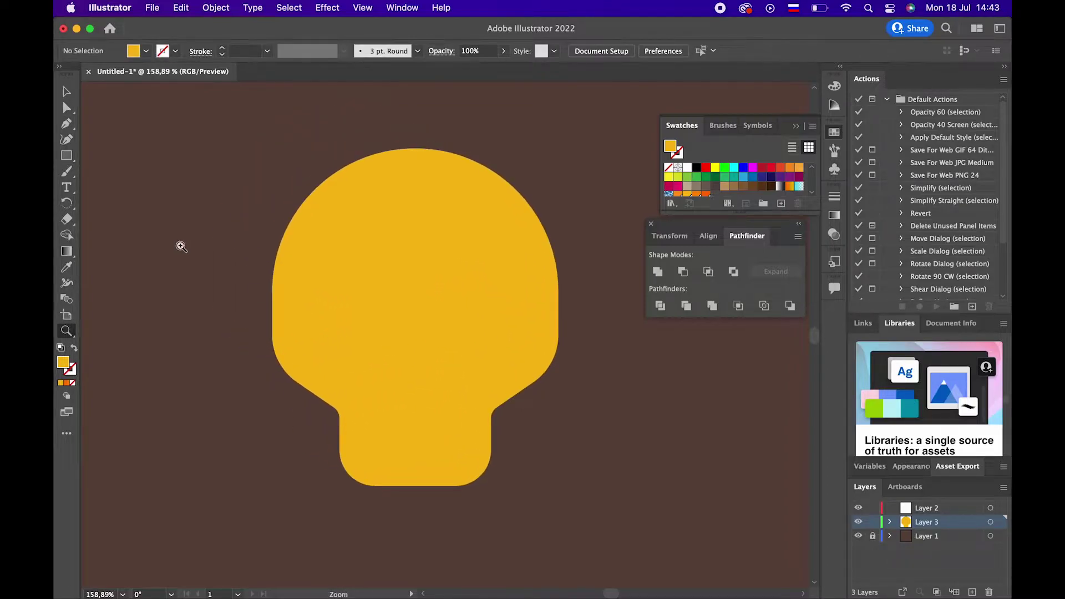
Save the head's yellow as a new swatch
left_click(67, 92)
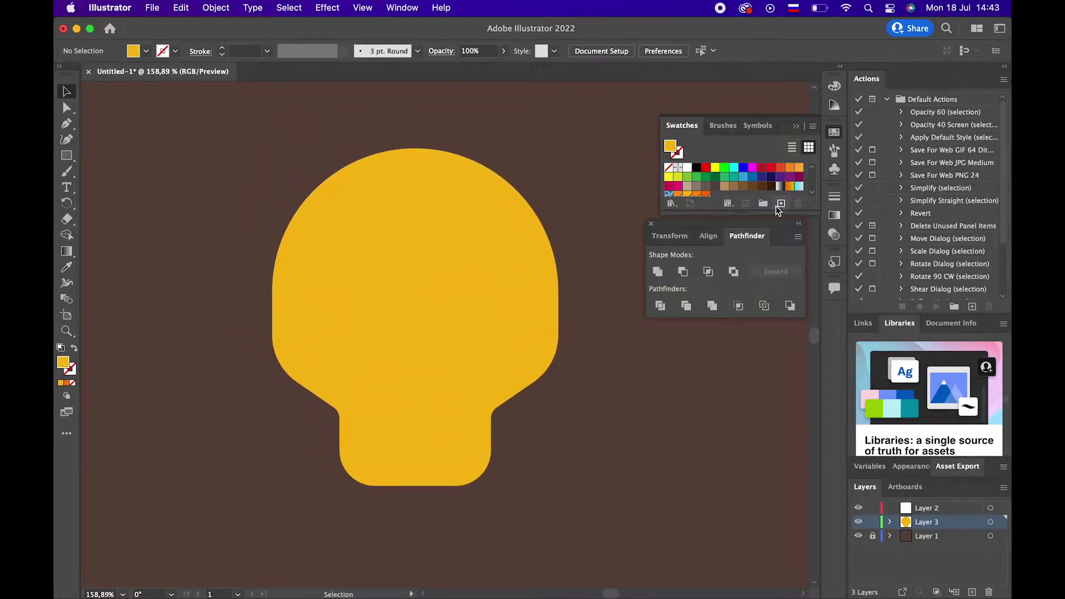
left_click(780, 204)
left_click(589, 416)
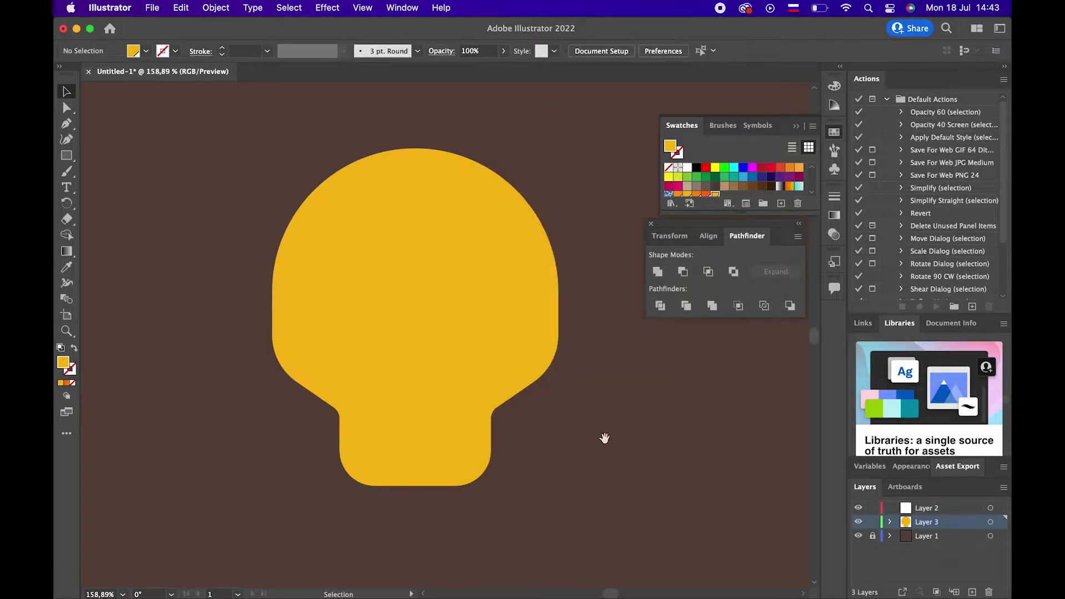
left_click_drag(604, 438, 558, 444)
left_click(67, 156)
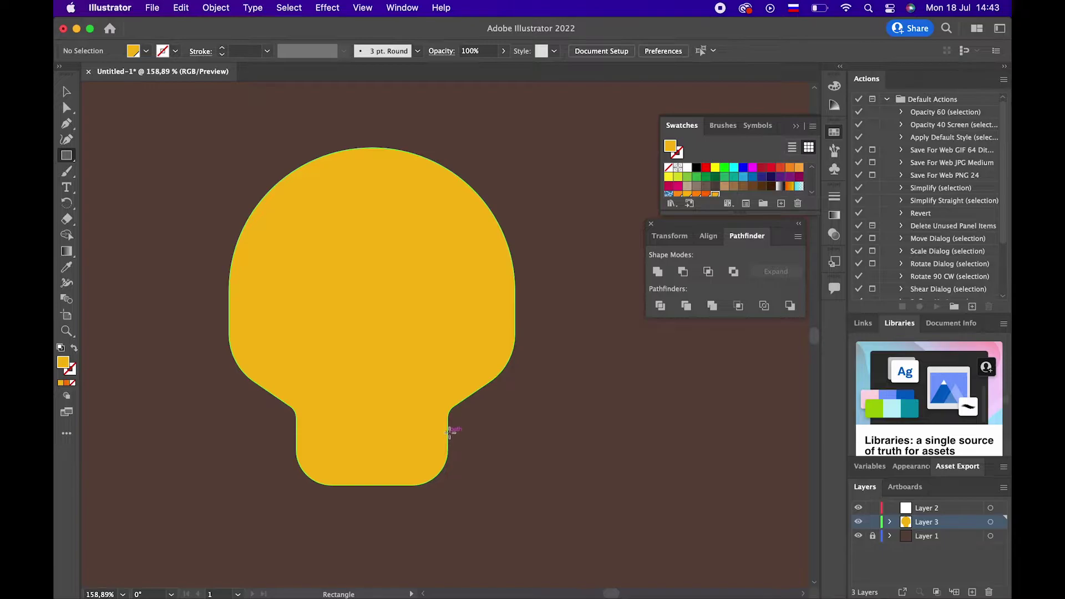
Draw a tall rectangle over the head's right edge and fill it with orange F4A416
mouse_move(448, 432)
left_mouse_down()
mouse_move(507, 273)
mouse_move(516, 290)
left_mouse_up()
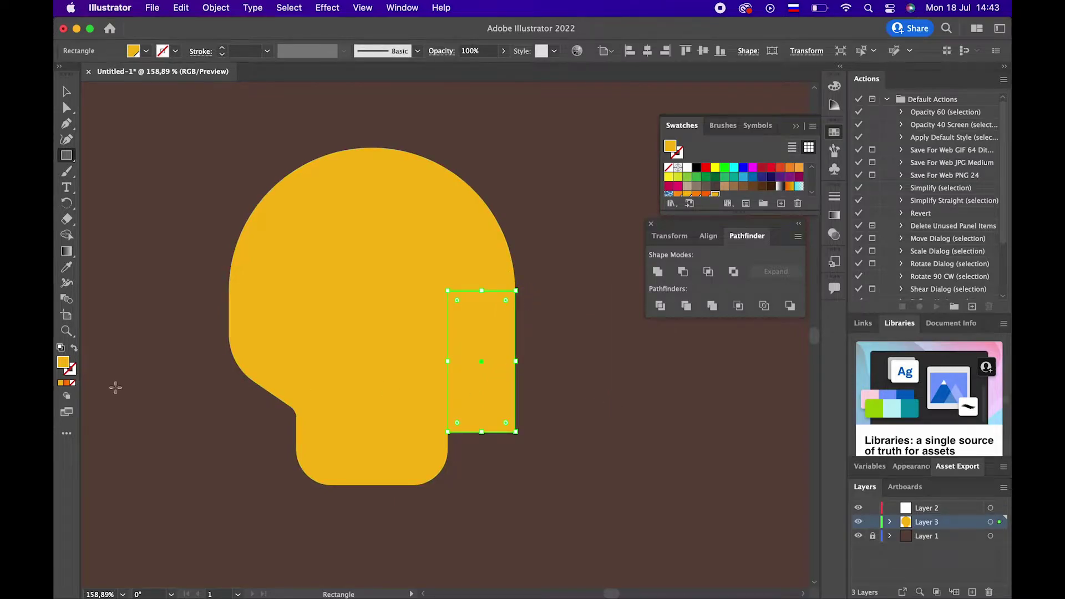
double_click(64, 362)
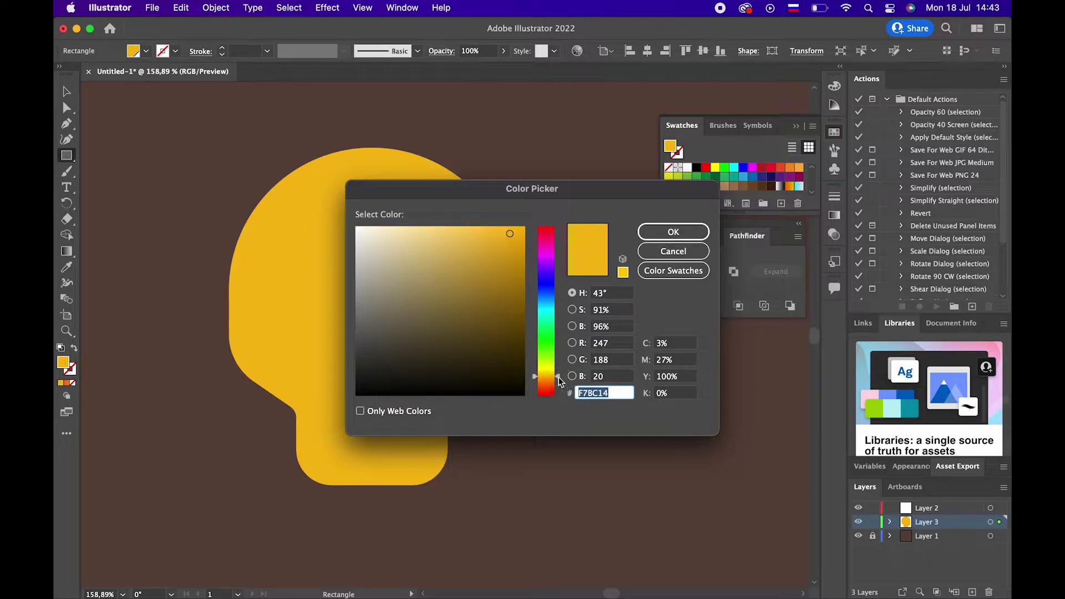
left_click_drag(559, 379, 559, 380)
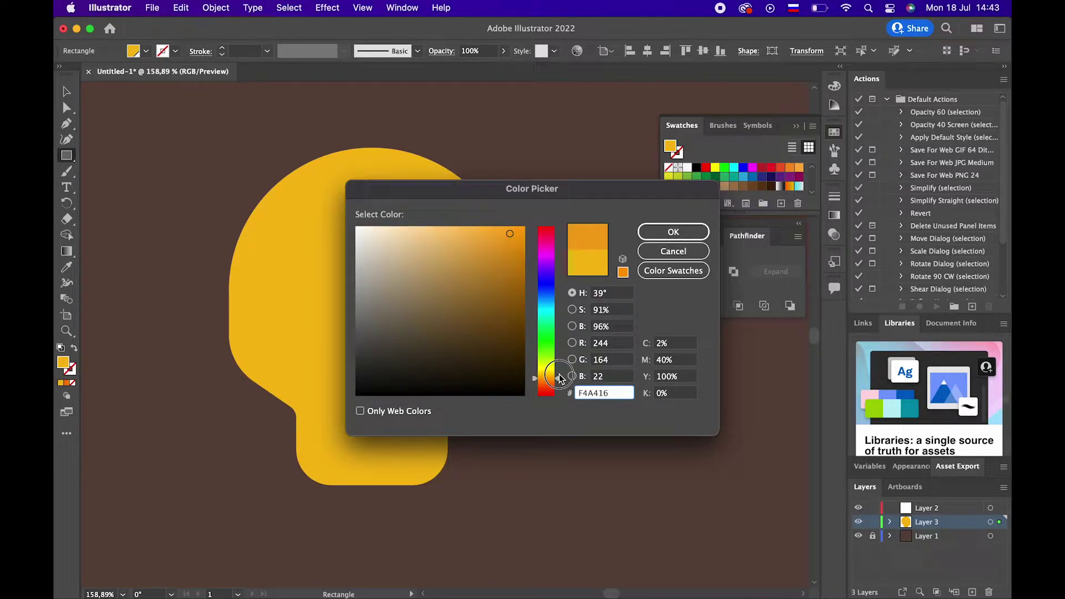
left_click(675, 233)
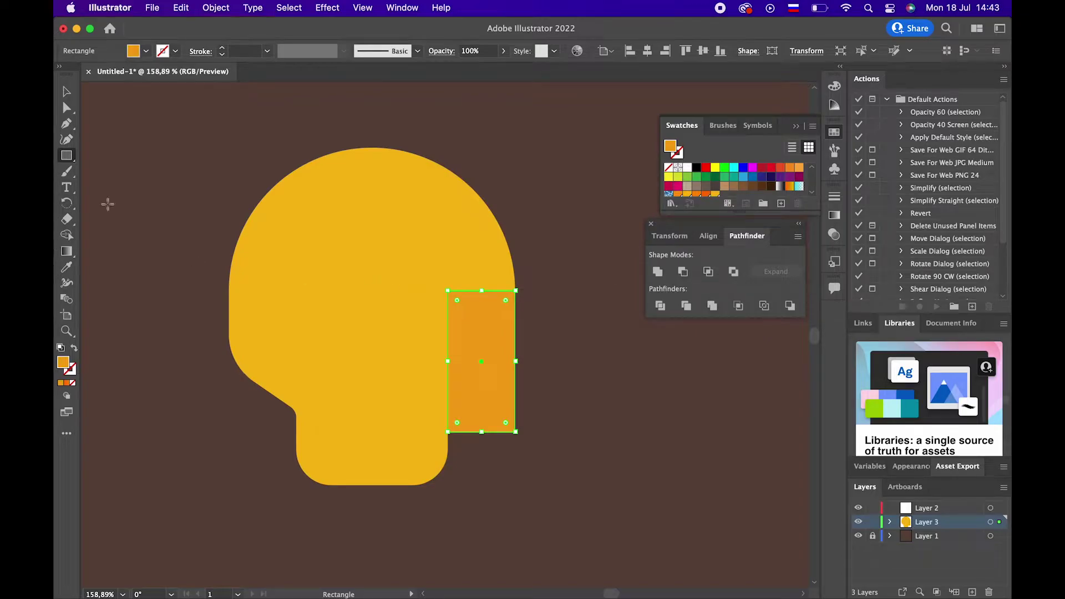
left_click(66, 91)
left_click(150, 145)
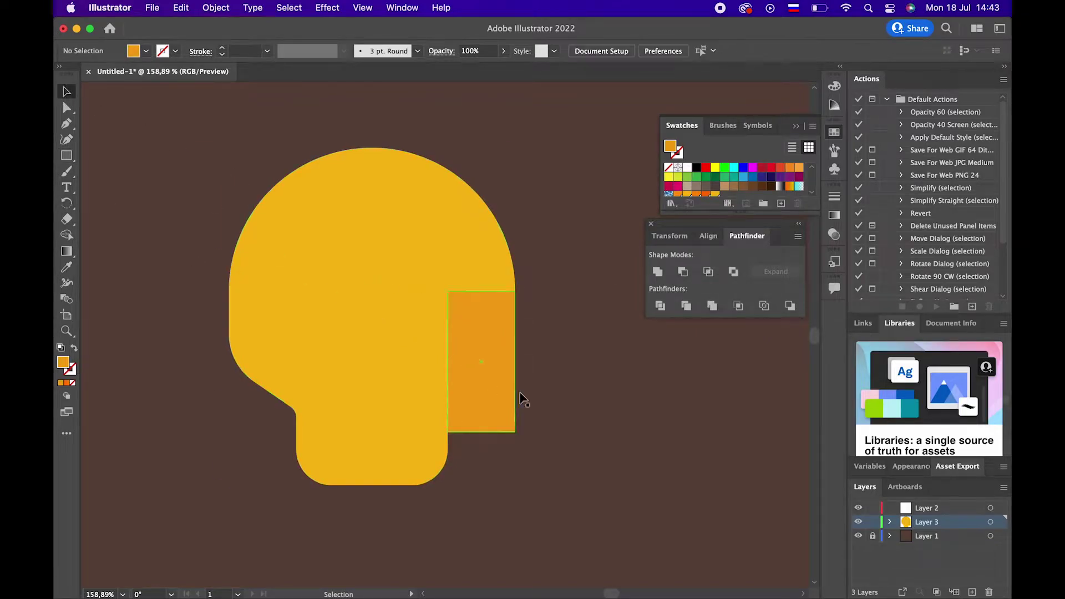
left_click(499, 369)
Save the orange as a swatch and give the rectangle a vertical bottom-to-top gradient
left_click(781, 203)
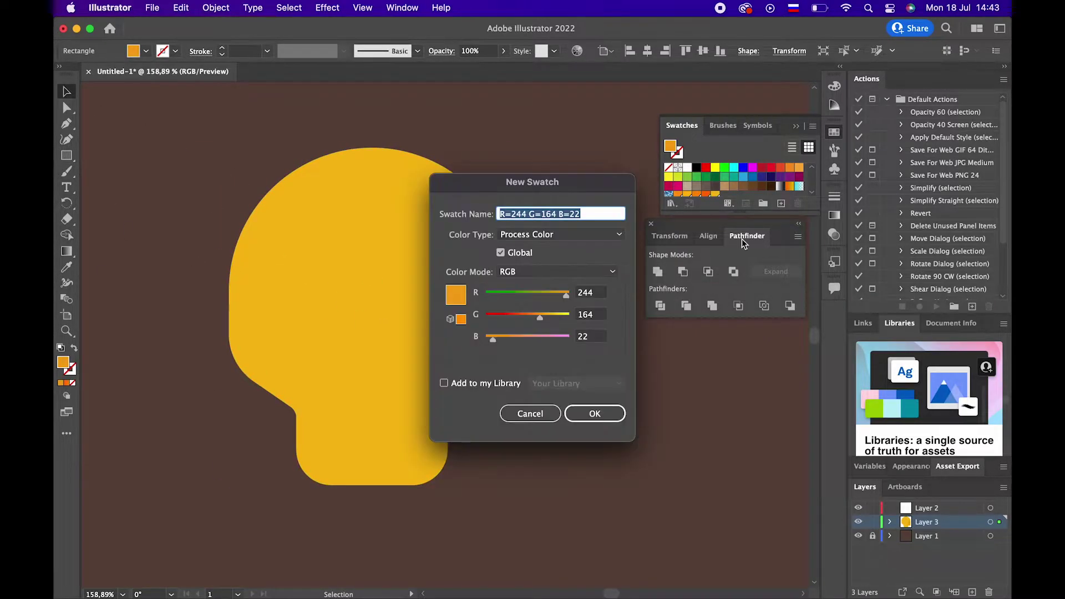
left_click(607, 410)
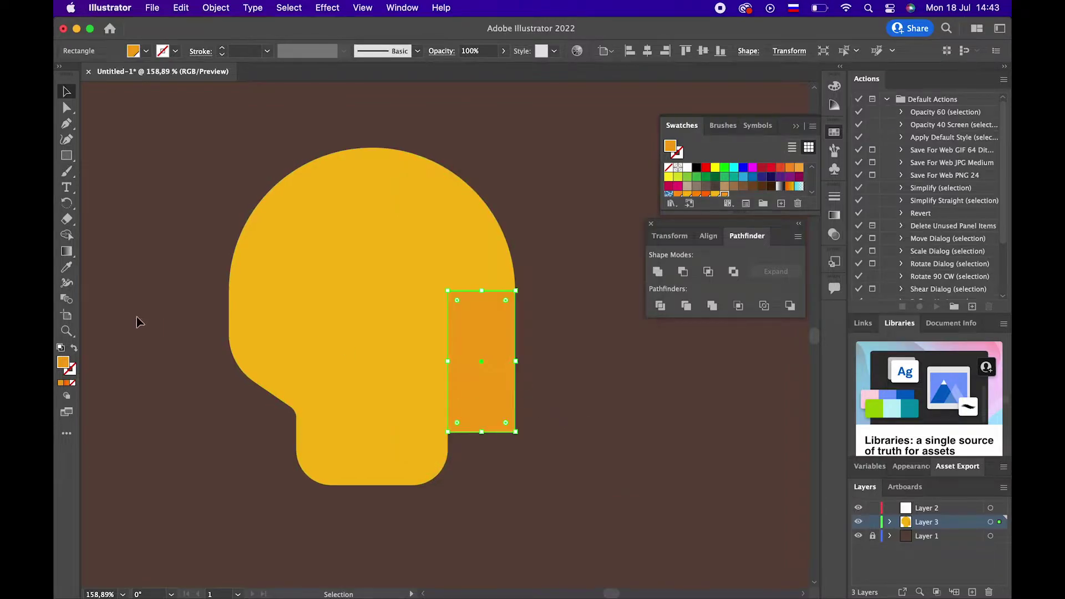
left_click(65, 252)
left_click(498, 383)
left_click_drag(481, 410, 481, 280)
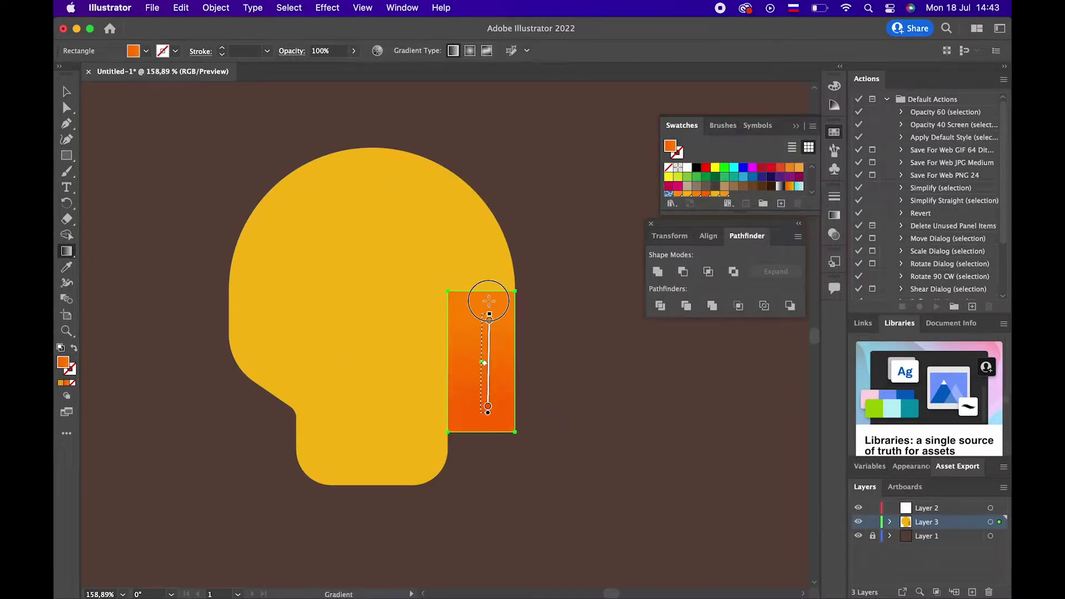
Set the gradient's top stop to lighter orange and bottom stop to yellow-orange
double_click(482, 285)
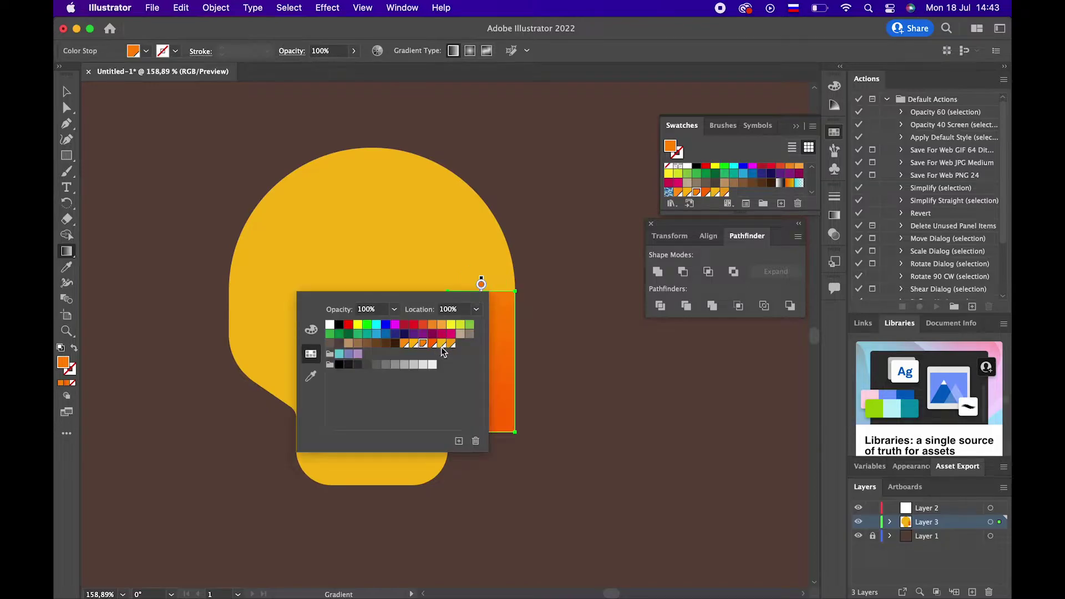
left_click(447, 345)
left_click(525, 341)
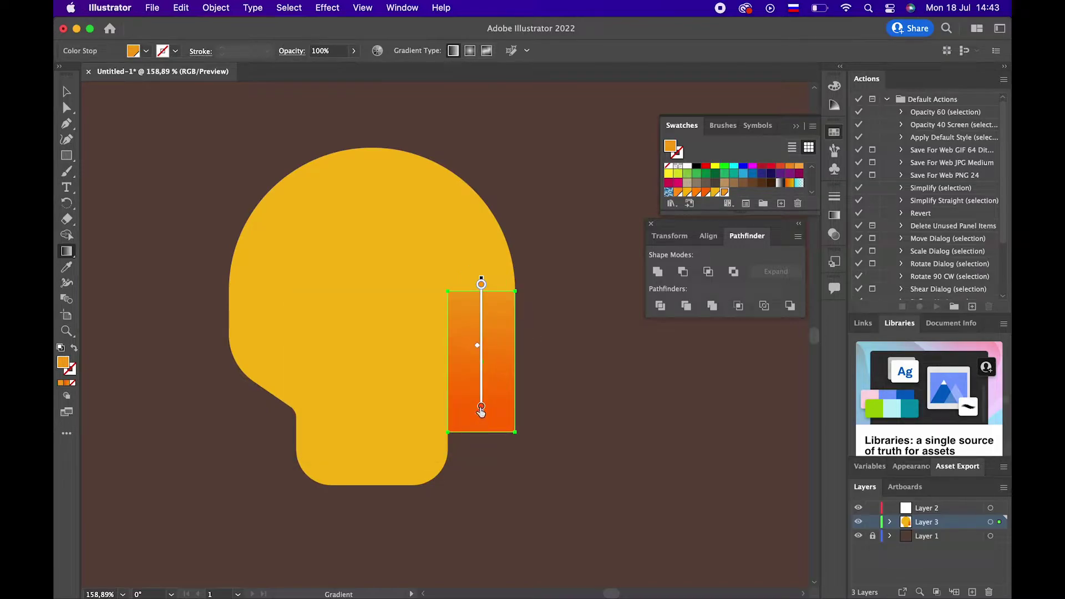
double_click(481, 407)
left_click(443, 466)
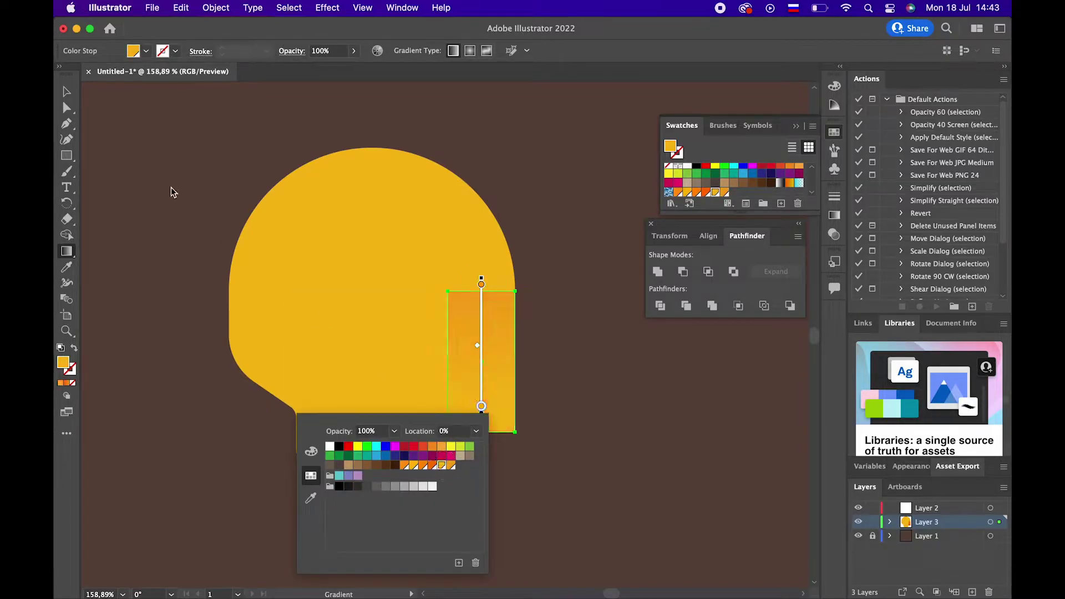
left_click(300, 208)
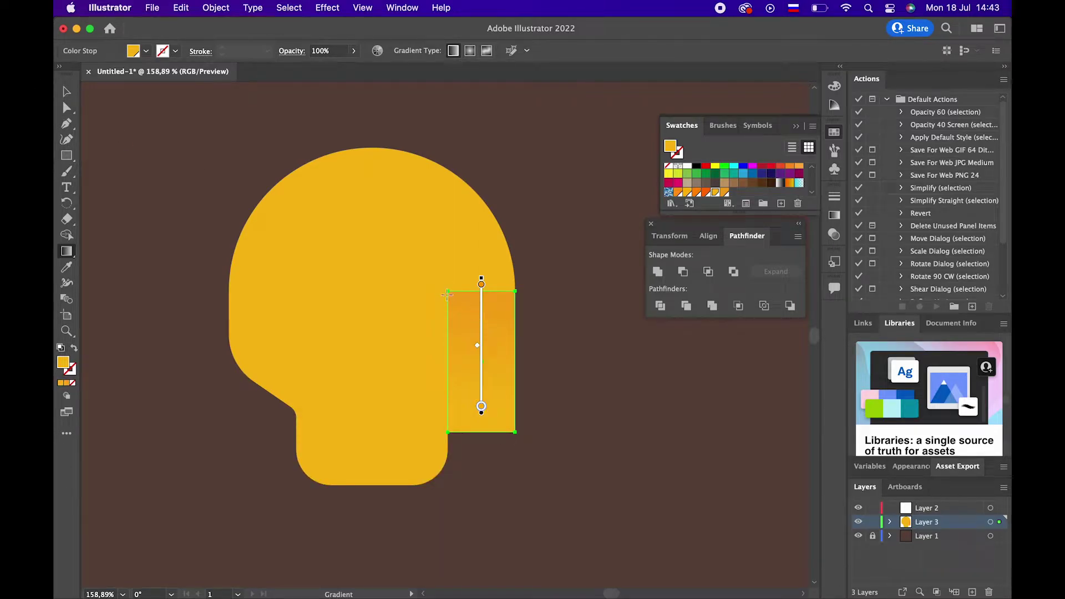
Round the rectangle's two top corners fully to shape the ear
left_click(66, 125)
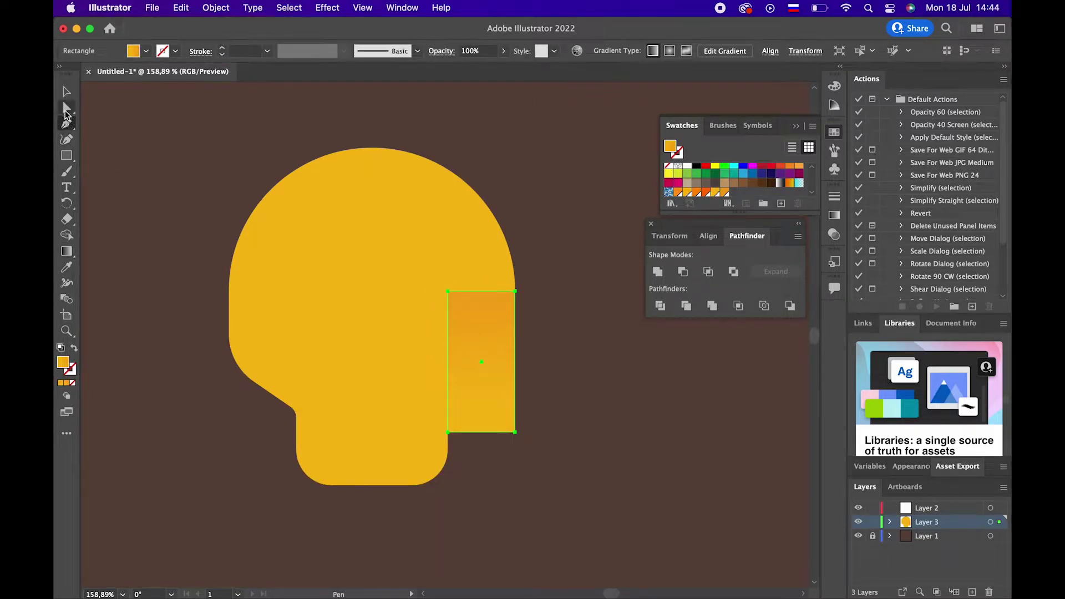
left_click(66, 113)
left_click(447, 291)
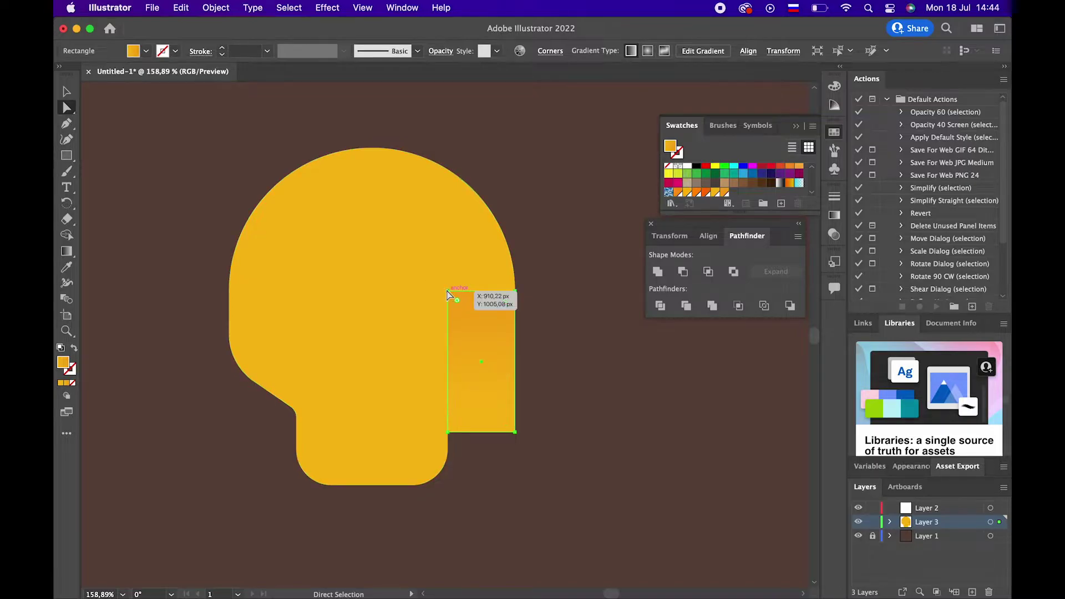
left_click(515, 291, "shift")
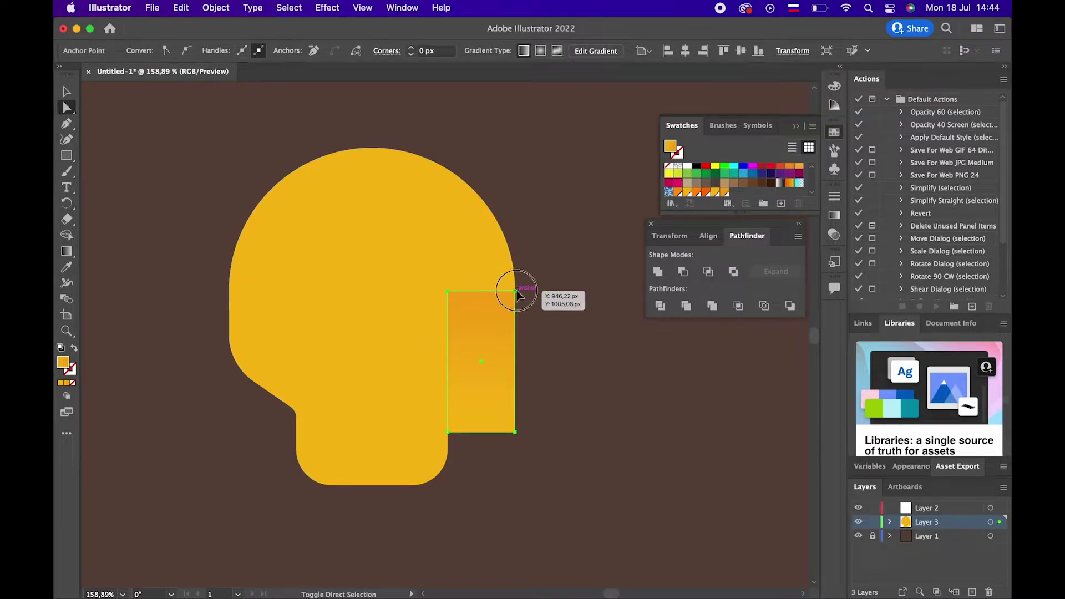
left_click_drag(505, 301, 488, 333)
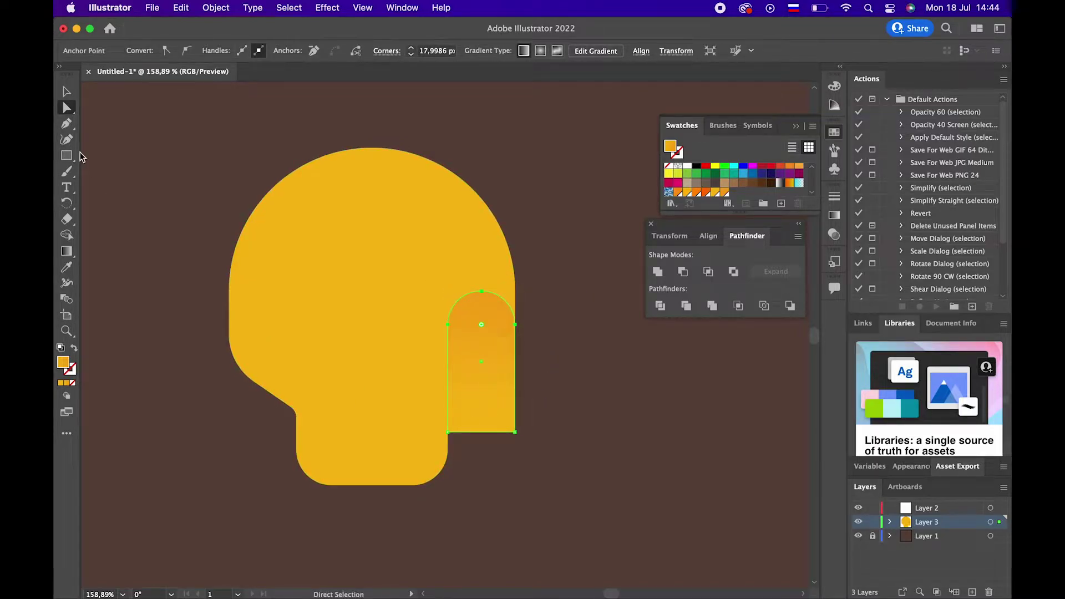
key("v")
left_click(555, 383)
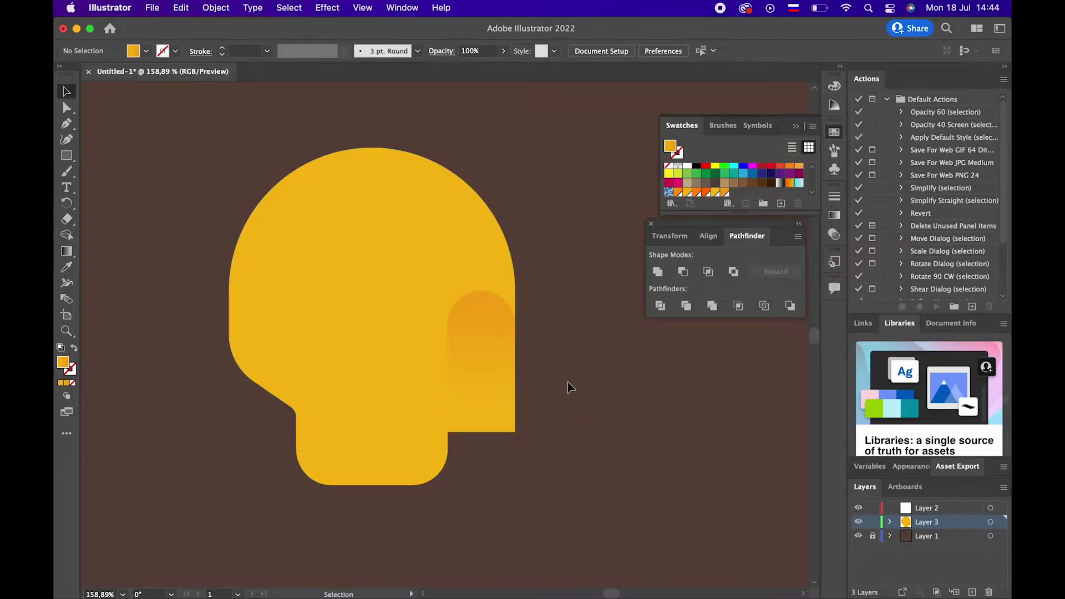
left_click(487, 375)
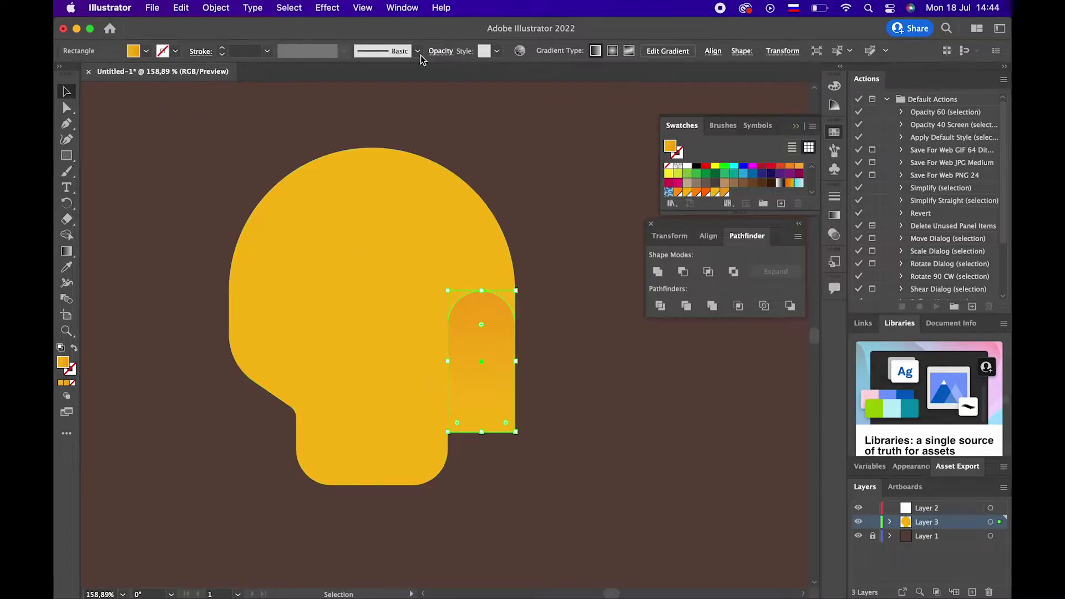
Duplicate the ear and move the copy to the head's left side
left_click(177, 9)
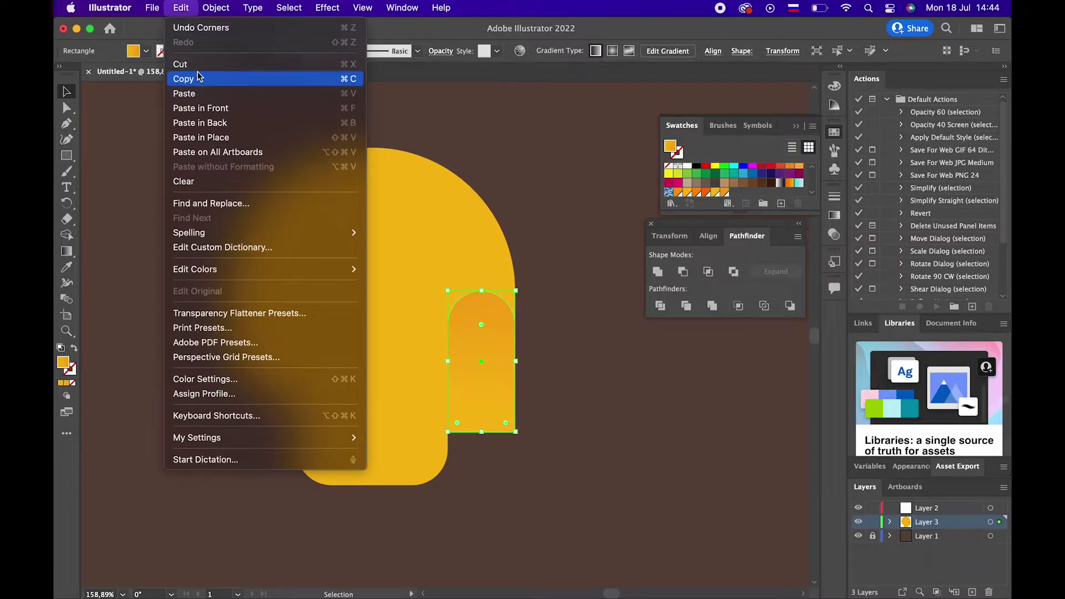
left_click(188, 79)
left_click(181, 8)
left_click(238, 108)
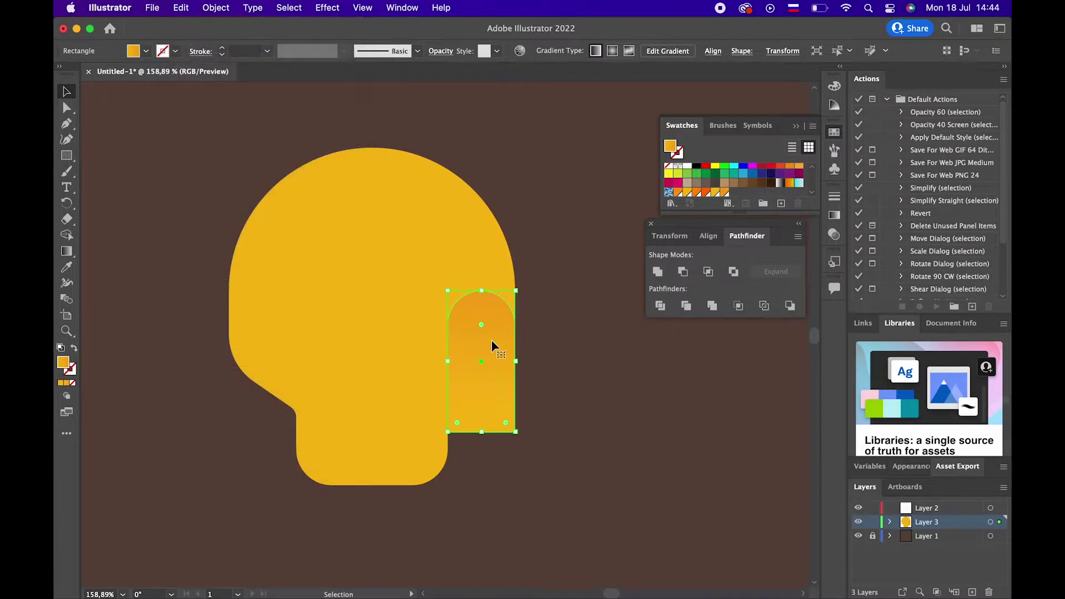
left_click_drag(480, 360, 258, 342)
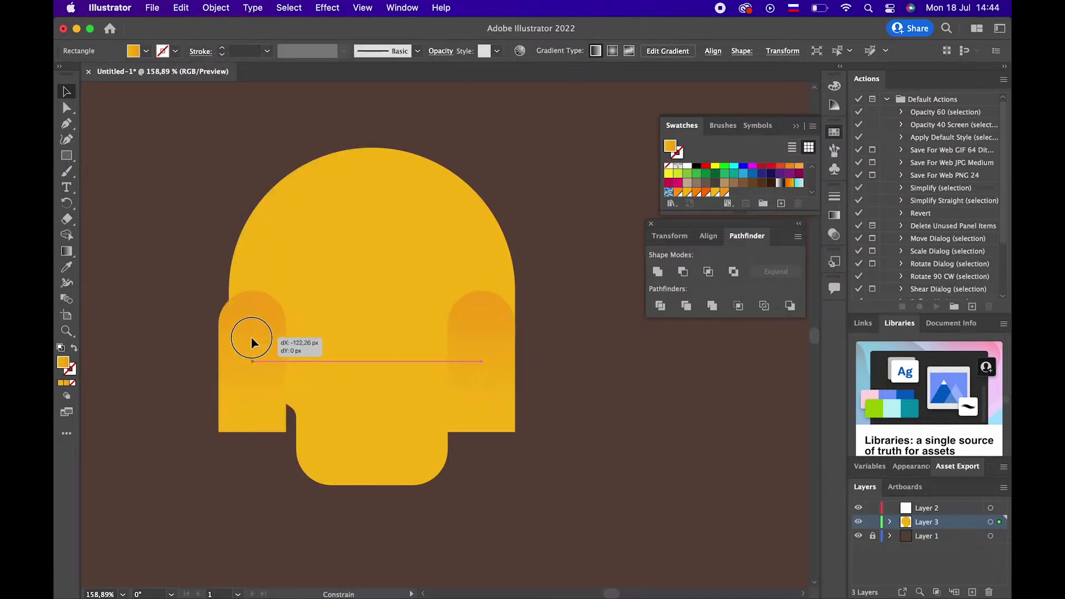
left_click(524, 436)
Paste a copy of the yellow head and bring it to the front over the ears
left_click(379, 412)
left_click(181, 8)
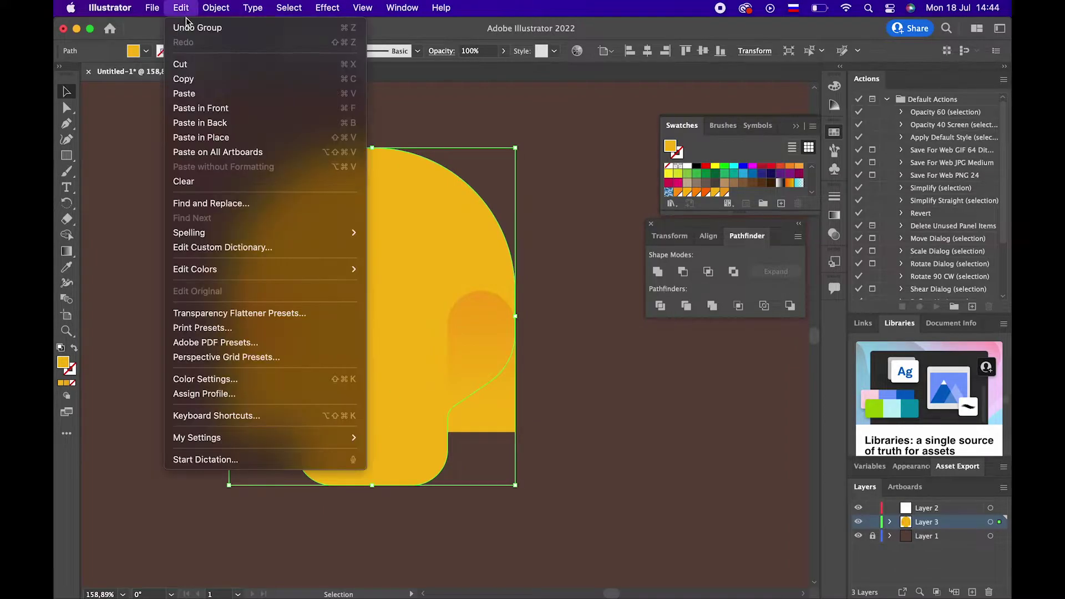
left_click(191, 79)
left_click(181, 7)
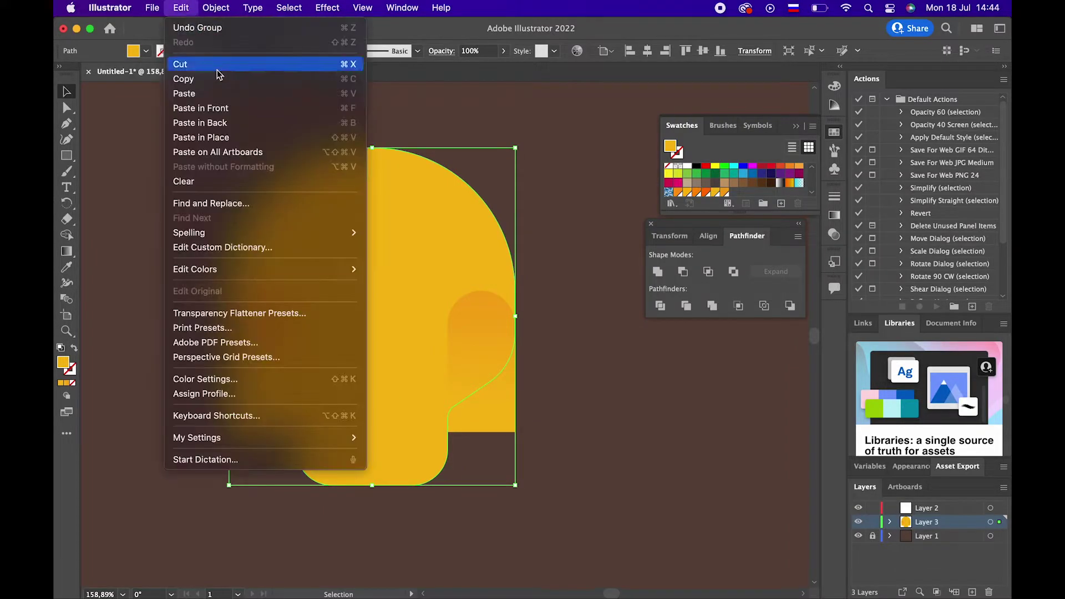
left_click(231, 109)
right_click(362, 265)
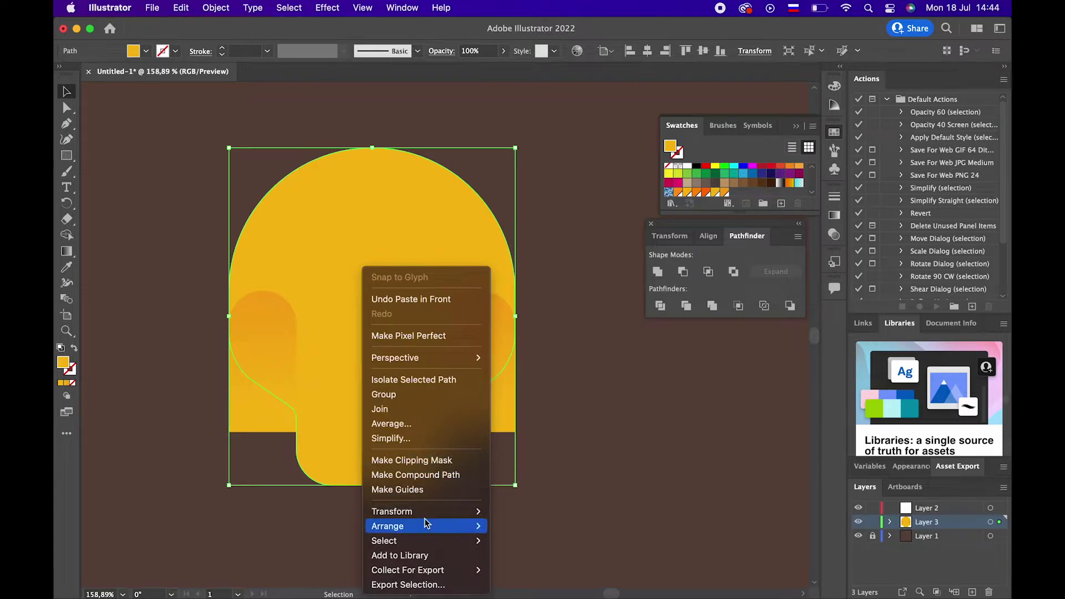
left_click(521, 516)
left_click(596, 464)
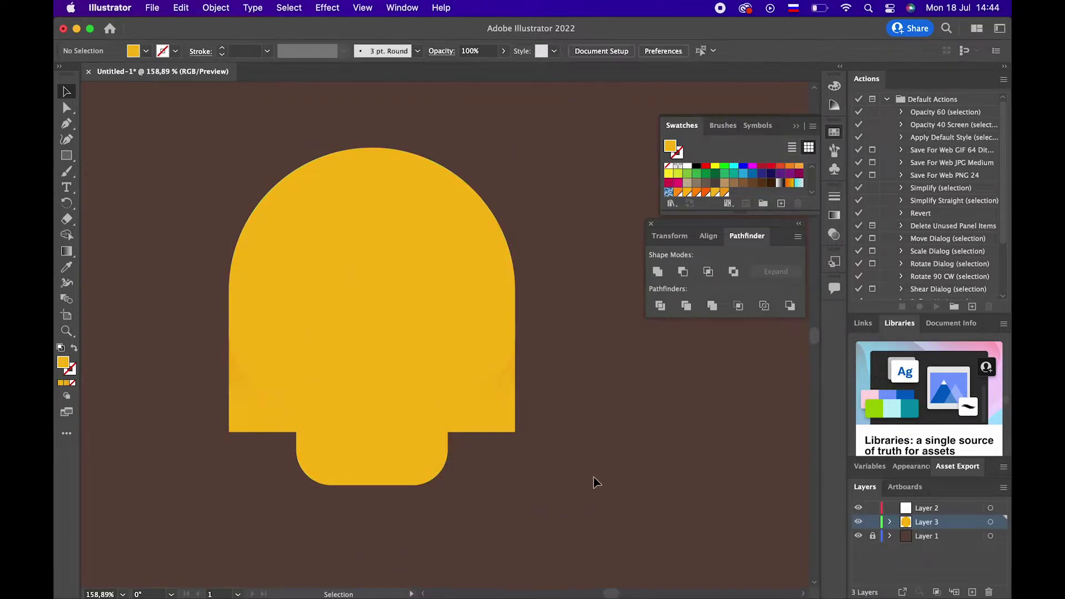
Clip the ear pieces inside the head with a clipping mask
left_click_drag(185, 261, 261, 288)
right_click(328, 281)
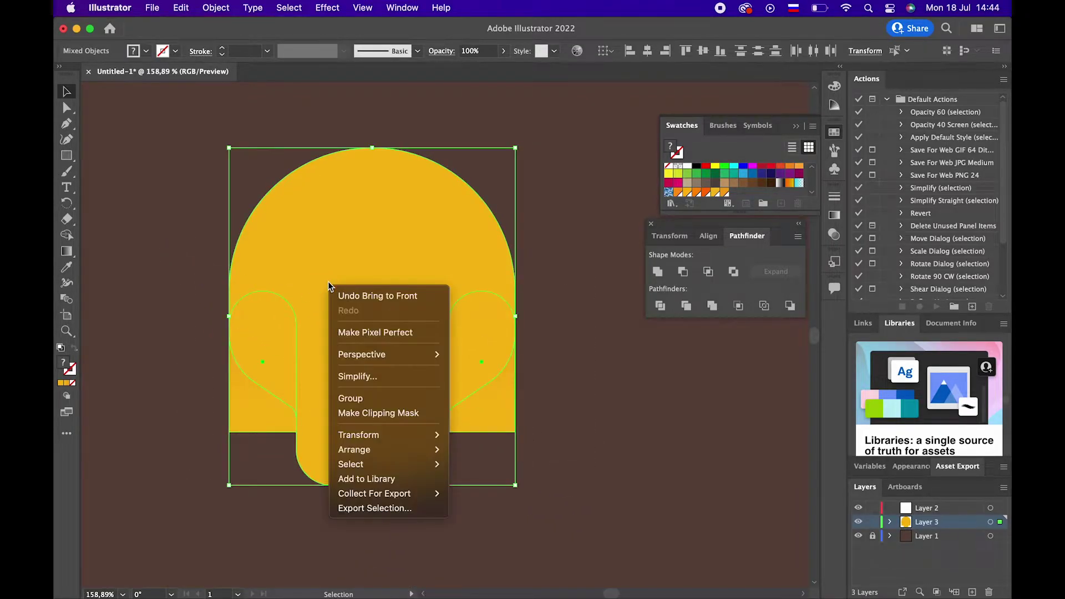
left_click(399, 413)
left_click(612, 450)
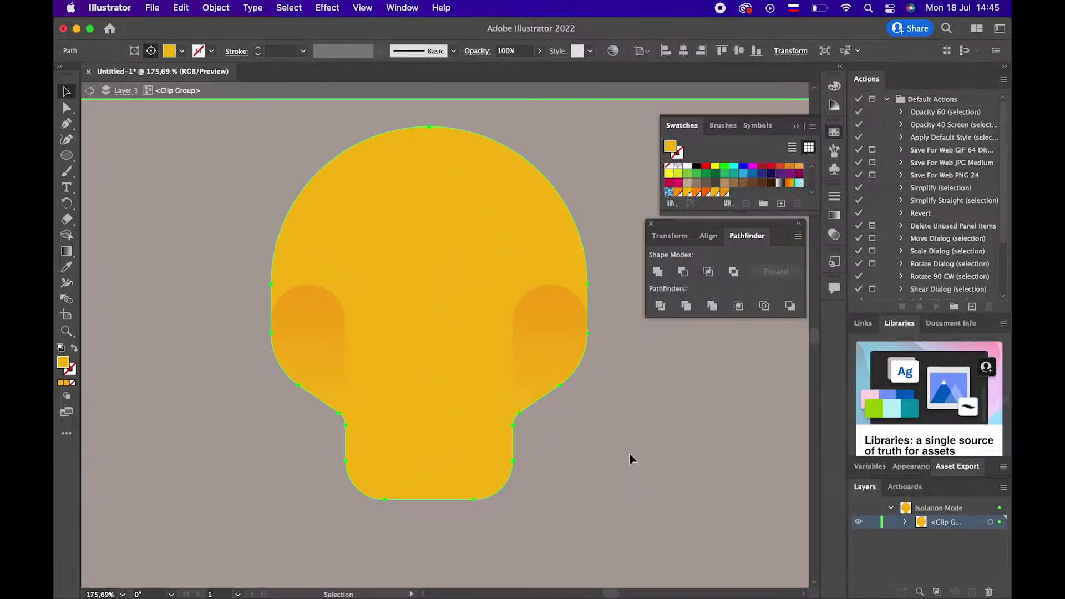
Paste a head copy in front and give it a top-to-bottom vertical gradient
left_click(181, 7)
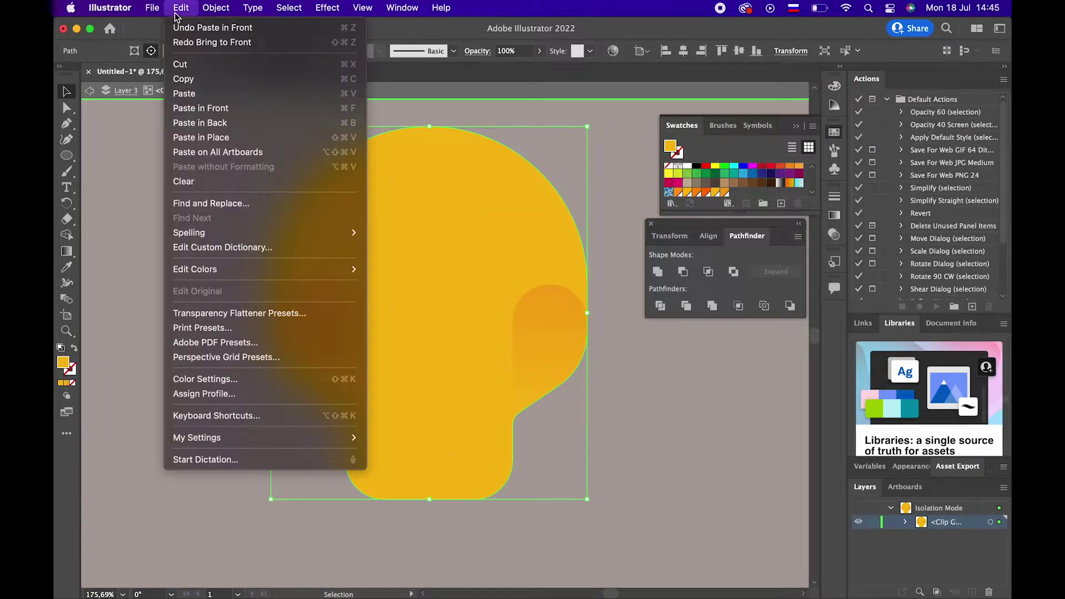
left_click(185, 74)
double_click(165, 289)
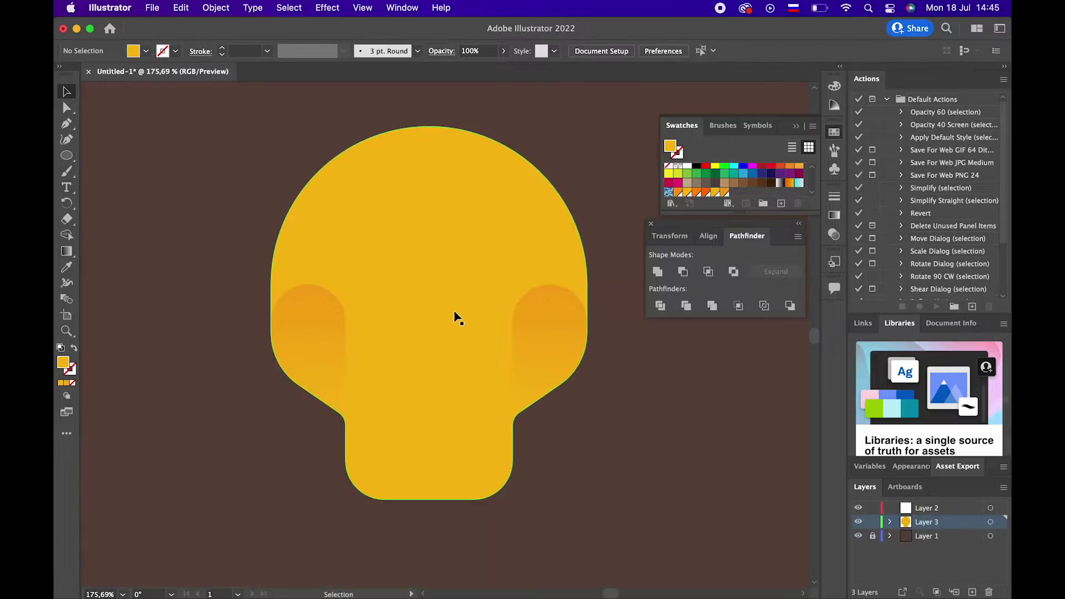
left_click(181, 7)
left_click(231, 113)
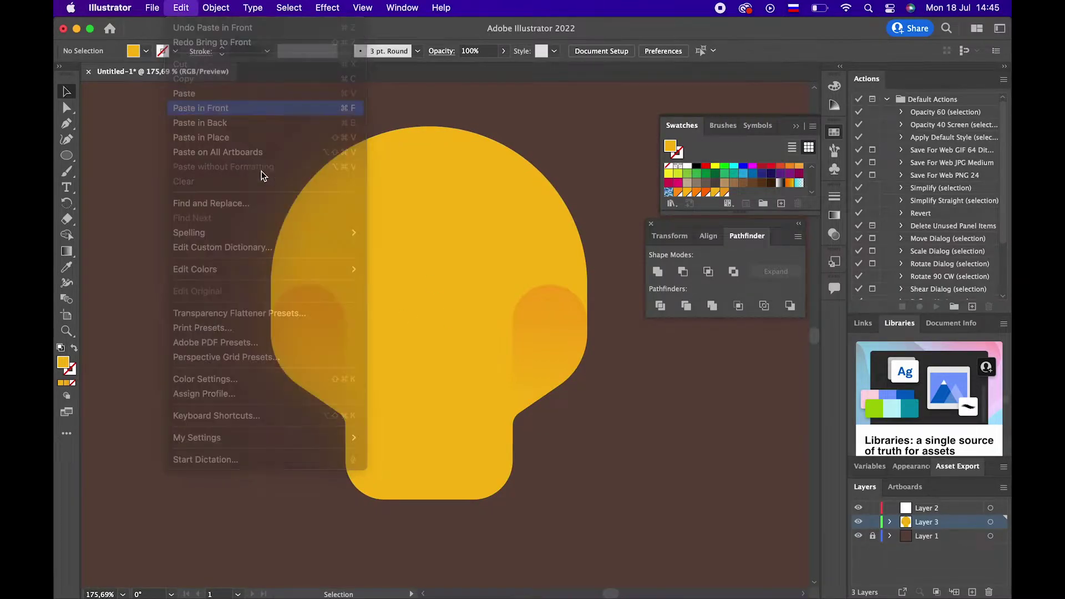
left_click(66, 252)
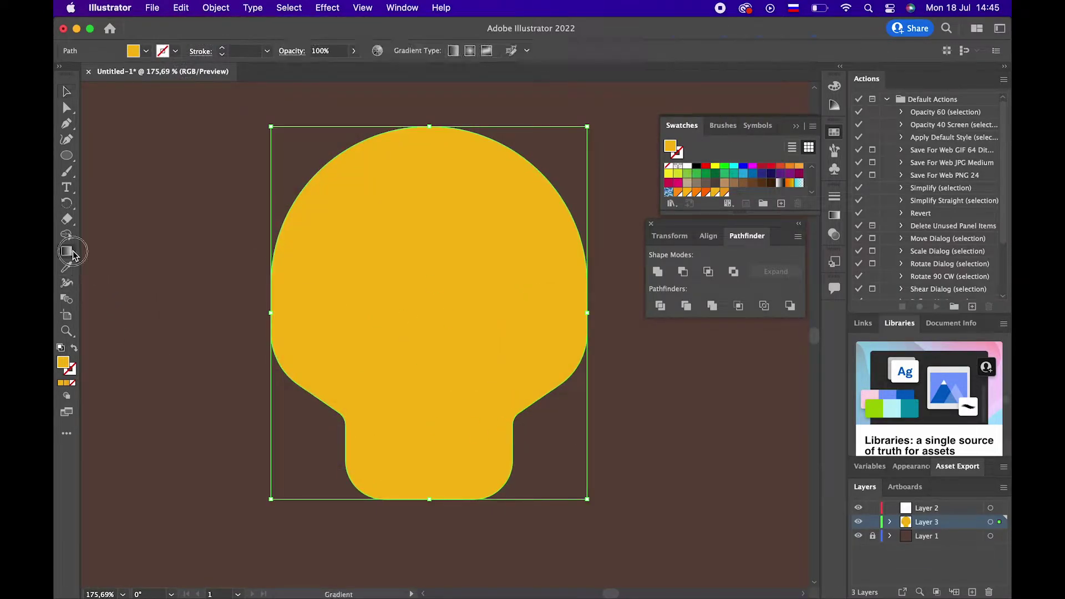
left_click(338, 376)
left_click_drag(440, 364, 442, 491)
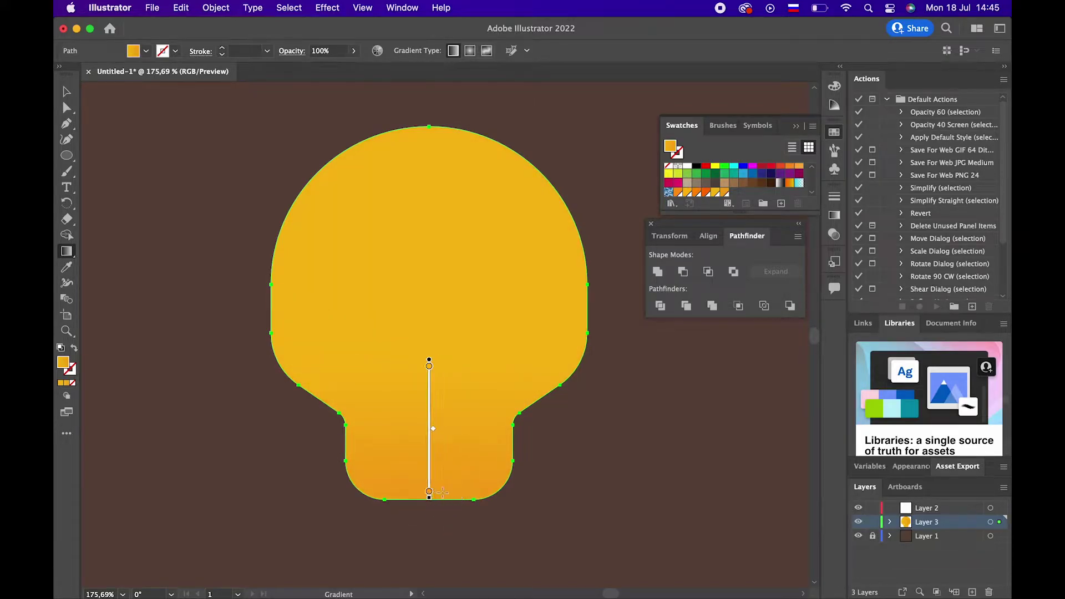
Draw a large ellipse over the head, centre it horizontally, and nudge it up
left_click(66, 156)
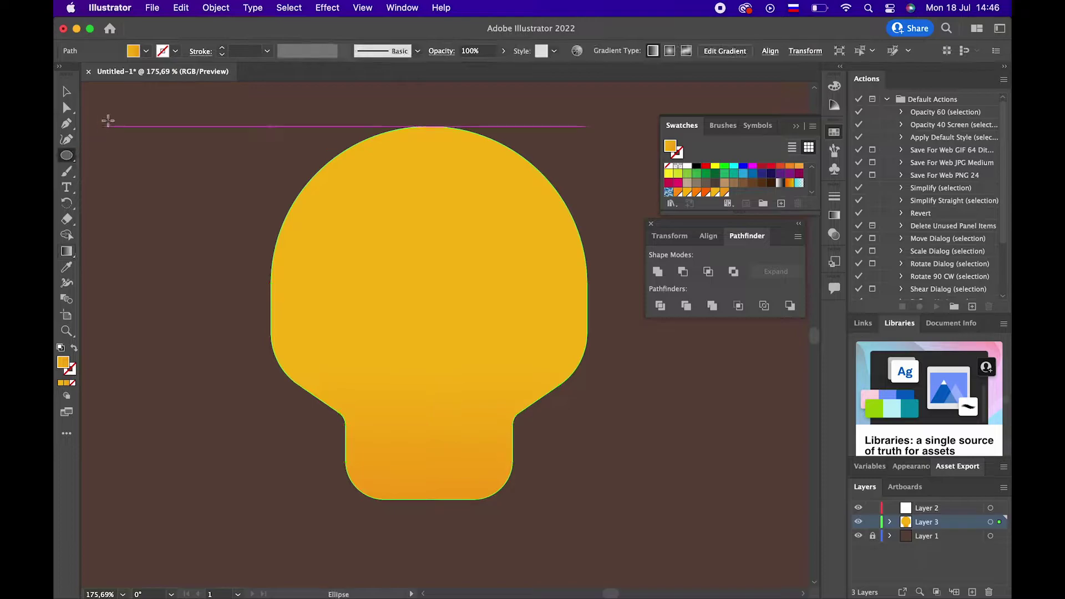
left_click_drag(109, 111, 664, 441)
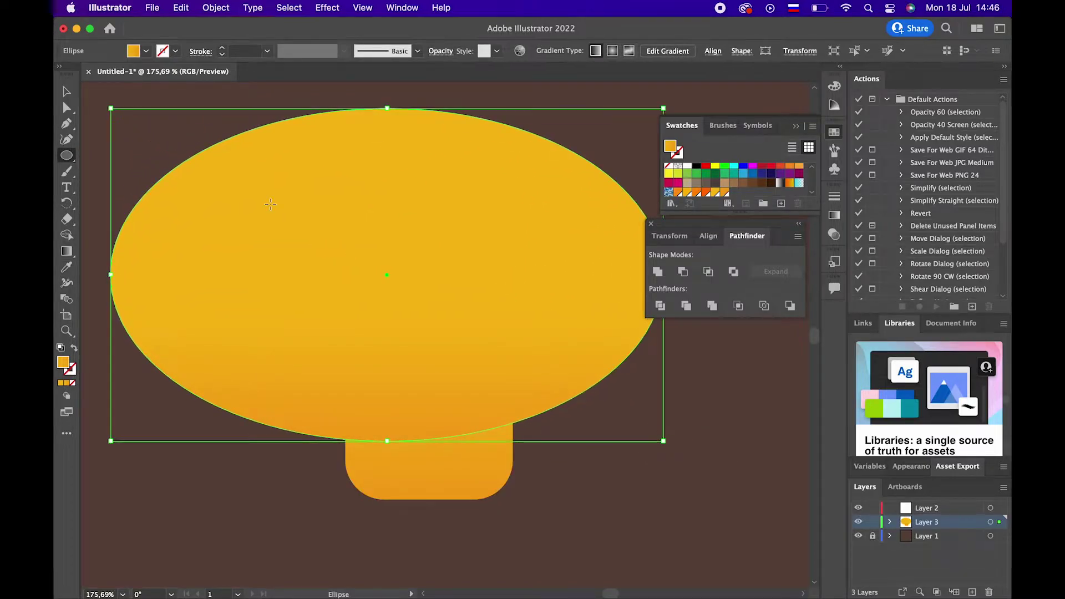
left_click(68, 92)
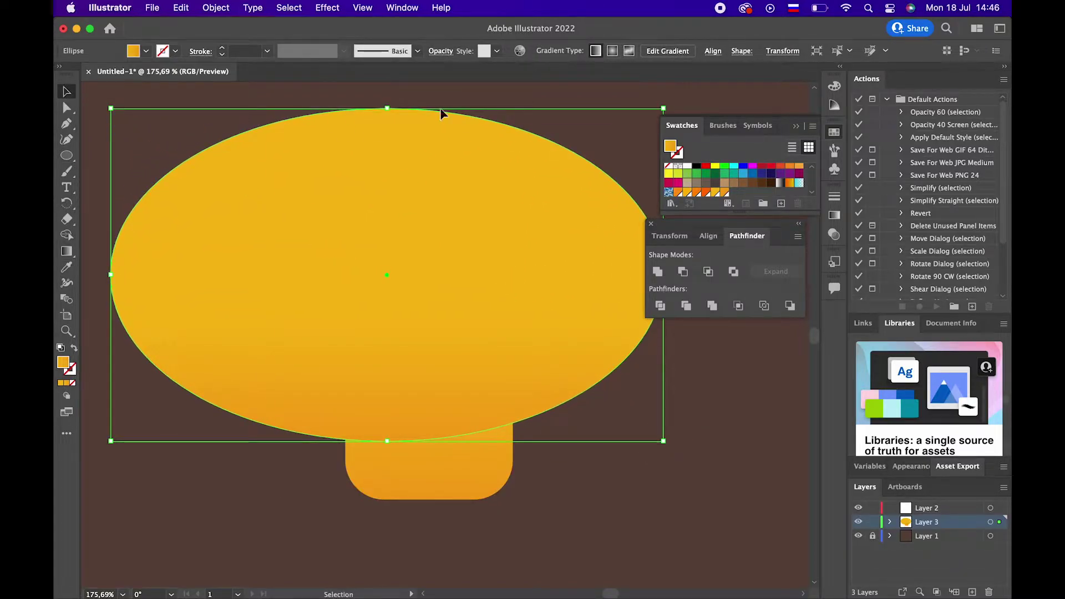
left_click(711, 236)
left_click(683, 271)
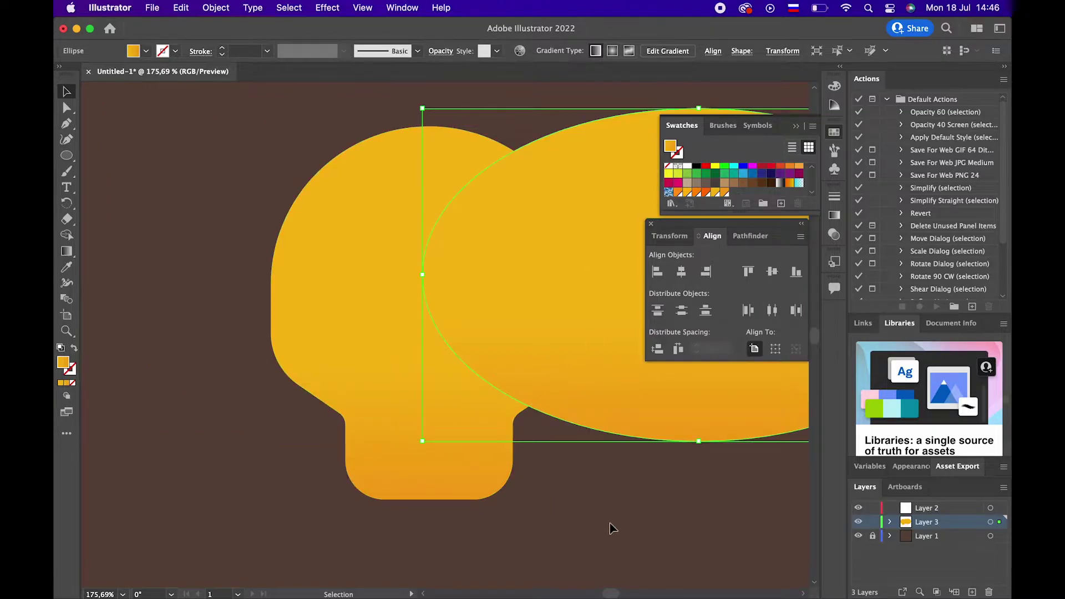
left_click_drag(250, 168, 641, 225)
left_click(681, 271)
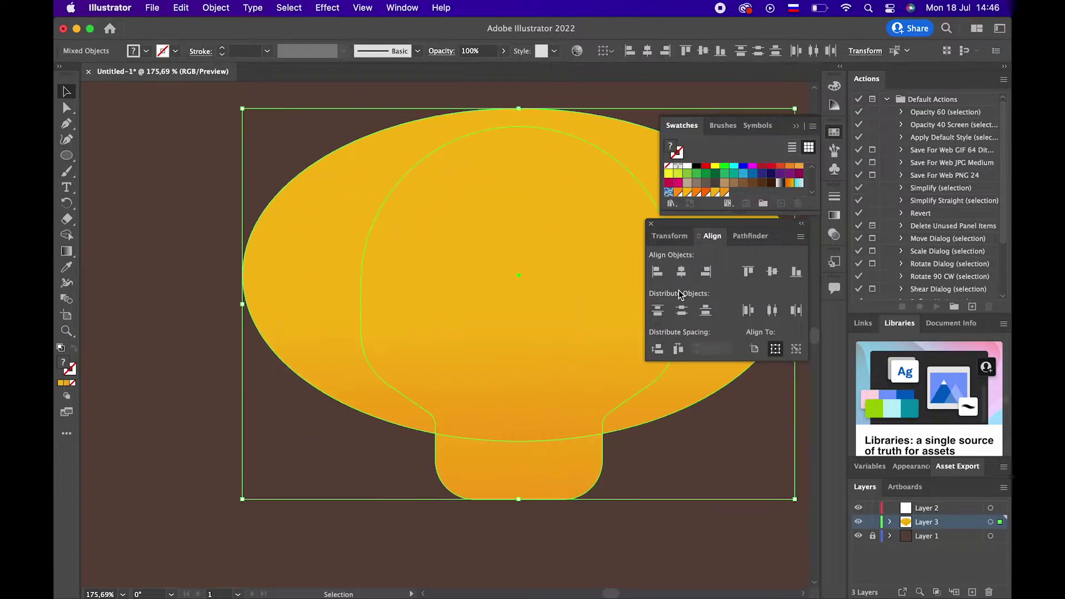
left_click(736, 476)
left_click_drag(525, 419, 527, 397)
Divide the head by the ellipse, ungroup, and delete the outer ellipse piece
left_click(541, 457)
left_click(530, 384, "shift")
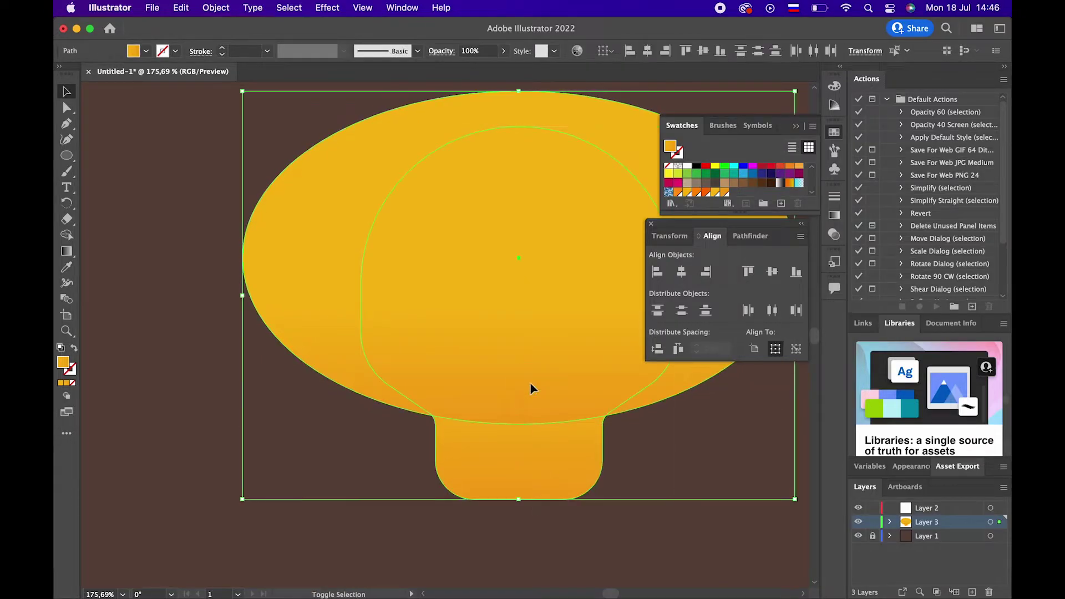
left_click(750, 237)
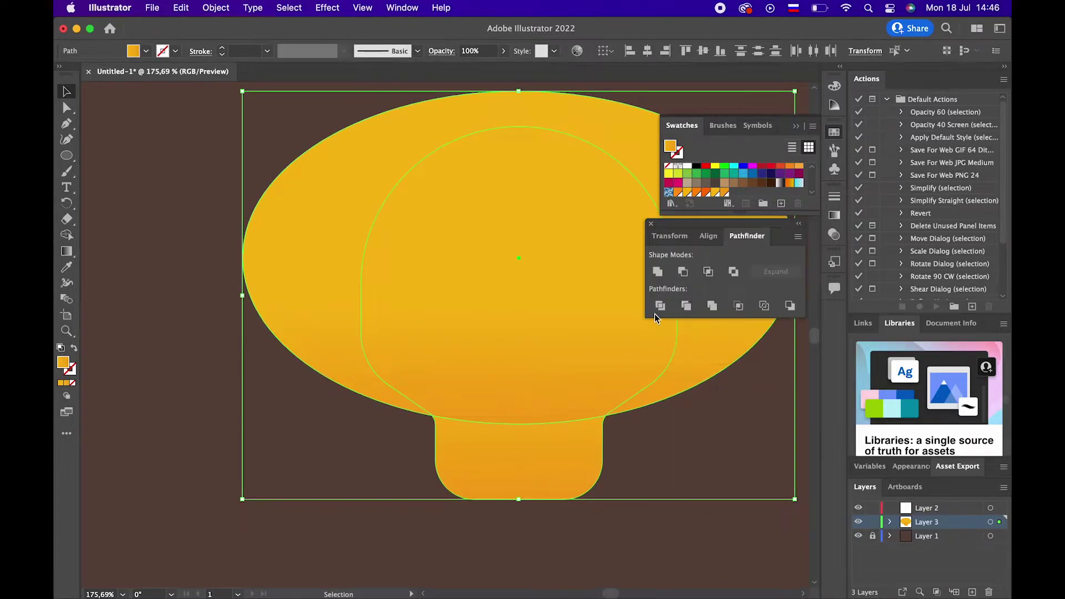
left_click(660, 306)
right_click(563, 346)
left_click(604, 471)
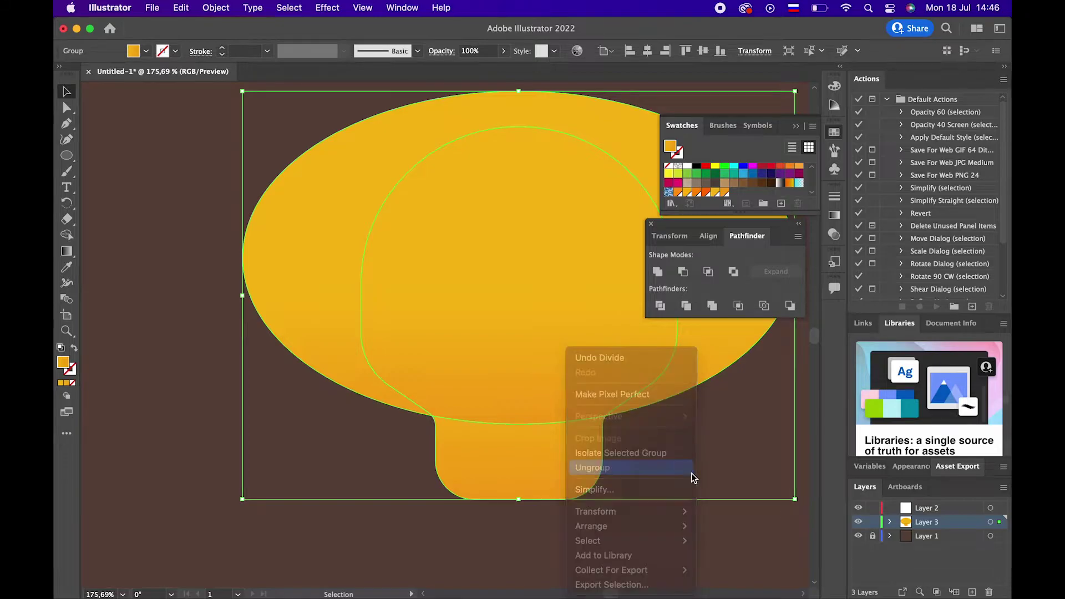
left_click(653, 431)
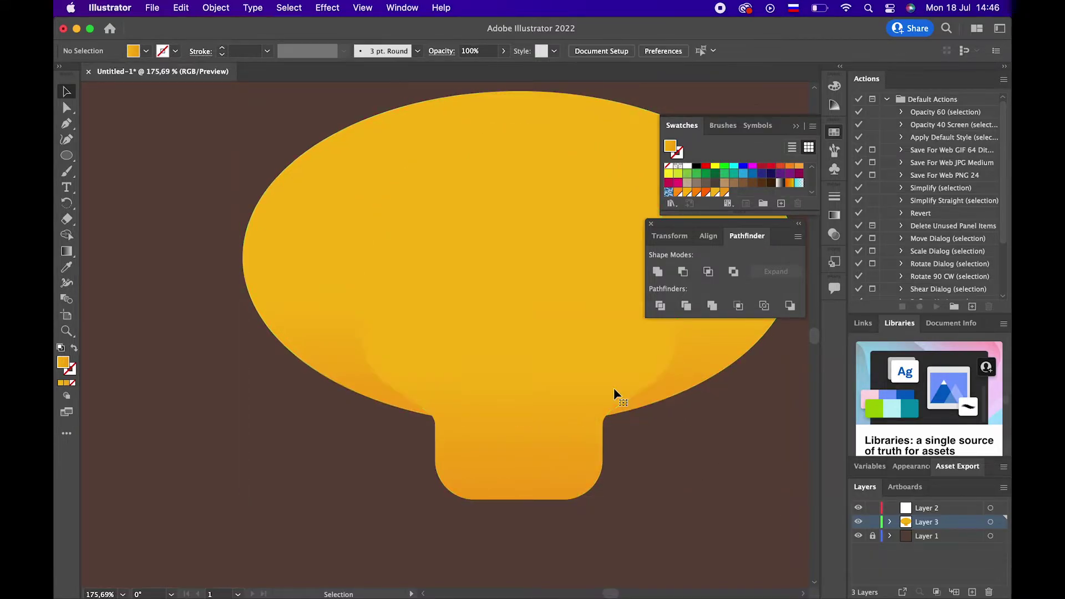
left_click(613, 391)
key("Delete")
left_click(533, 349)
Set the stem gradient's top stop to 0% opacity and move it lower
key("ctrl+shift+bracketleft")
left_click(682, 444)
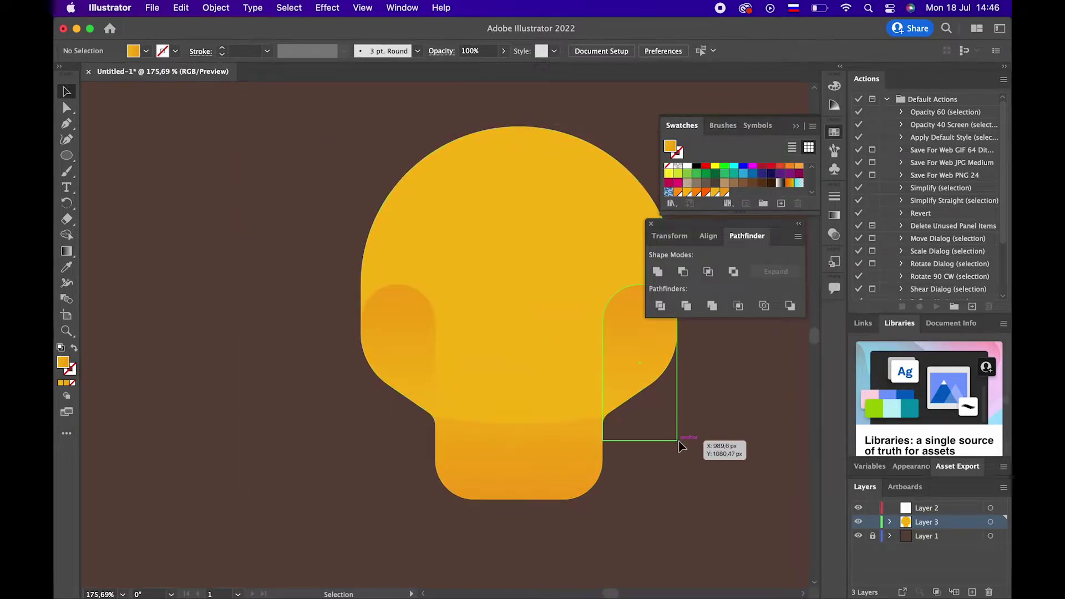
left_click_drag(679, 485, 555, 419)
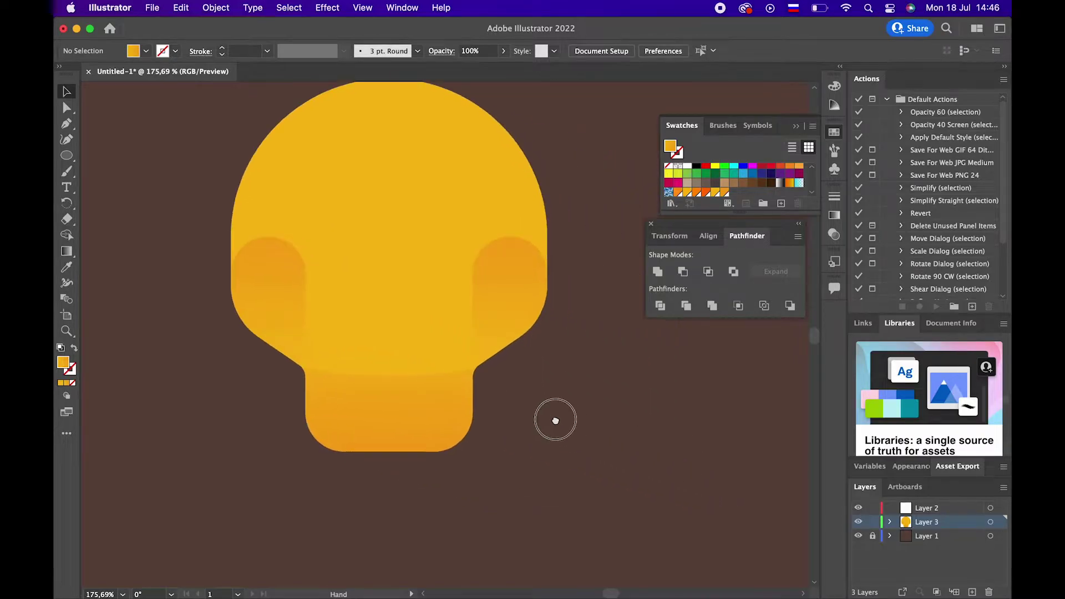
left_click(445, 404)
left_click(66, 252)
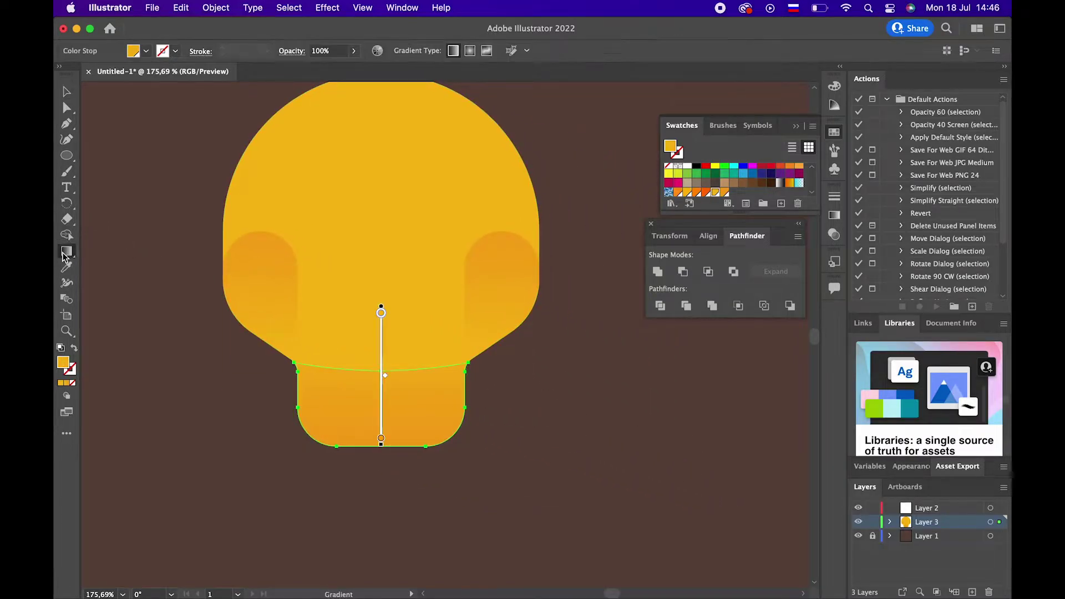
double_click(381, 314)
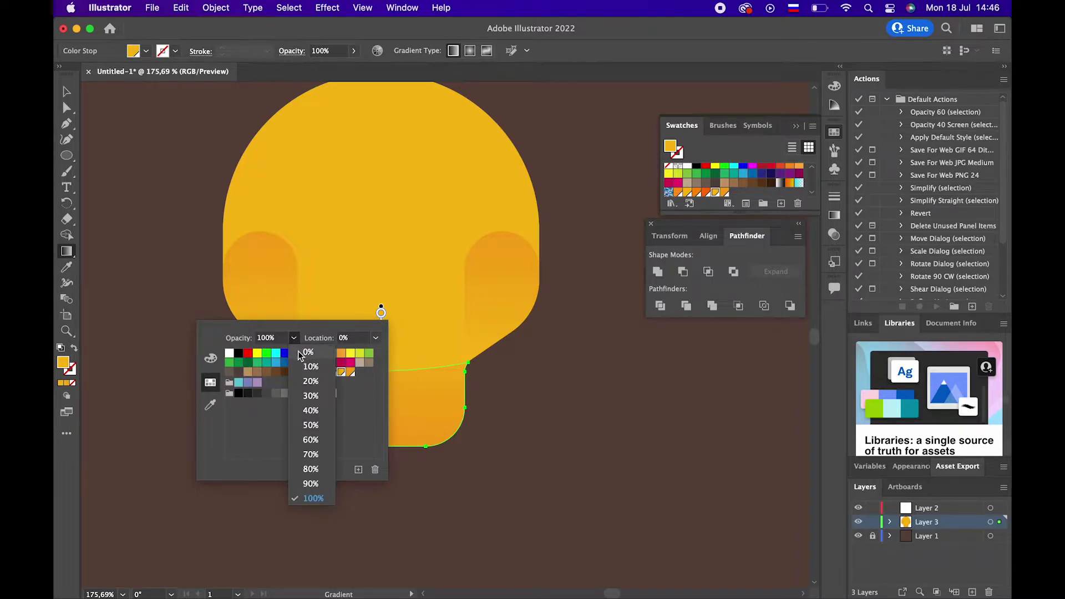
left_click(306, 352)
left_click_drag(381, 313, 380, 353)
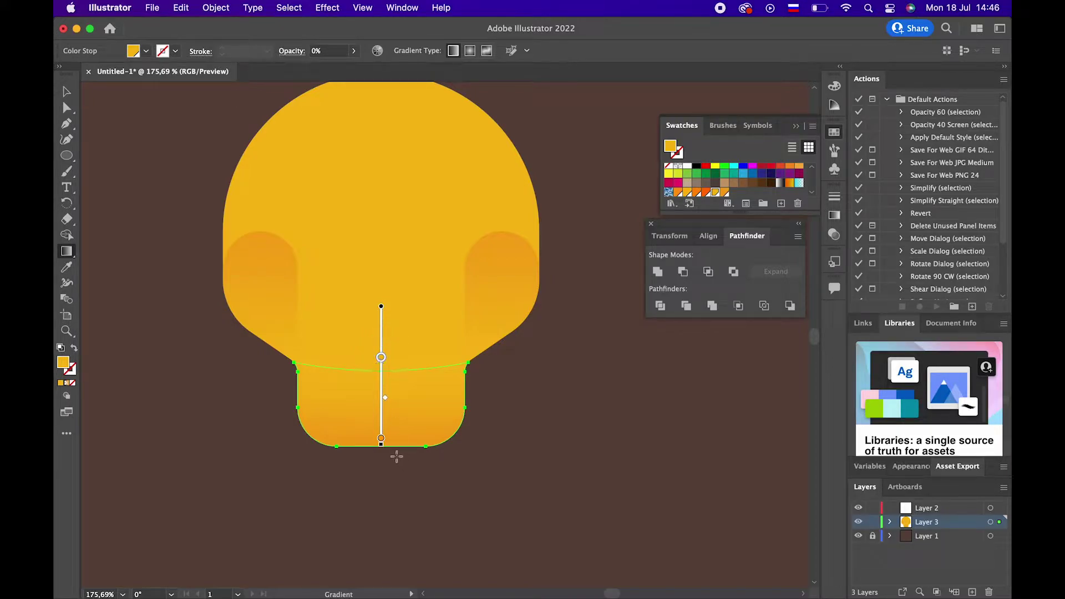
key("v")
left_click(538, 398)
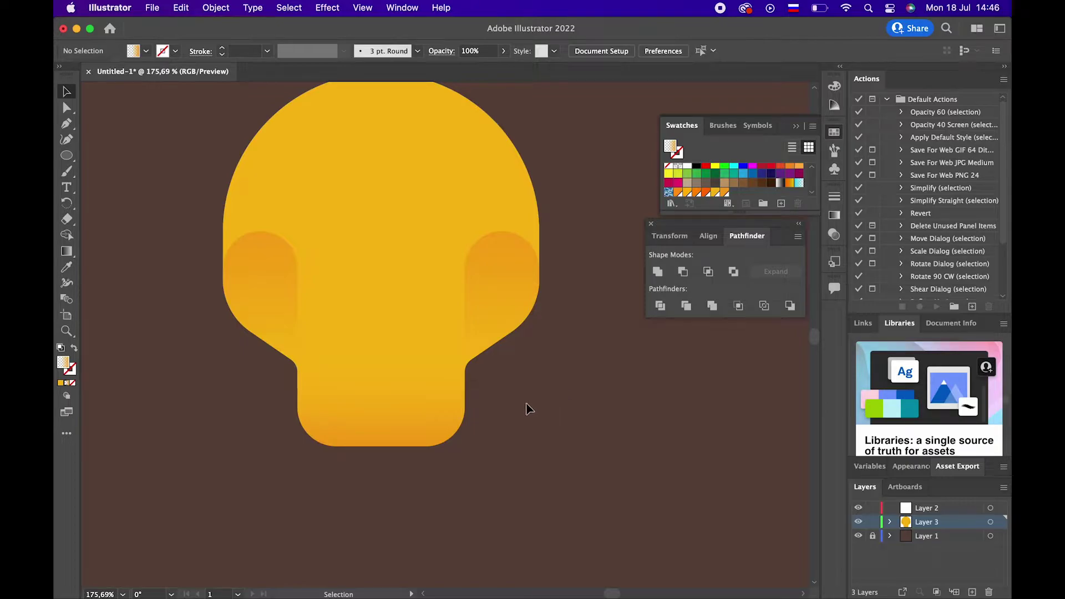
Draw a square mid-face and give it a dark brown fill
left_click_drag(537, 407, 560, 440)
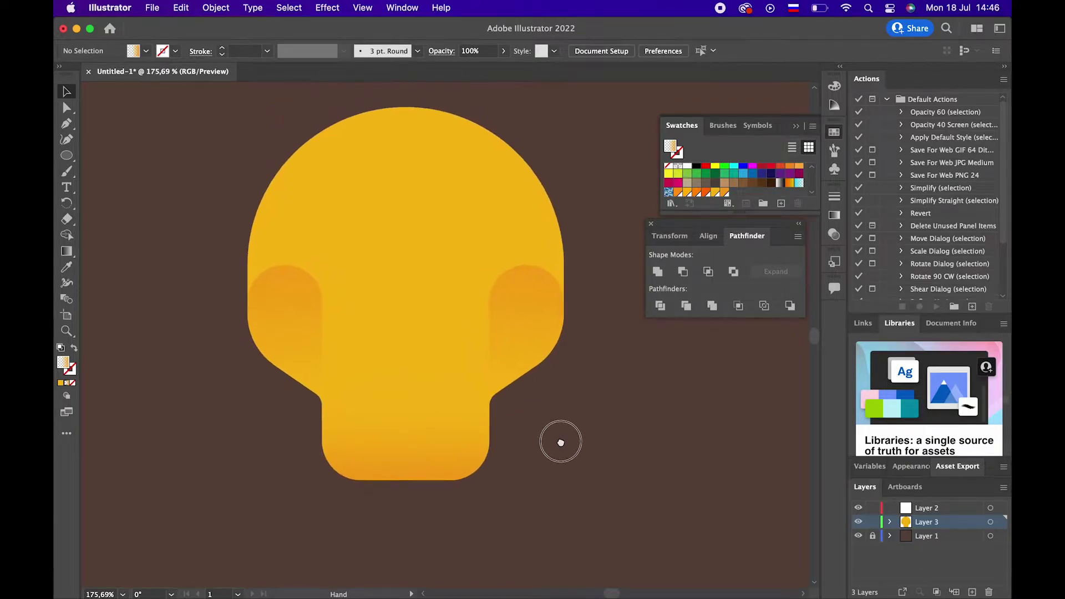
left_click_drag(67, 155, 129, 155)
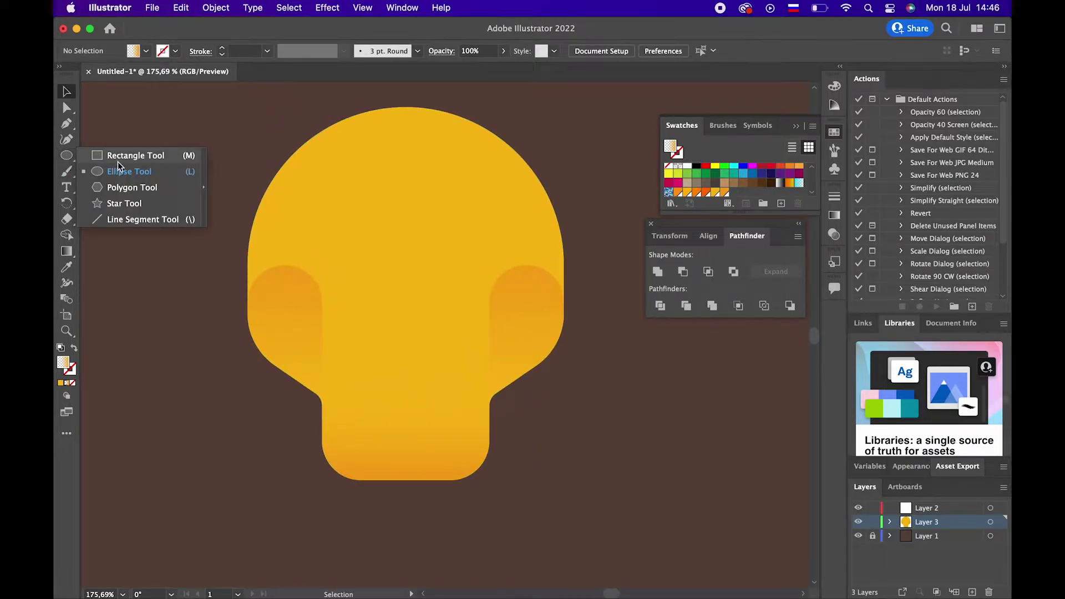
left_click_drag(361, 299, 440, 377)
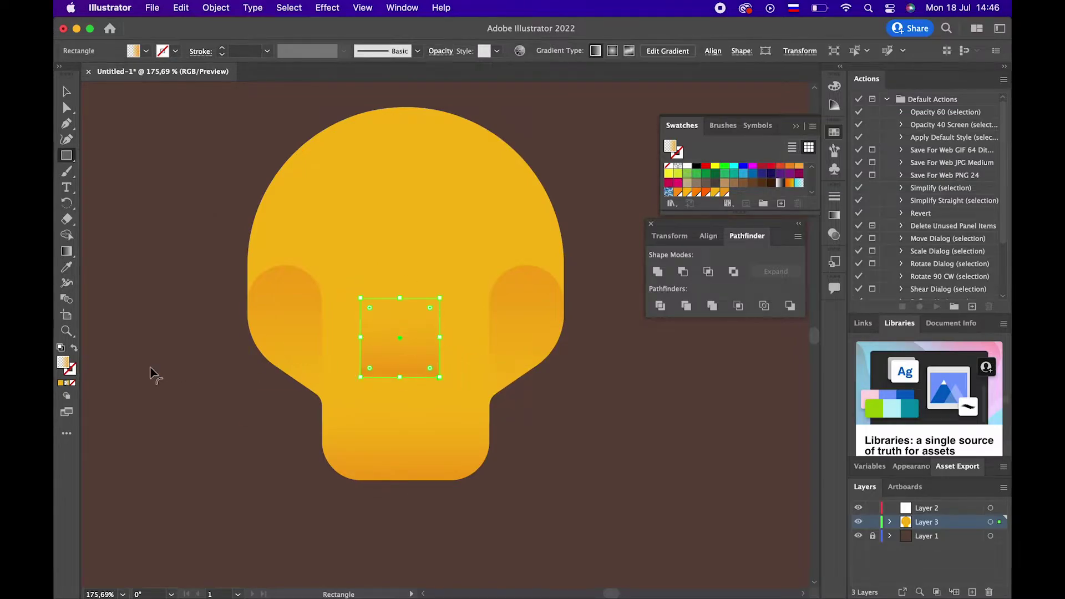
left_click(715, 183)
double_click(69, 366)
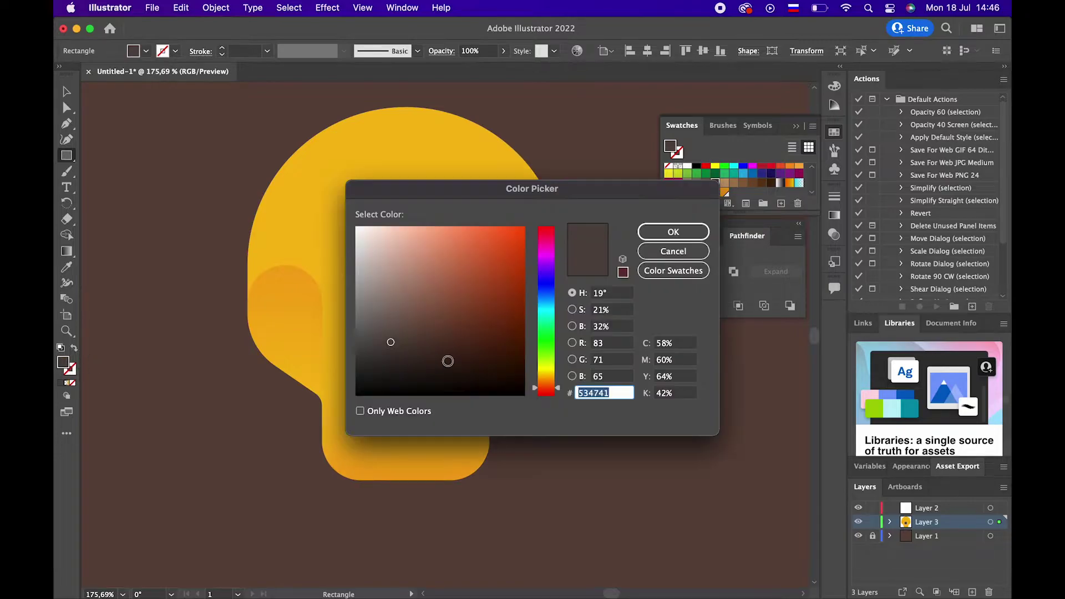
left_click(693, 238)
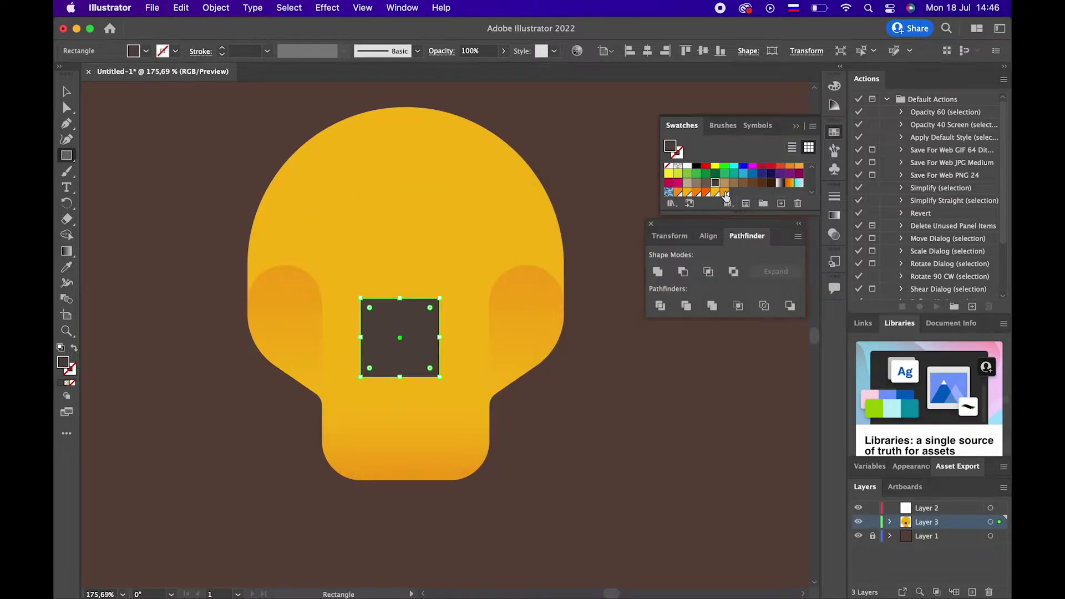
left_click(725, 193)
double_click(63, 364)
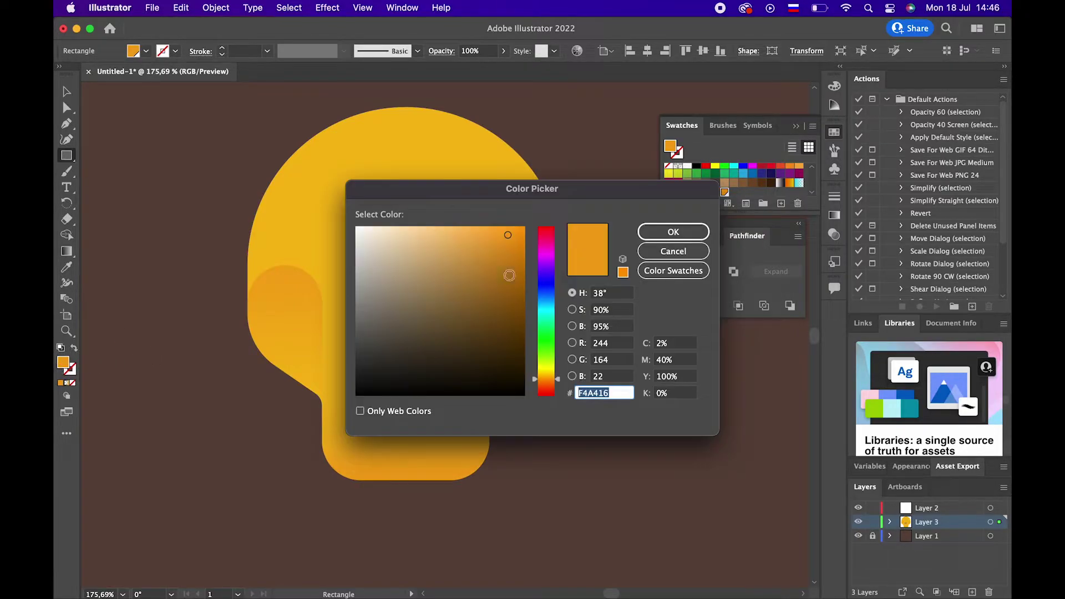
left_click_drag(440, 288, 441, 314)
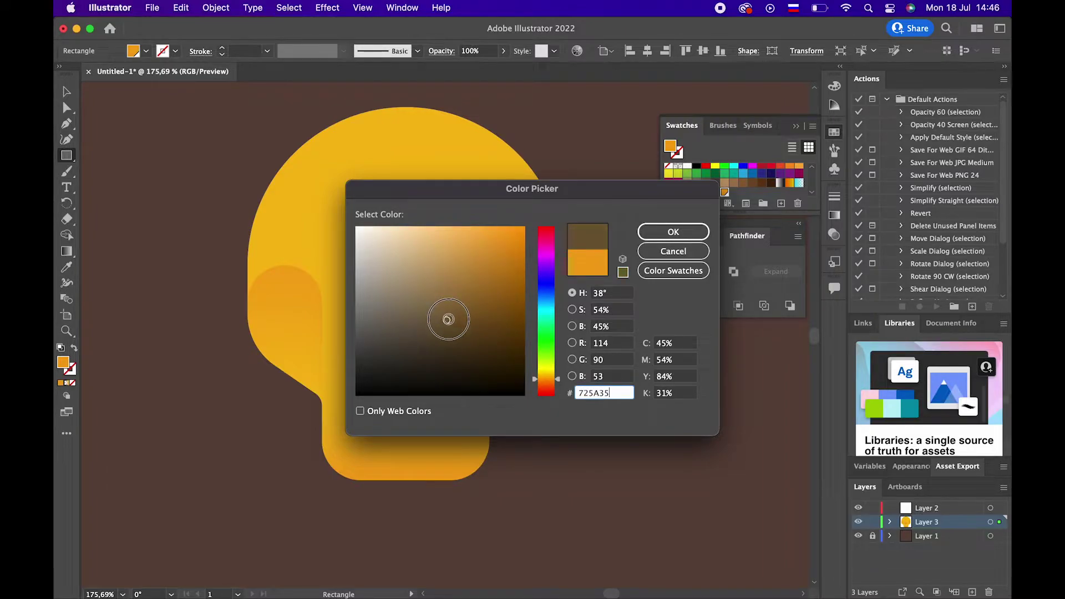
left_click(646, 232)
Rotate the square 45° and pull its top anchor down into a shallow triangle
left_click(66, 91)
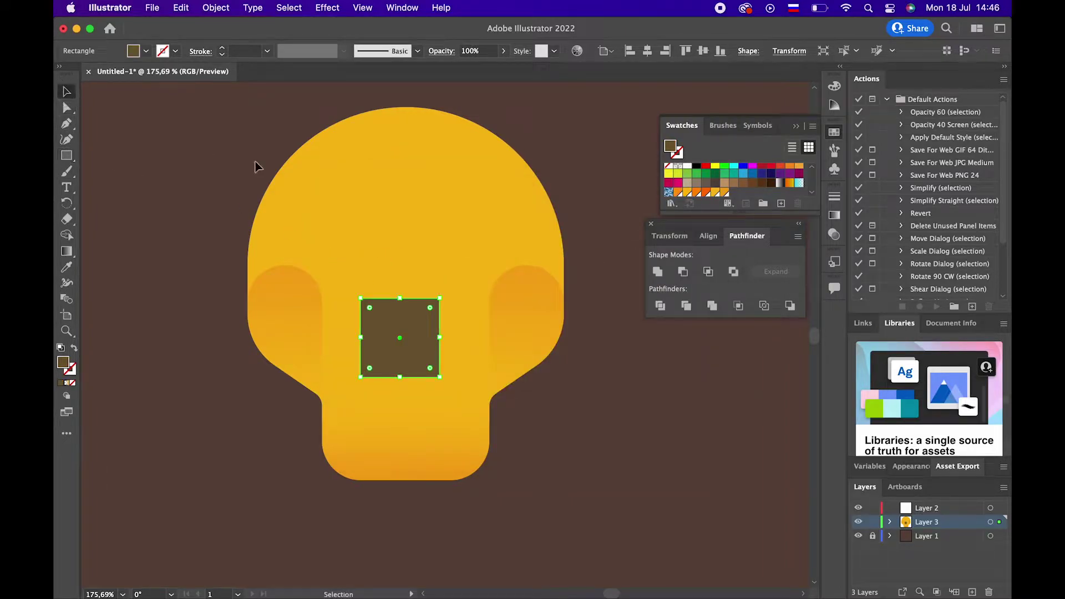
left_click_drag(443, 294, 477, 333)
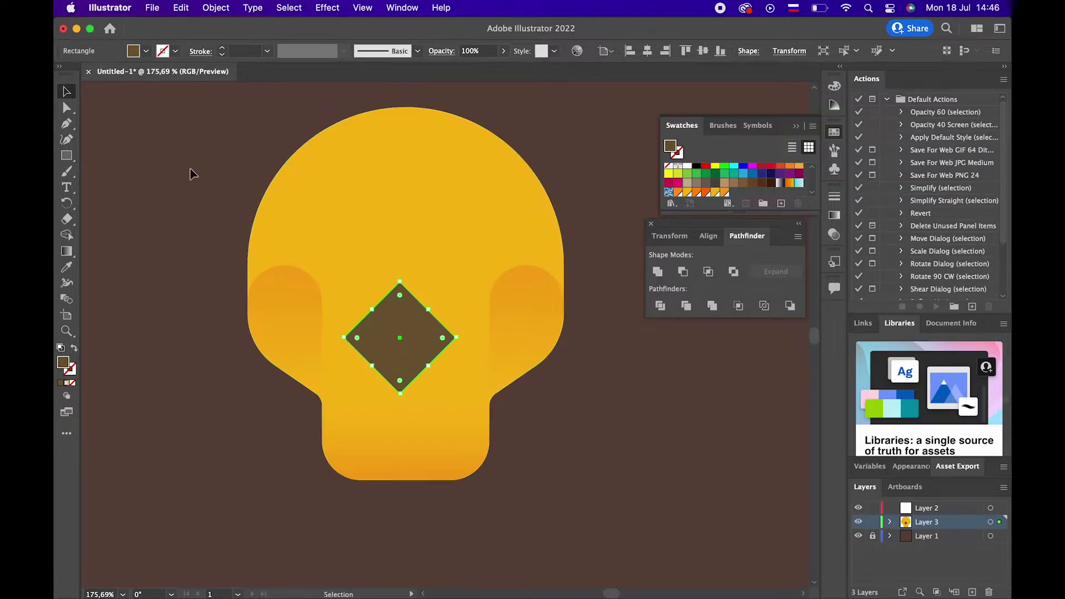
left_click(66, 107)
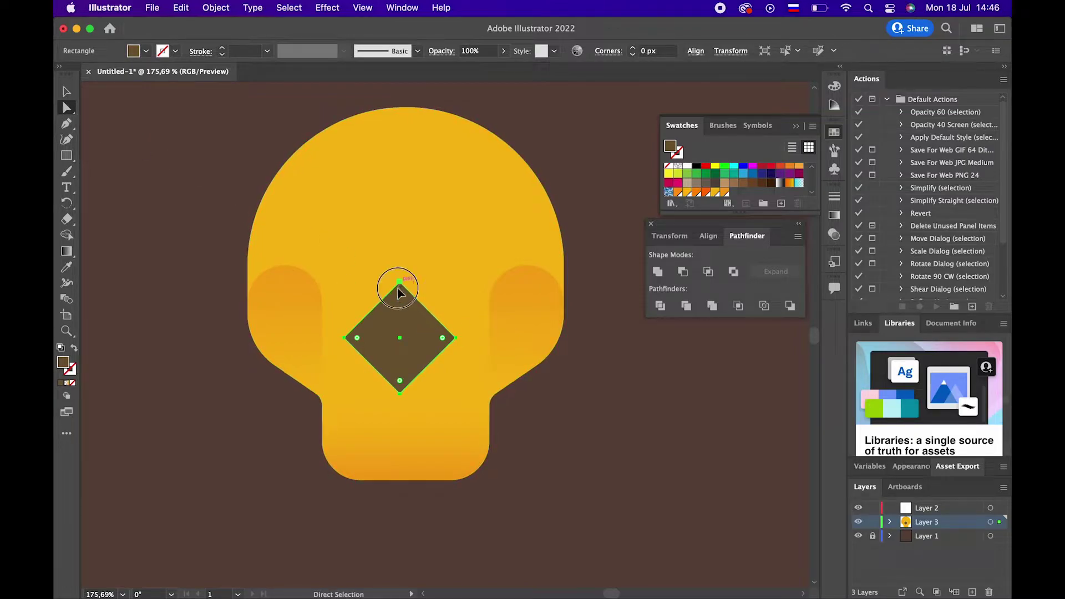
mouse_move(398, 292)
left_mouse_down()
mouse_move(411, 277)
mouse_move(410, 339)
left_mouse_up()
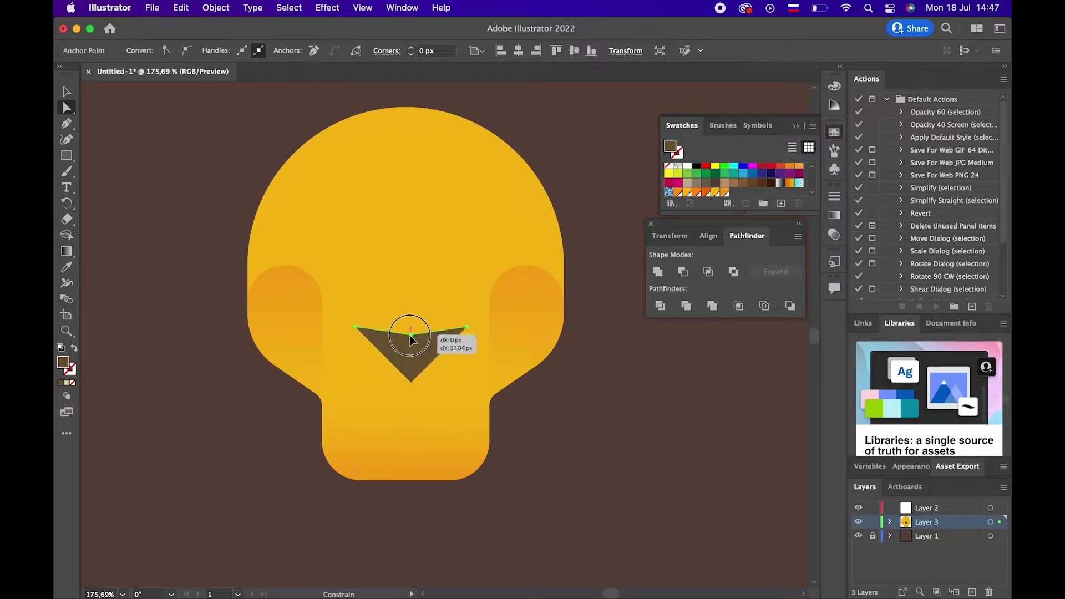
left_click_drag(411, 340, 487, 196)
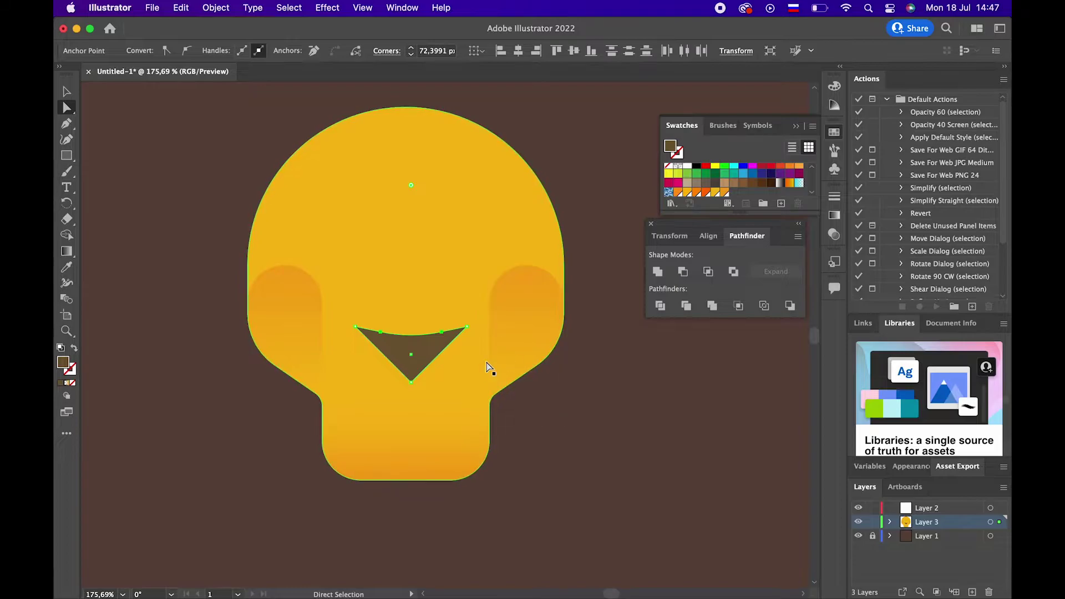
Slightly round the triangle's two top corners with the live-corner widgets
left_click(467, 327)
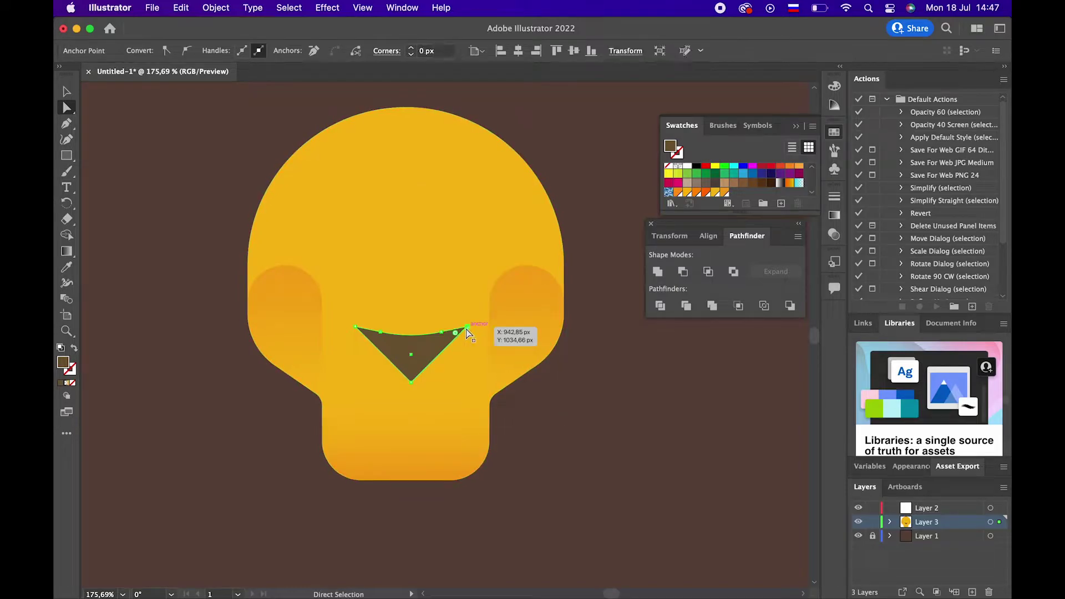
left_click(355, 328, "shift")
left_click_drag(361, 333, 369, 345)
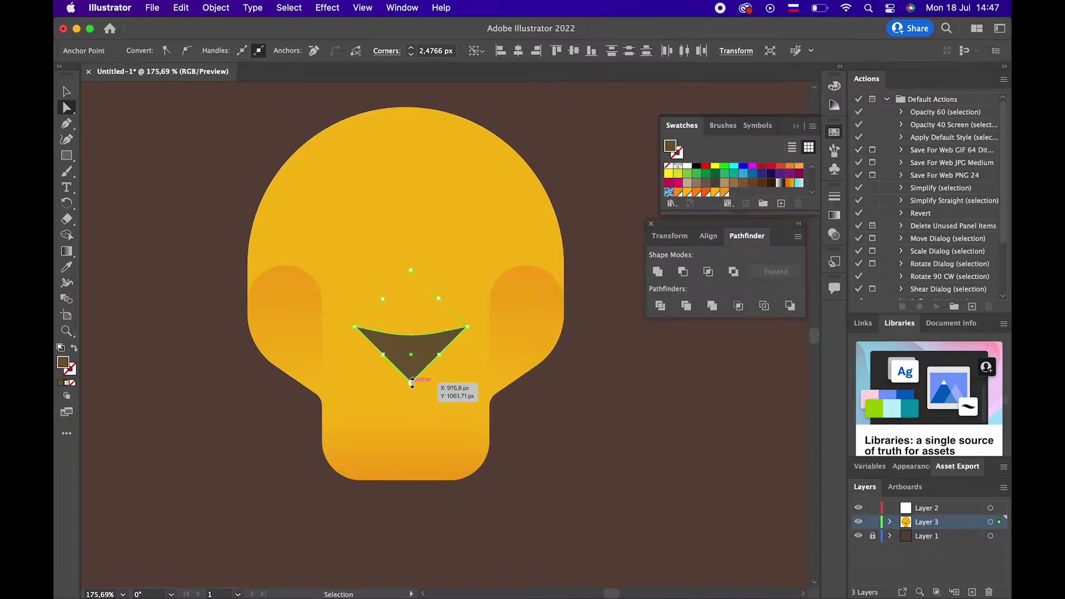
key("super+z")
key("super+z")
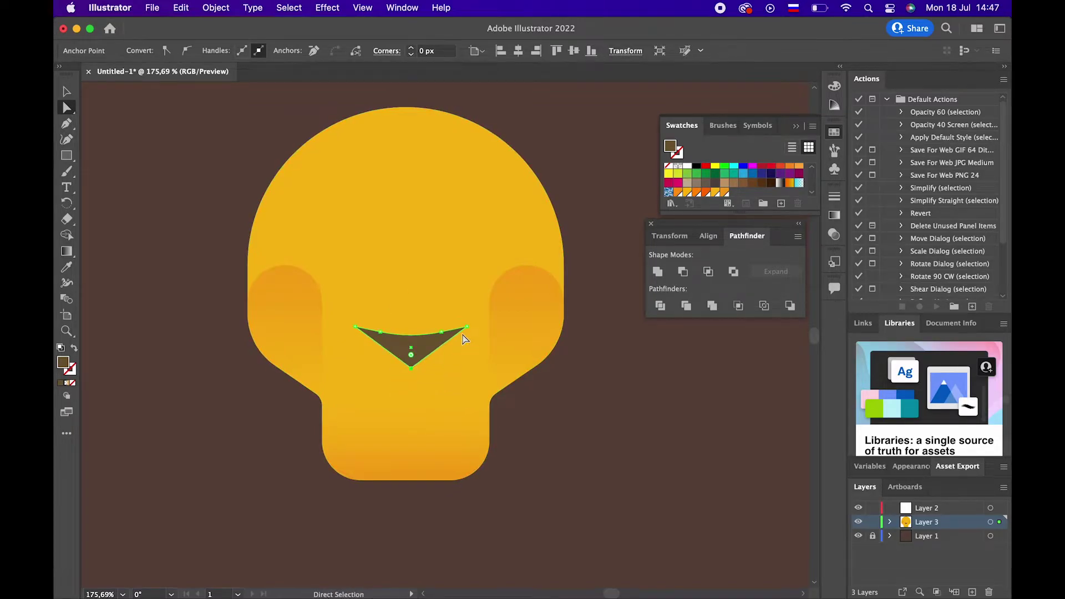
left_click(373, 338)
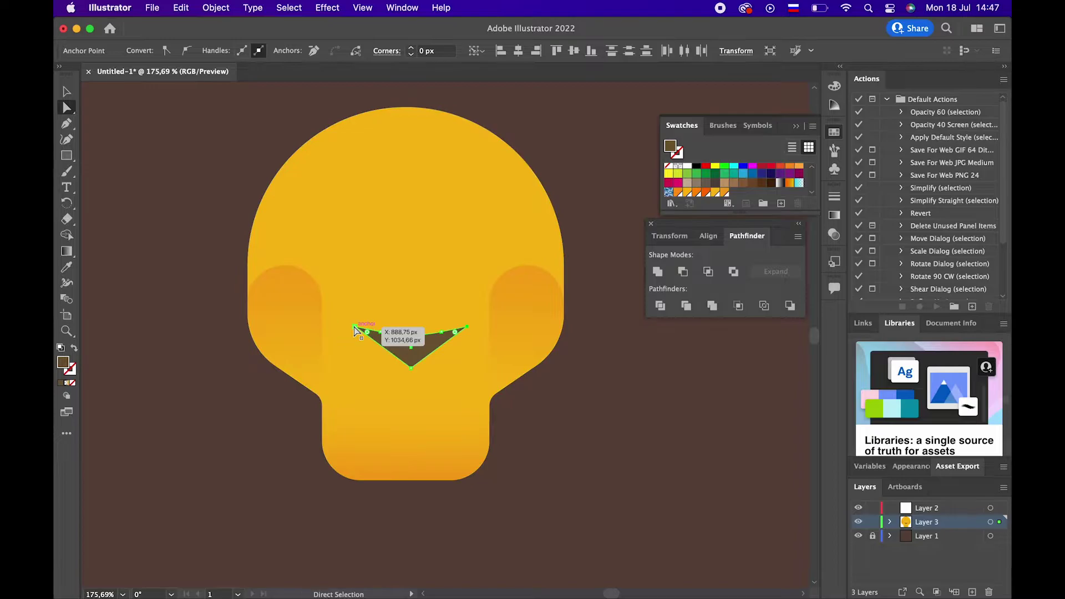
left_click_drag(372, 335, 367, 334)
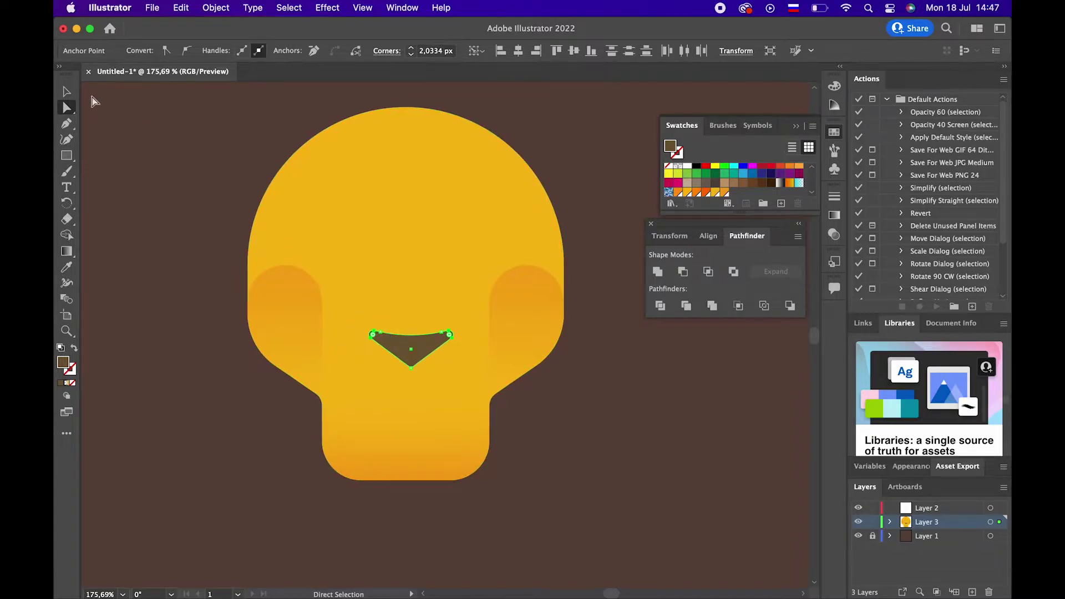
left_click(66, 92)
left_click(540, 408)
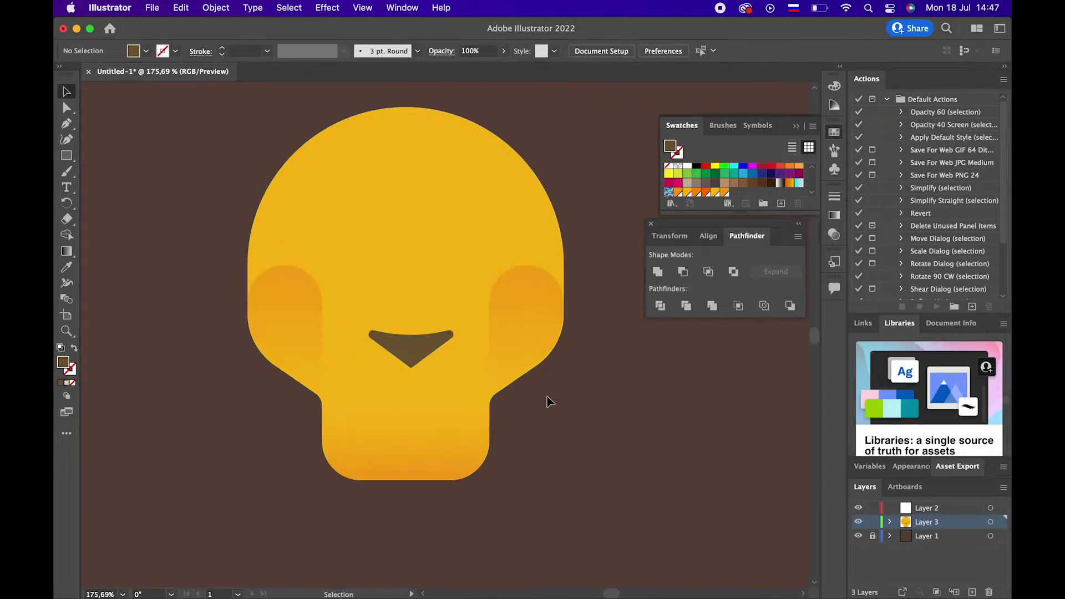
Centre the brown nose horizontally using the control-bar Horizontal Align Center
left_click(415, 351)
left_click(647, 50)
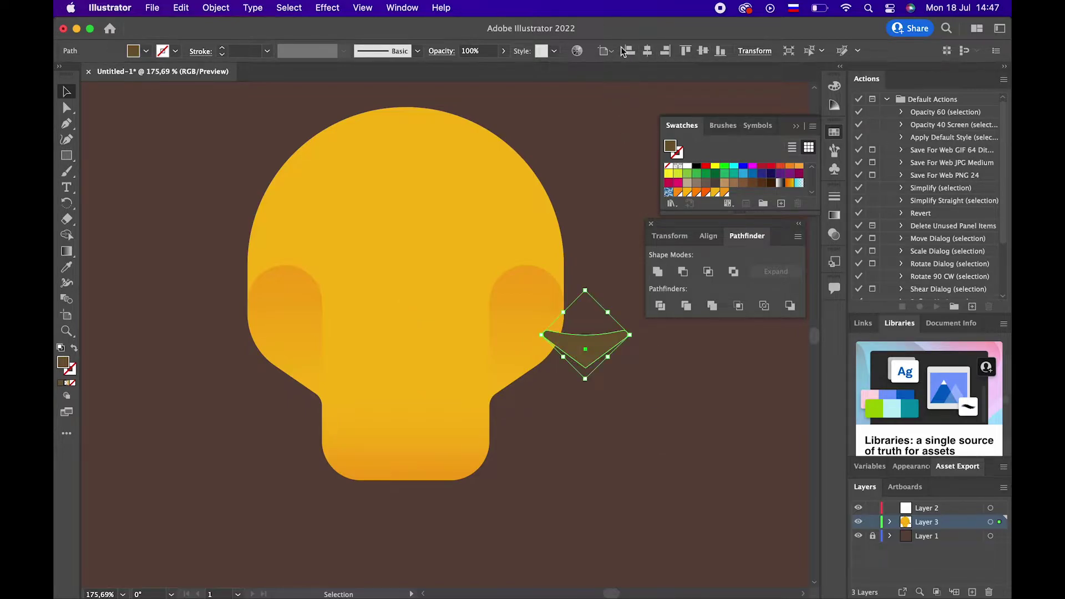
key("ctrl+z")
left_click(606, 51)
left_click(638, 65)
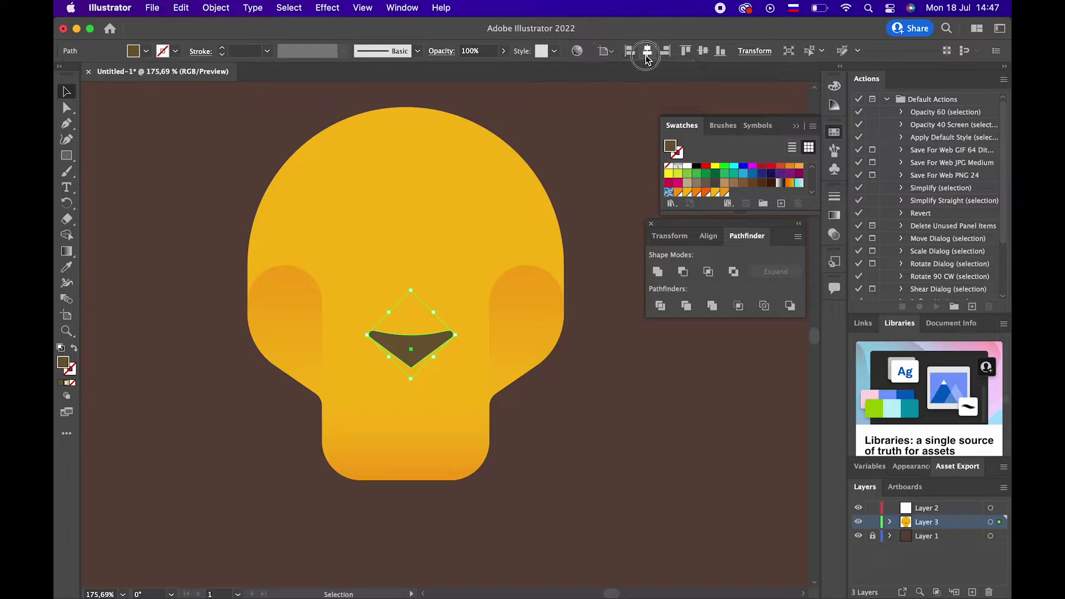
Group the face shapes together and centre the group horizontally
left_click(477, 460)
scroll(499, 389, "up", 6)
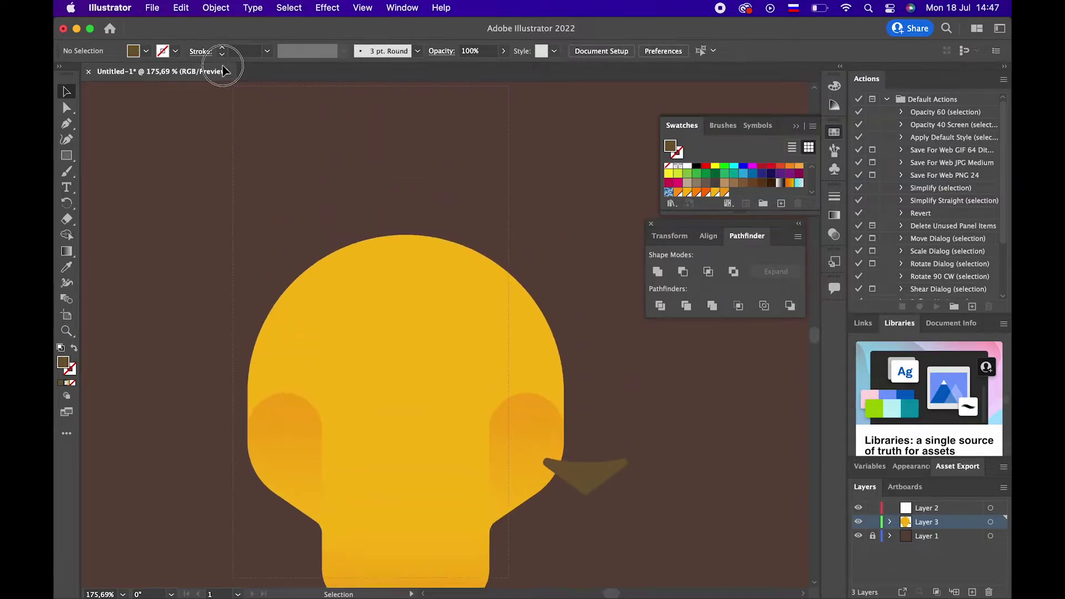
scroll(493, 333, "up", 3)
scroll(494, 311, "up", 2)
scroll(480, 299, "up", 8)
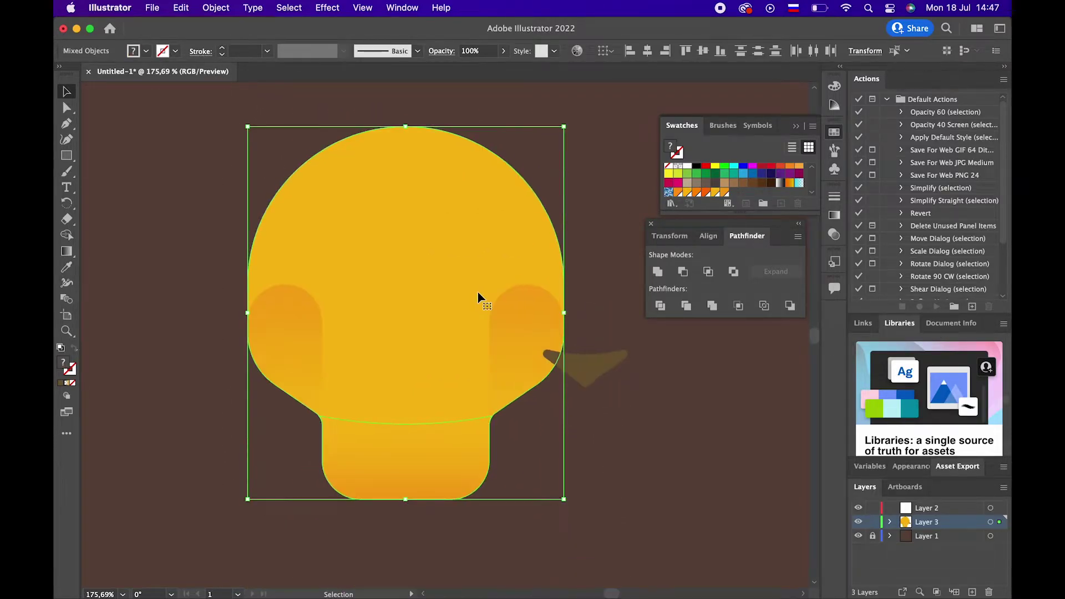
right_click(442, 254)
left_click(485, 366)
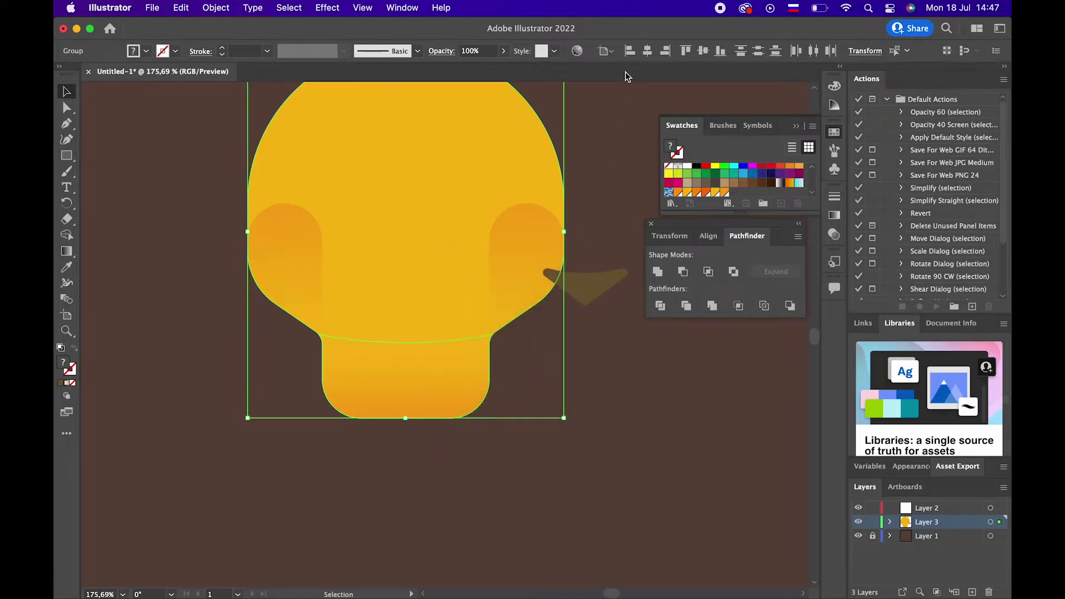
left_click(648, 51)
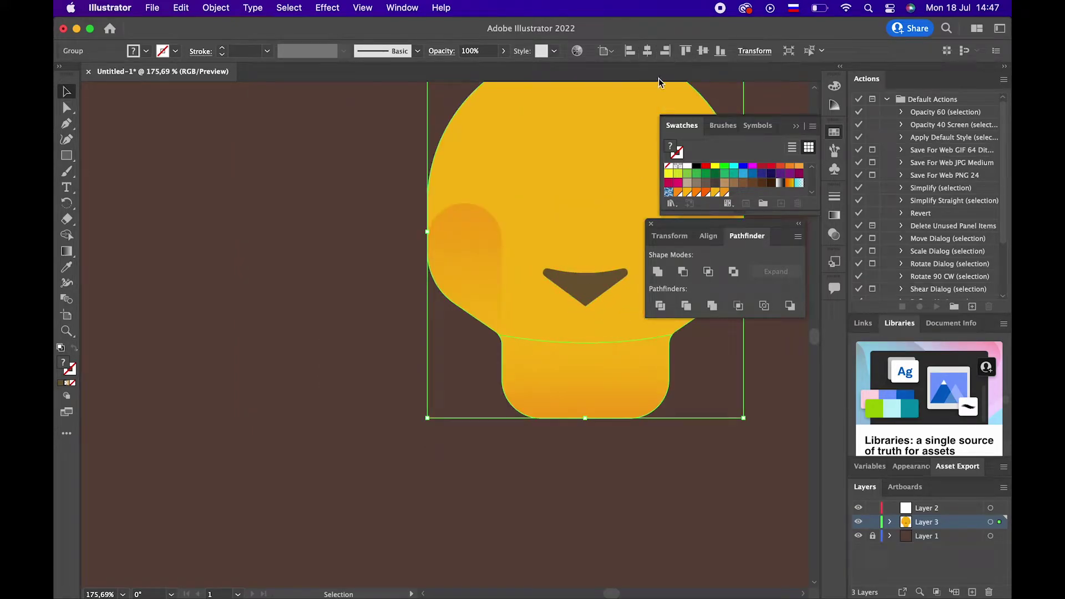
Re-centre the nose and move it lower on the face, just above the stem
left_click_drag(577, 343, 395, 409)
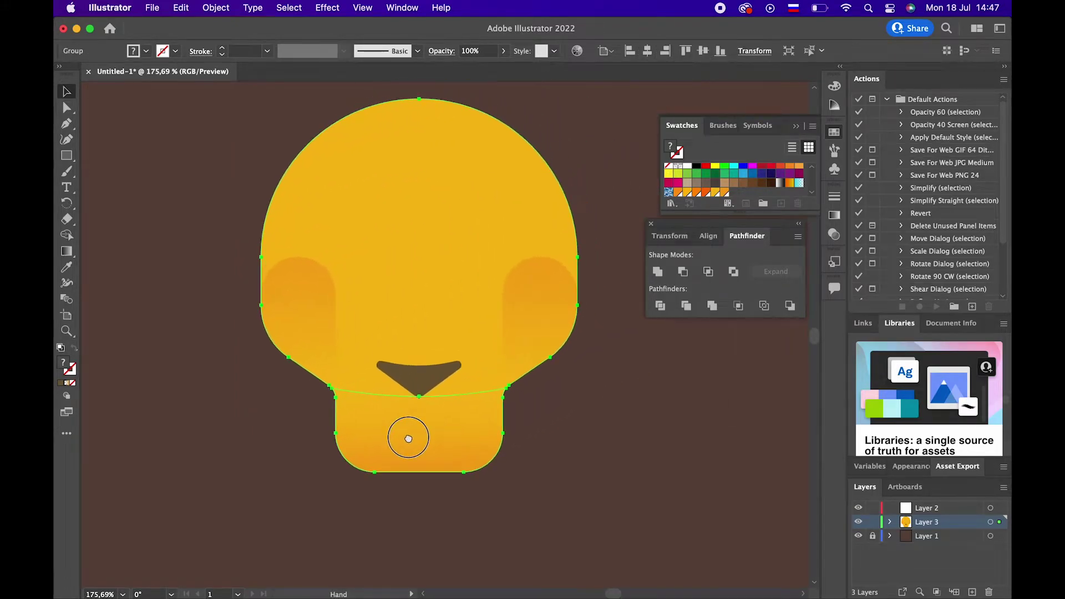
left_click(599, 439)
left_click(403, 381)
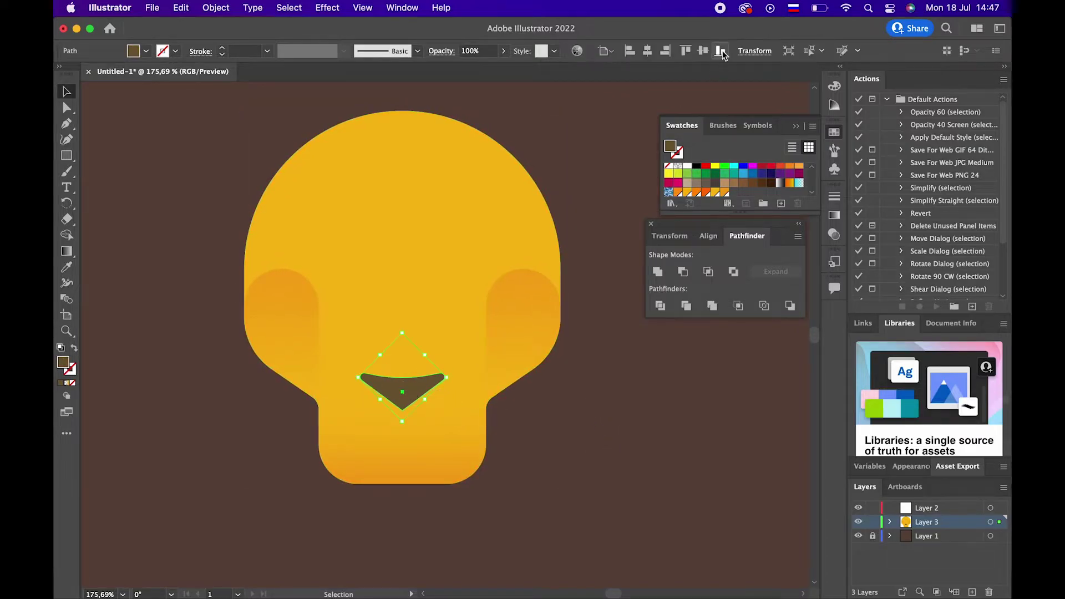
left_click(703, 51)
left_click_drag(415, 289, 416, 353)
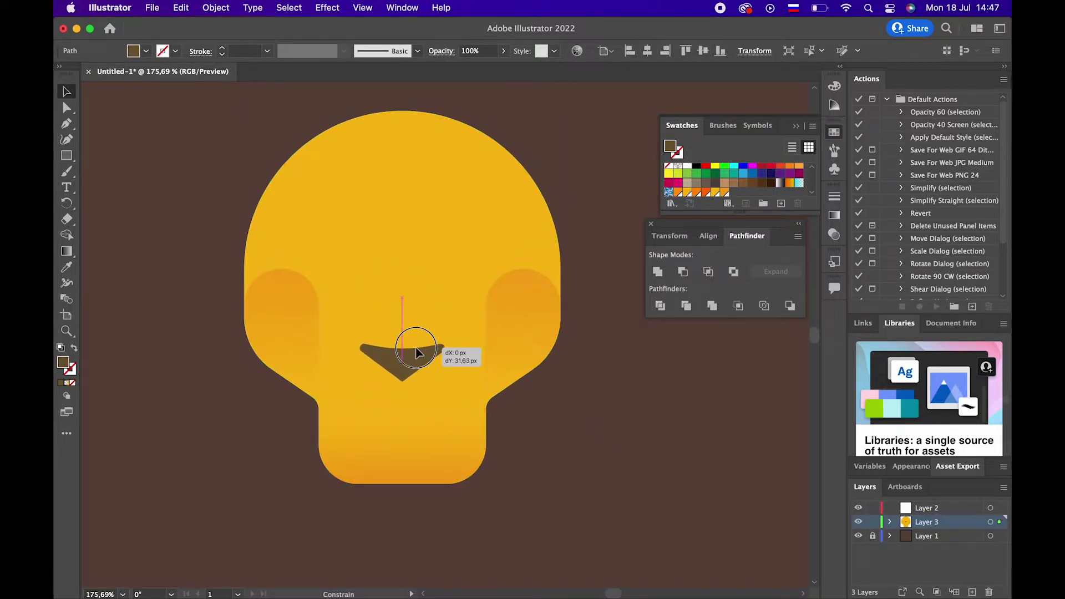
key("ctrl+shift+a")
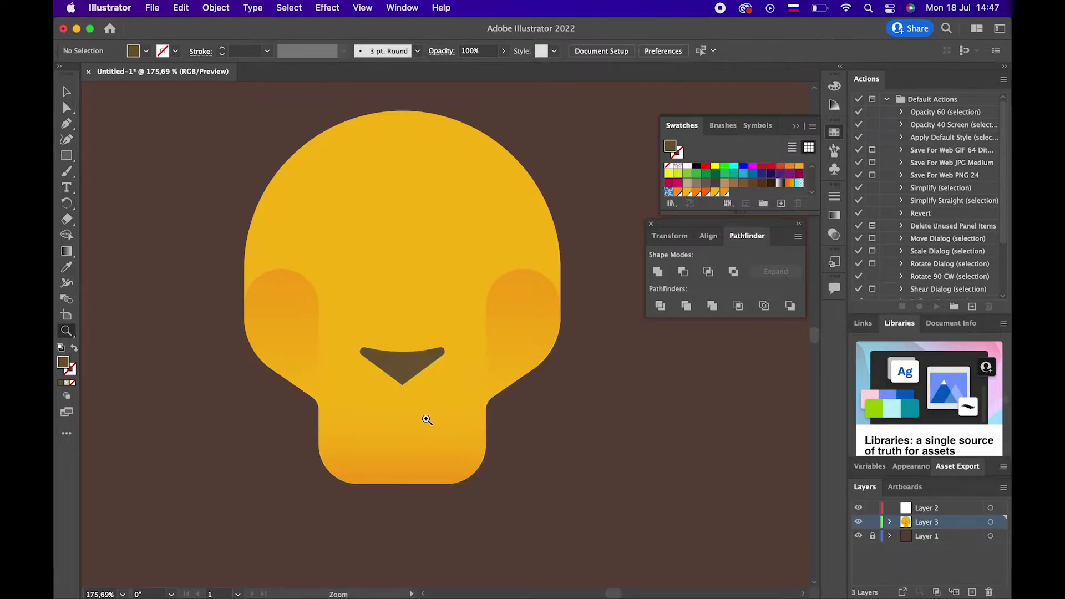
key("z")
mouse_move(427, 421)
left_mouse_down()
mouse_move(461, 419)
mouse_move(453, 326)
left_mouse_up()
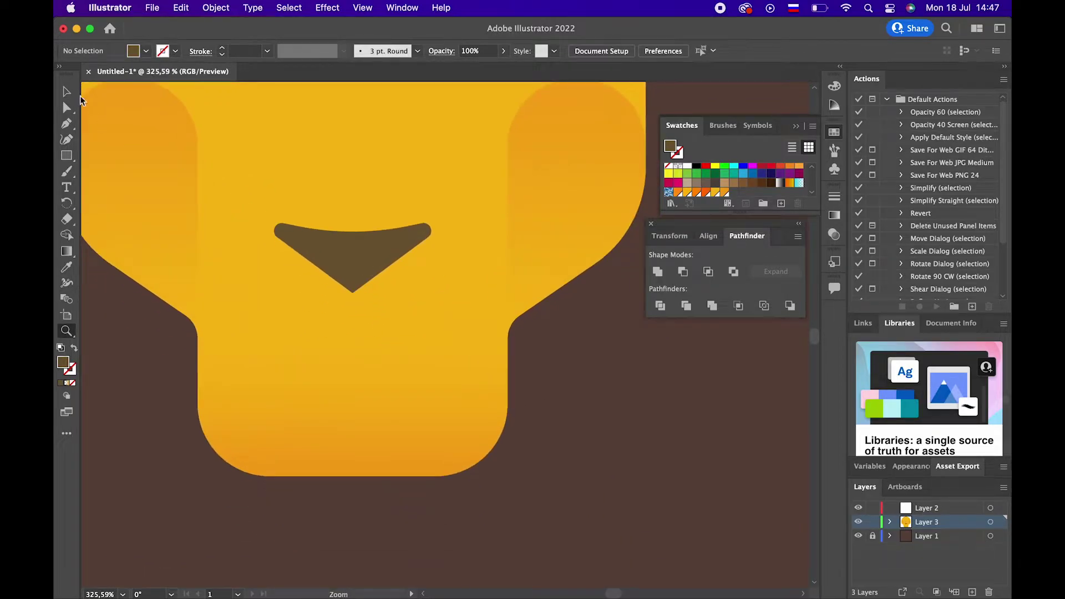
Select the brown nose shape and copy it via the Edit menu
left_click(66, 91)
left_click(391, 261)
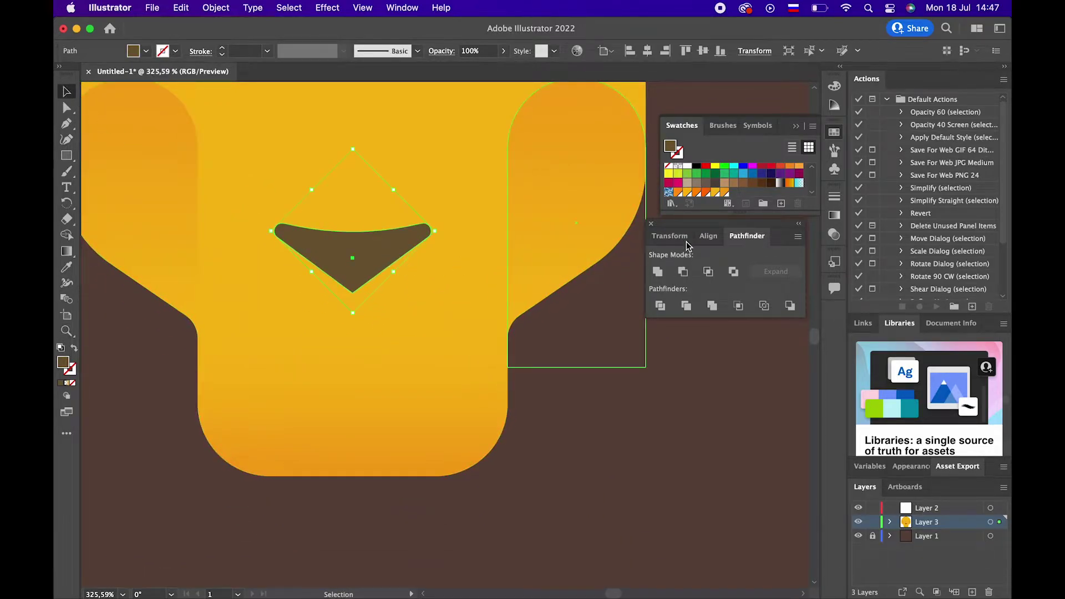
left_click(682, 272)
key("z")
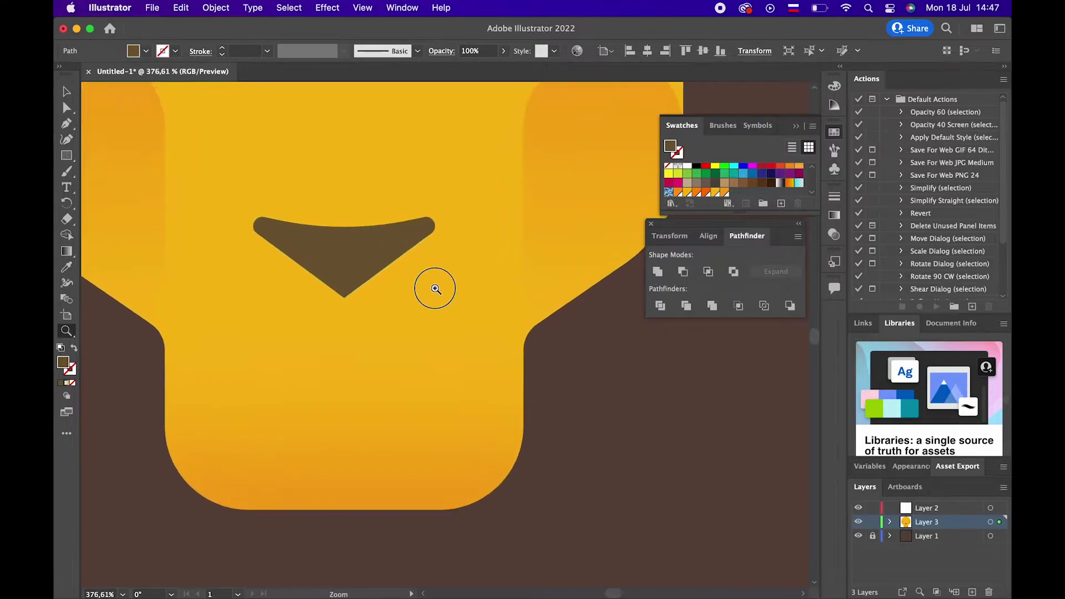
left_click_drag(433, 285, 469, 341)
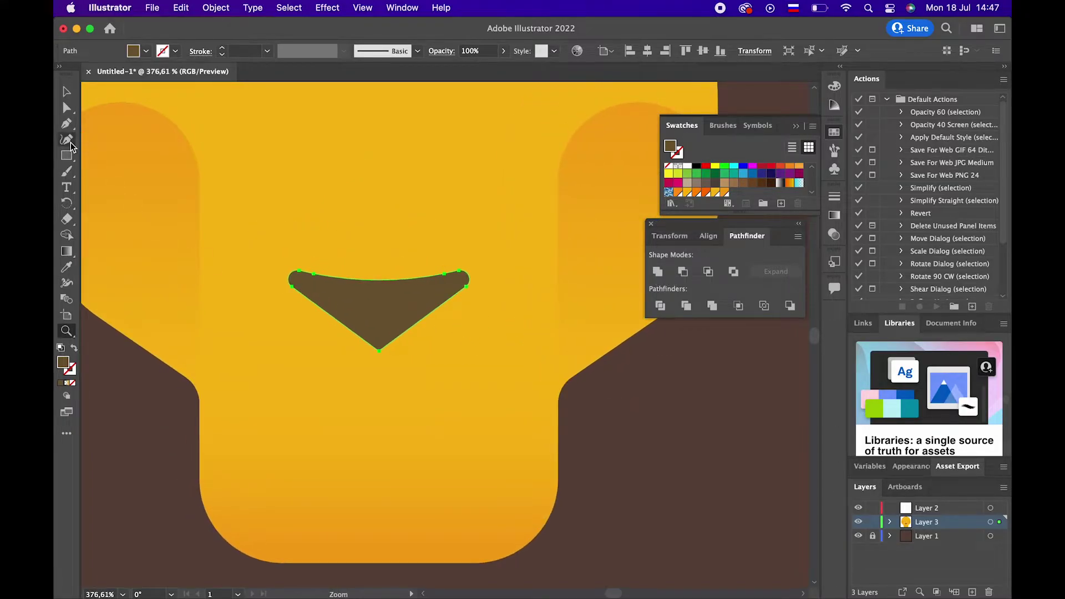
left_click(67, 92)
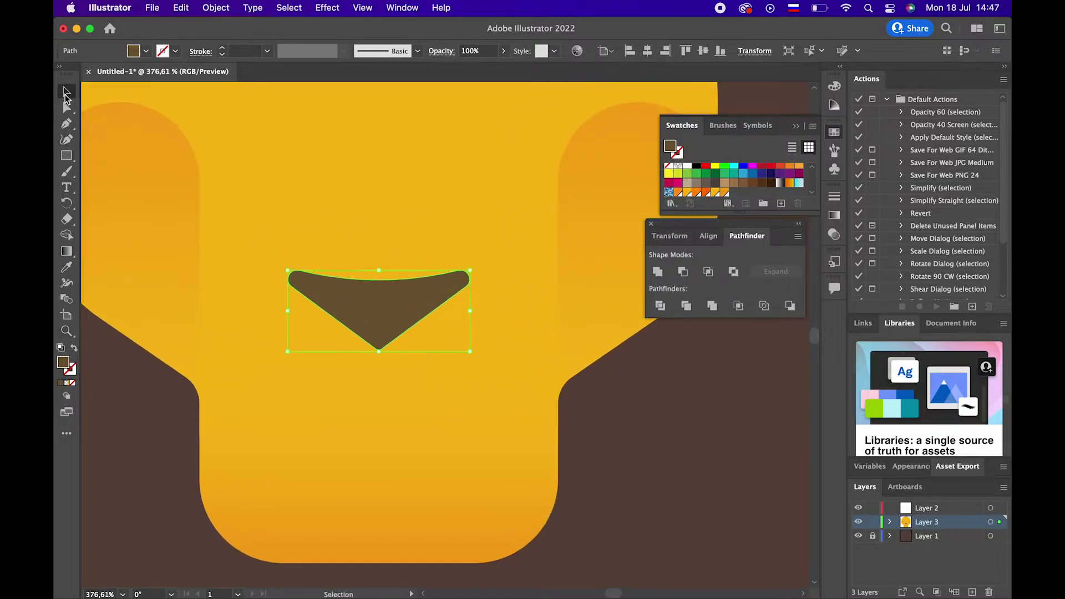
left_click(182, 7)
left_click(184, 79)
left_click(185, 11)
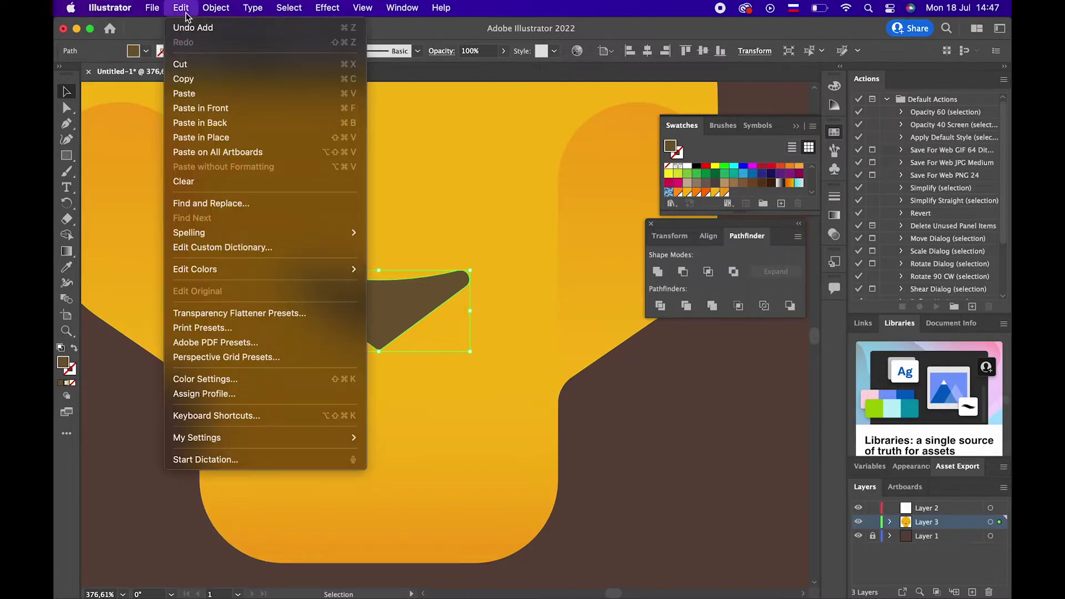
left_click(648, 452)
Draw a rectangle over the nose with an orange gradient running upward from its bottom
key("m")
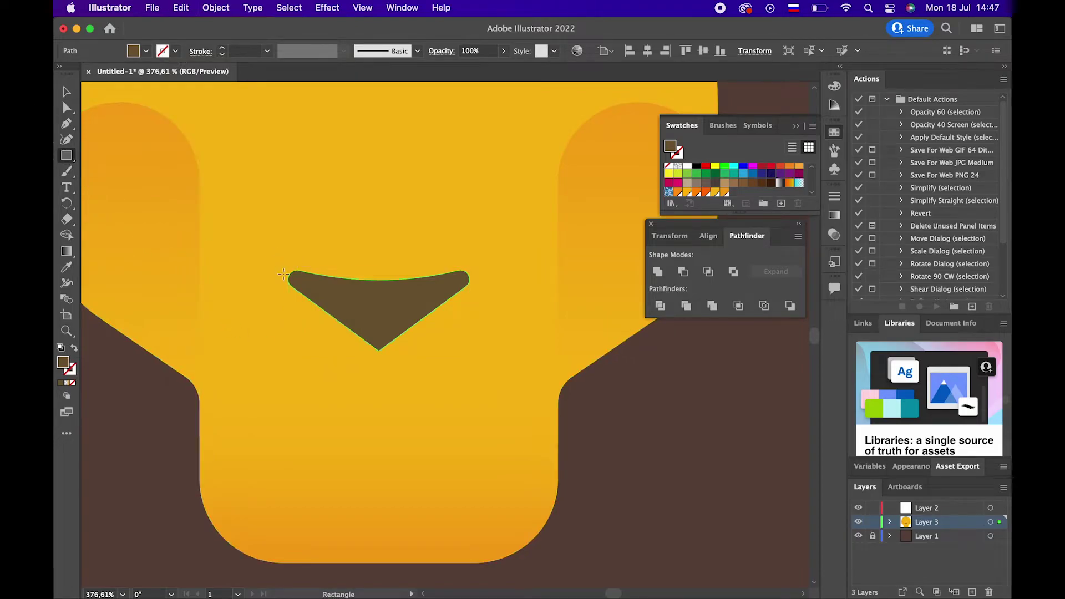
left_click_drag(288, 276, 471, 421)
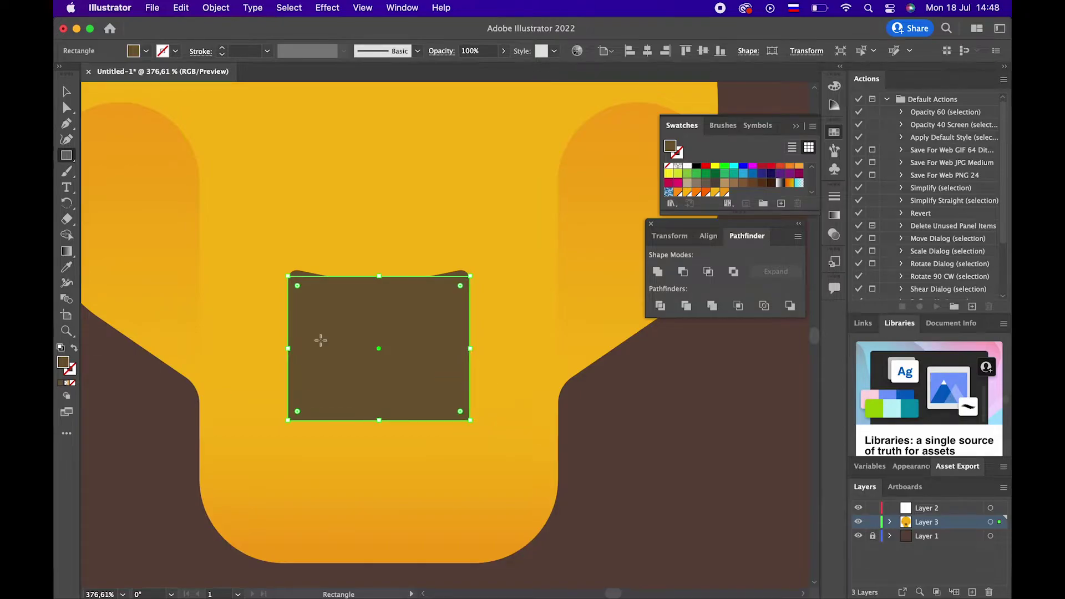
left_click(66, 252)
mouse_move(376, 282)
left_mouse_down()
mouse_move(377, 407)
mouse_move(381, 316)
left_mouse_up()
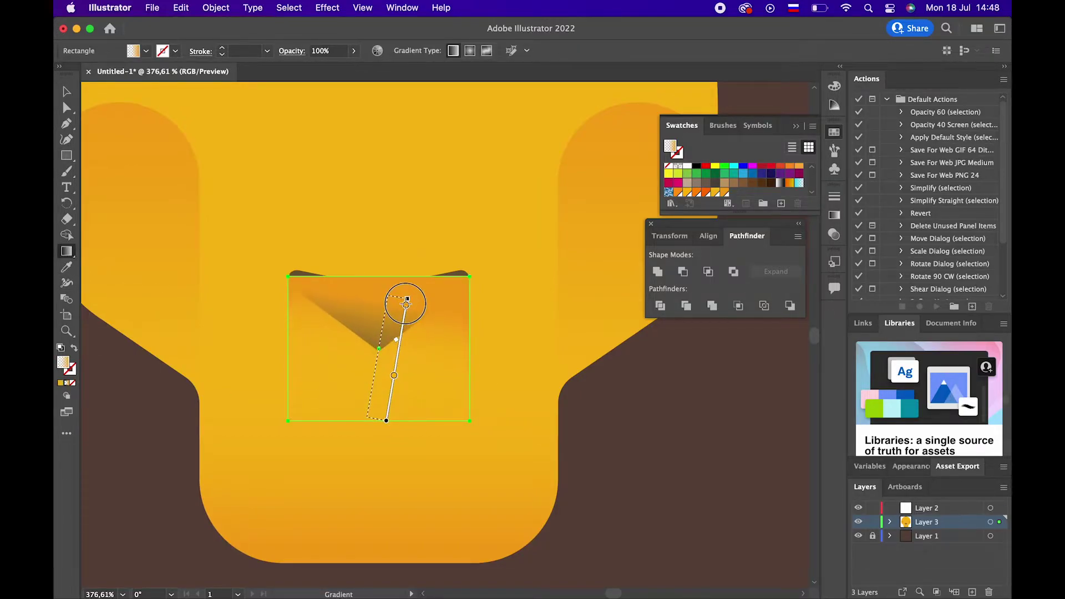
left_click_drag(380, 421, 378, 337)
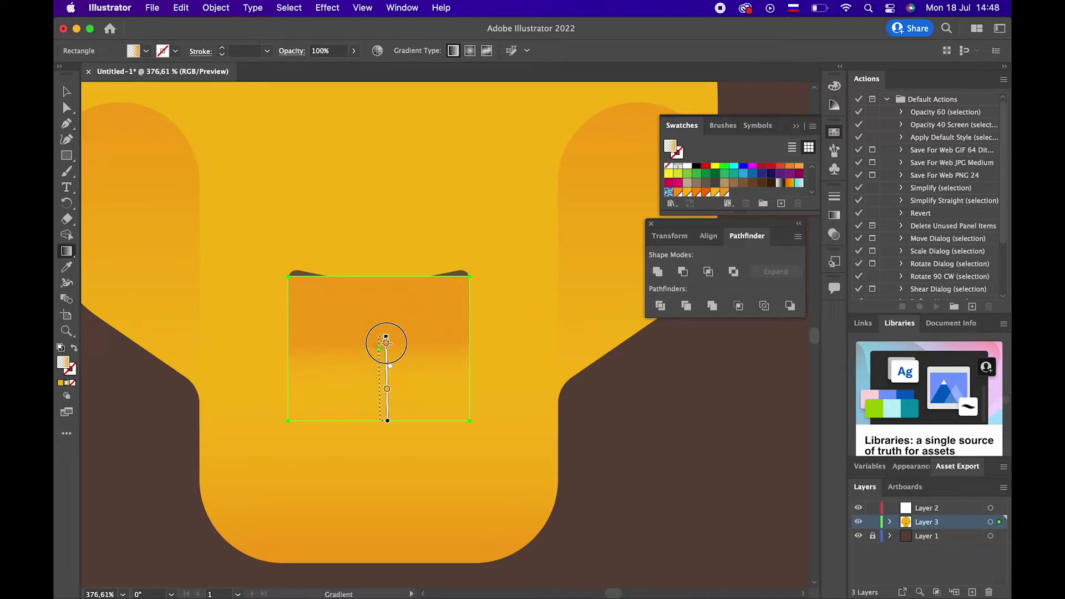
Bring the brown nose forward in front of the gradient muzzle
left_click(67, 91)
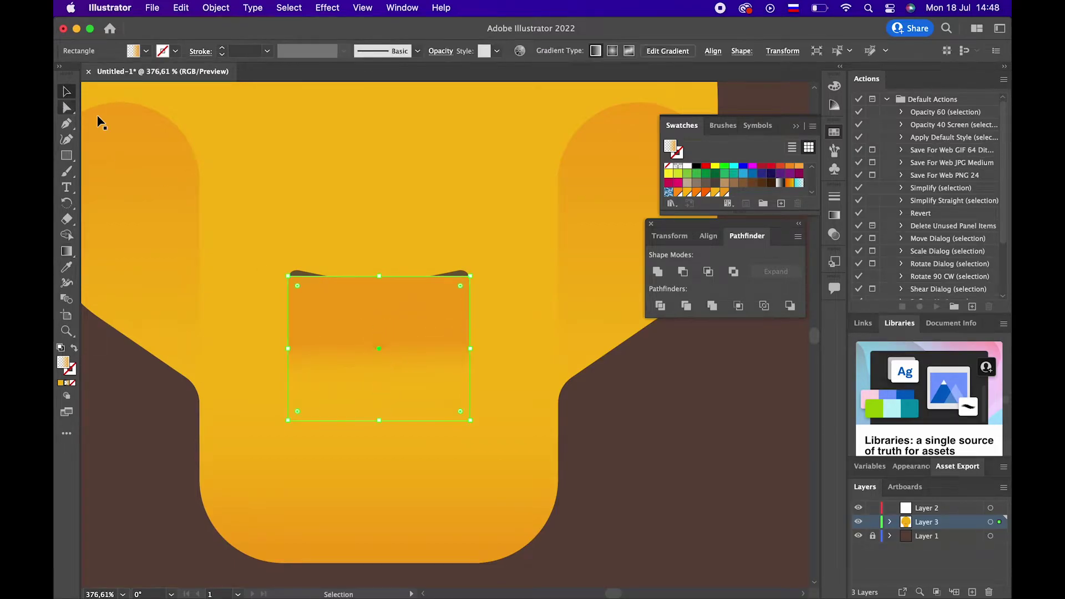
left_click(302, 276)
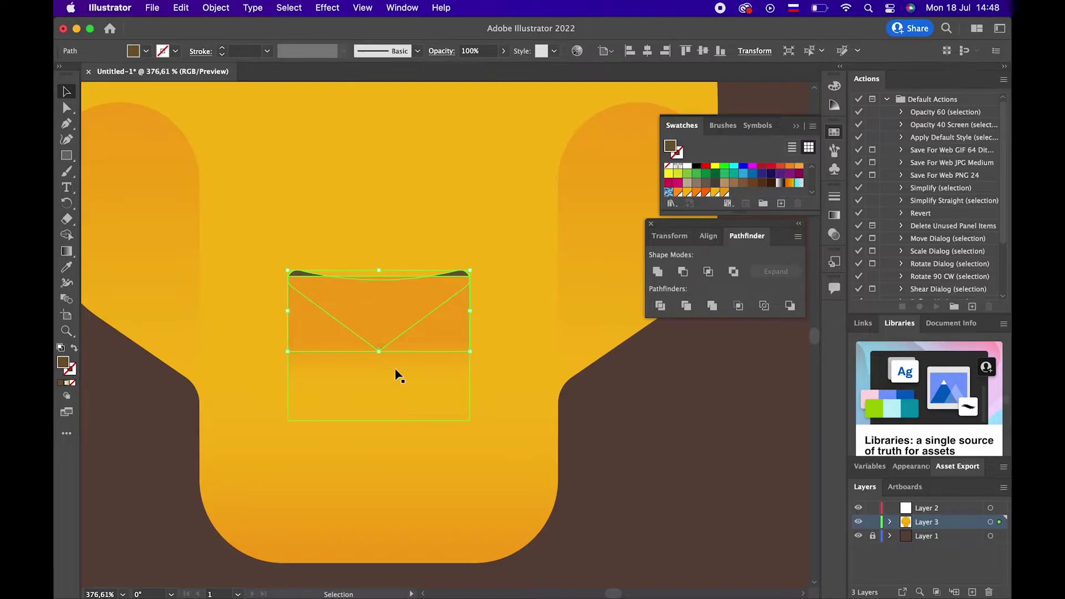
right_click(304, 273)
mouse_move(328, 526)
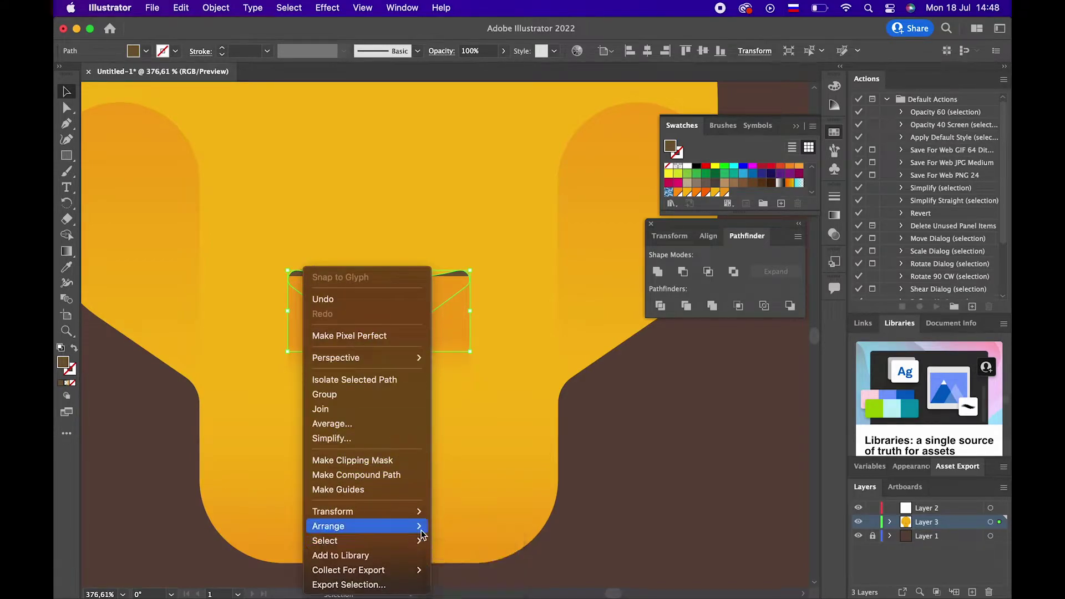
left_click(465, 518)
left_click(702, 523)
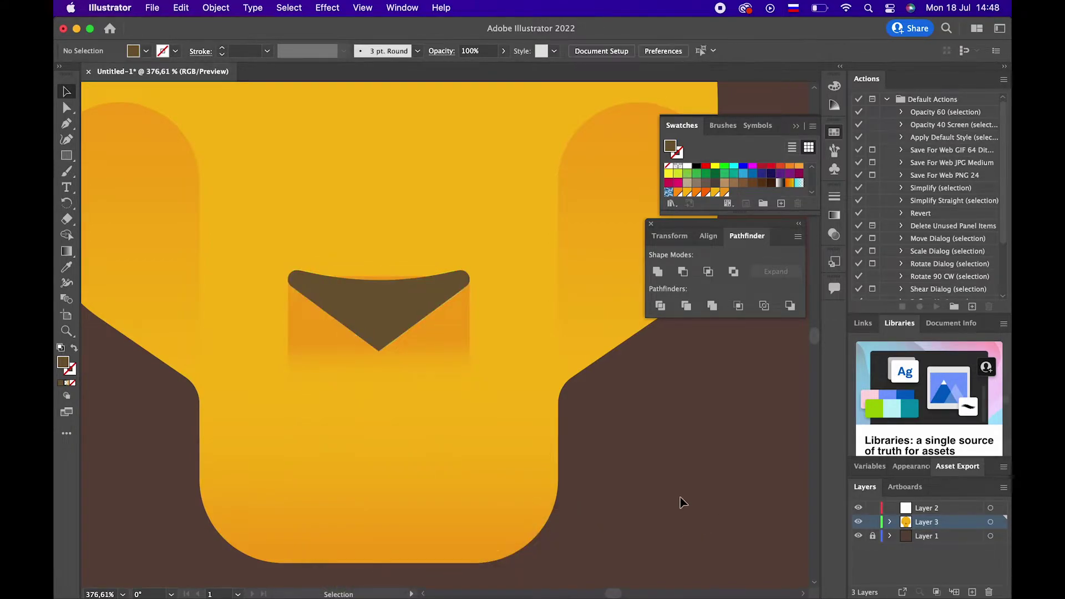
Bend the muzzle rectangle's top edge into a downward curve with the Curvature tool
left_click(434, 348)
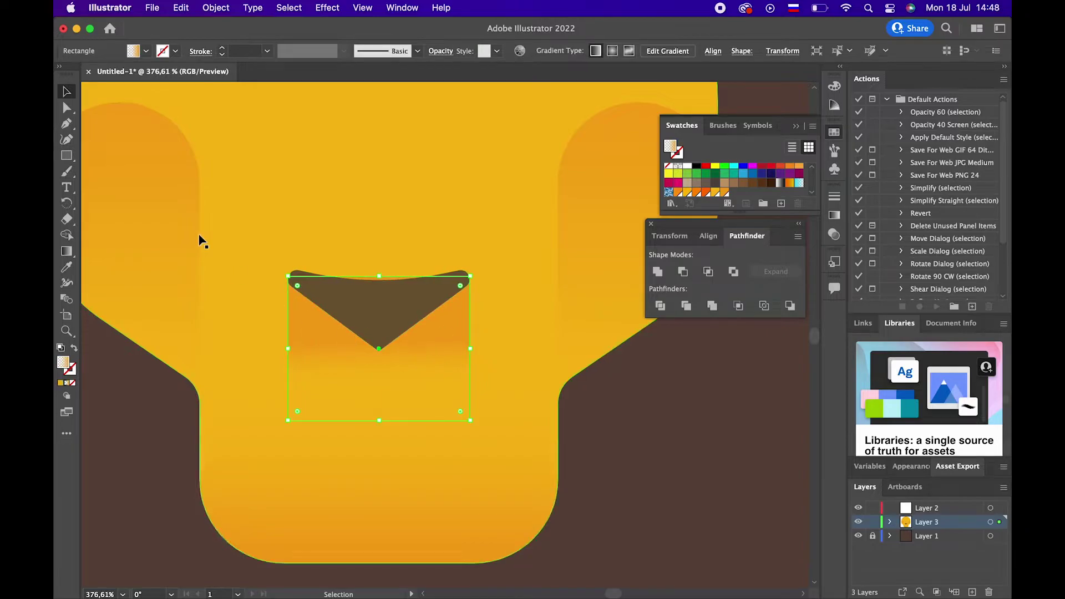
left_click(69, 137)
left_click_drag(387, 278, 381, 289)
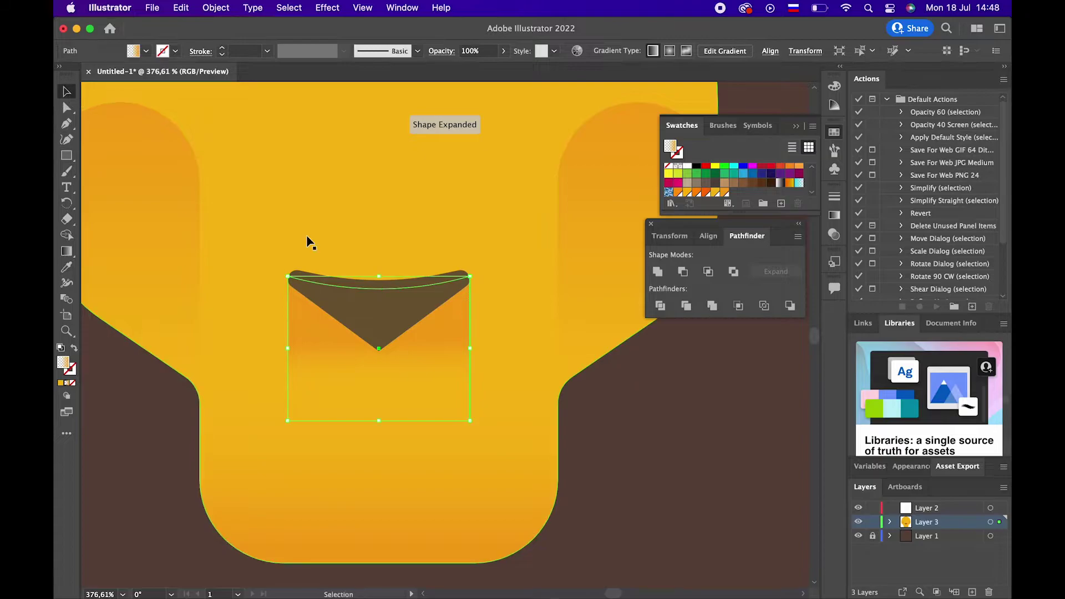
key("ctrl+shift+a")
key("z")
mouse_move(541, 333)
left_mouse_down()
mouse_move(328, 363)
mouse_move(535, 405)
left_mouse_up()
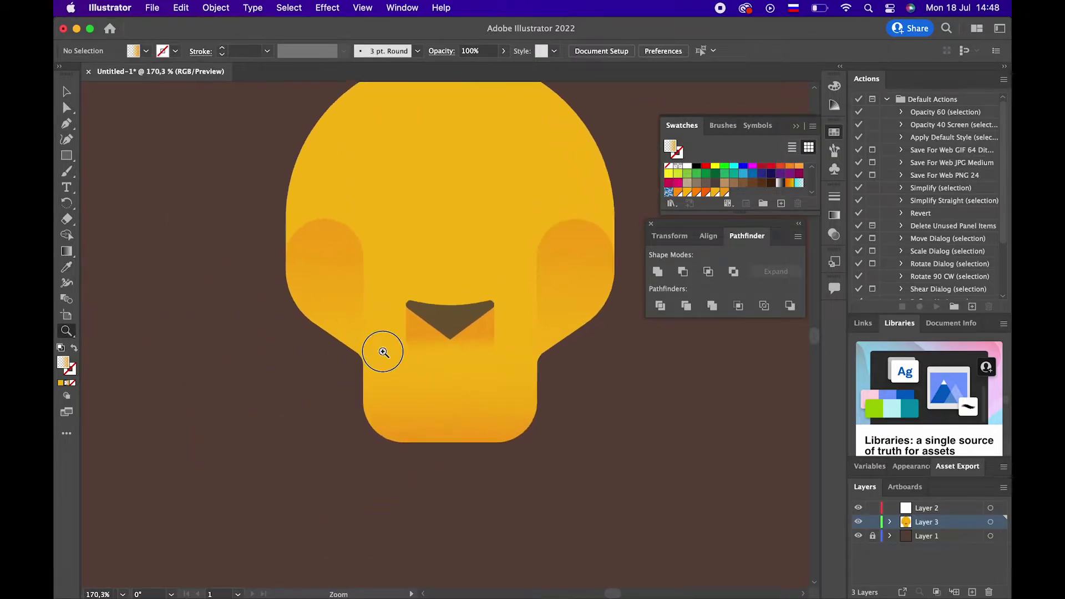
Drag the live-corner widget on the nose's bottom anchor to round its lower point
left_click(67, 99)
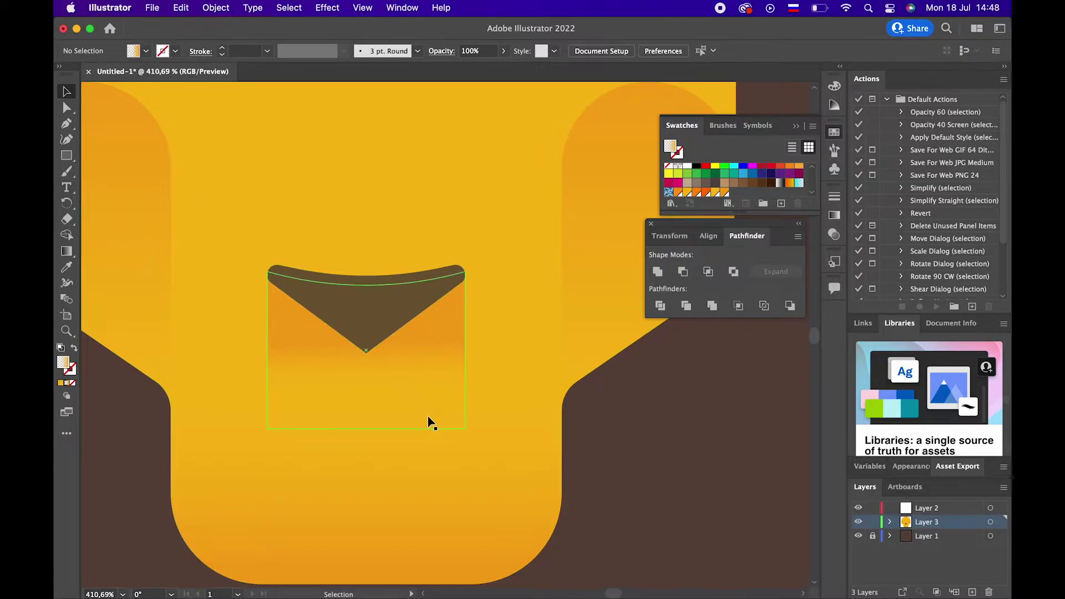
left_click(439, 360)
key("z")
mouse_move(423, 292)
left_mouse_down()
mouse_move(212, 308)
mouse_move(399, 309)
left_mouse_up()
left_click(67, 96)
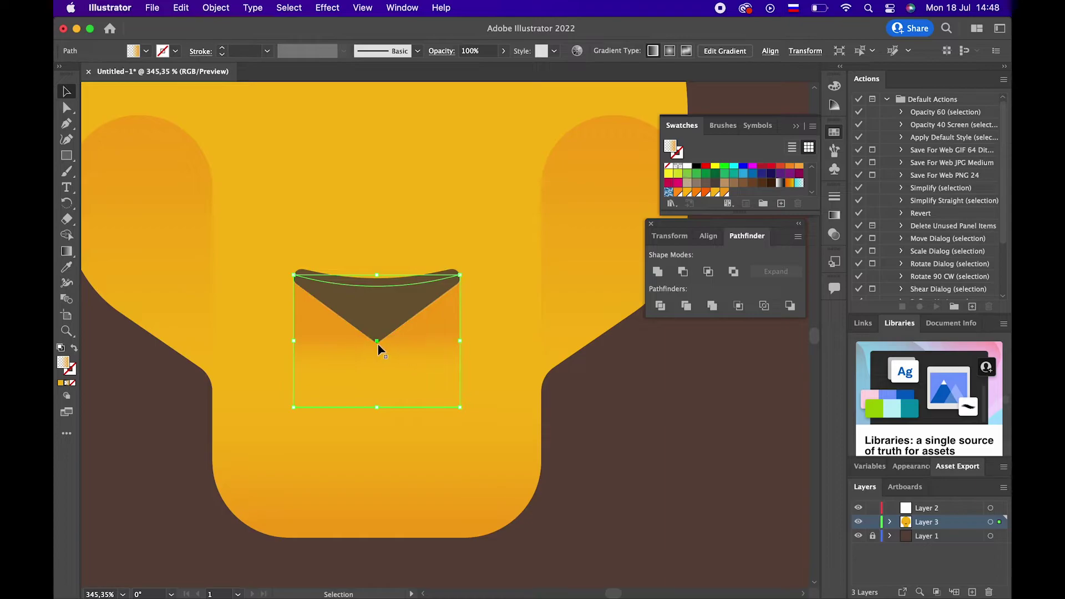
key("a")
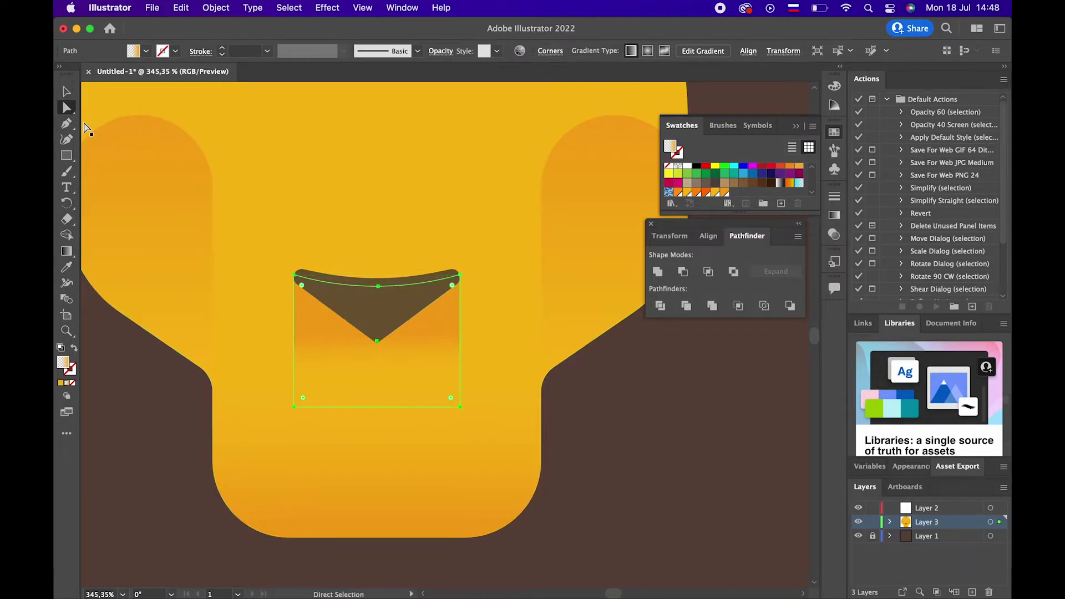
left_click(379, 318)
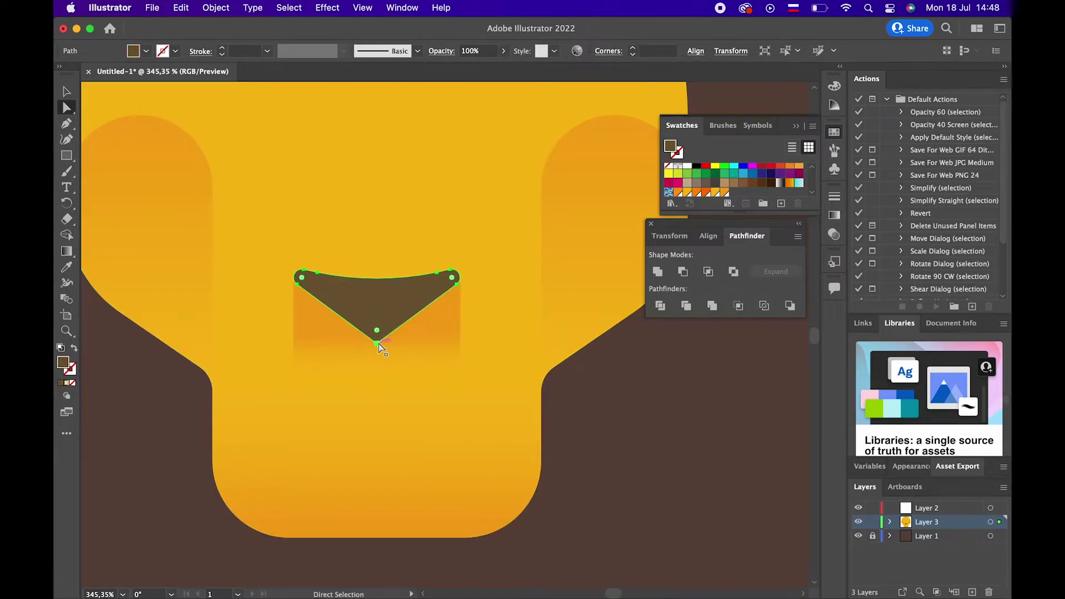
left_click(377, 344)
mouse_move(377, 330)
left_mouse_down()
mouse_move(541, 280)
mouse_move(504, 302)
mouse_move(233, 361)
left_mouse_up()
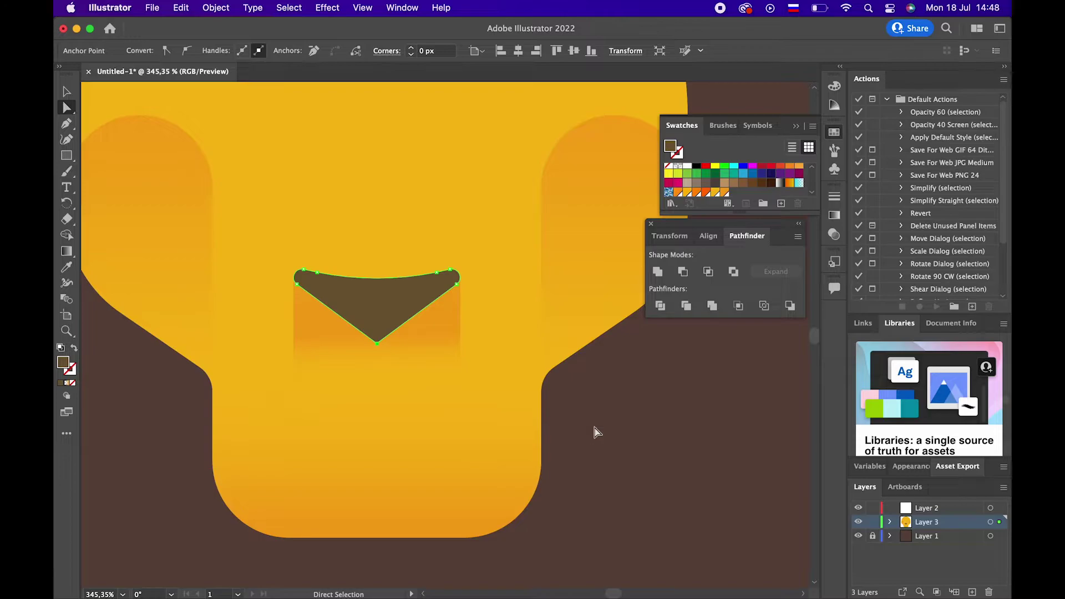
left_click(595, 432)
scroll(578, 405, "down", 3)
Start a first Pen path below the nose tip, then clear that stray selection
left_click(64, 124)
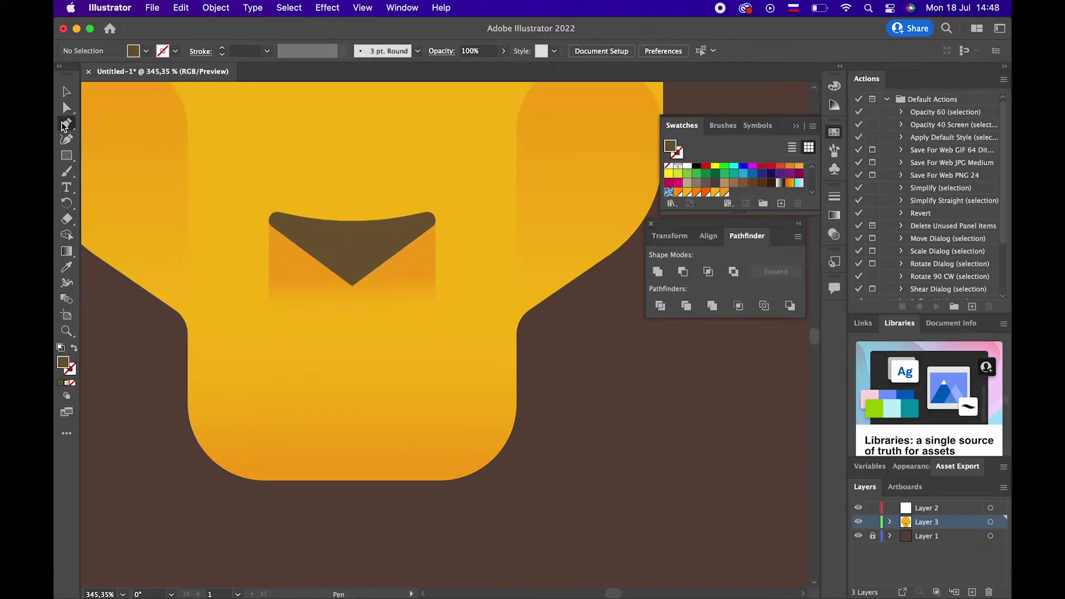
left_click(352, 303)
key("z")
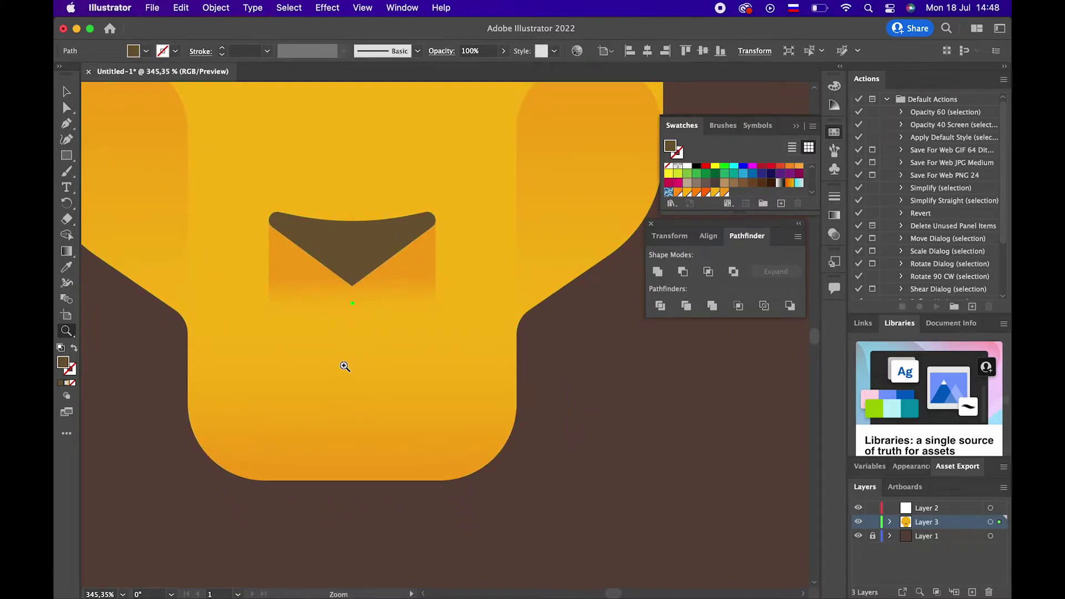
left_click(66, 107)
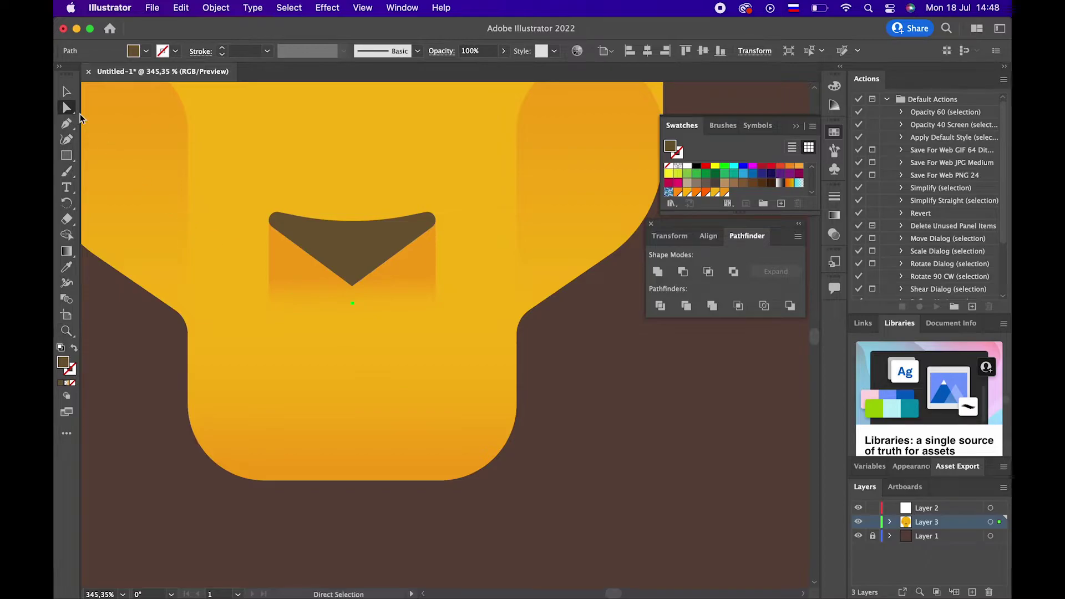
left_click(328, 281)
key("shift+super+a")
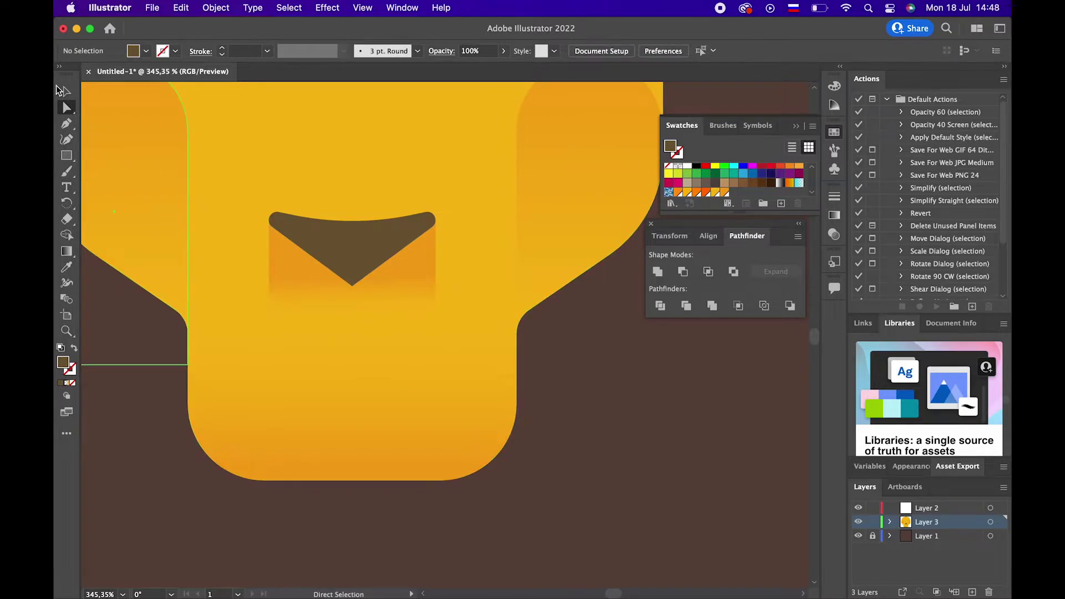
left_click(66, 91)
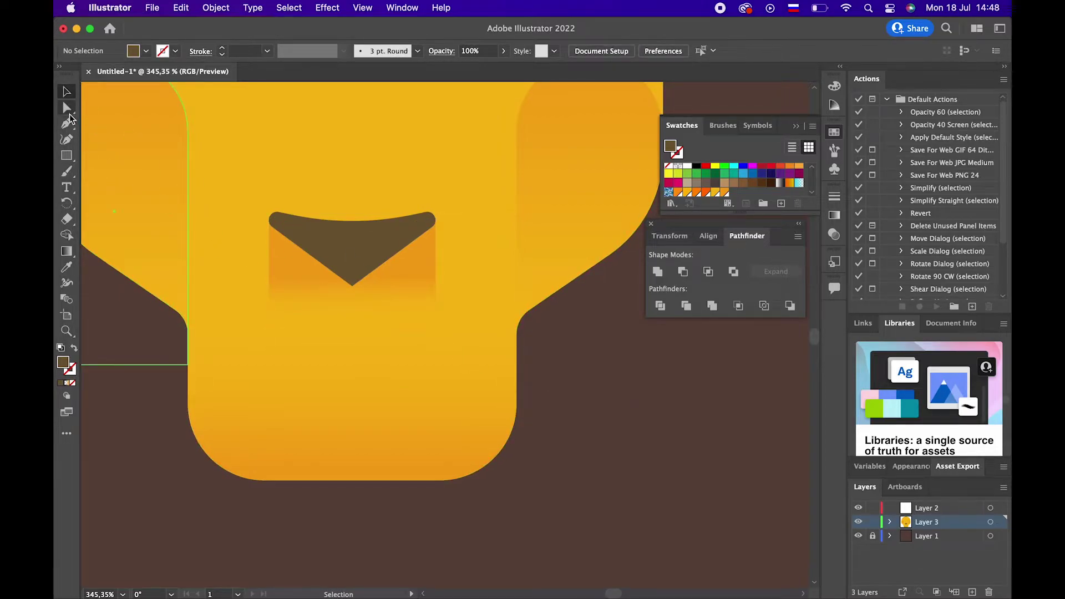
Pen a three-point mouth line down from the nose tip, angling right, as a stroke
left_click(67, 123)
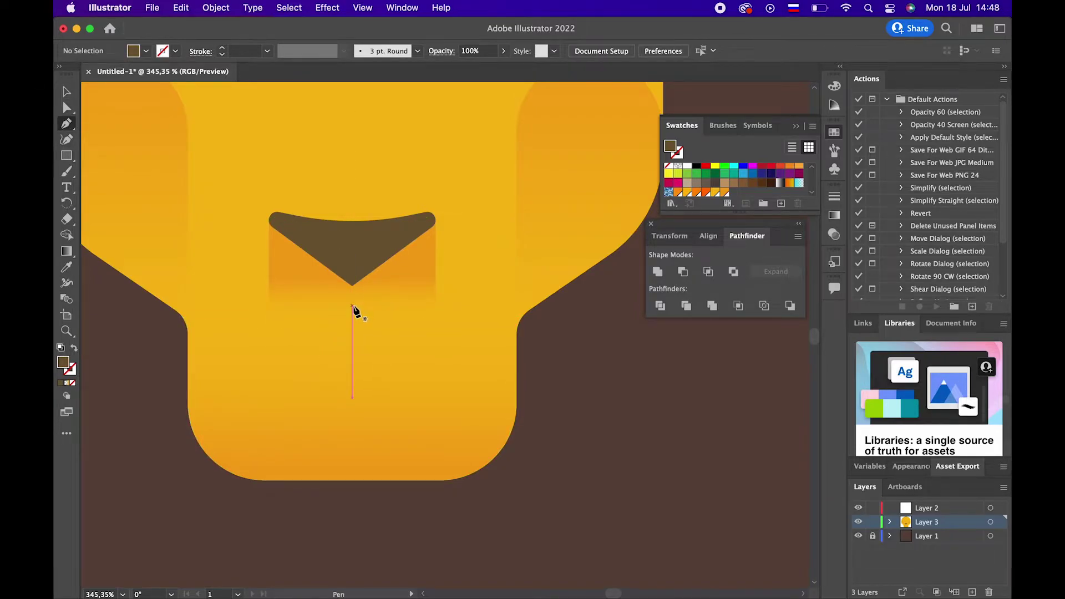
left_click(352, 304)
key("z")
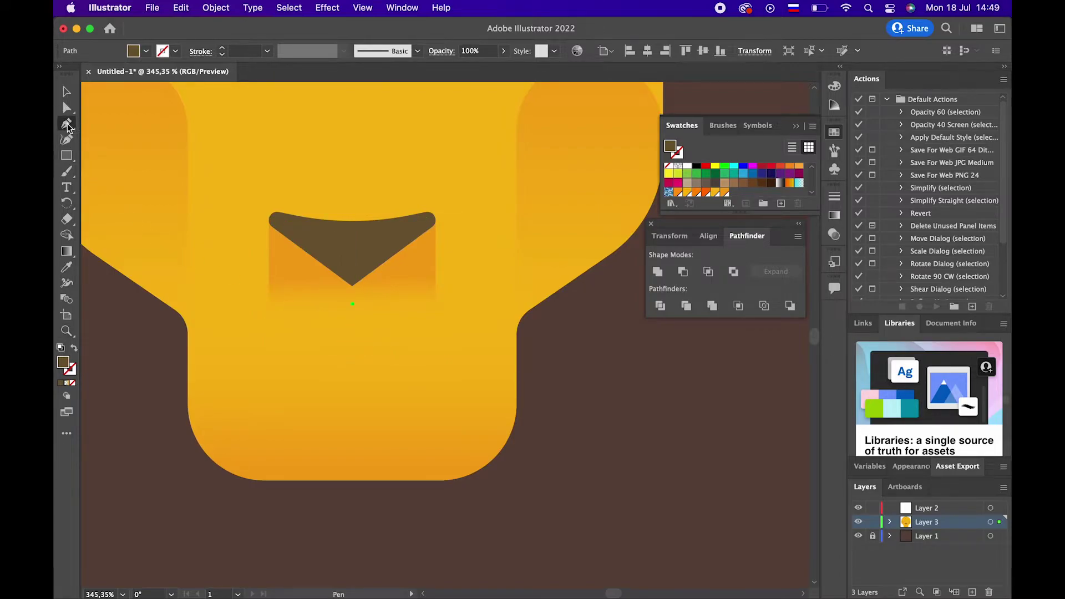
left_click_drag(352, 304, 355, 353)
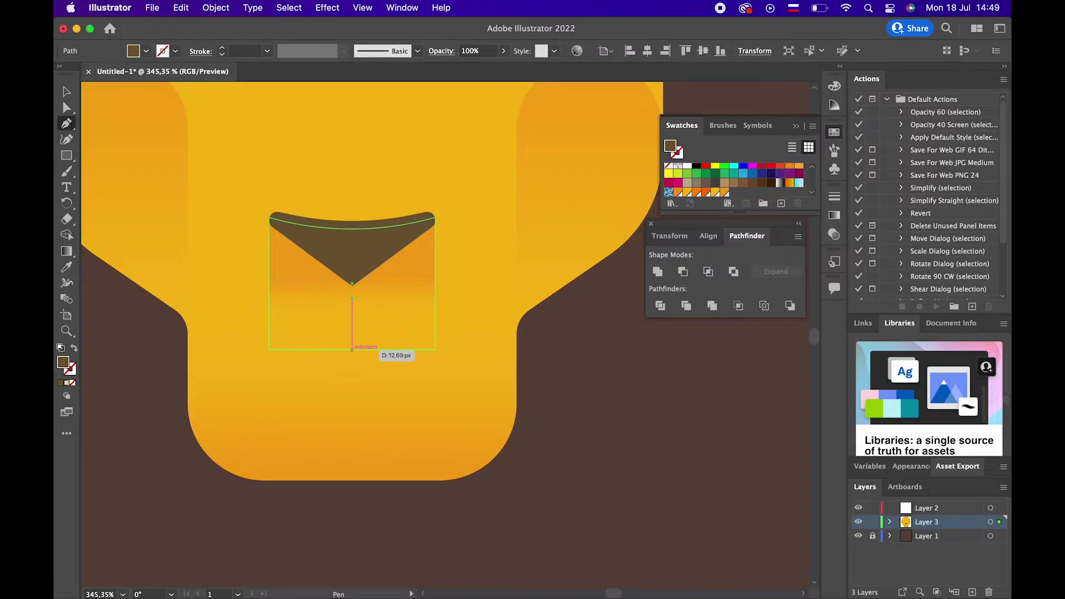
left_click(352, 350)
left_click(396, 380)
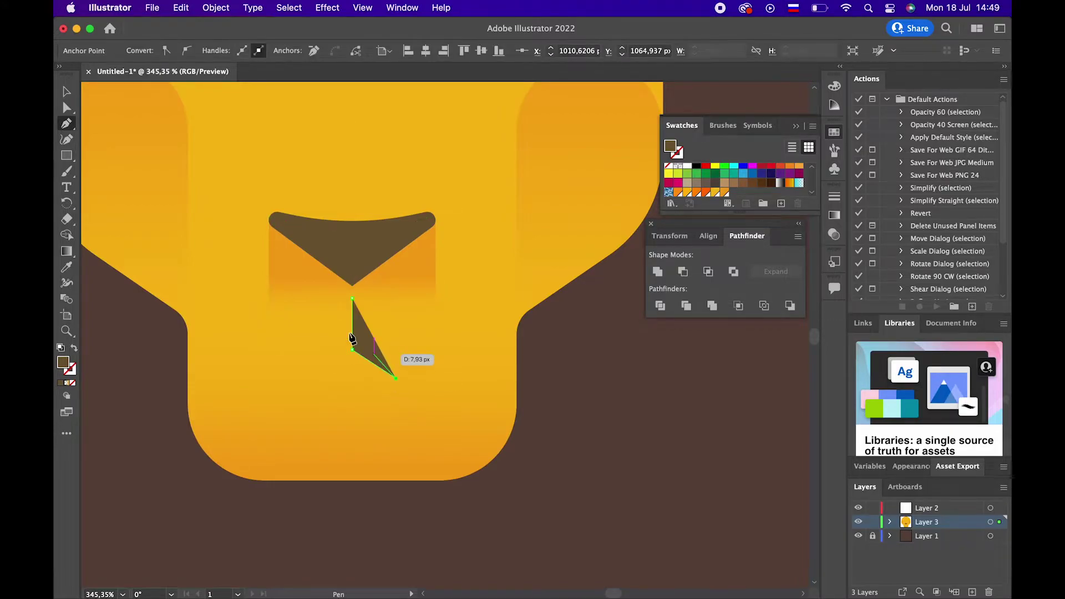
left_click(76, 351)
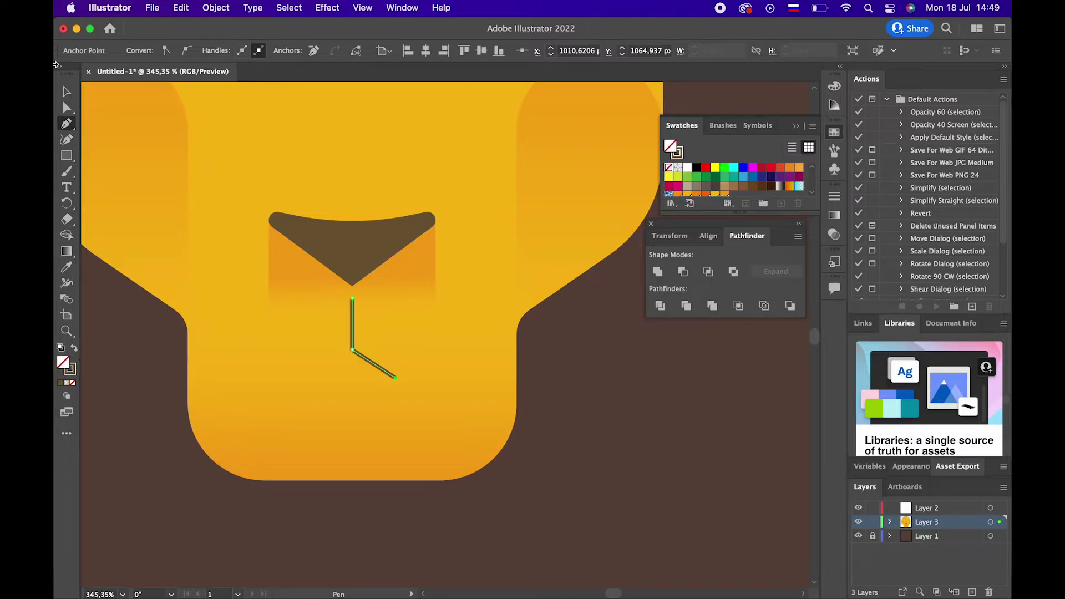
left_click(66, 91)
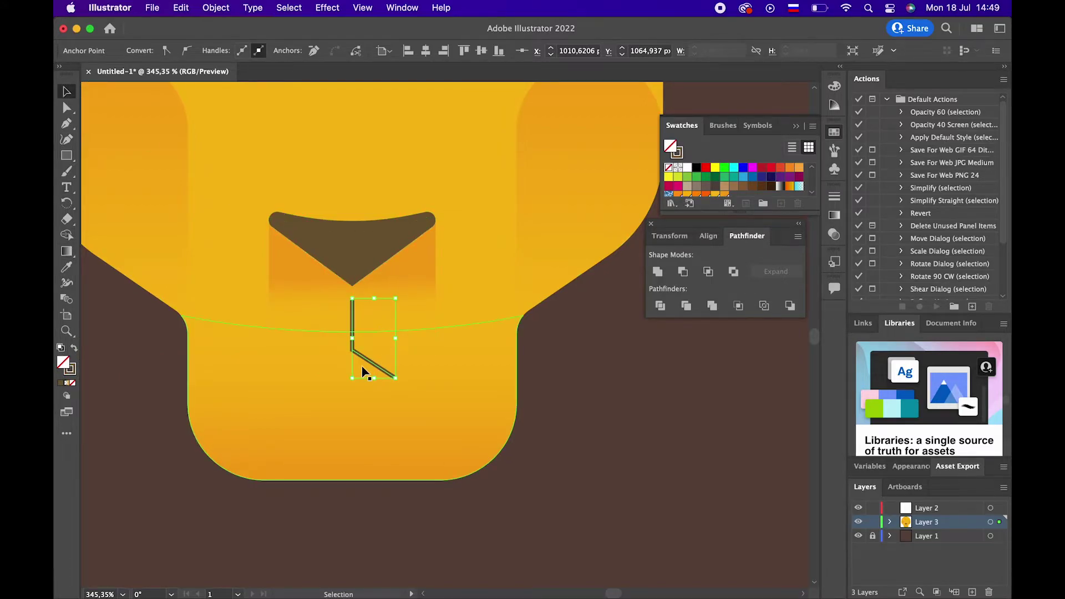
Give the mouth stroke the tapered Variable Width Profile and a 6 pt weight
left_click(208, 52)
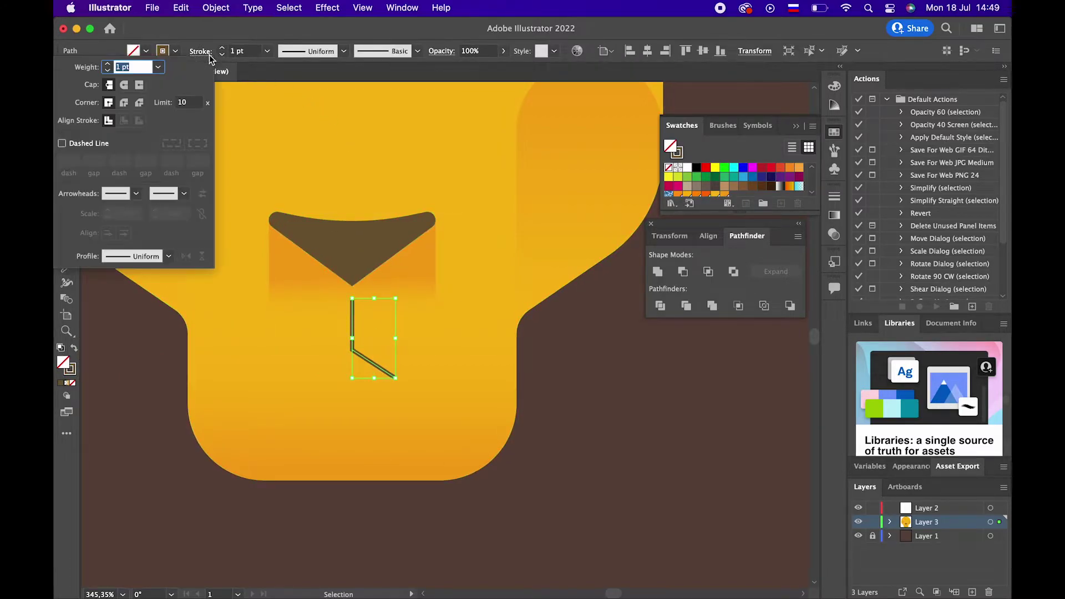
left_click(318, 49)
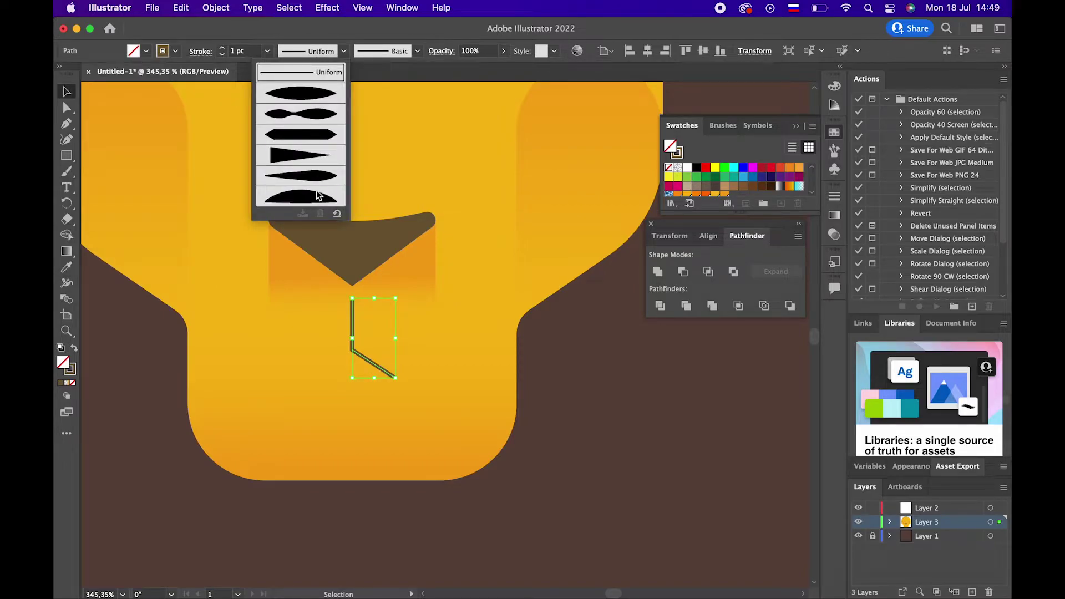
left_click(297, 156)
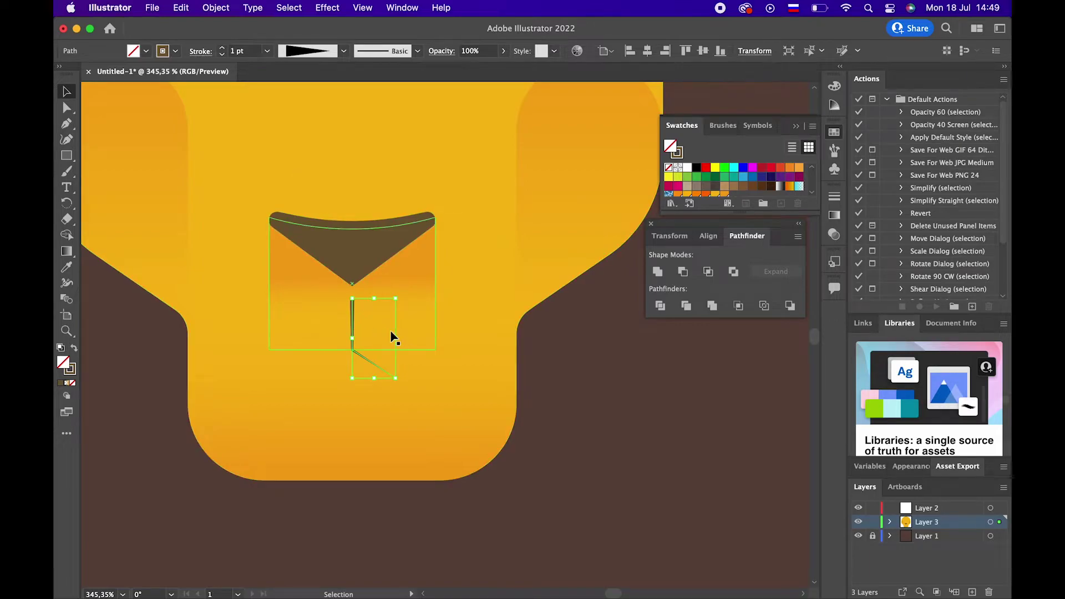
left_click(223, 49)
left_click(223, 48)
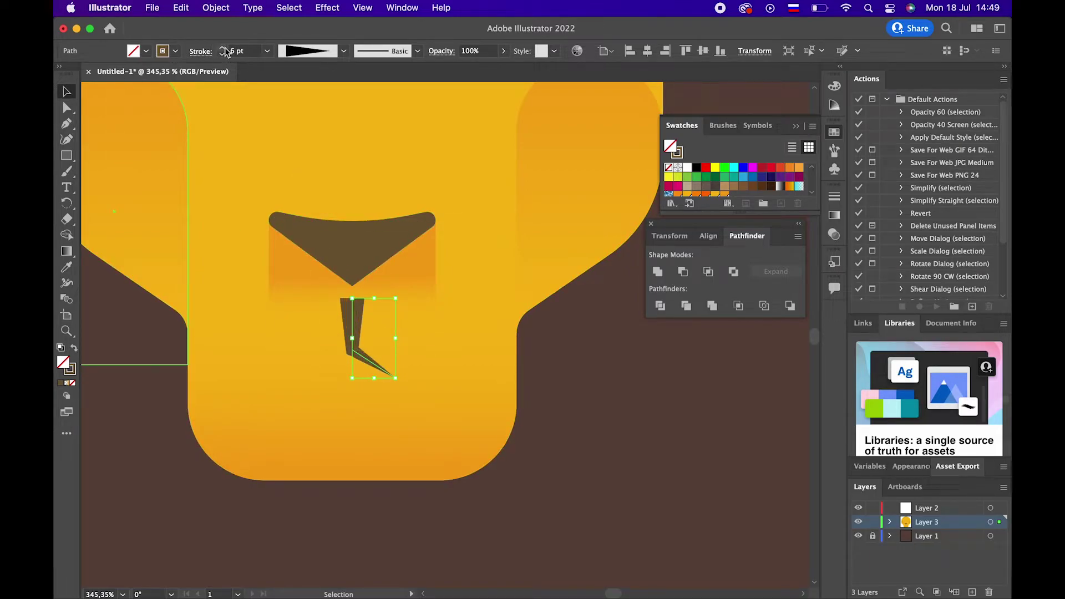
left_click(222, 48)
left_click(182, 11)
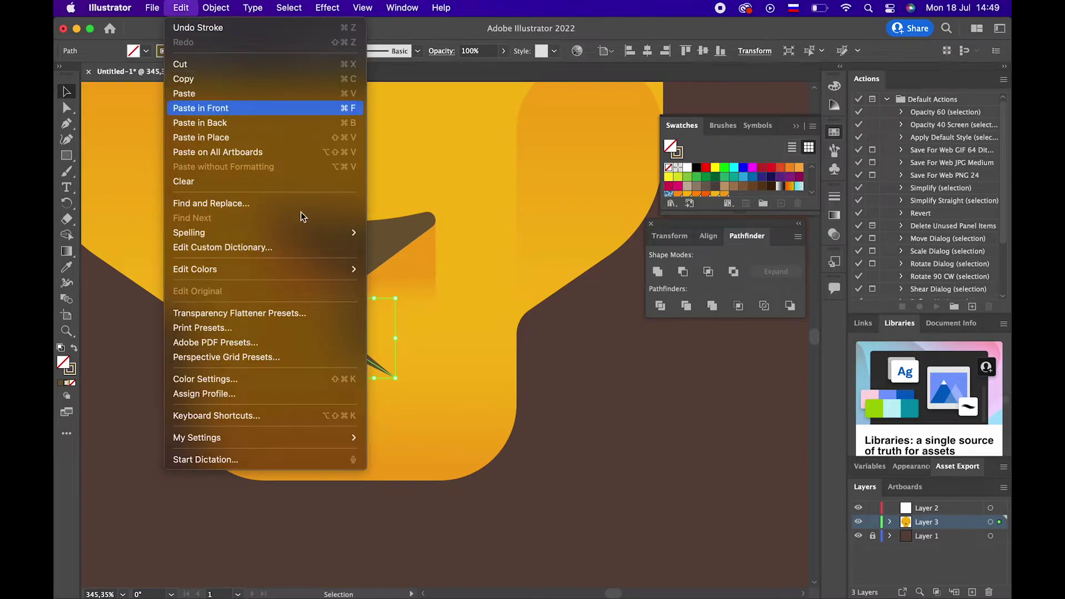
Create a Vertical Reflect copy of the tapered mouth stroke
right_click(356, 338)
mouse_move(391, 526)
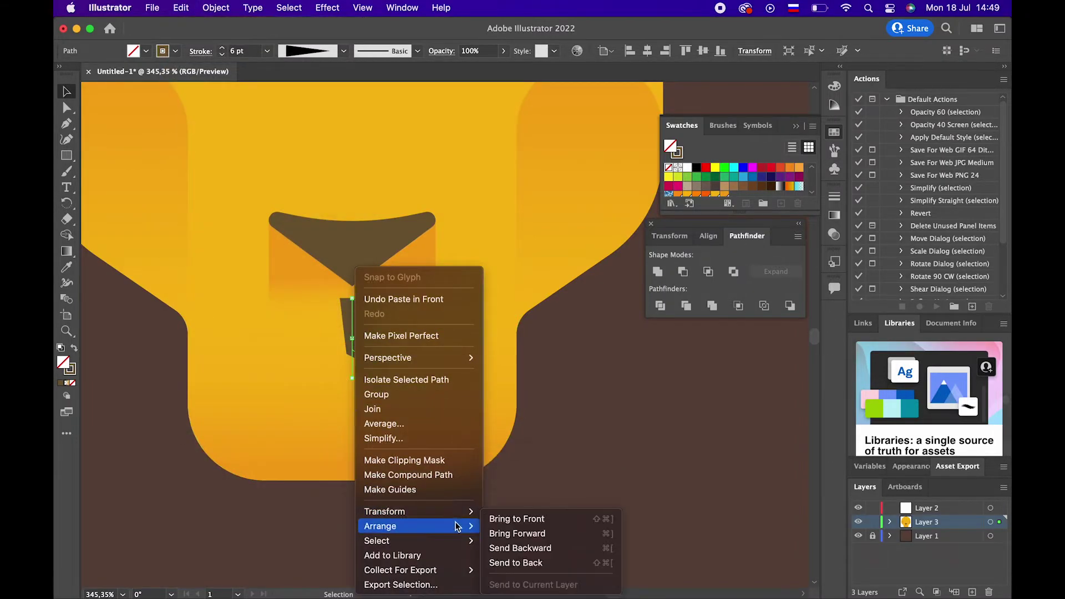
left_click(534, 514)
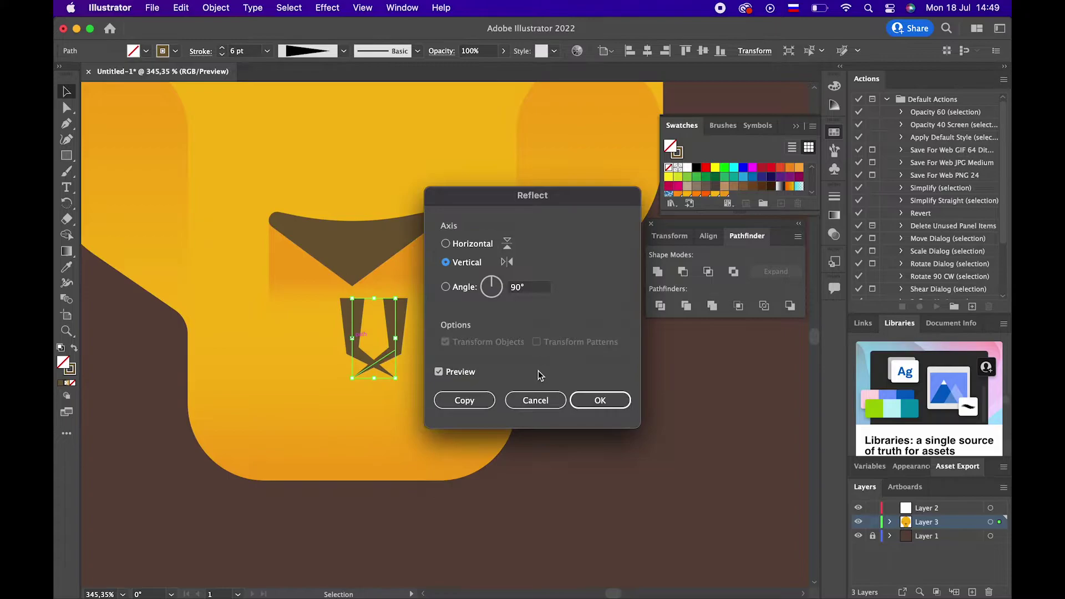
left_click(539, 404)
right_click(356, 355)
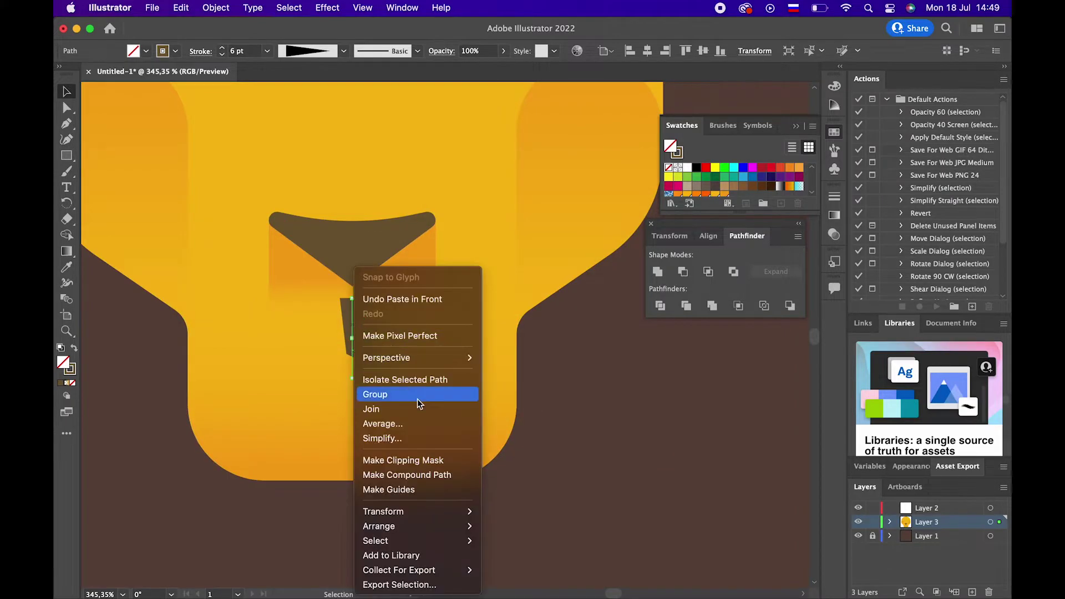
left_click(540, 512)
left_click(351, 261, "shift")
right_click(365, 332)
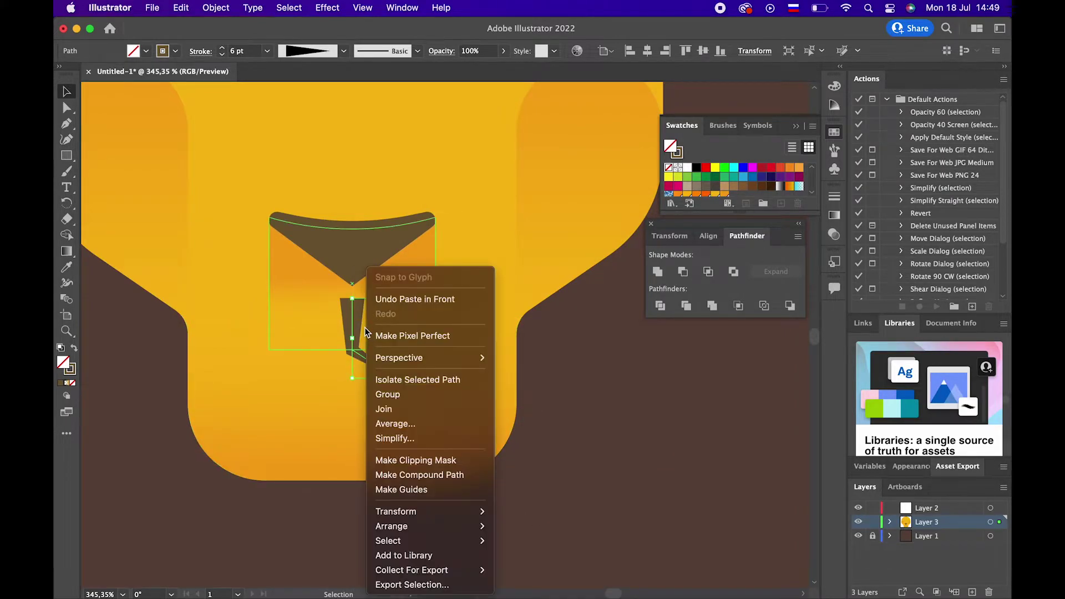
left_click(541, 513)
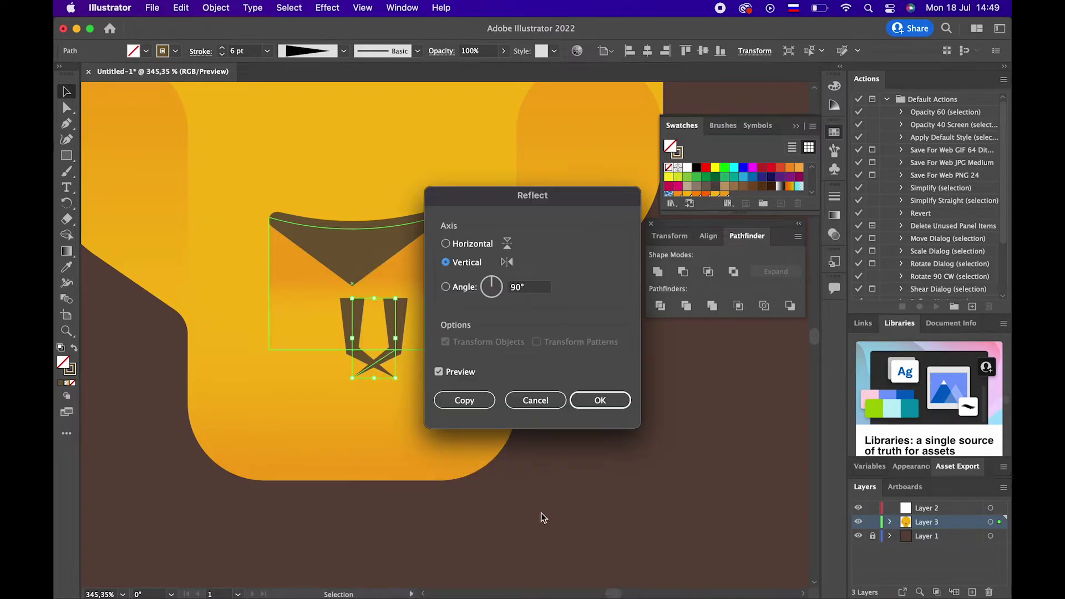
left_click(600, 400)
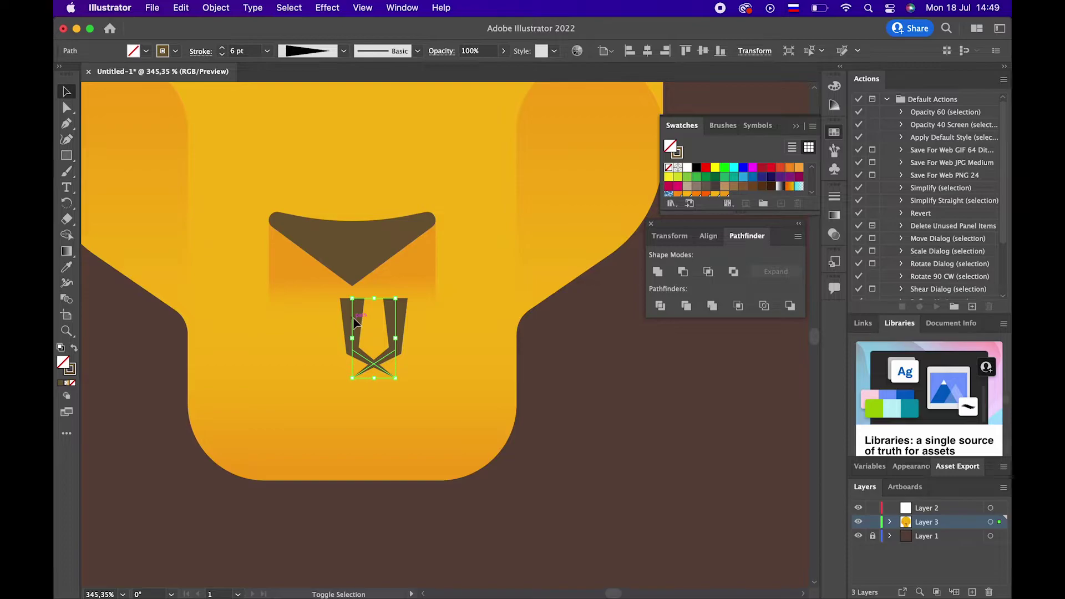
Try Horizontal Align Center on both tapered strokes, then undo it
left_click(444, 371)
left_click(357, 339)
left_click(647, 51)
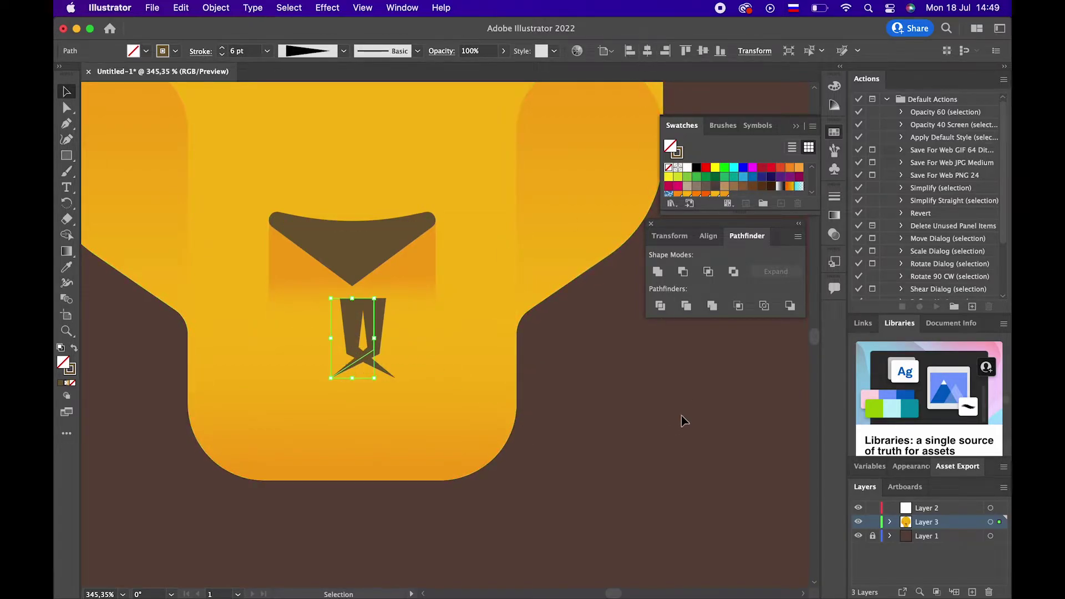
left_click(680, 421)
left_click(360, 335)
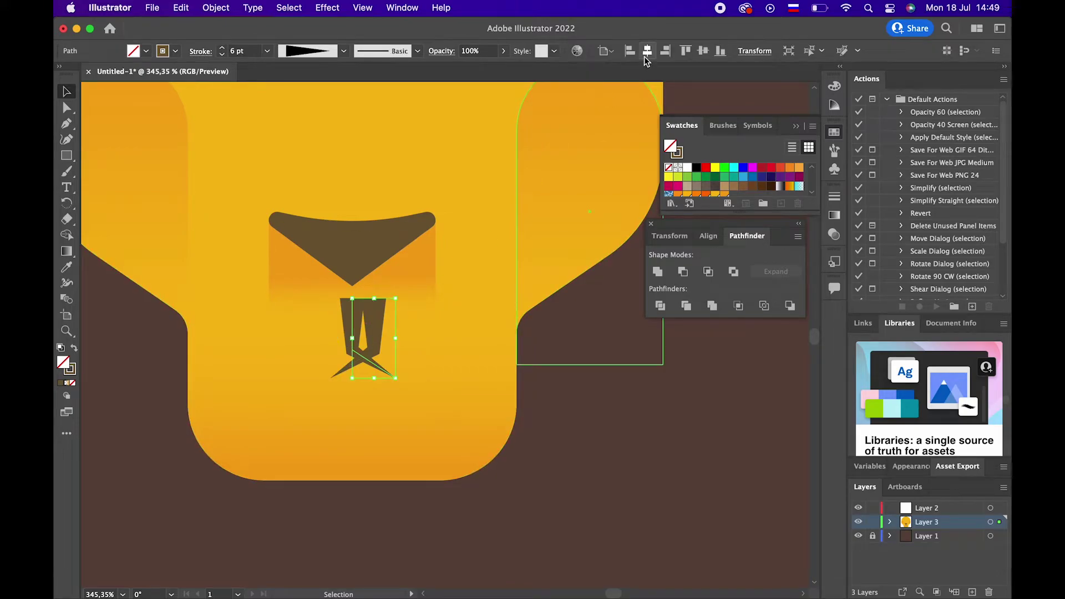
key("cmd+z")
left_click(678, 422)
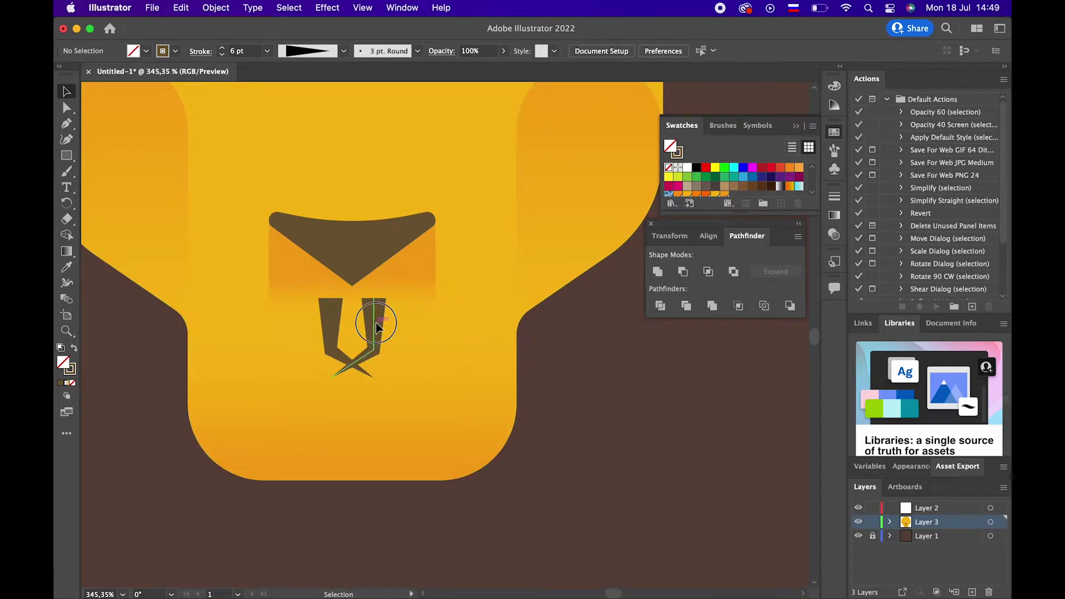
Overlap the right stroke onto the left and expand both into filled shapes
left_click_drag(376, 327, 333, 326)
left_click_drag(332, 324, 332, 326)
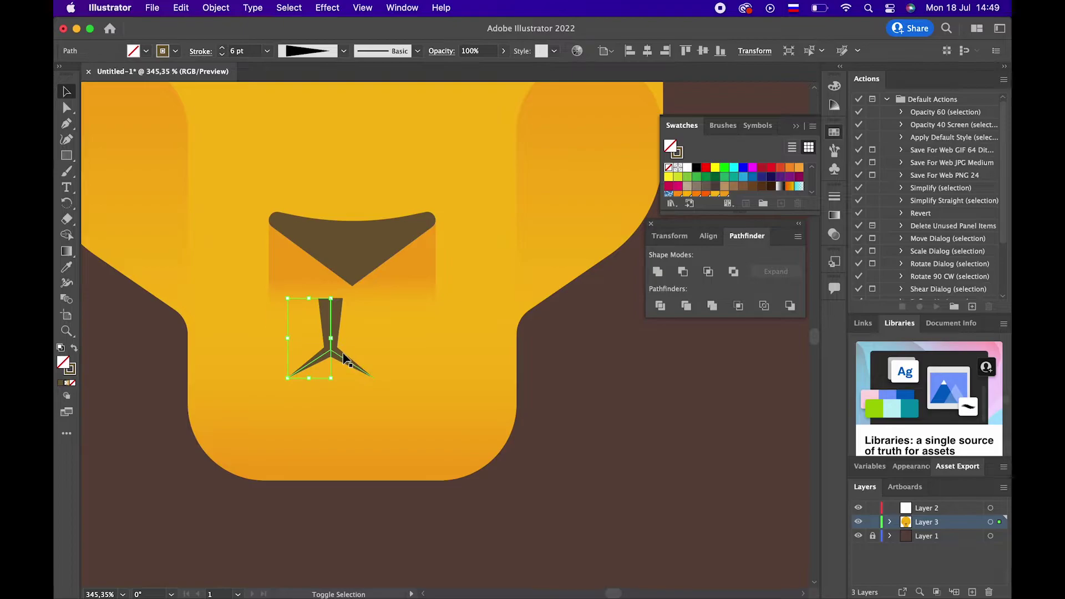
left_click(344, 359, "shift")
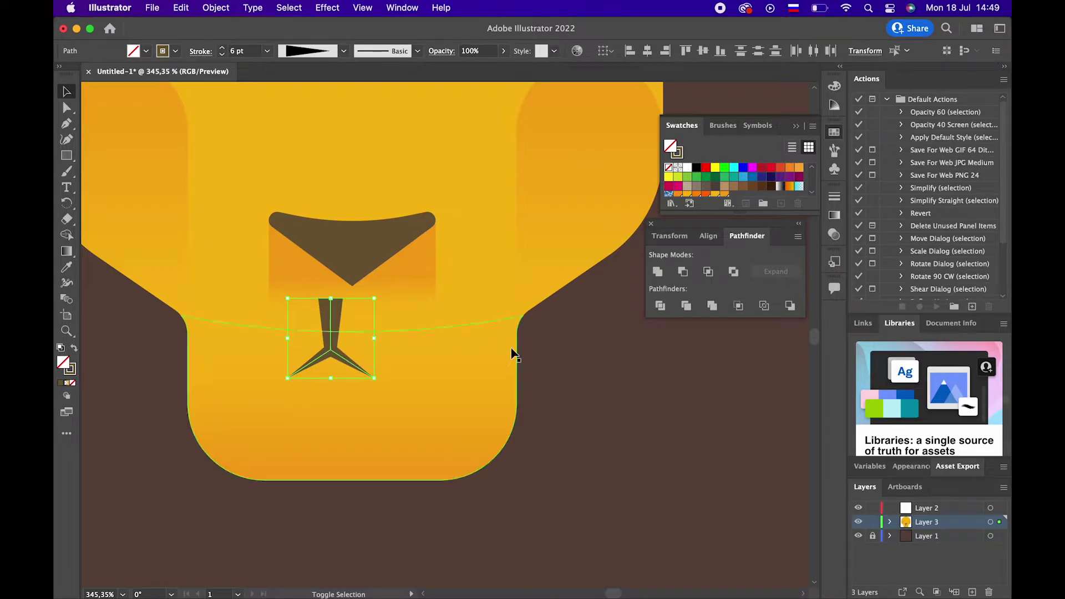
left_click(209, 7)
left_click(224, 190)
left_click(217, 7)
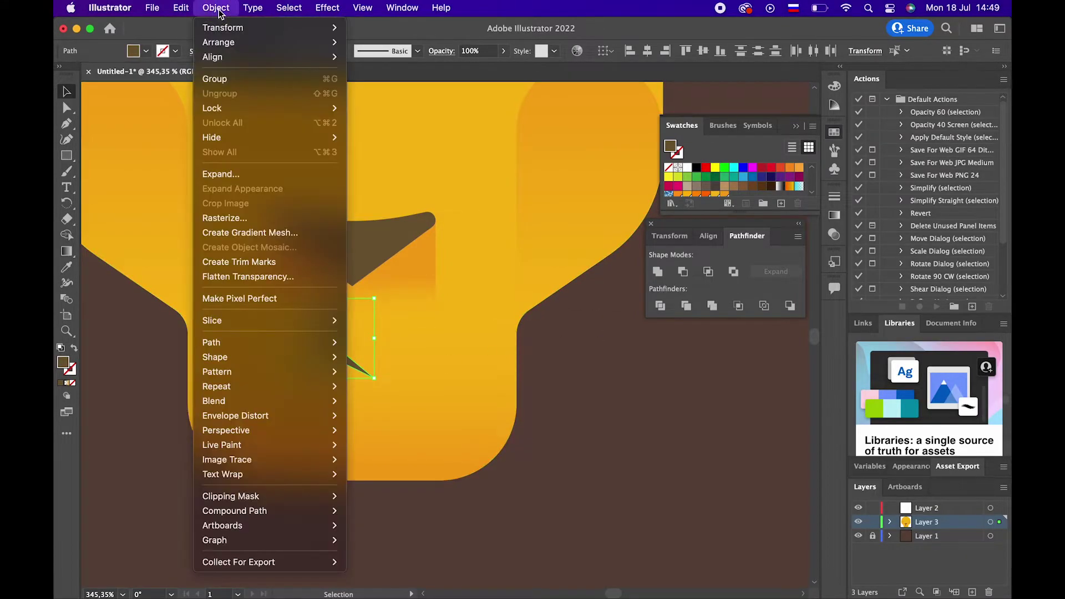
left_click(245, 178)
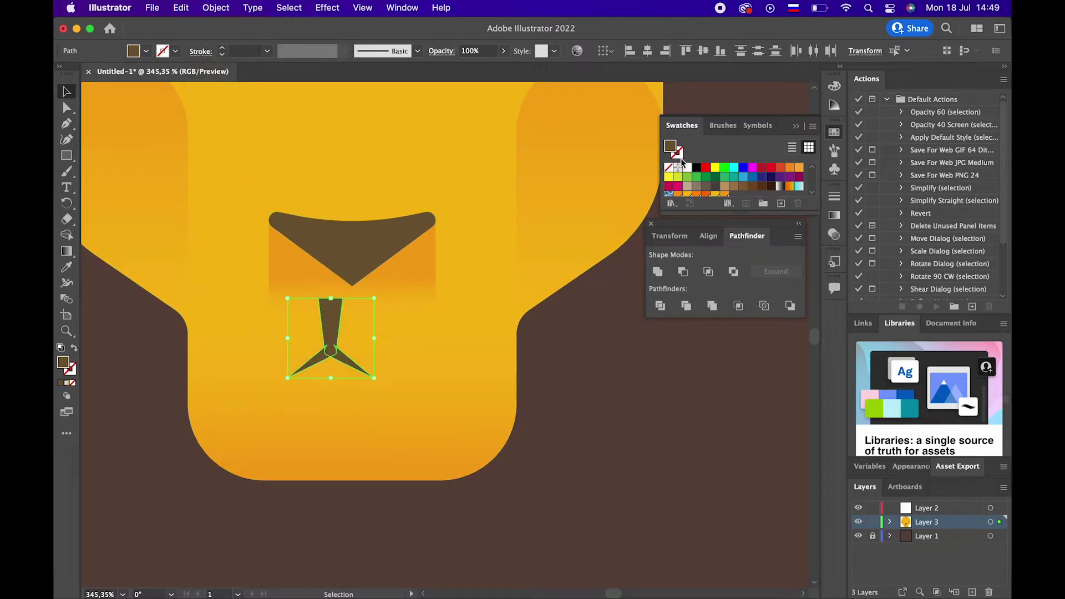
Unite the two shapes with Pathfinder and move the mouth up under the nose
left_click(658, 273)
left_click_drag(334, 327, 355, 294)
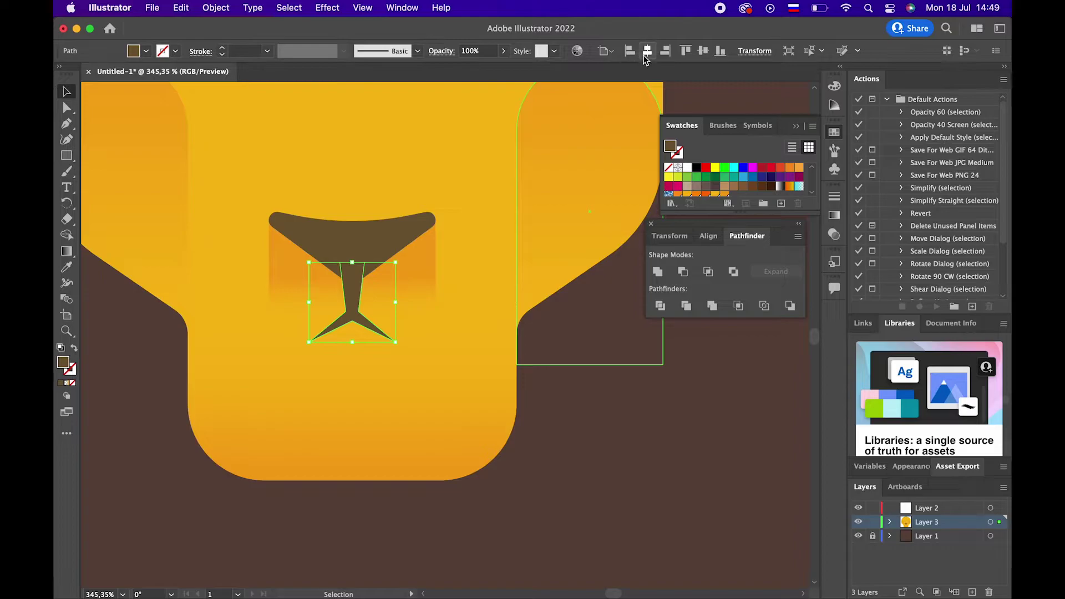
left_click(658, 409)
scroll(381, 285, "down", 5)
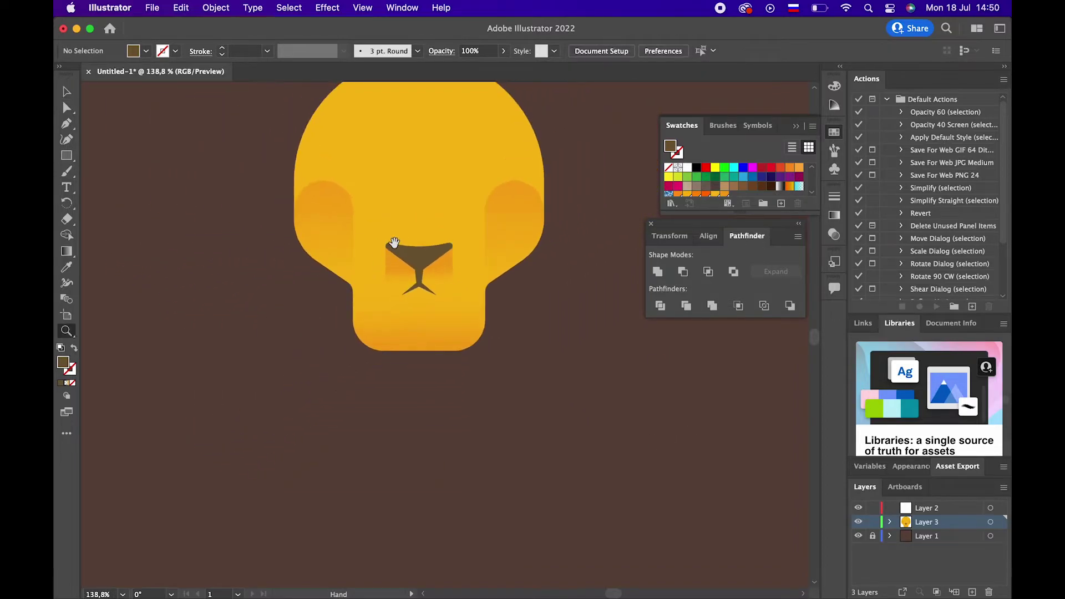
Select the nose and mouth together and merge them with Pathfinder Unite
left_click_drag(394, 243, 380, 356)
scroll(444, 366, "up", 5)
scroll(383, 360, "up", 3)
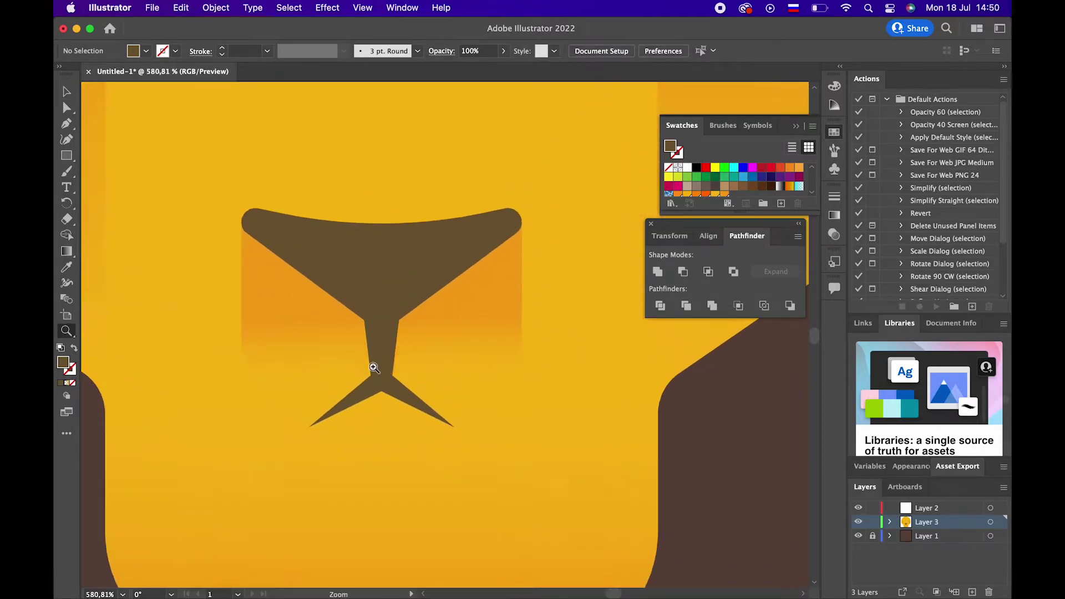
left_click(66, 91)
left_click(385, 361)
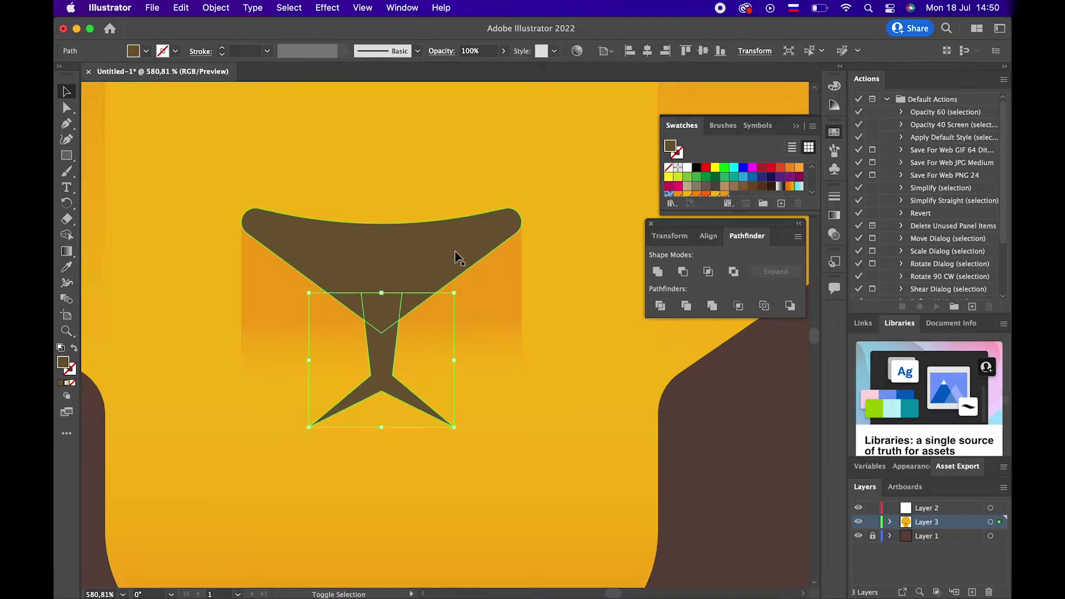
left_click(658, 271)
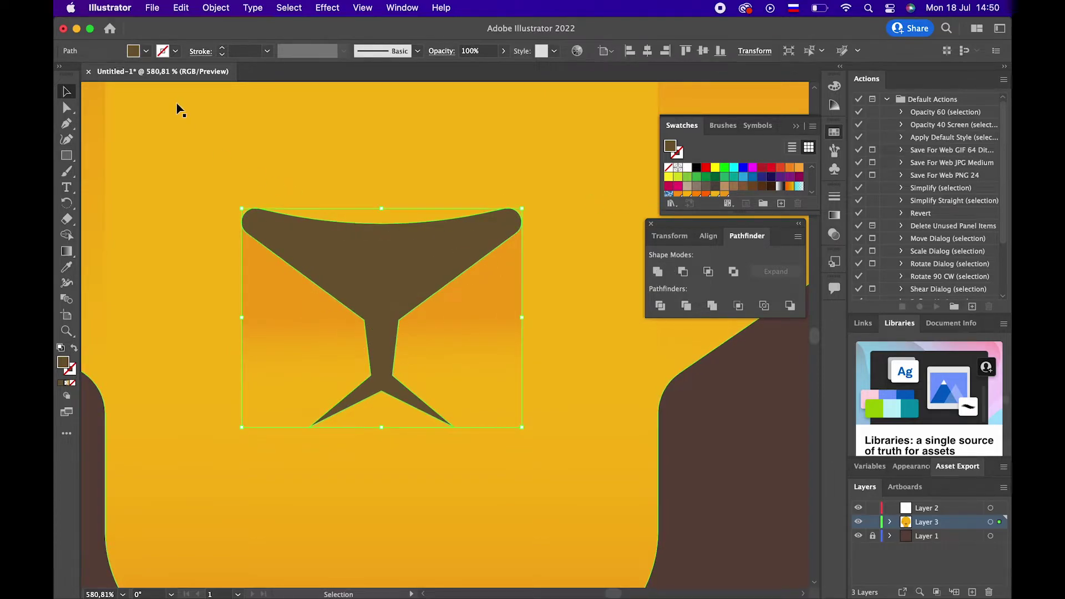
Drag the neck anchor's handles so the merged shape's narrow neck curves smoothly
left_click(66, 108)
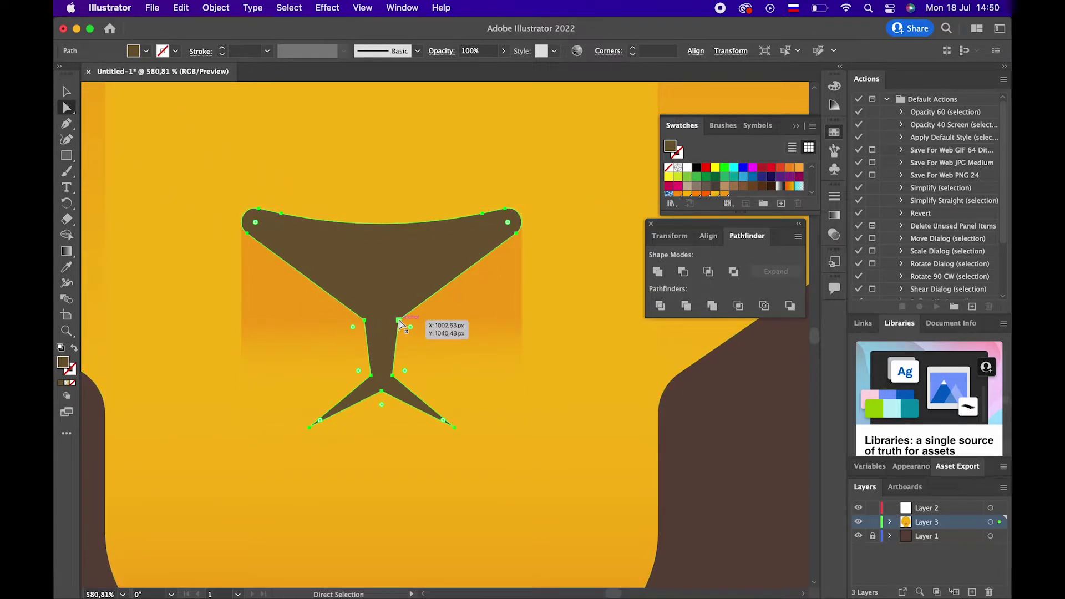
left_click(364, 321)
left_click(363, 321)
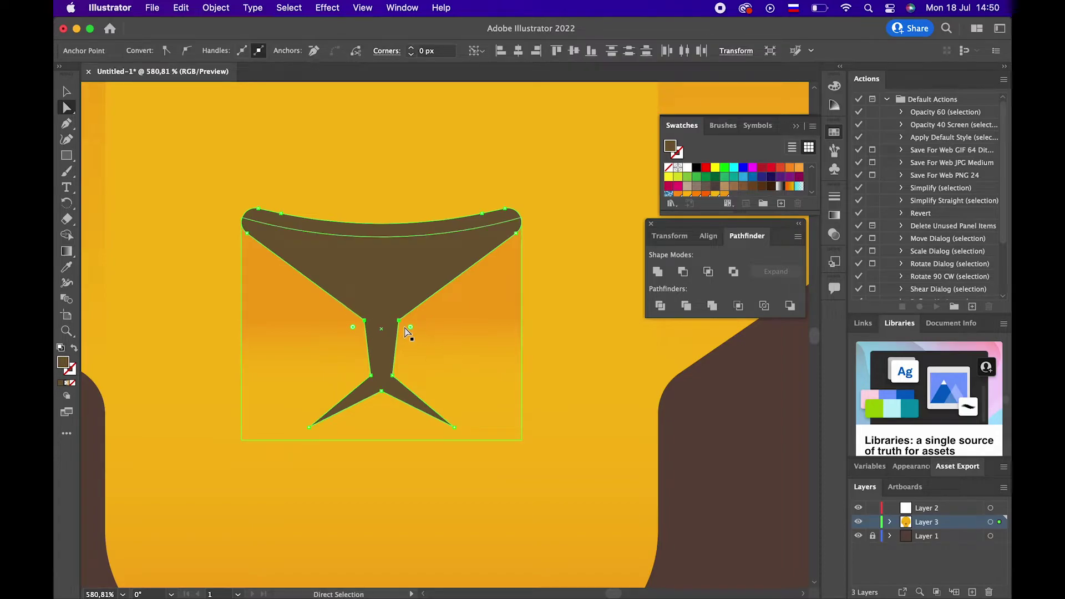
left_click_drag(405, 329, 459, 340)
Zoom out to the whole lion head, check the nose shape, and clear the selection
key("z")
left_click(178, 257, "alt")
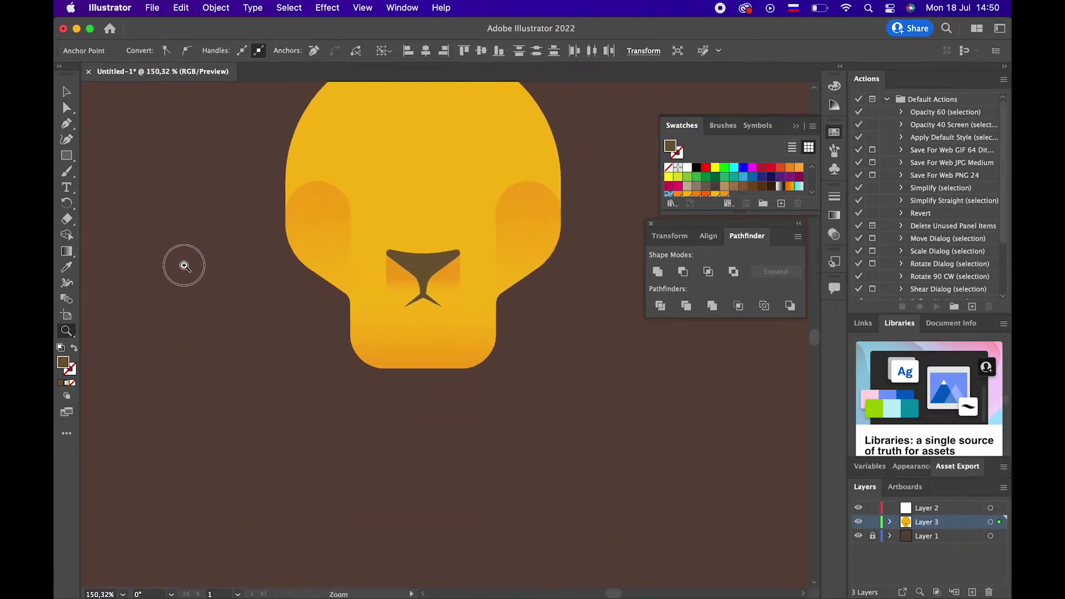
scroll(233, 278, "right", 3)
scroll(261, 288, "up", 1)
left_click_drag(238, 293, 311, 291)
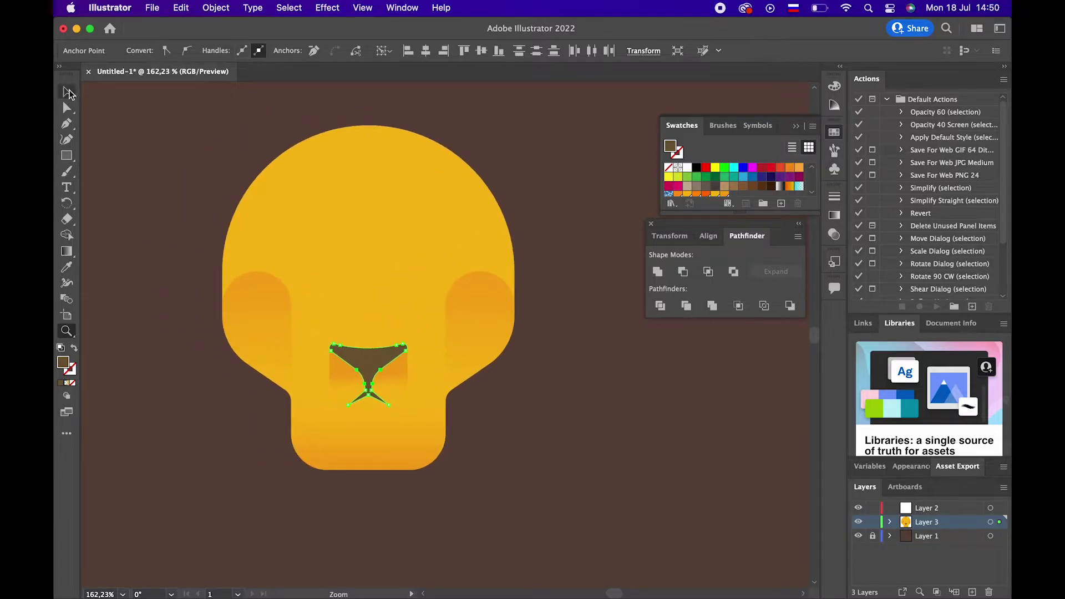
left_click(67, 92)
left_click(475, 373)
left_click(564, 430)
left_click_drag(561, 423, 567, 396)
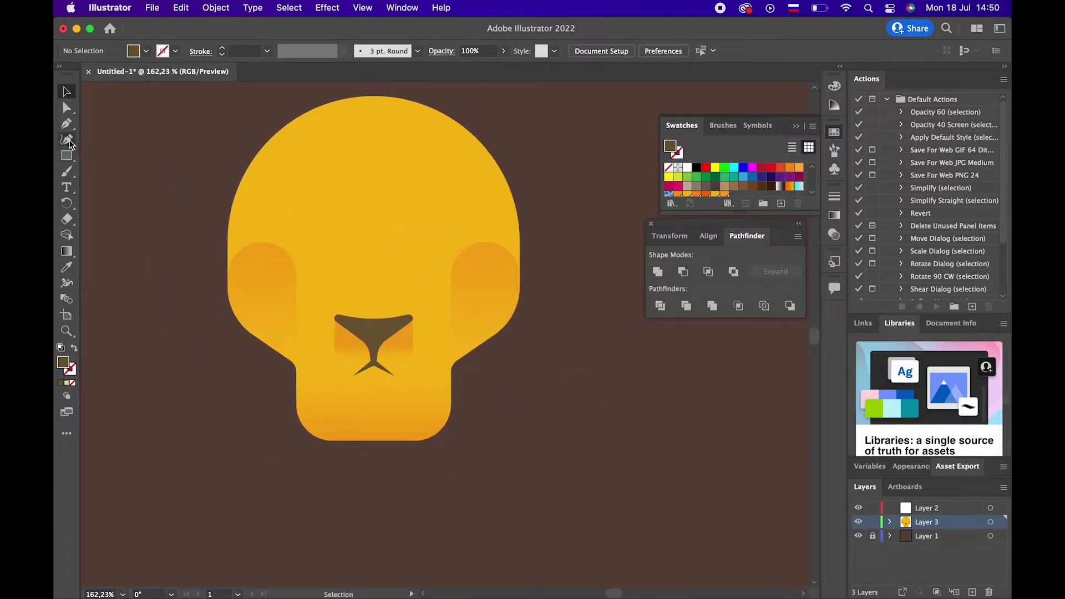
Draw a small dark circle for the left eye and nudge it slightly lower
left_click(66, 156)
left_click(97, 171)
left_click_drag(319, 228, 335, 251)
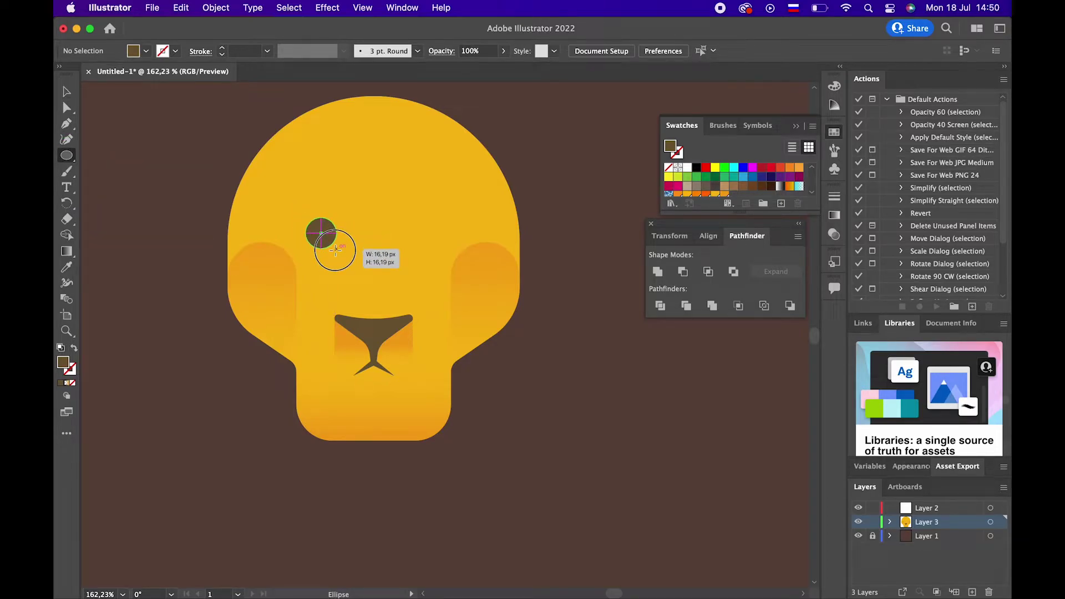
left_click(67, 91)
left_click(555, 380)
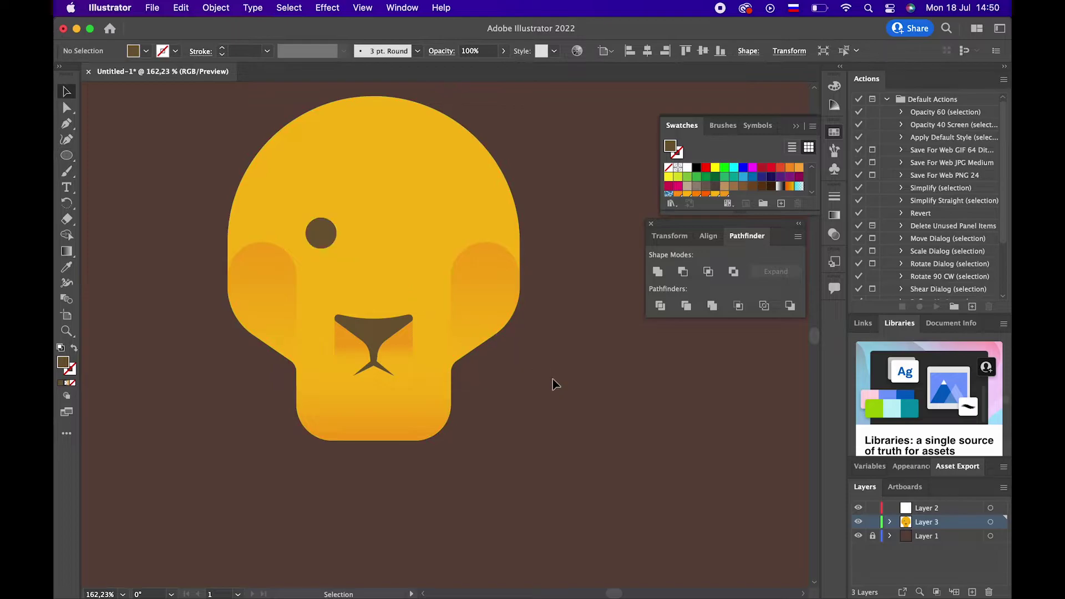
left_click_drag(327, 239, 327, 250)
left_click(582, 398)
left_click(326, 243)
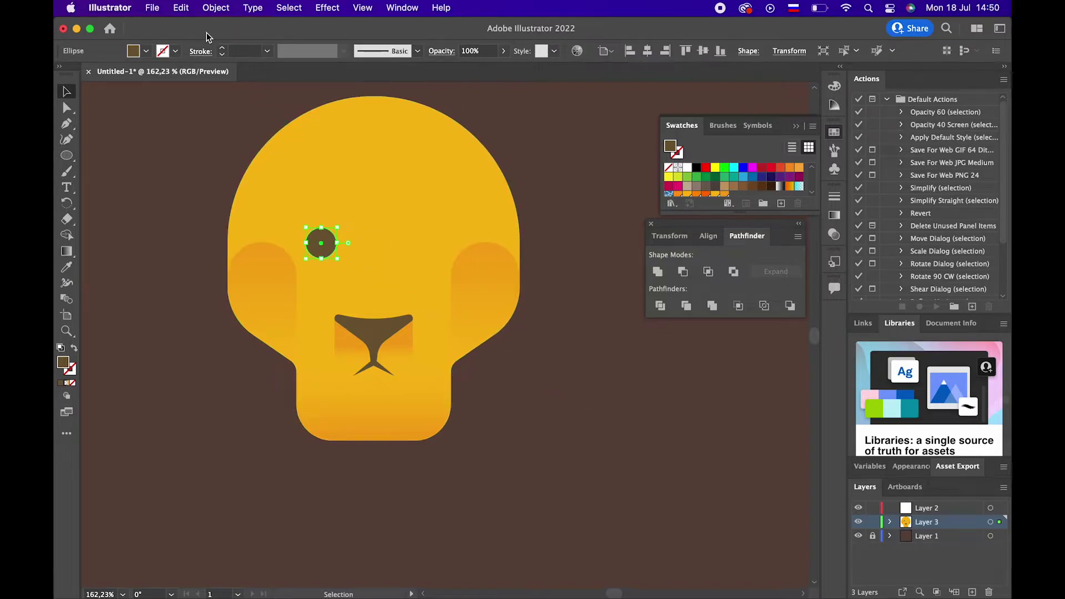
Copy the eye, paste it in front, and move the copy right as the right eye
left_click(181, 8)
left_click(205, 79)
left_click(181, 7)
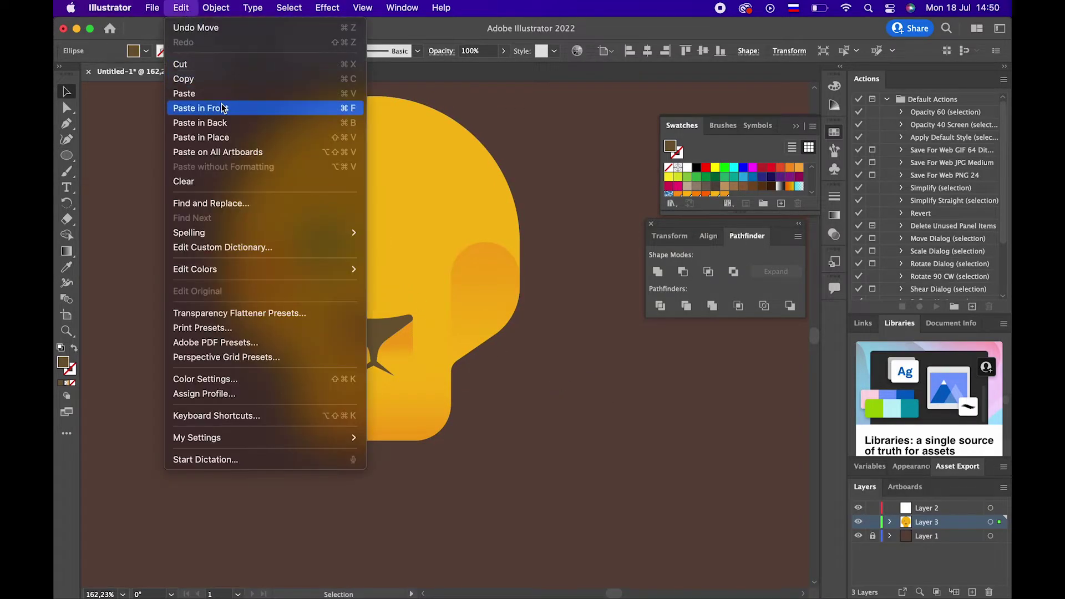
left_click(224, 108)
left_click_drag(322, 244, 436, 271)
Group the two eyes and centre the group horizontally on the face
left_click(321, 243, "shift")
right_click(435, 254)
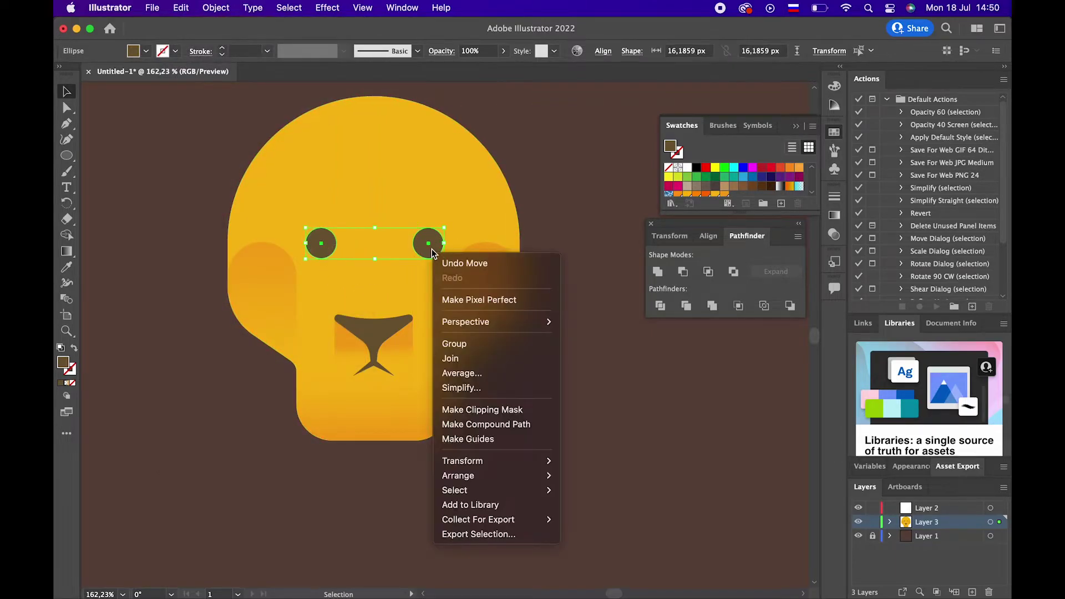
left_click(472, 345)
left_click(664, 51)
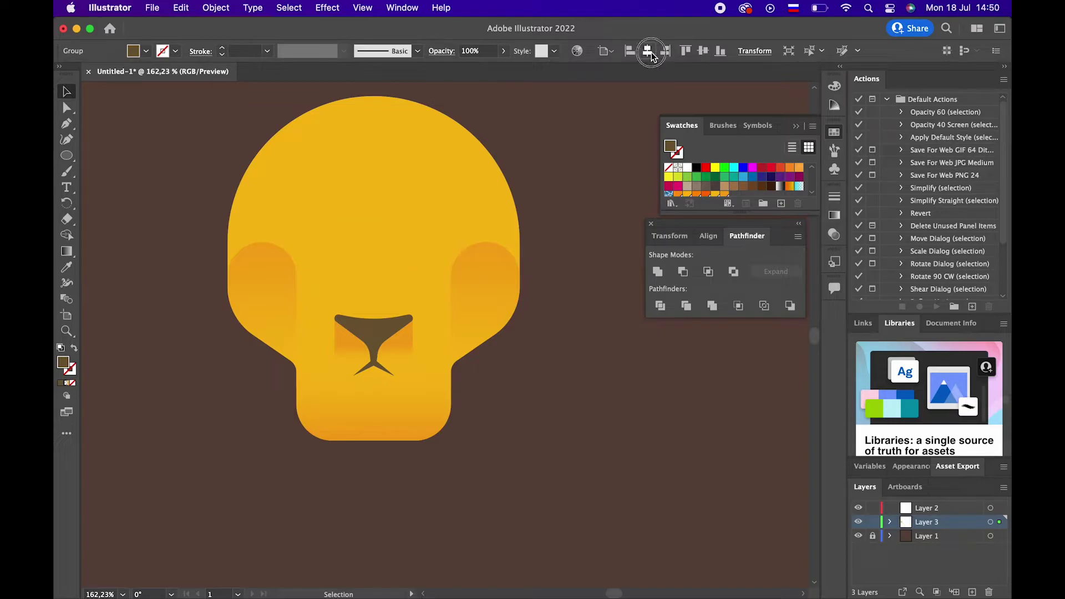
key("super+z")
left_click(578, 364)
scroll(578, 364, "left", 2)
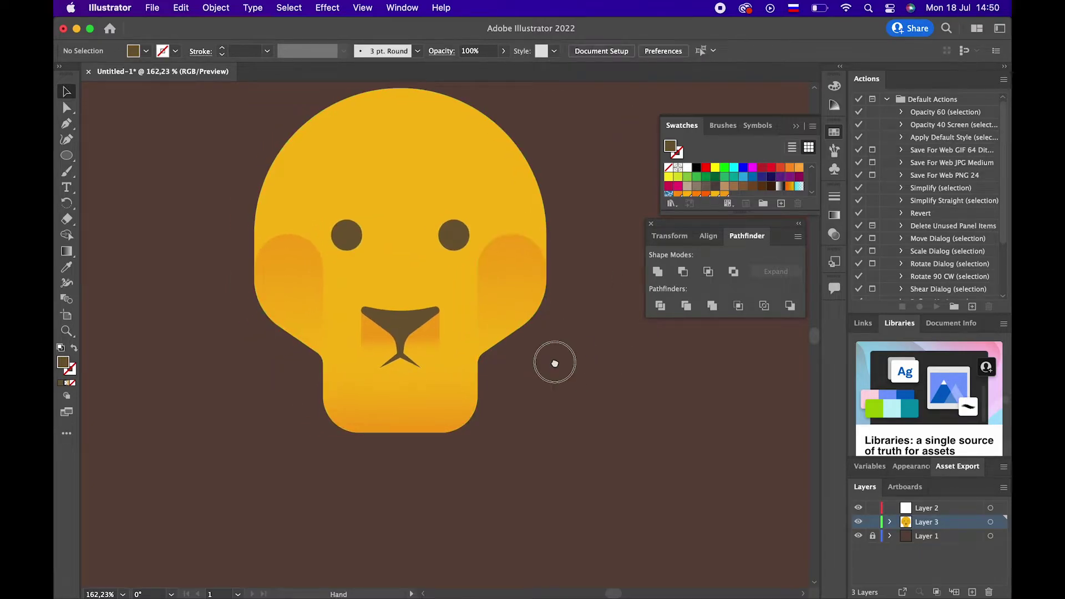
Draw a circle at the head's upper left with the Ellipse tool
scroll(552, 361, "up", 2)
key("z")
mouse_move(500, 233)
left_mouse_down()
mouse_move(381, 250)
mouse_move(475, 304)
mouse_move(459, 392)
left_mouse_up()
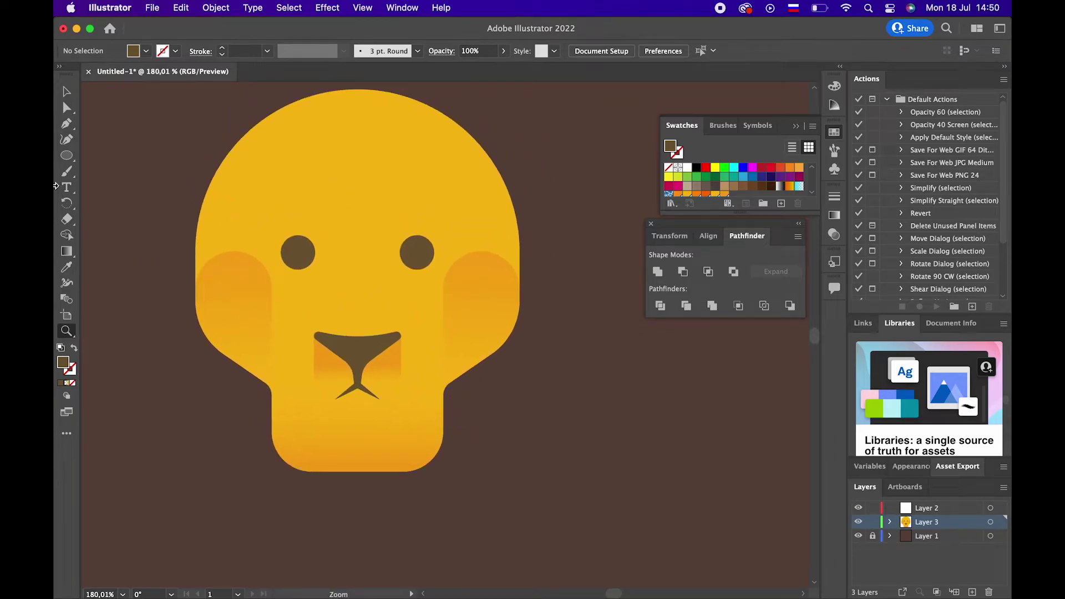
left_click_drag(66, 156, 119, 171)
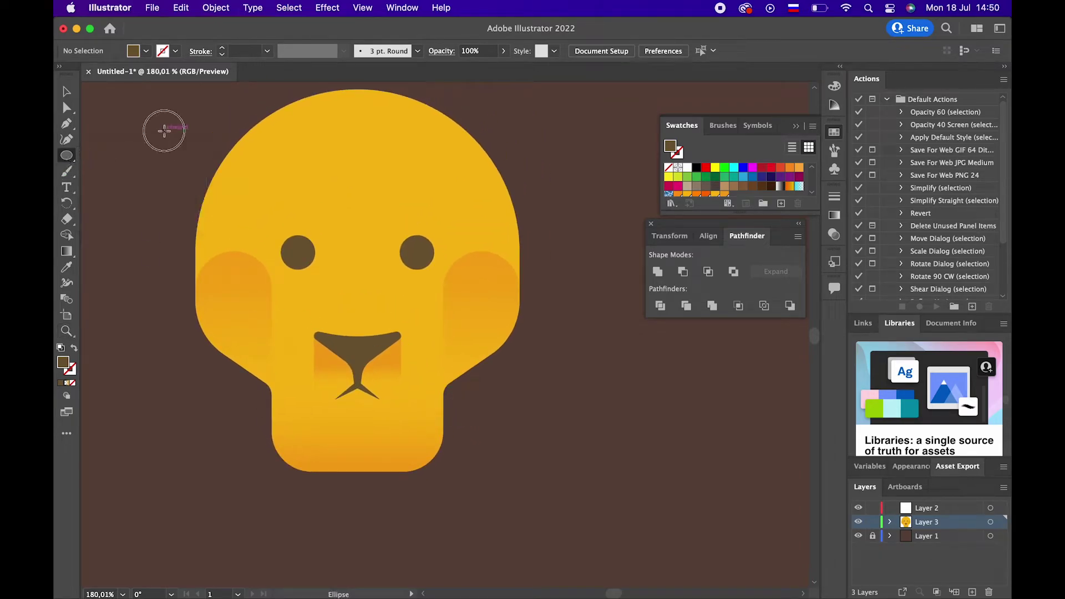
mouse_move(164, 131)
left_mouse_down()
mouse_move(280, 232)
mouse_move(276, 213)
left_mouse_up()
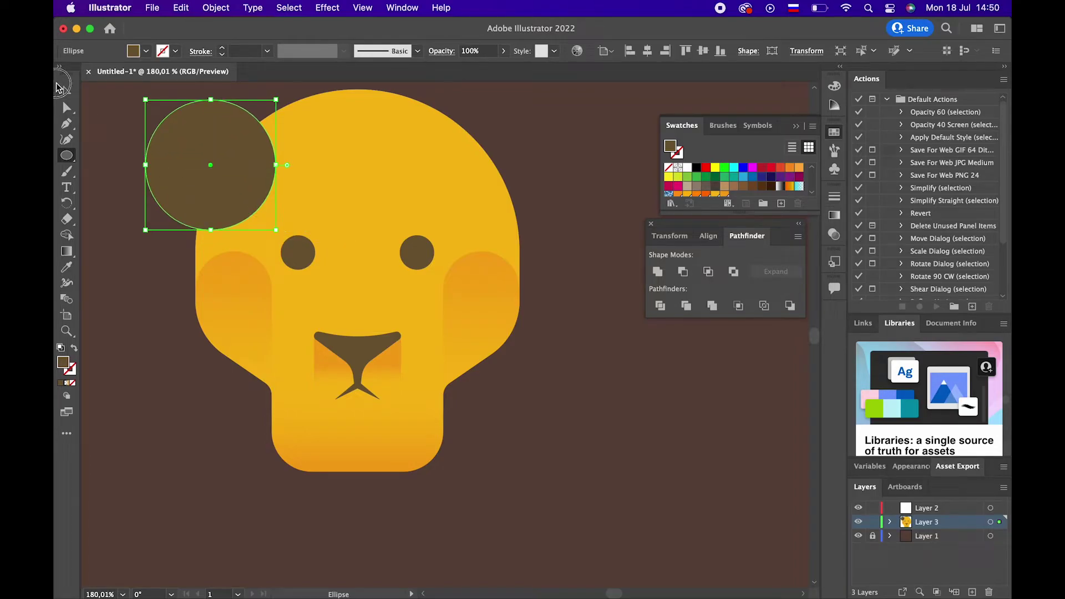
left_click(61, 89)
left_click(529, 338)
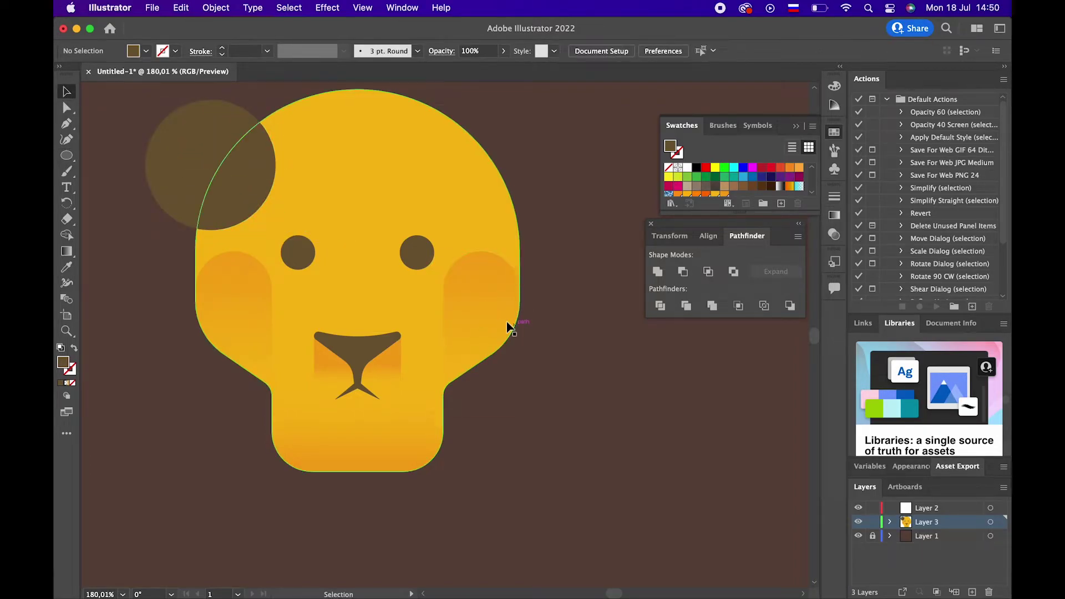
left_click(257, 190)
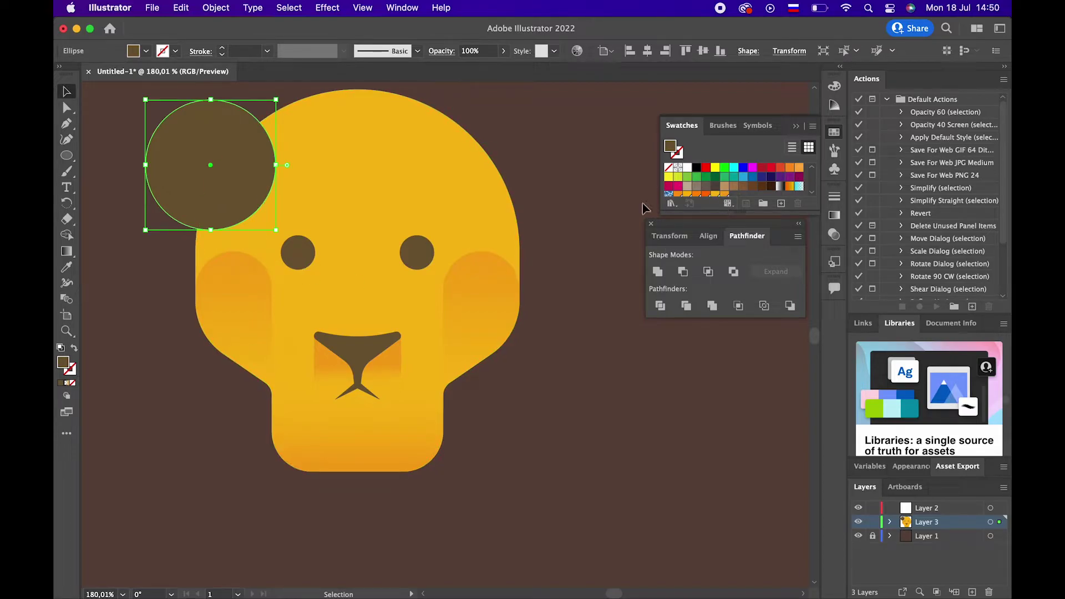
Eyedrop the head's yellow onto the circle, then shift its fill to orange
left_click(66, 267)
left_click(393, 161)
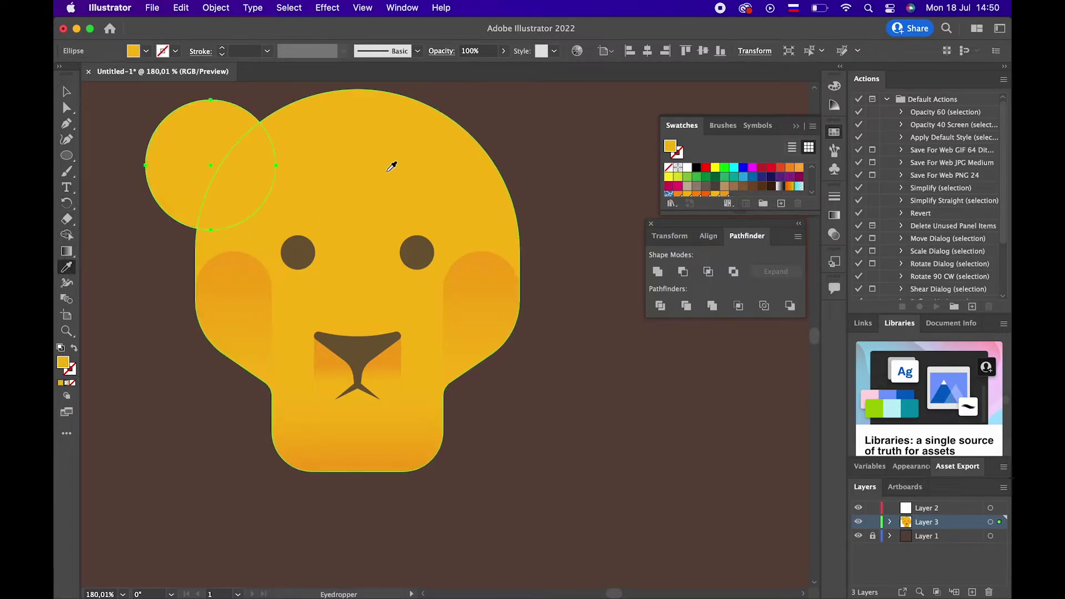
double_click(64, 362)
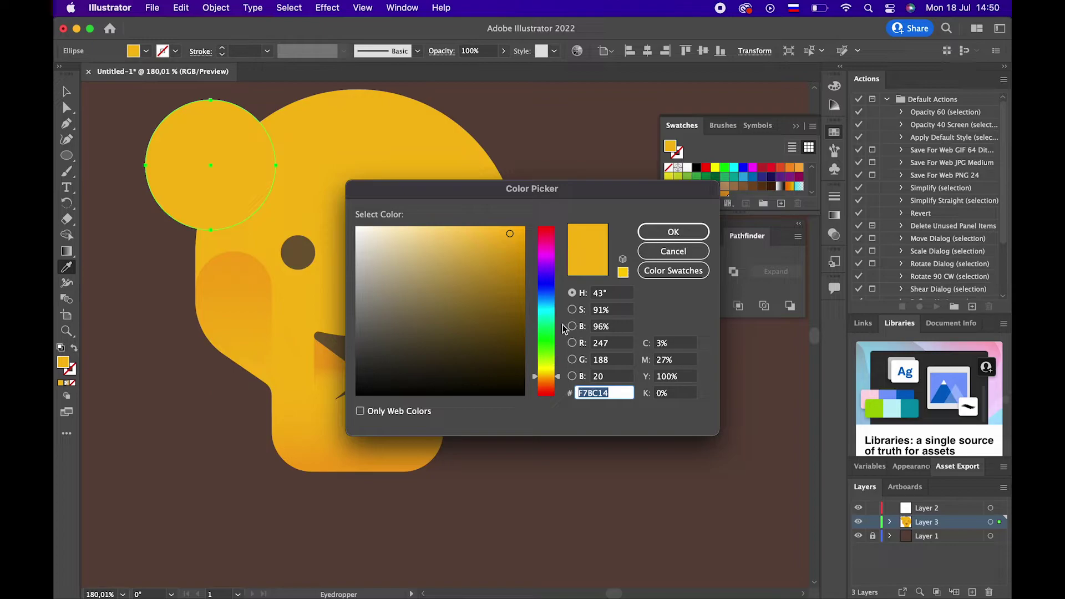
left_click_drag(550, 383, 559, 380)
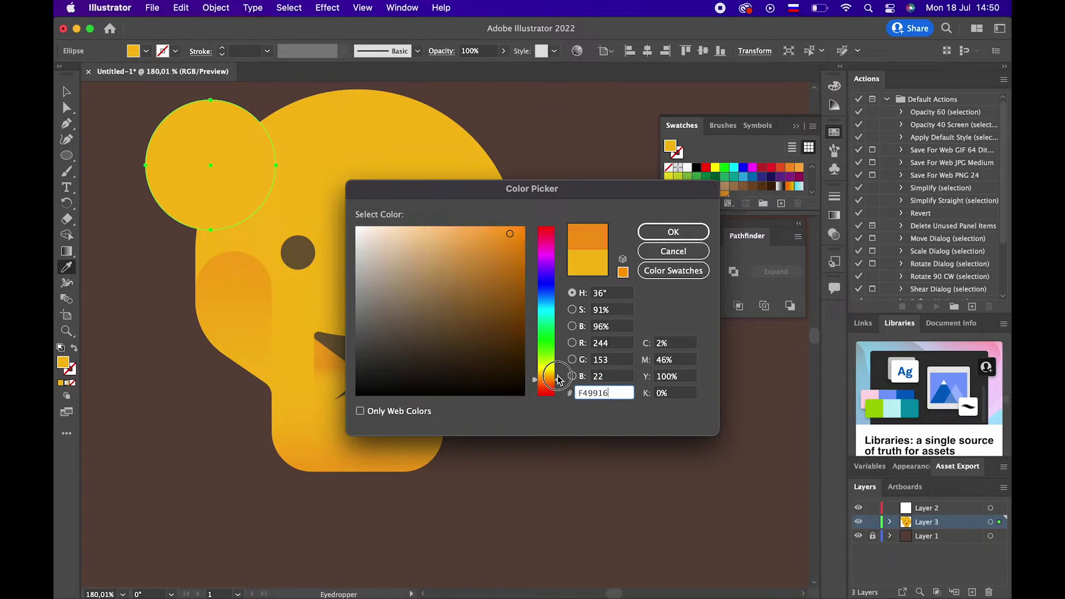
left_click(672, 232)
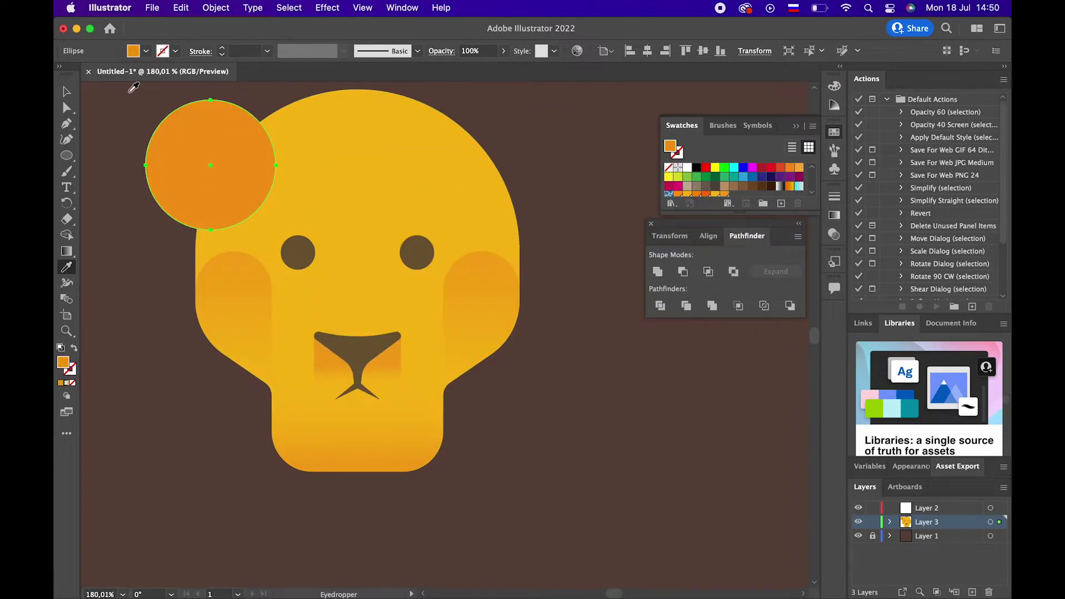
Send the orange ear circle behind the head, nudge it into place, and enlarge it
left_click(66, 92)
right_click(201, 157)
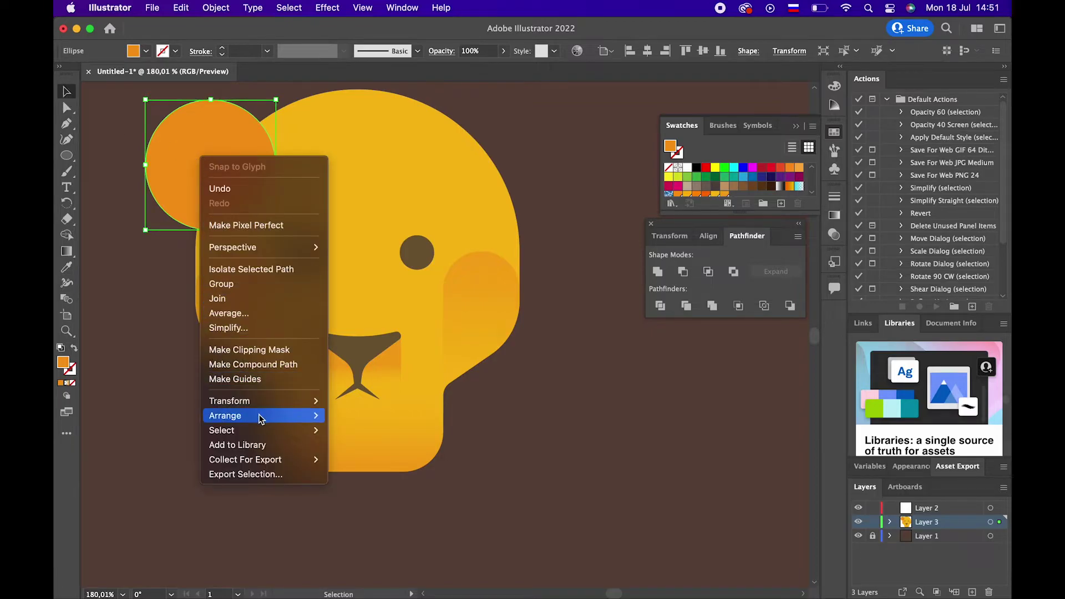
left_click(360, 416)
right_click(247, 208)
mouse_move(274, 461)
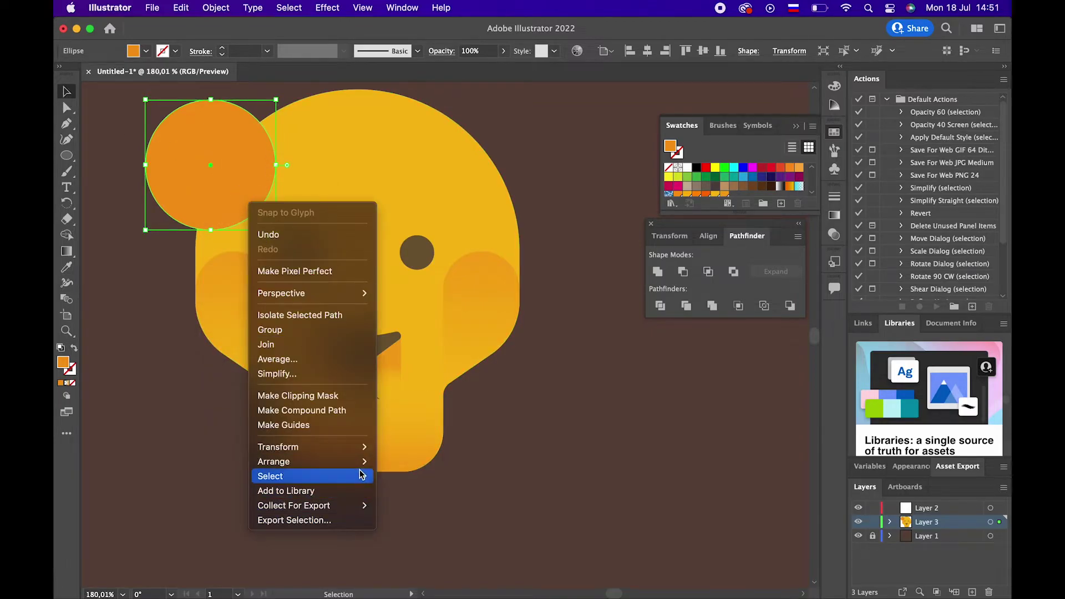
left_click(438, 505)
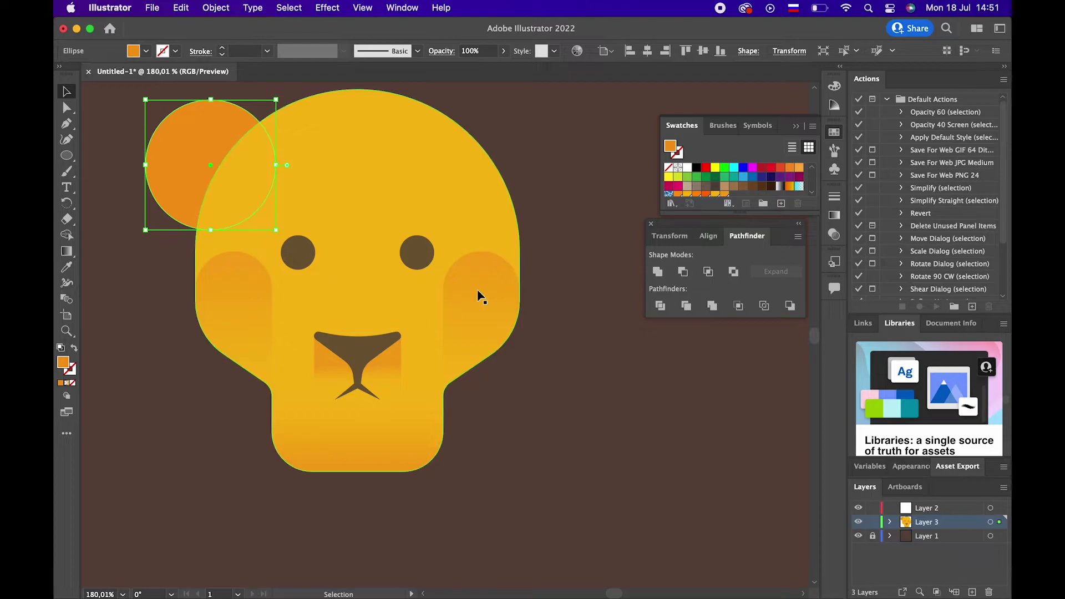
left_click(558, 357)
left_click_drag(495, 286, 531, 329)
left_click(261, 171)
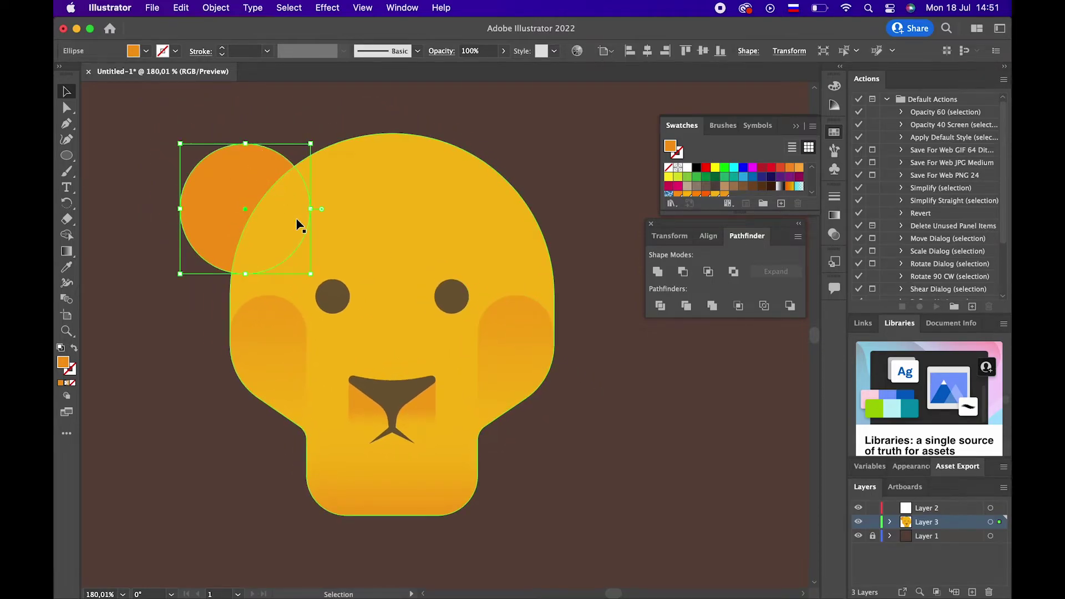
left_click_drag(264, 169, 267, 167)
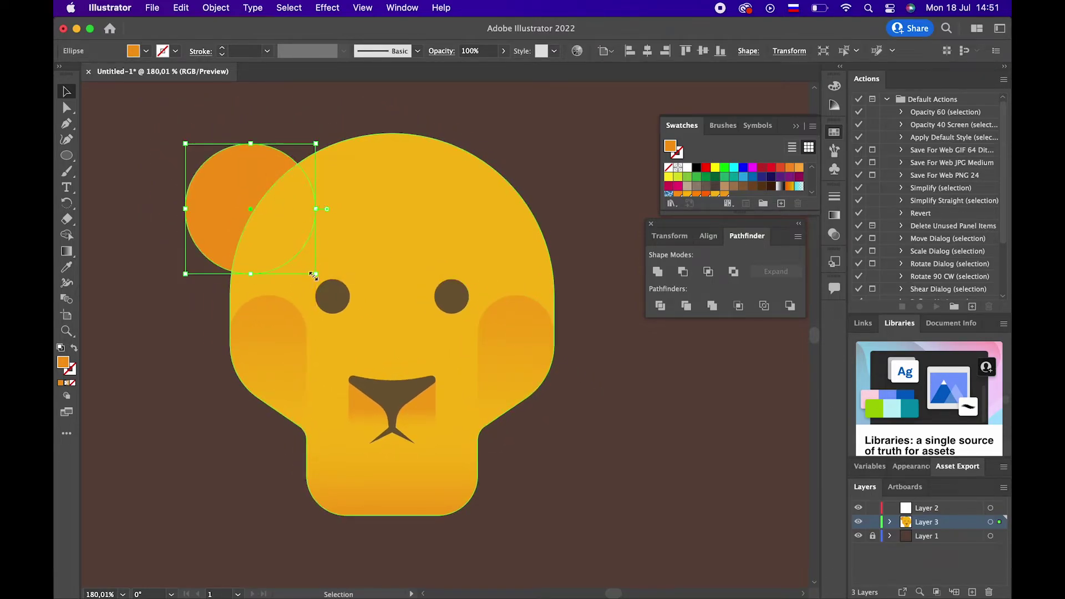
left_click_drag(313, 275, 326, 293)
Paste a copy of the ear circle in front and shrink it into an inner circle
left_click(182, 8)
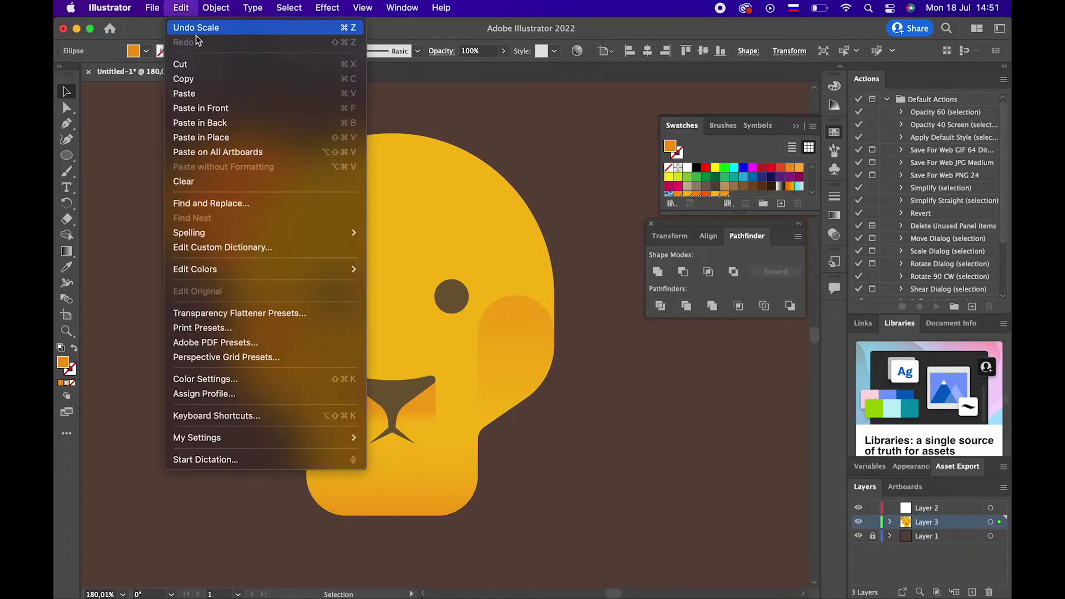
left_click(182, 8)
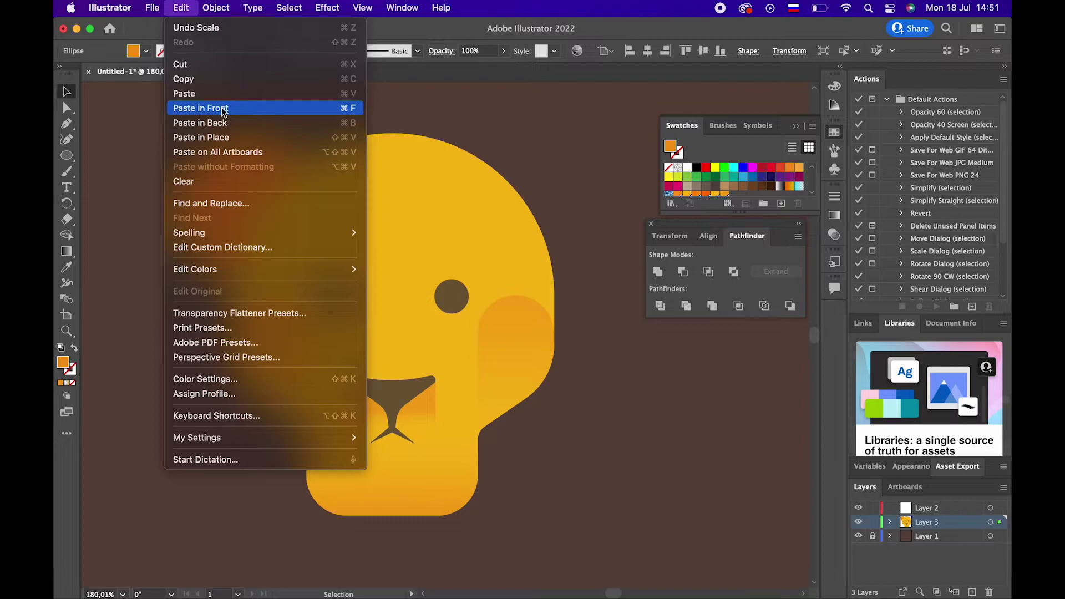
left_click(237, 123)
left_click_drag(324, 284, 293, 250)
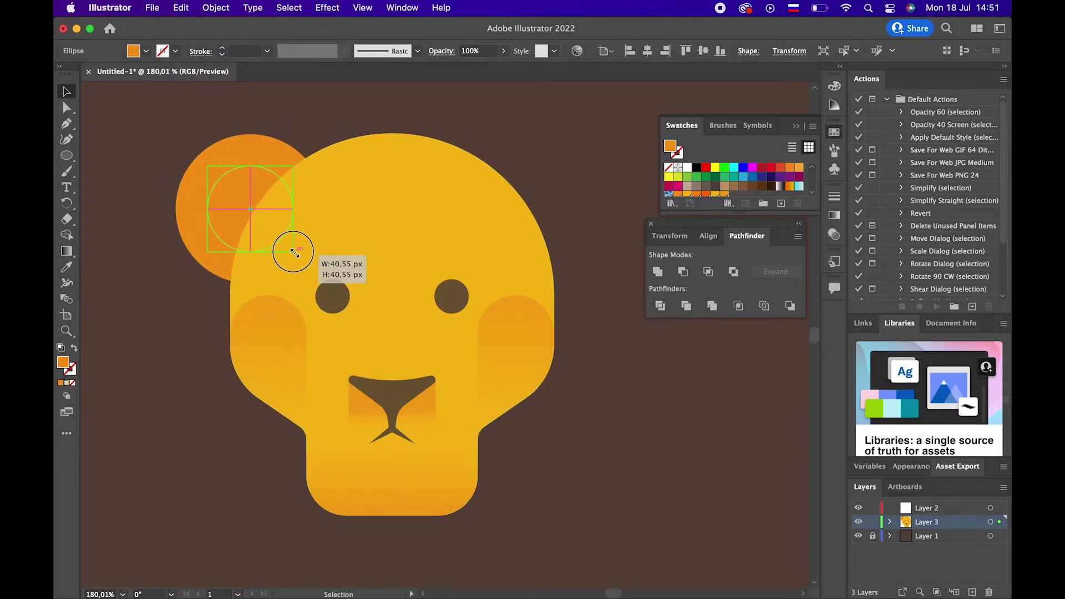
Set the inner ear circle's fill to pale cream FFD469
left_click(67, 266)
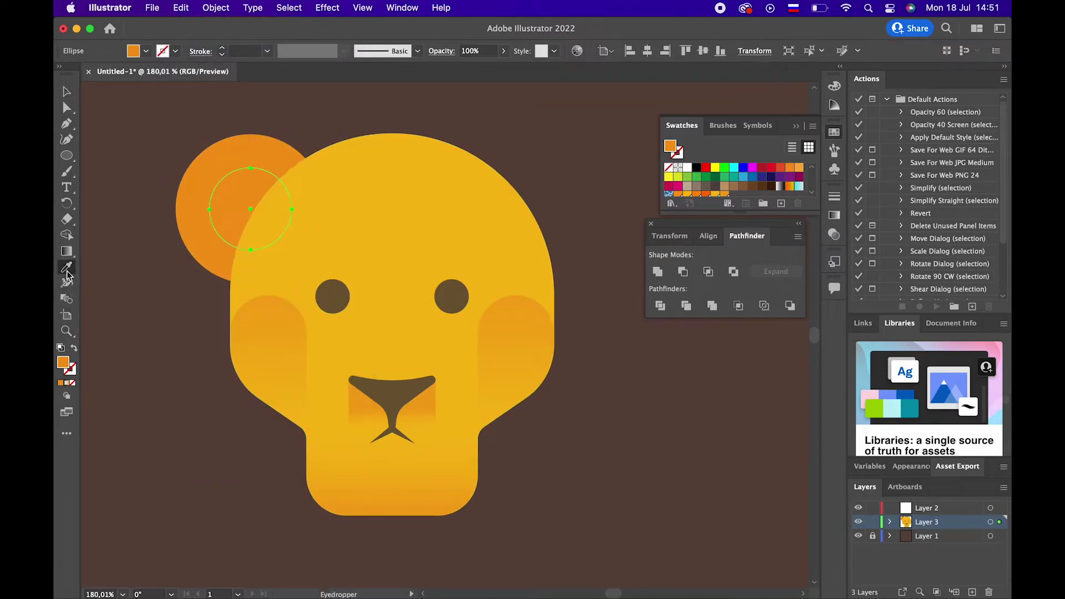
left_click(305, 221)
double_click(63, 364)
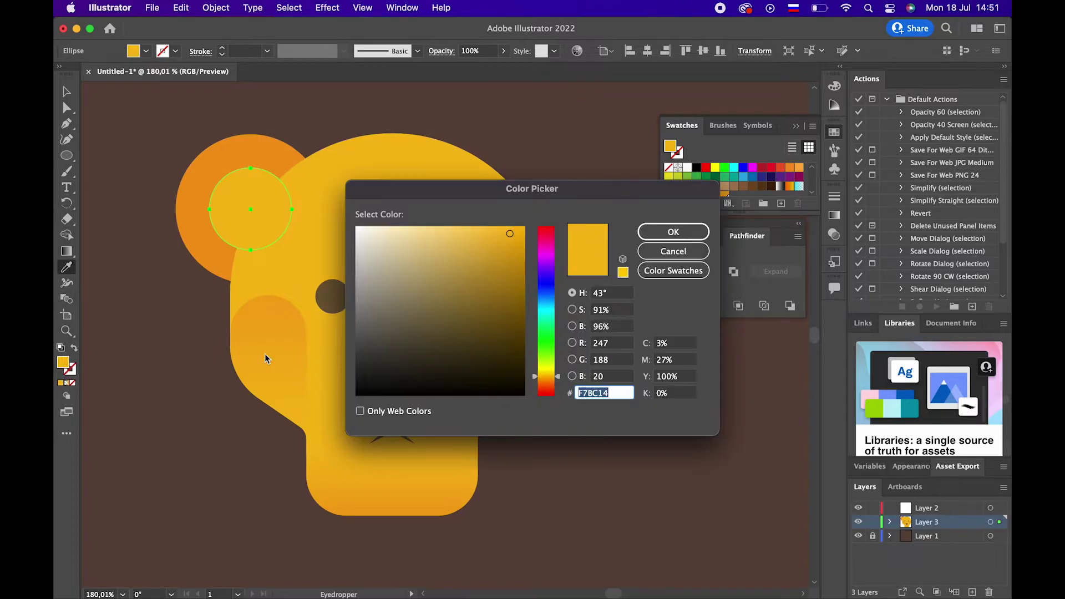
left_click_drag(502, 236, 455, 226)
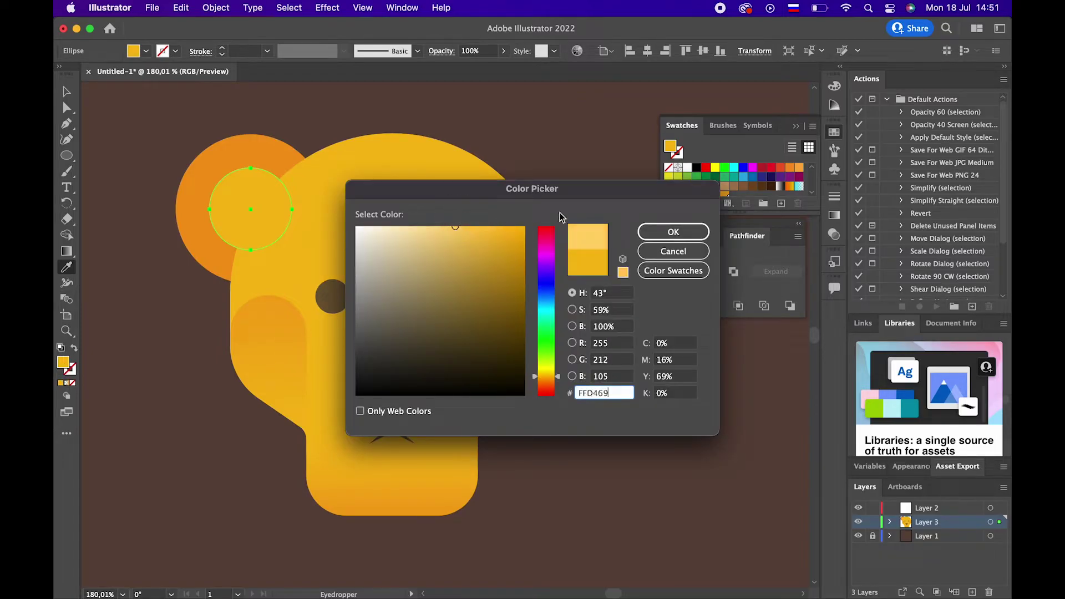
left_click(643, 232)
Group the inner and outer ear circles into one left ear
key("v")
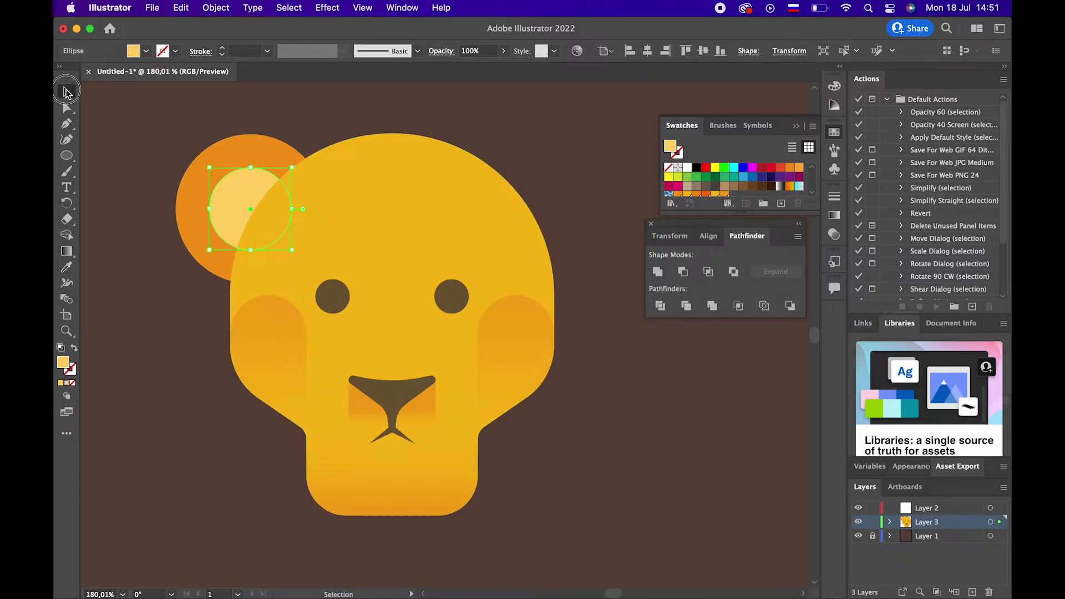
left_click(166, 286)
left_click(221, 199)
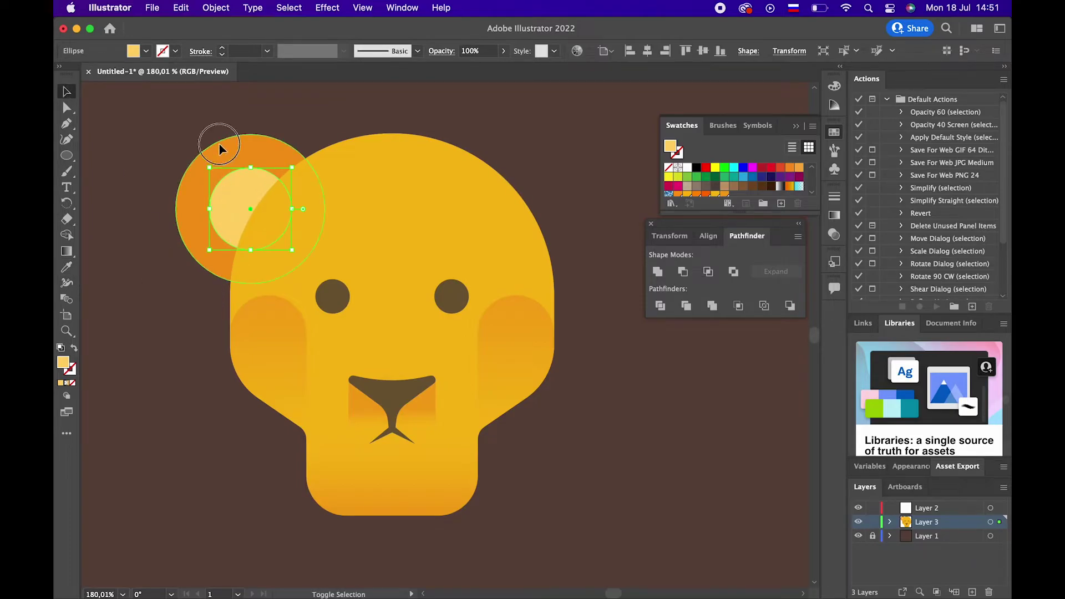
left_click(259, 159, "shift")
right_click(252, 156)
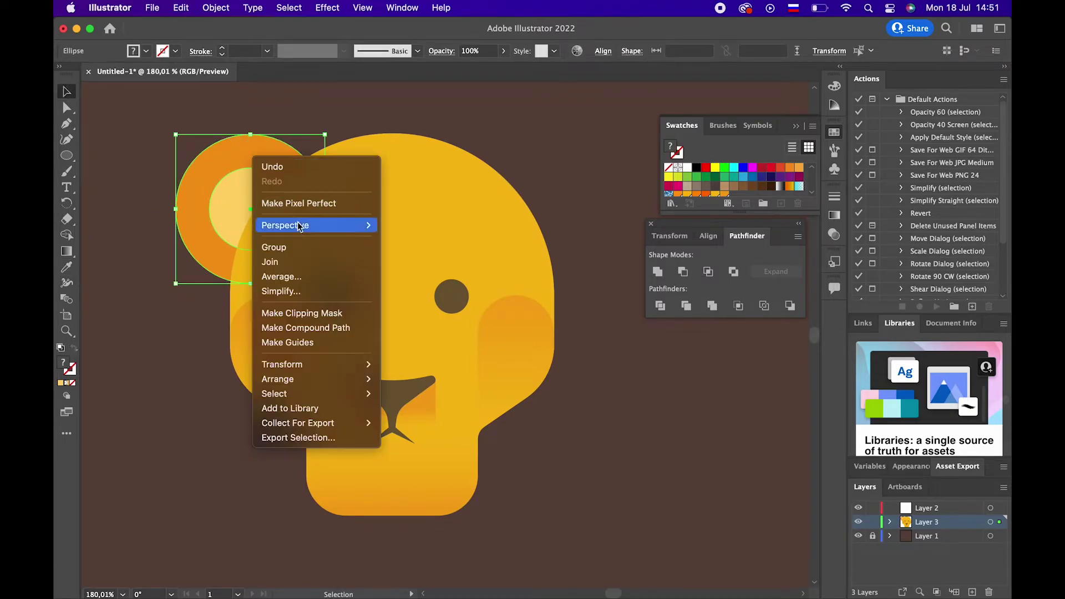
left_click(280, 245)
left_click(175, 340)
left_click(264, 197)
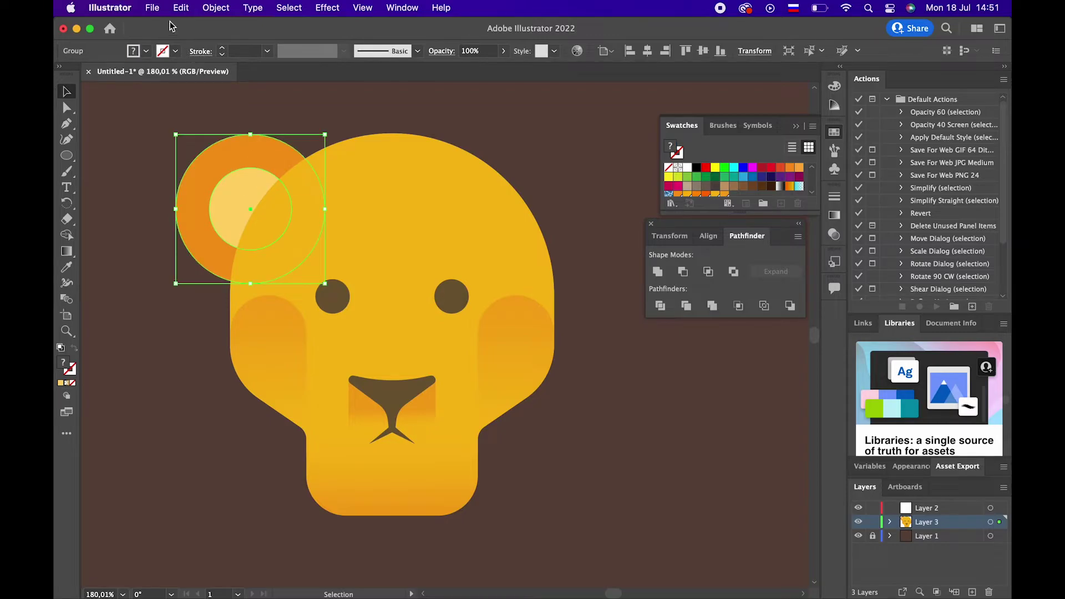
Copy the grouped ear, paste it in front, and move it to the head's right side
left_click(152, 8)
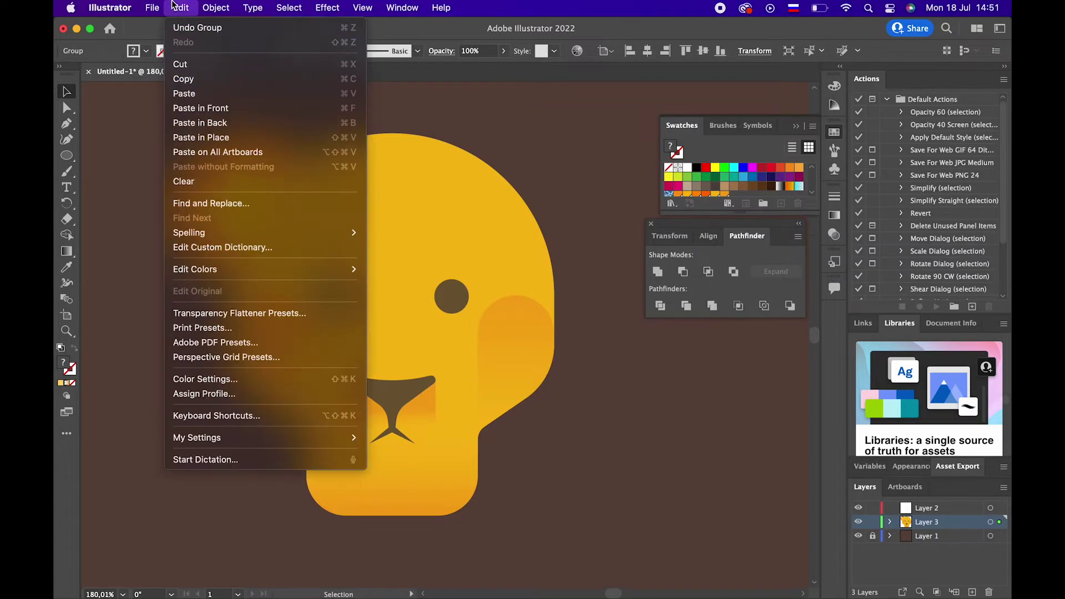
left_click(214, 88)
left_click(181, 8)
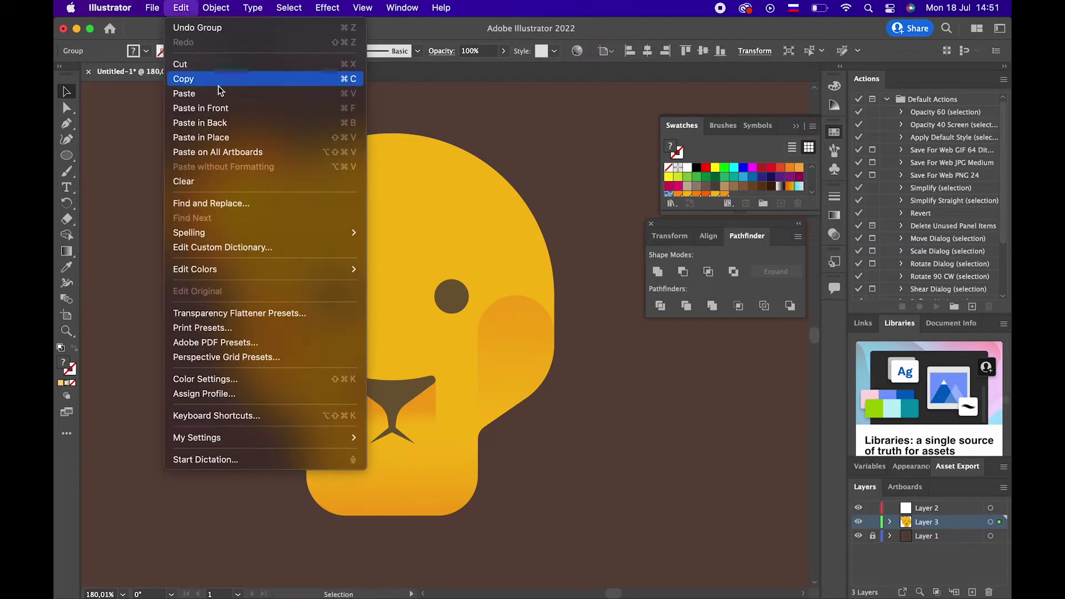
left_click(227, 107)
left_click_drag(228, 204, 505, 255)
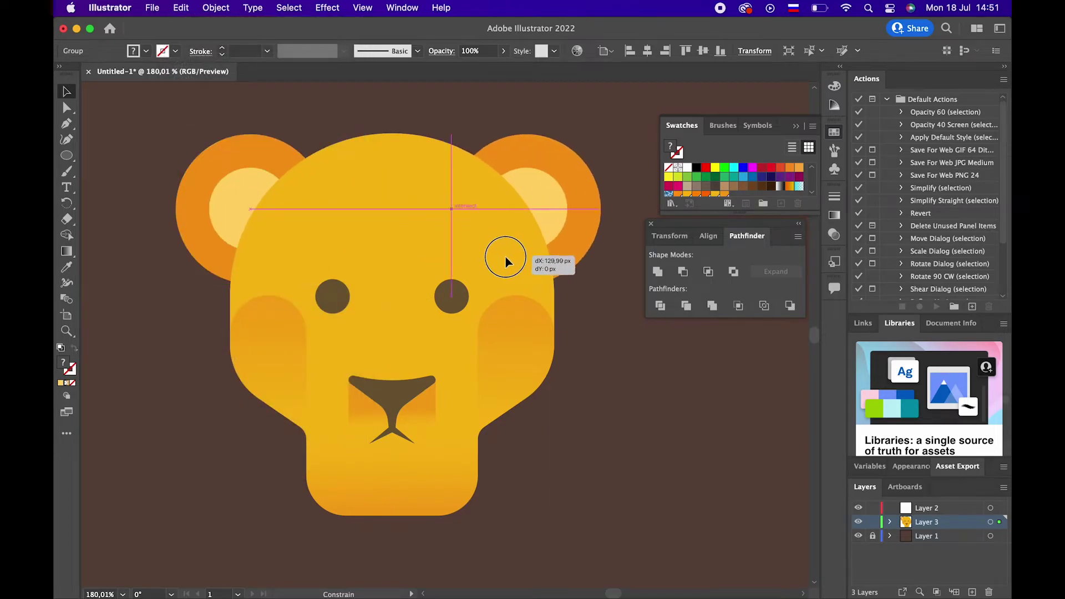
Group both ears, align them with each other, and zoom out to the whole face
left_click(241, 183, "shift")
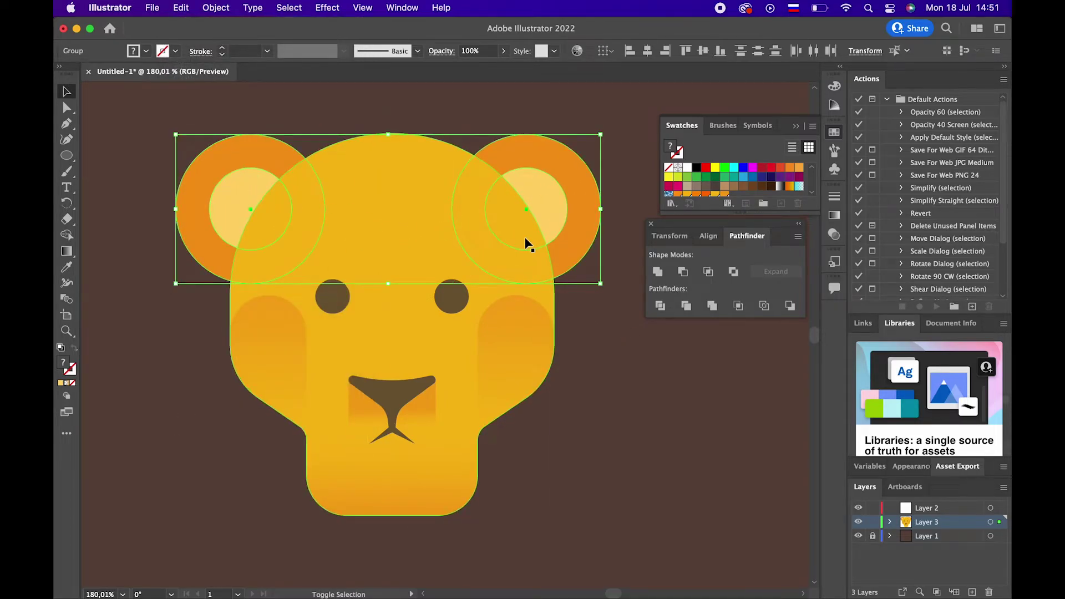
right_click(568, 210)
left_click(620, 327)
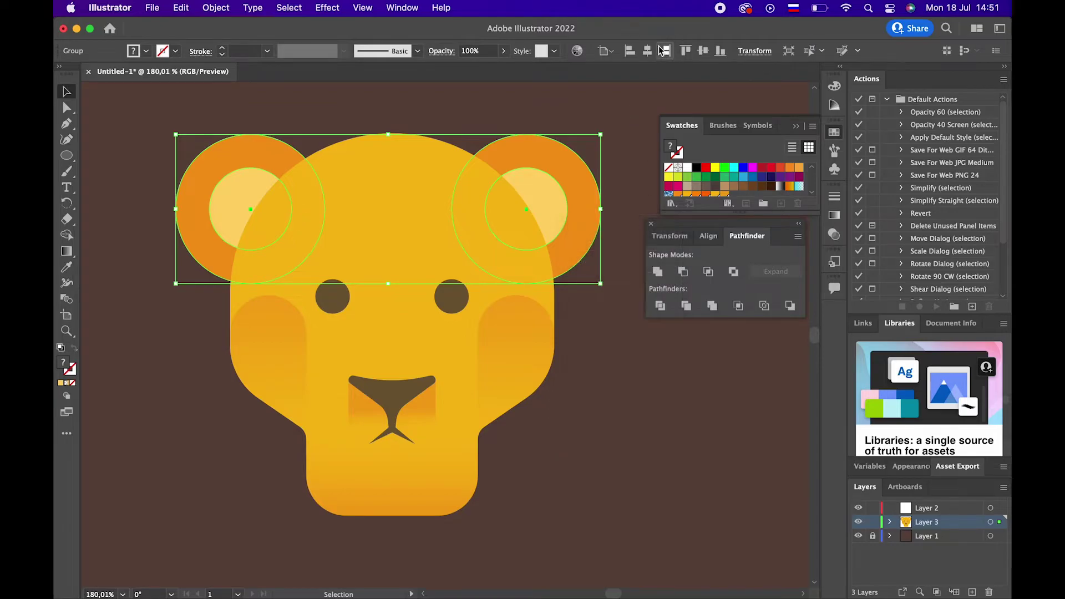
left_click(647, 55)
left_click(563, 328)
key("z")
mouse_move(563, 327)
left_mouse_down()
mouse_move(423, 297)
mouse_move(545, 351)
mouse_move(477, 318)
mouse_move(467, 285)
left_mouse_up()
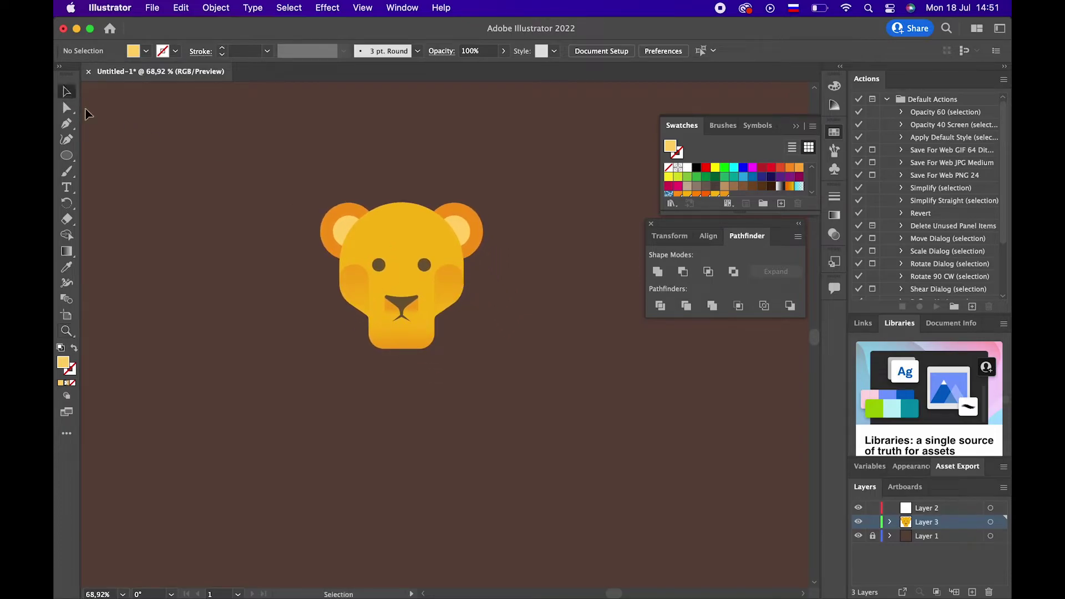
Draw a large circle covering the whole lion face
left_click(205, 169)
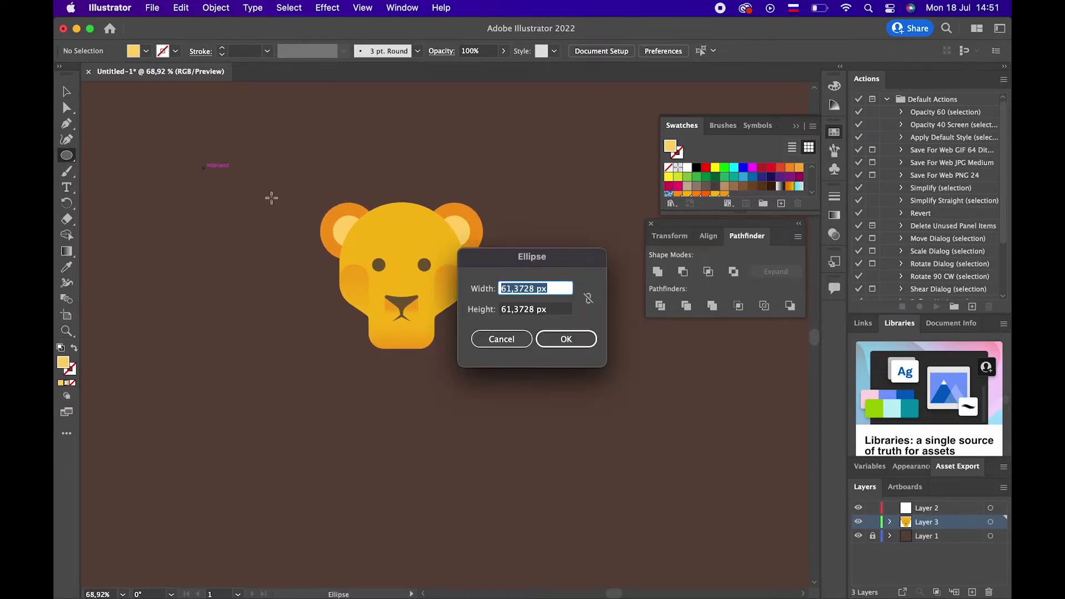
left_click(560, 337)
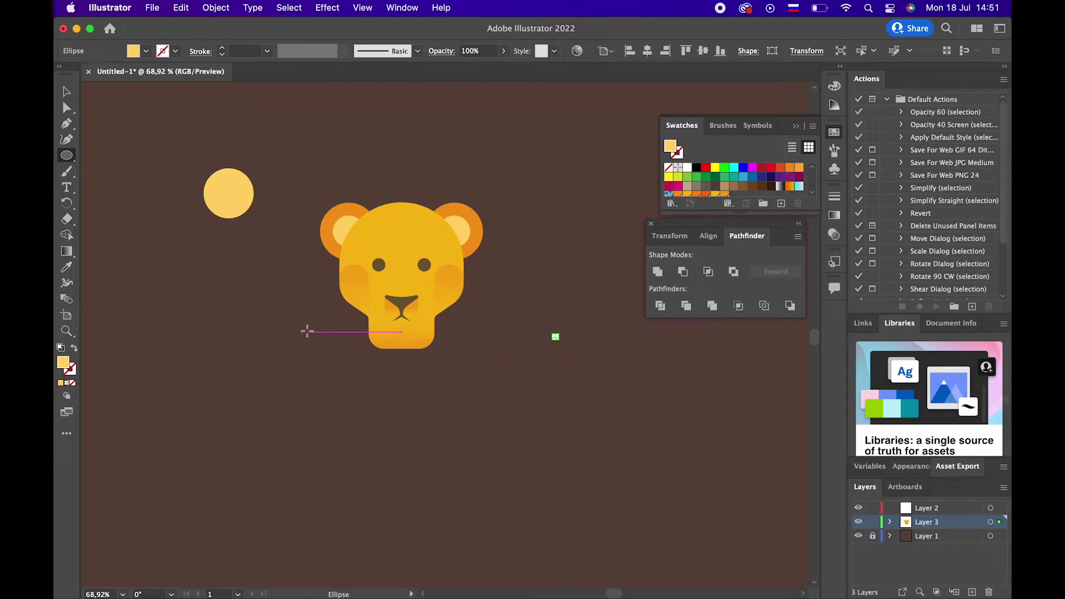
key("Delete")
left_click_drag(277, 157, 527, 394)
Send the large circle to the back, behind the lion face
left_click(66, 93)
right_click(368, 233)
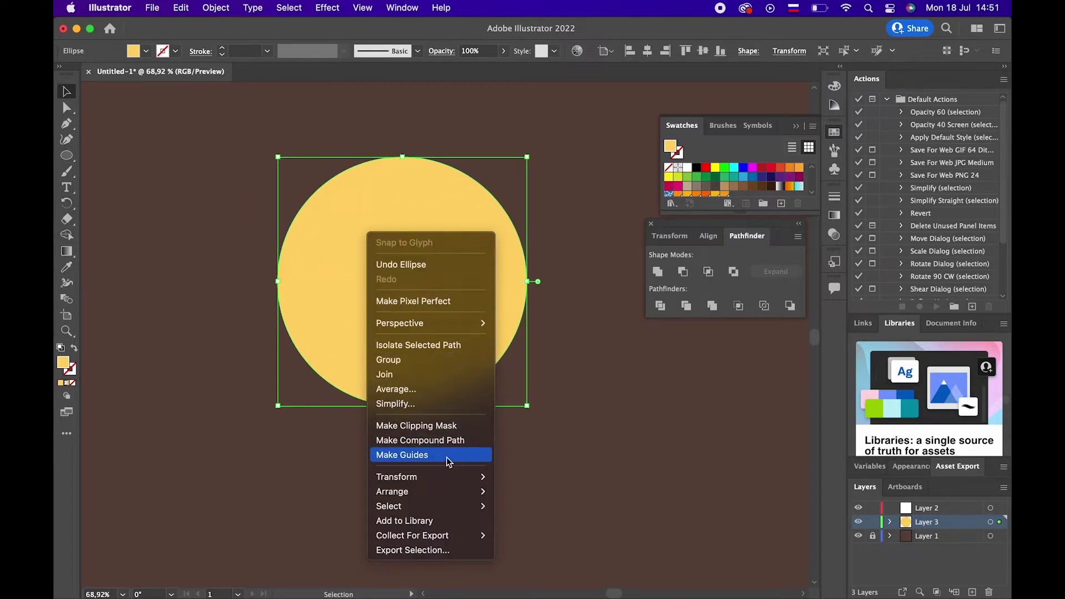
left_click(514, 501)
right_click(432, 268)
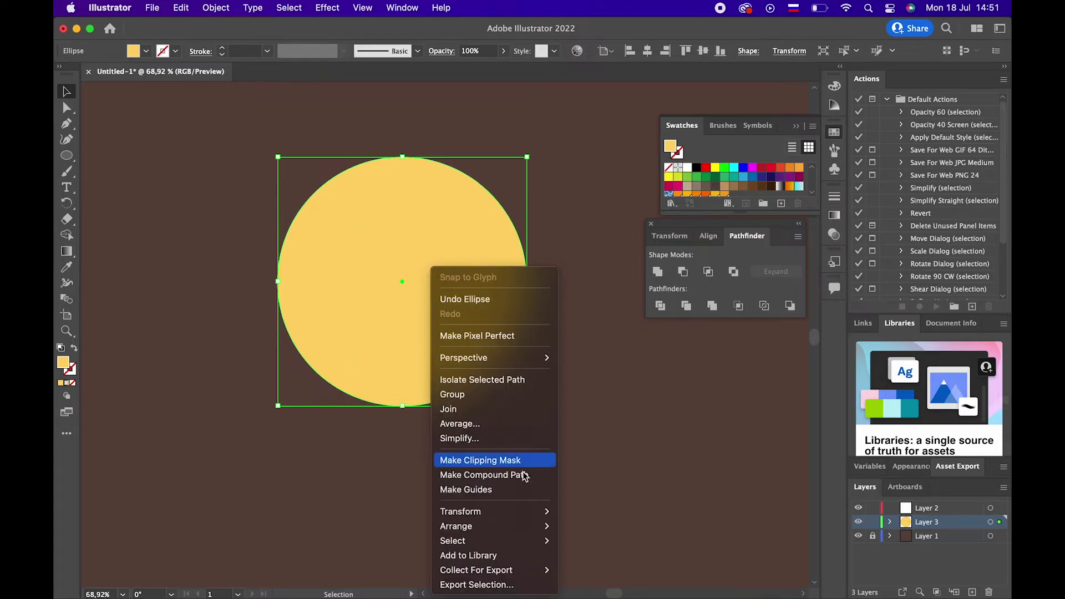
left_click(609, 562)
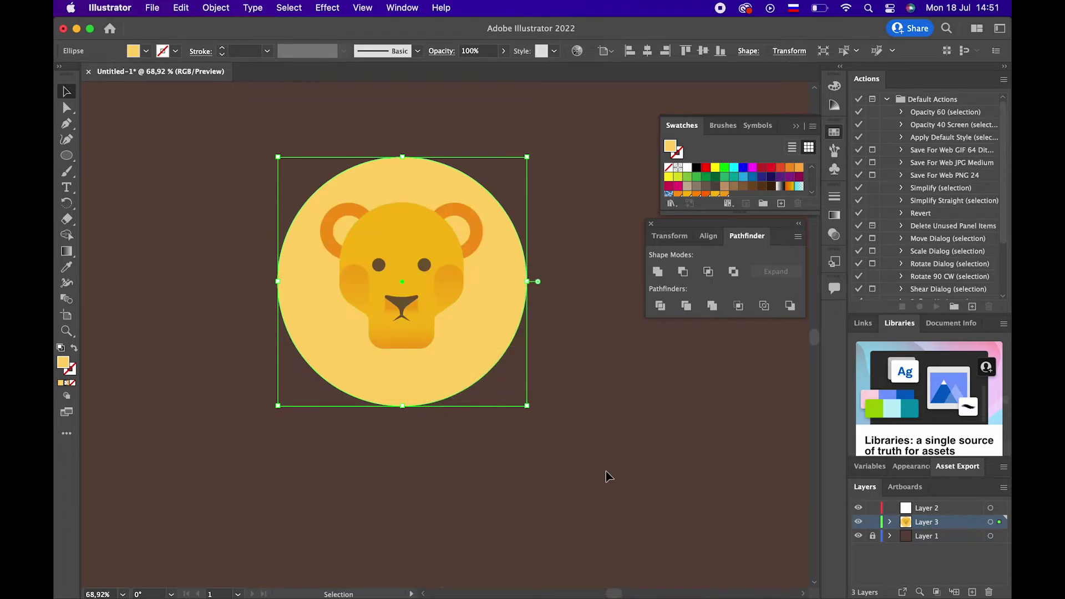
left_click(532, 358)
left_click(307, 320)
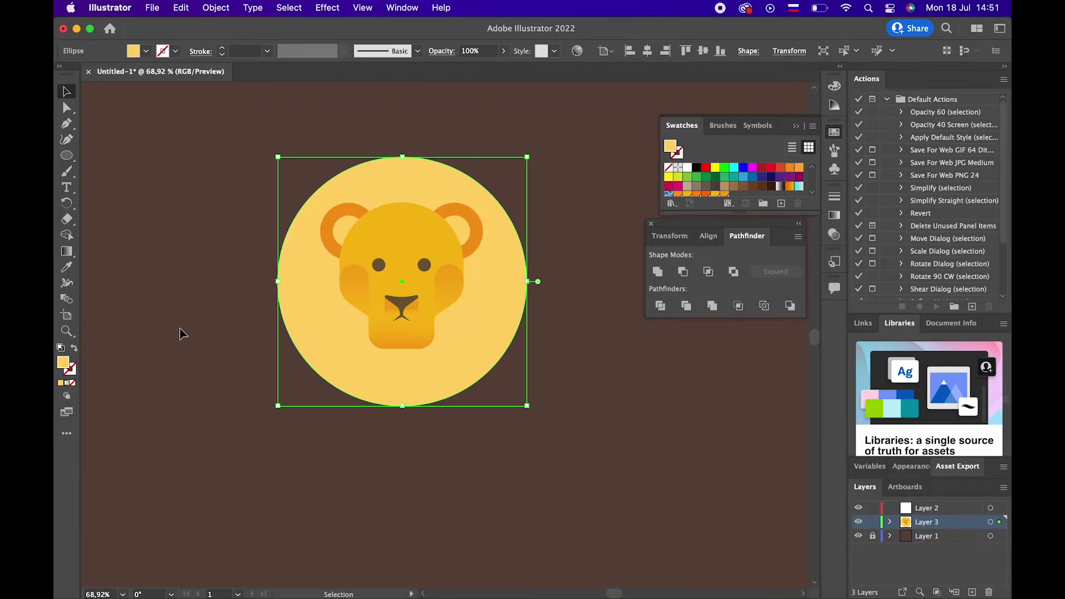
Eyedrop the ear orange onto the circle and shift its fill to reddish-orange F27A19
left_click(67, 268)
left_click(326, 222)
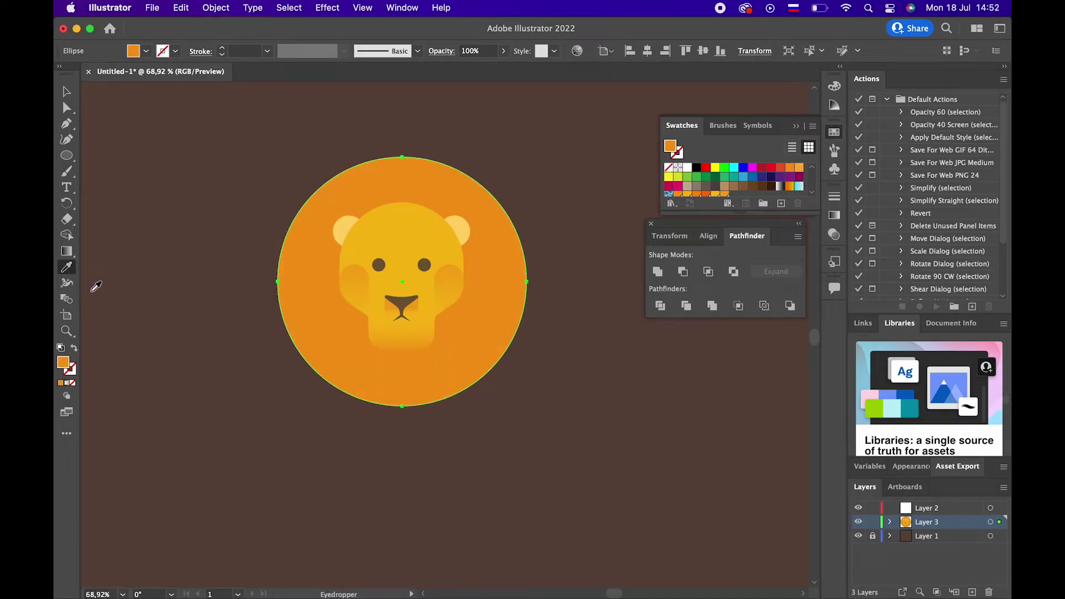
double_click(64, 367)
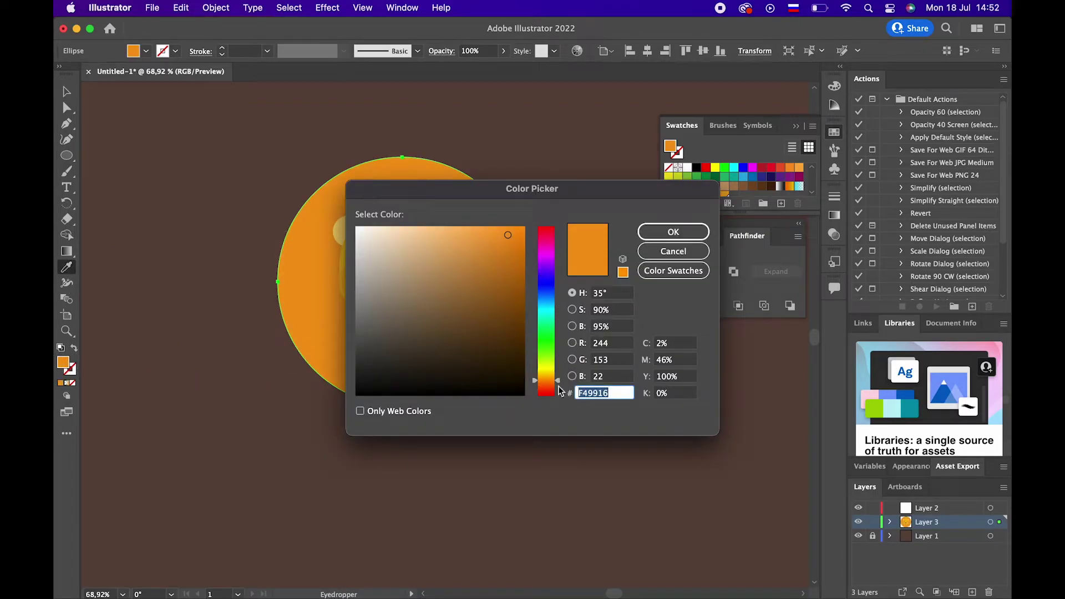
left_click_drag(559, 387, 561, 384)
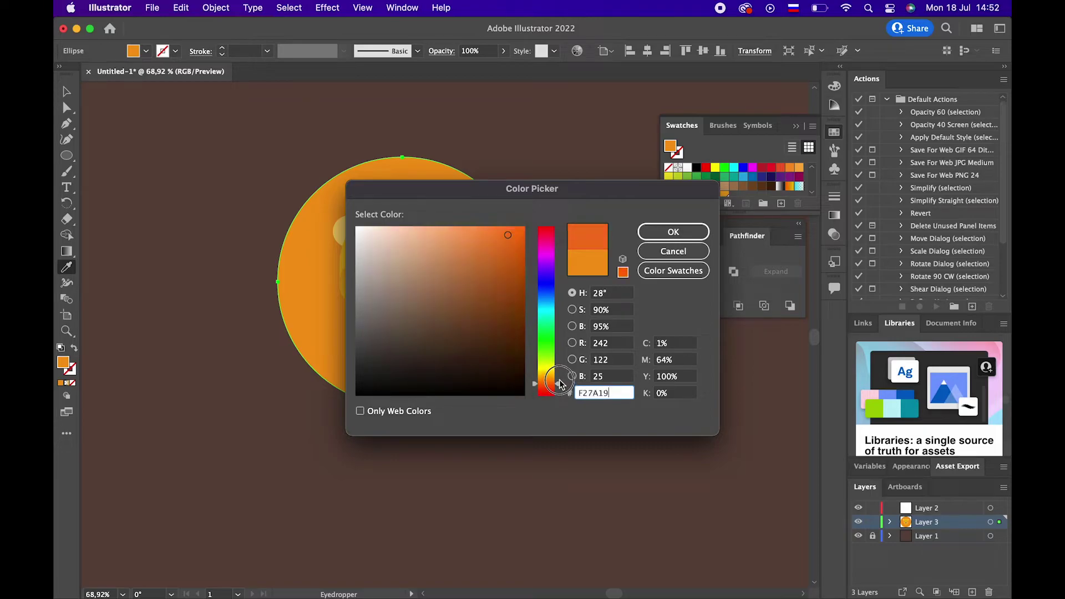
left_click(673, 232)
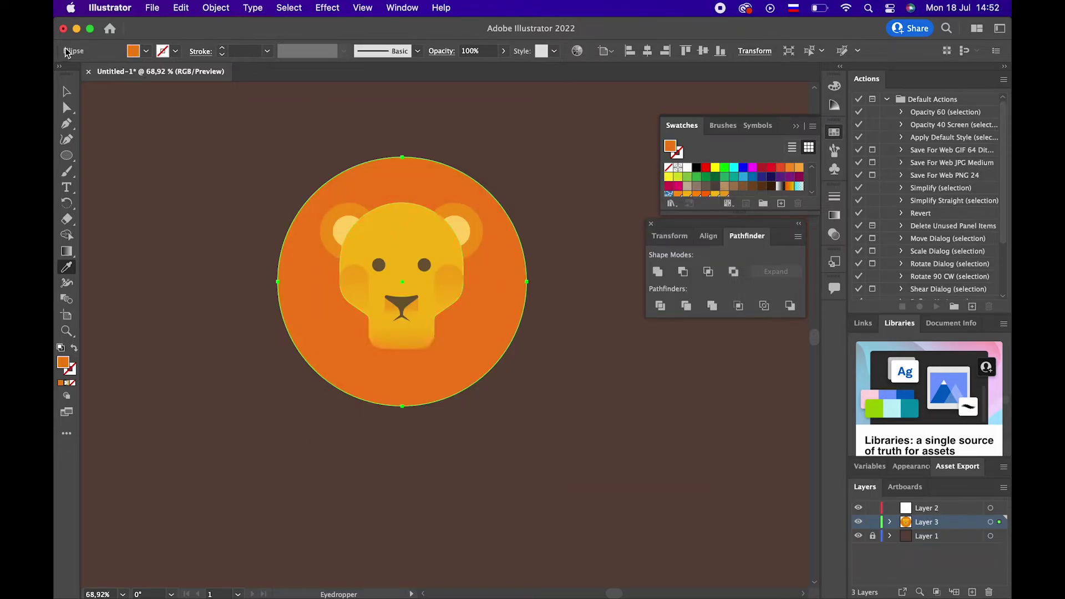
left_click(66, 92)
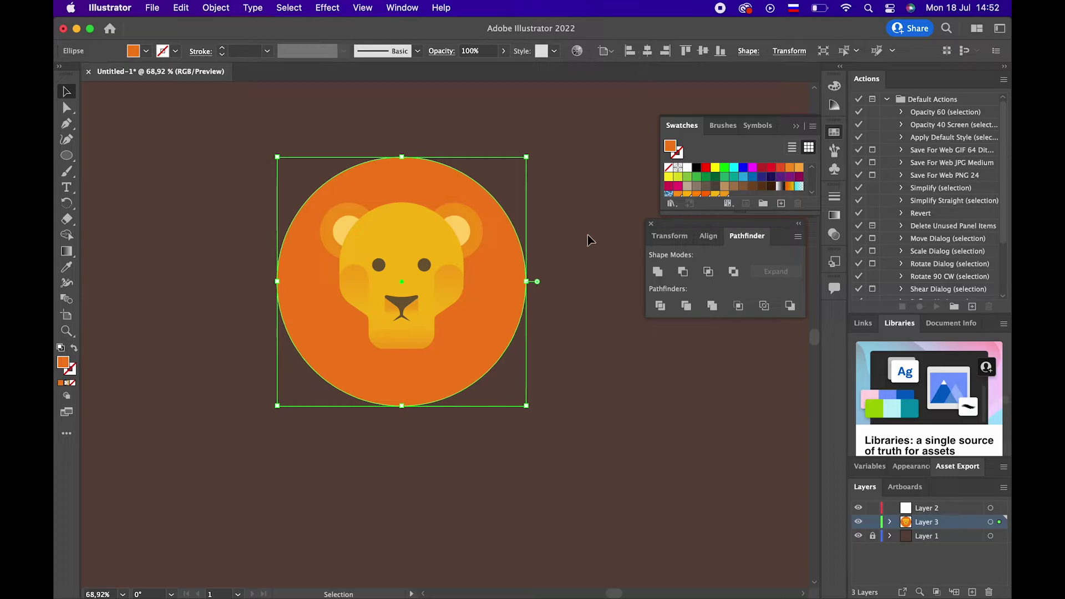
left_click(594, 348)
left_click(516, 327)
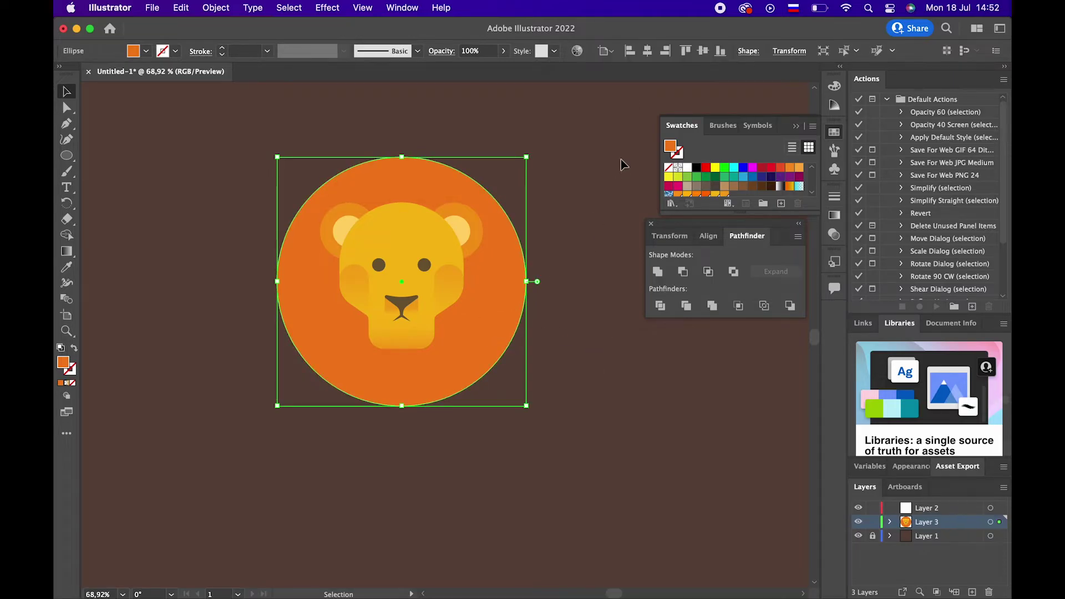
Centre the orange circle vertically and group all the lion face parts
left_click(703, 51)
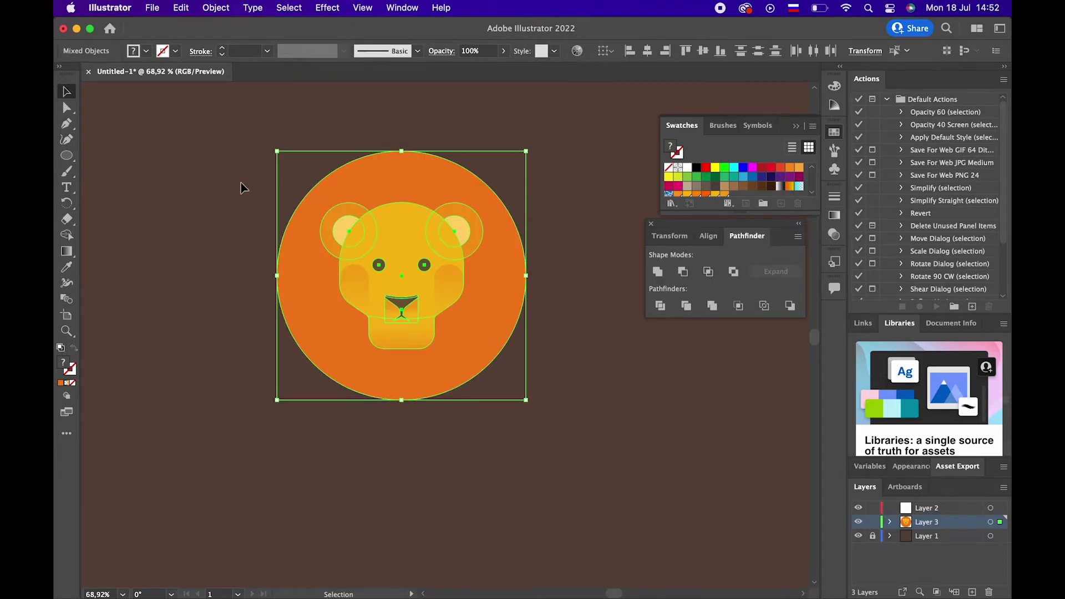
left_click_drag(243, 185, 509, 345)
right_click(405, 255)
left_click(466, 372)
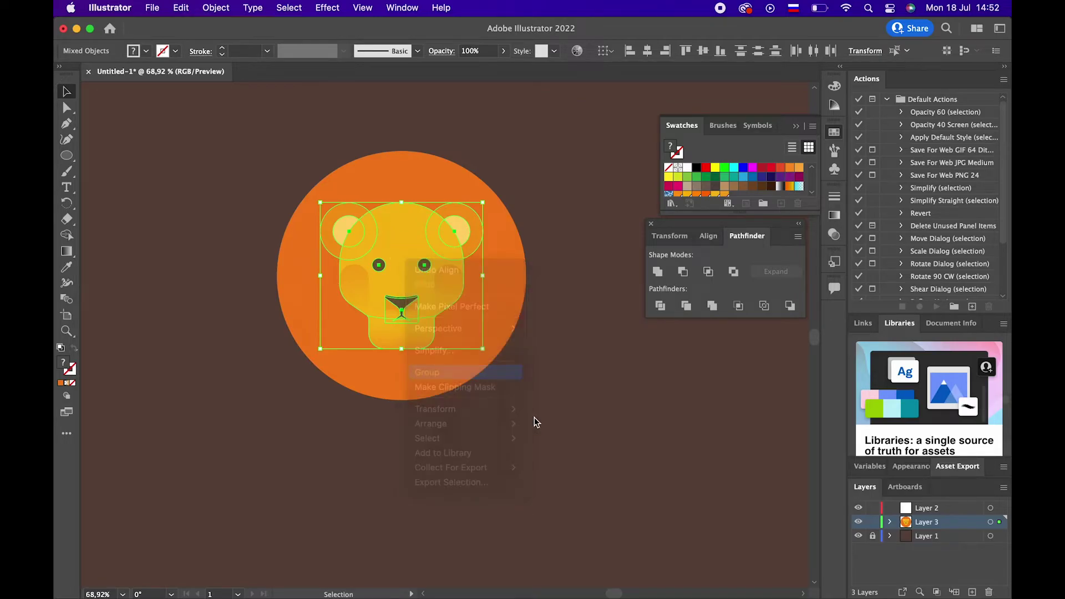
key("super+a")
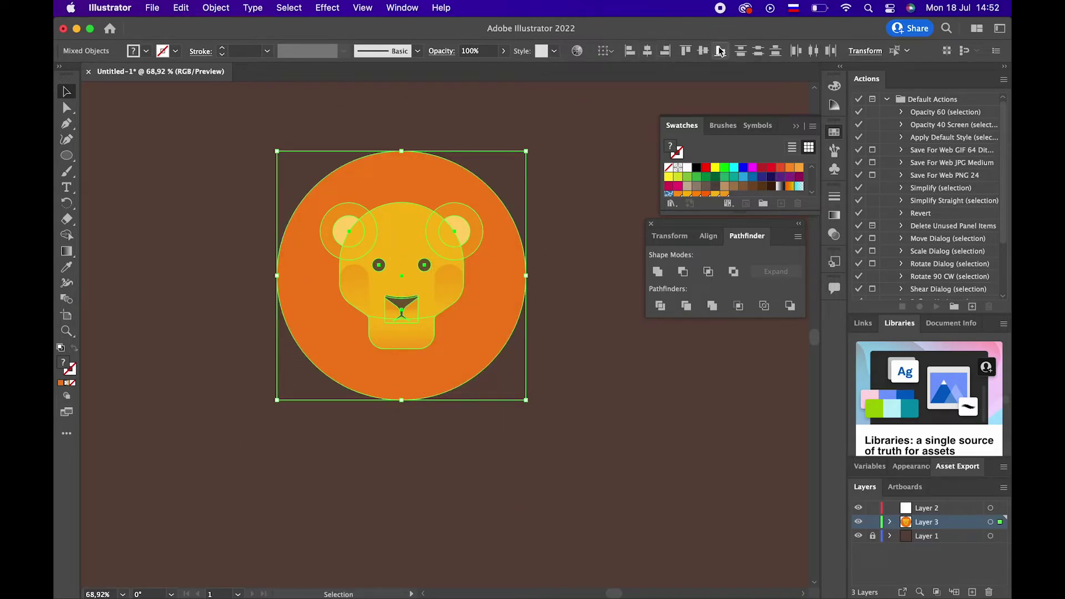
left_click(477, 313)
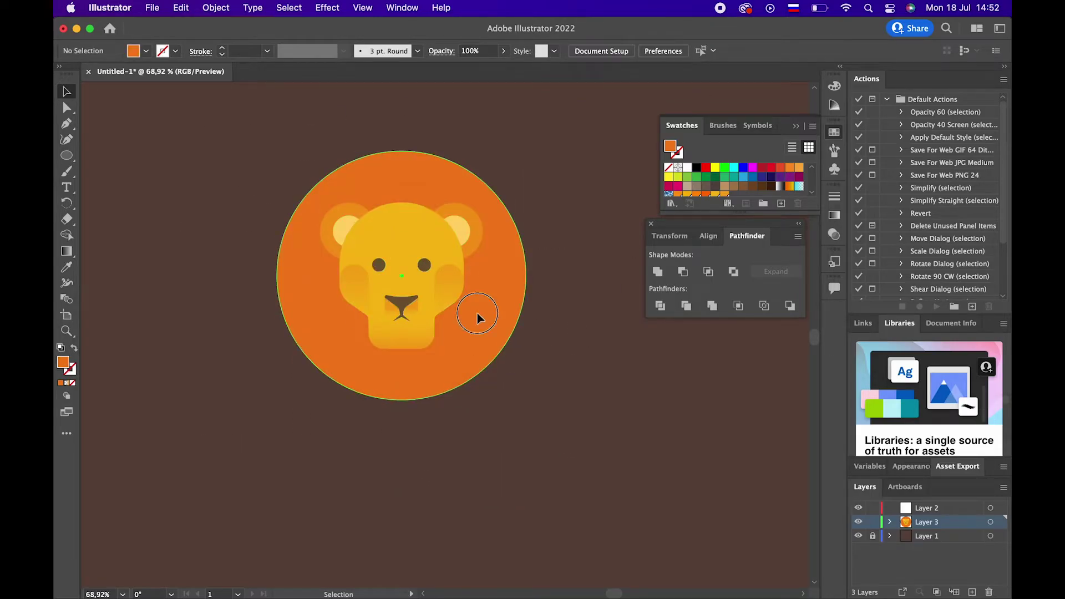
Drag the circle's bottom anchor down into a teardrop mane, then zoom in on the forehead
left_click(66, 109)
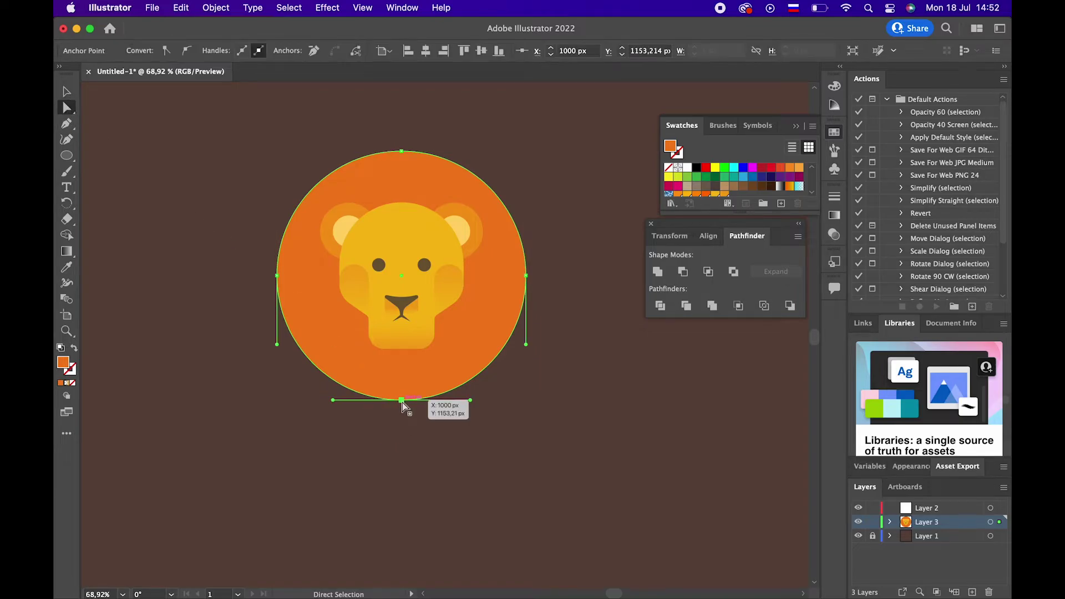
left_click_drag(403, 405, 402, 436)
left_click(552, 477)
key("z")
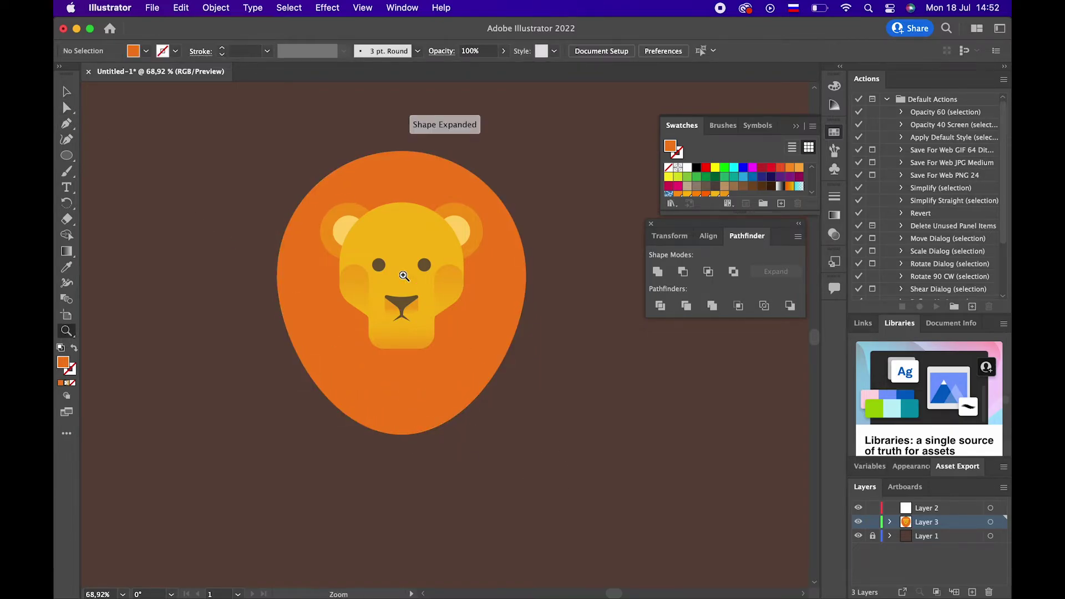
left_click(384, 197)
left_click_drag(482, 309, 388, 219)
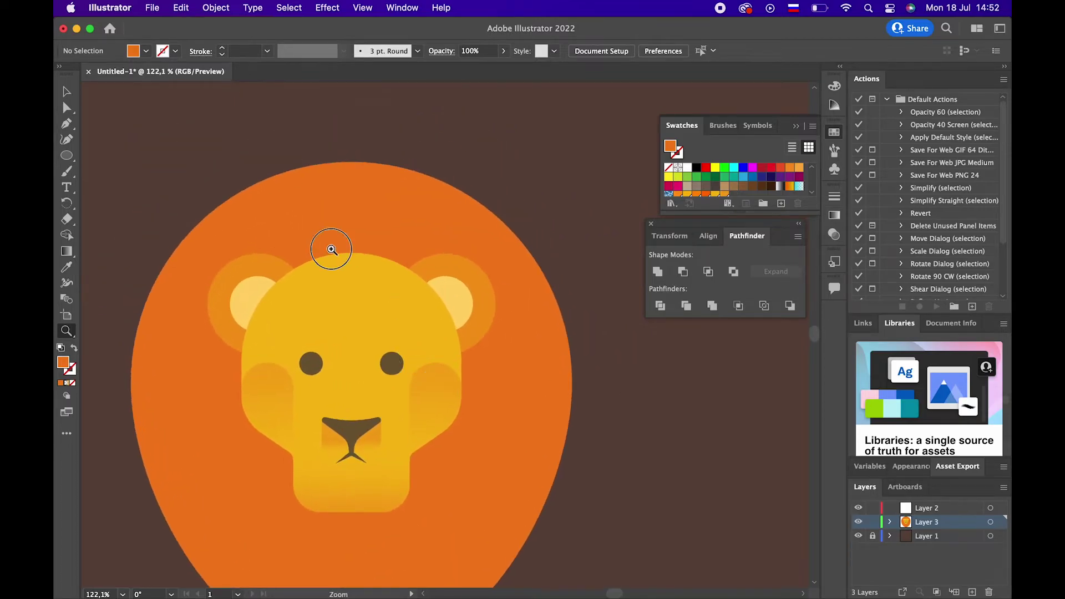
mouse_move(330, 245)
left_mouse_down()
mouse_move(345, 223)
mouse_move(450, 237)
left_mouse_up()
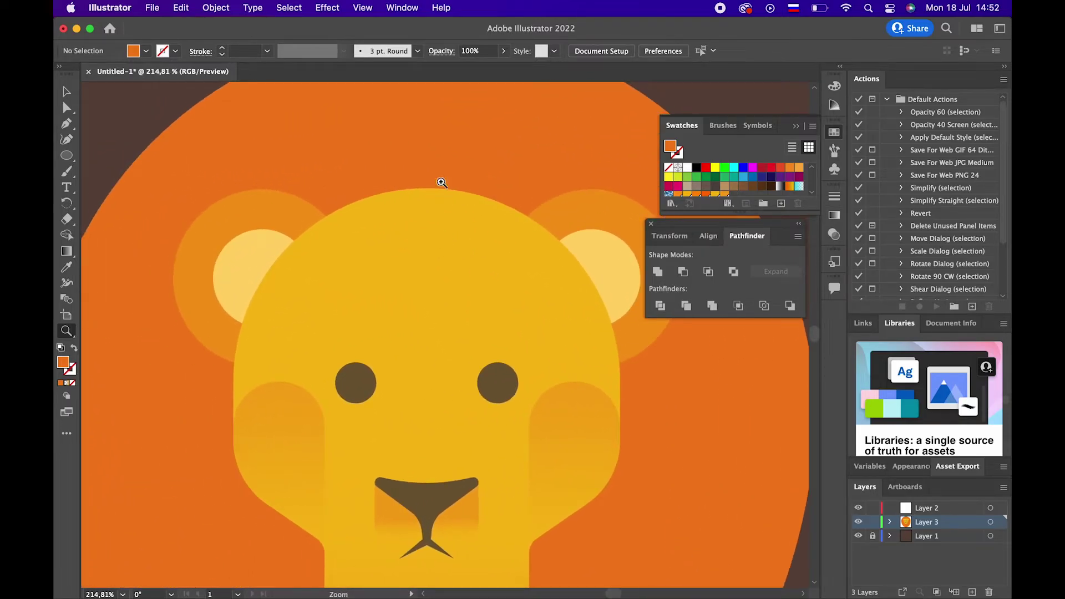
left_click(68, 160)
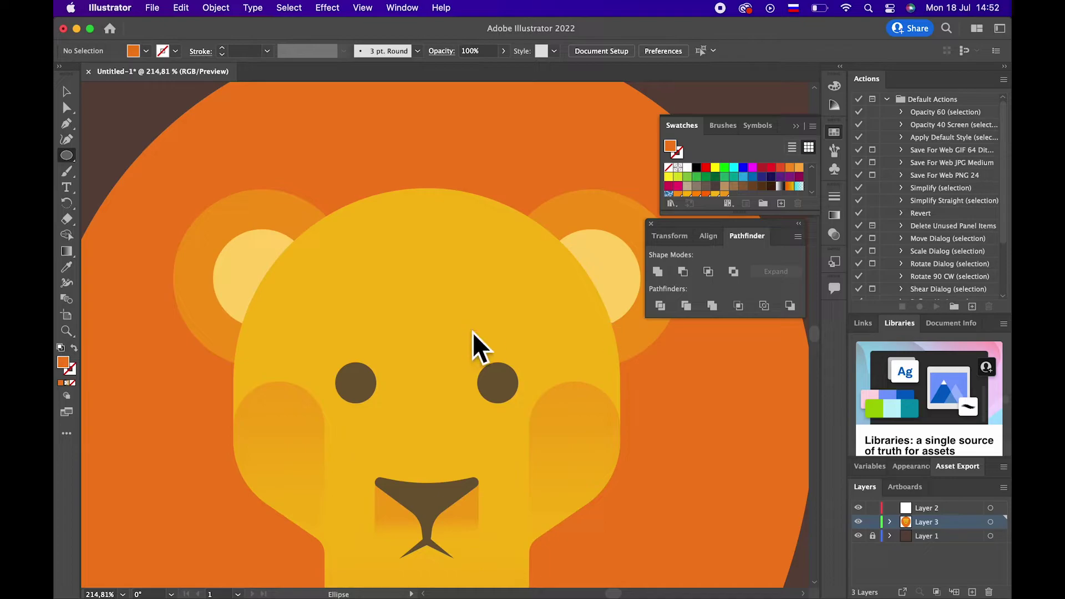
Draw a circle above the forehead, swap its fill to stroke, and delete its left anchor to leave an arc
left_click_drag(398, 190, 463, 271)
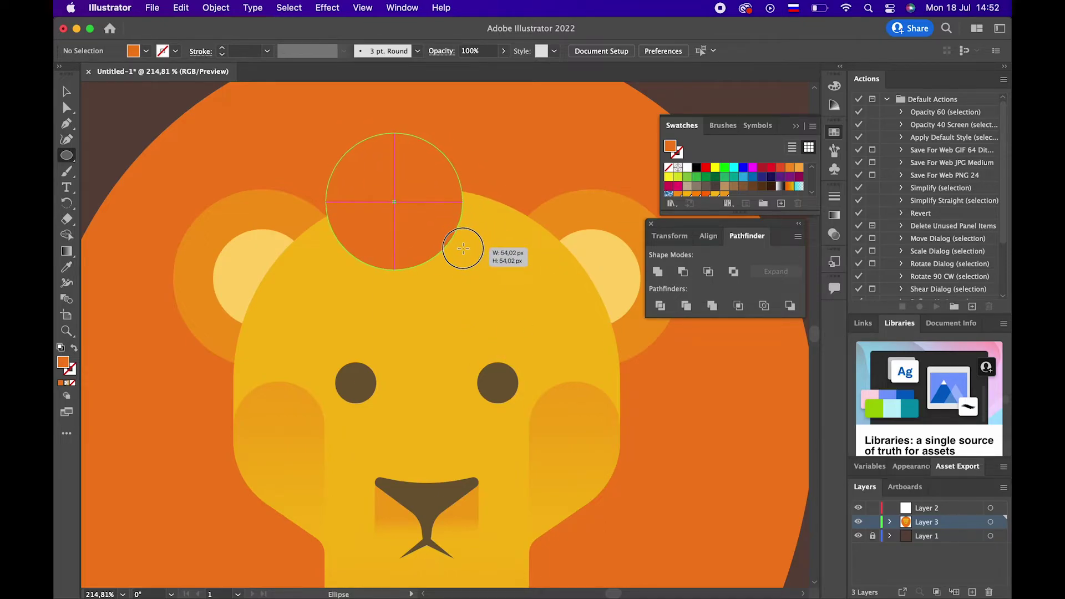
left_click(75, 349)
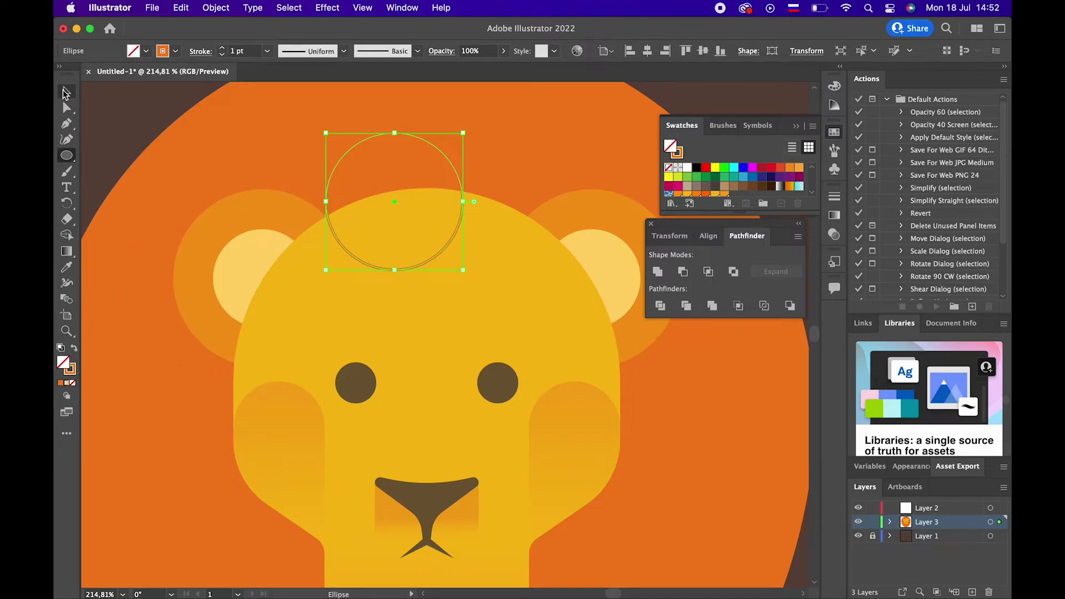
left_click(66, 110)
left_click(326, 202)
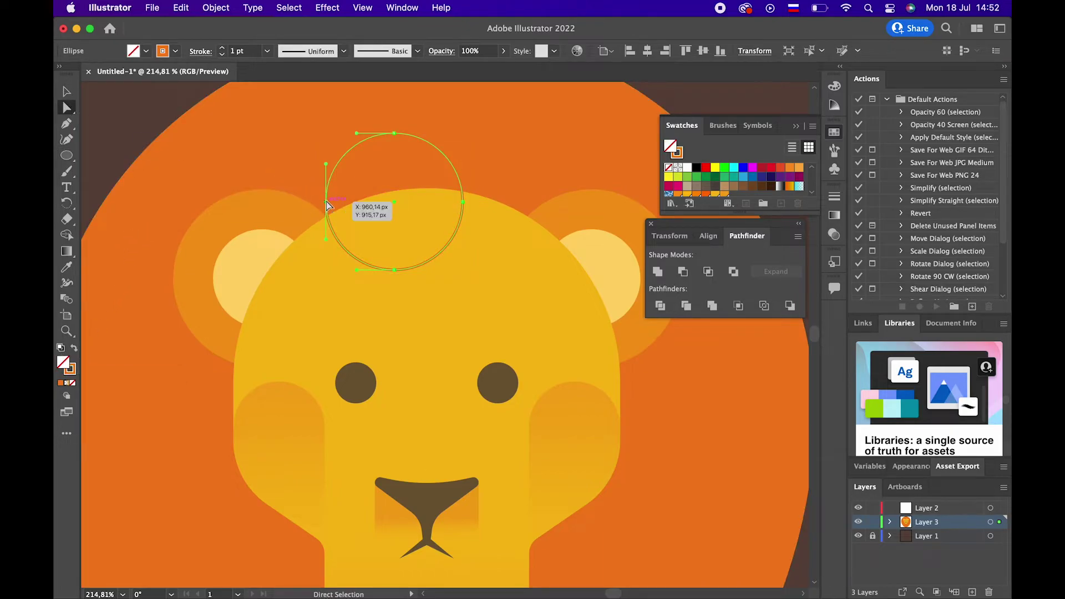
key("Delete")
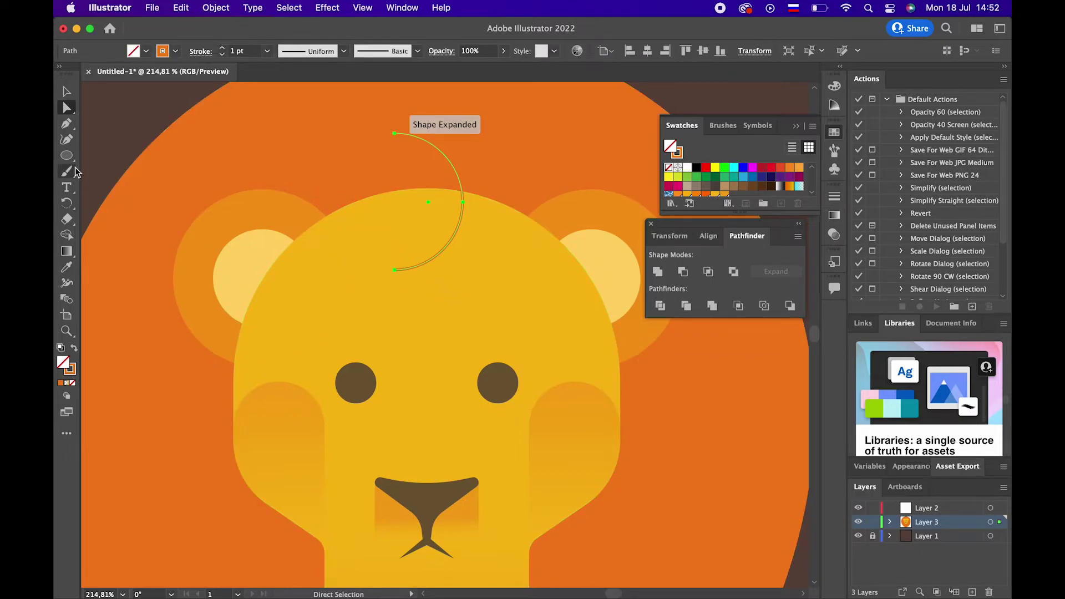
Apply the tapered width profile to the arc's stroke
left_click(67, 92)
left_click(319, 52)
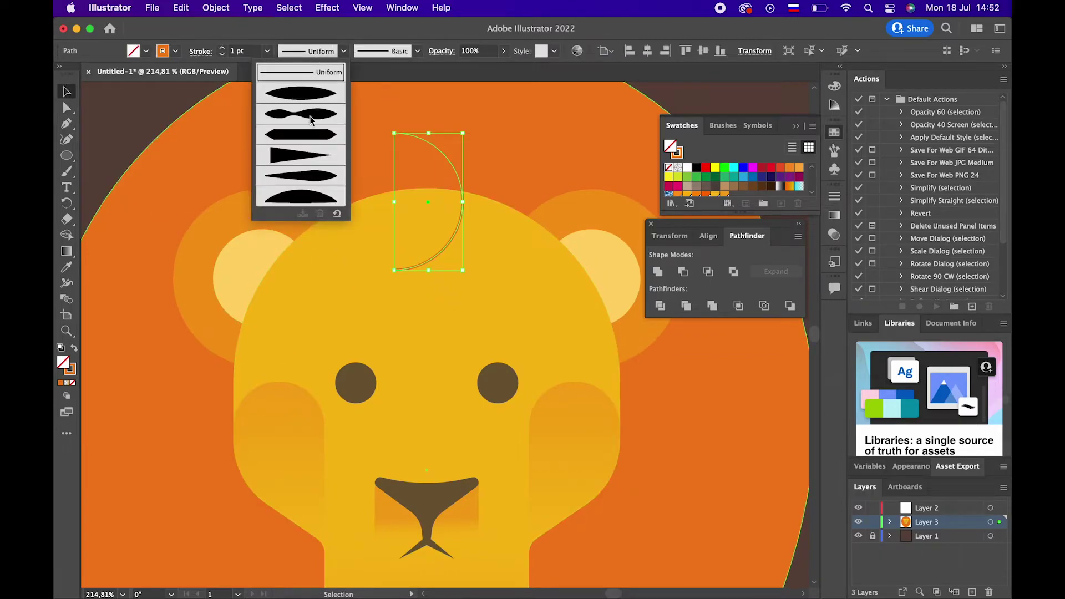
left_click(306, 158)
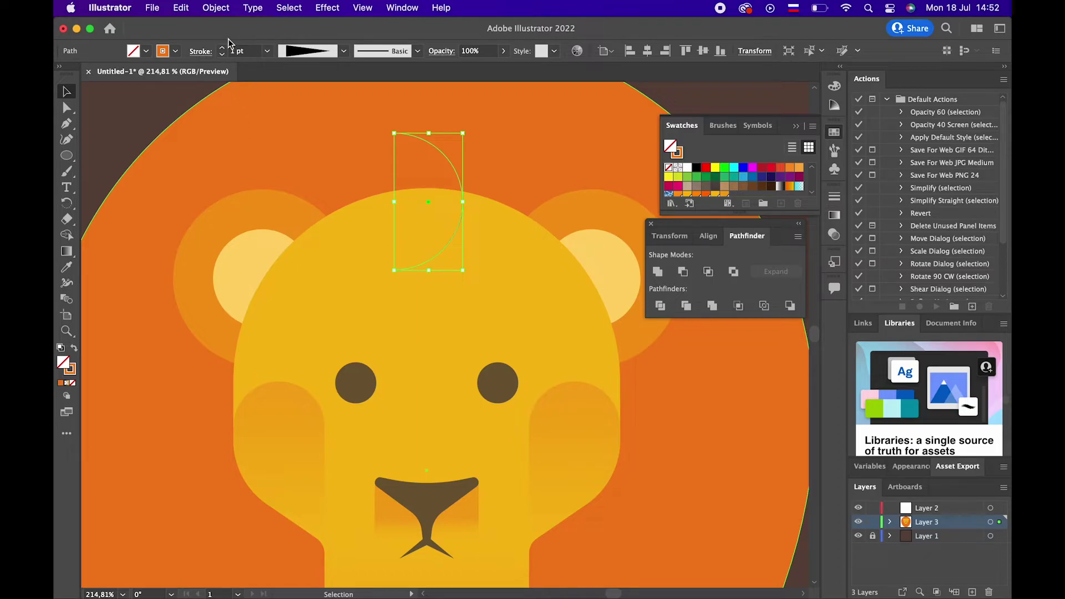
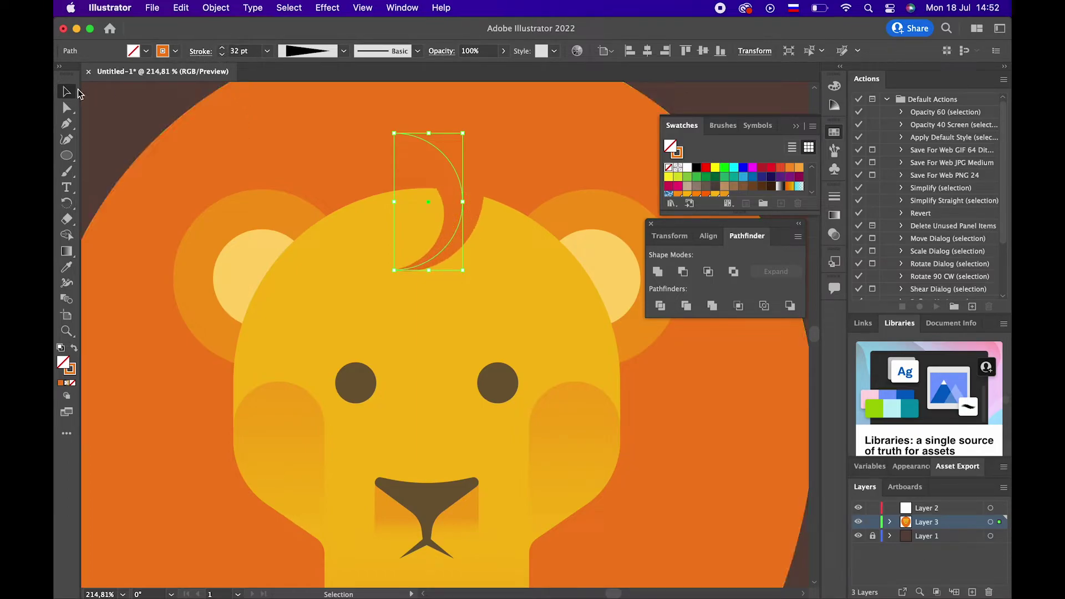
Tilt the forehead curl counter-clockwise and zoom out to see the whole lion head
left_click_drag(471, 278, 416, 281)
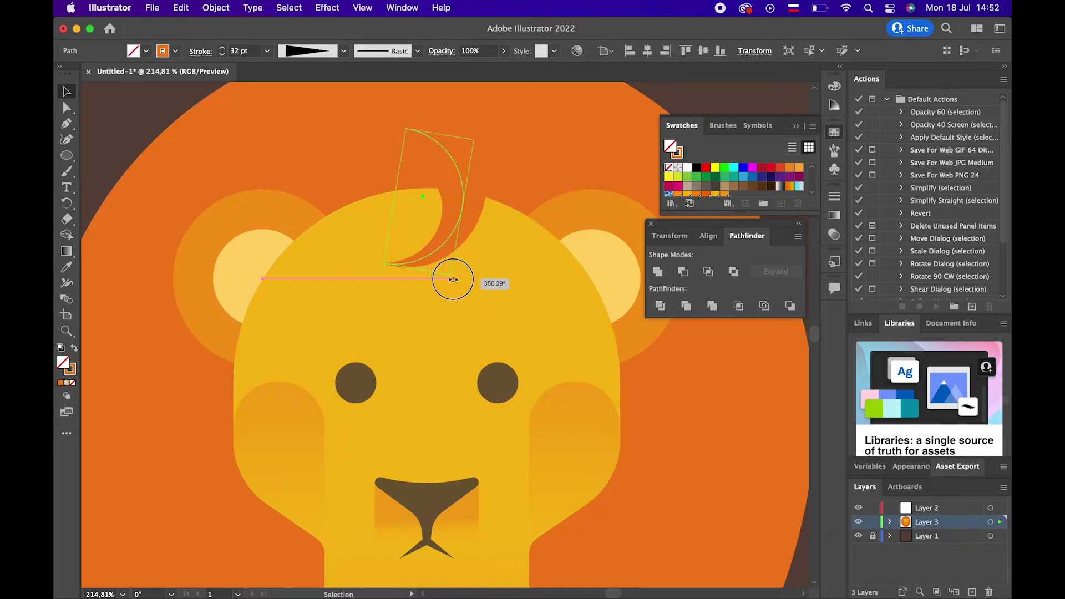
left_click_drag(475, 184, 444, 188)
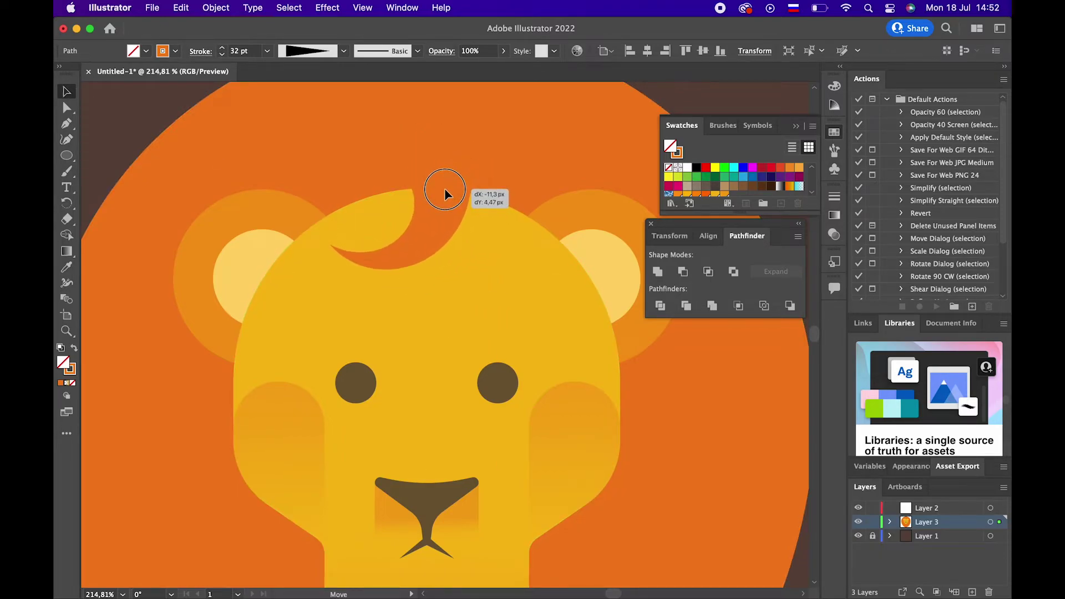
key("z")
left_click(294, 221, "alt")
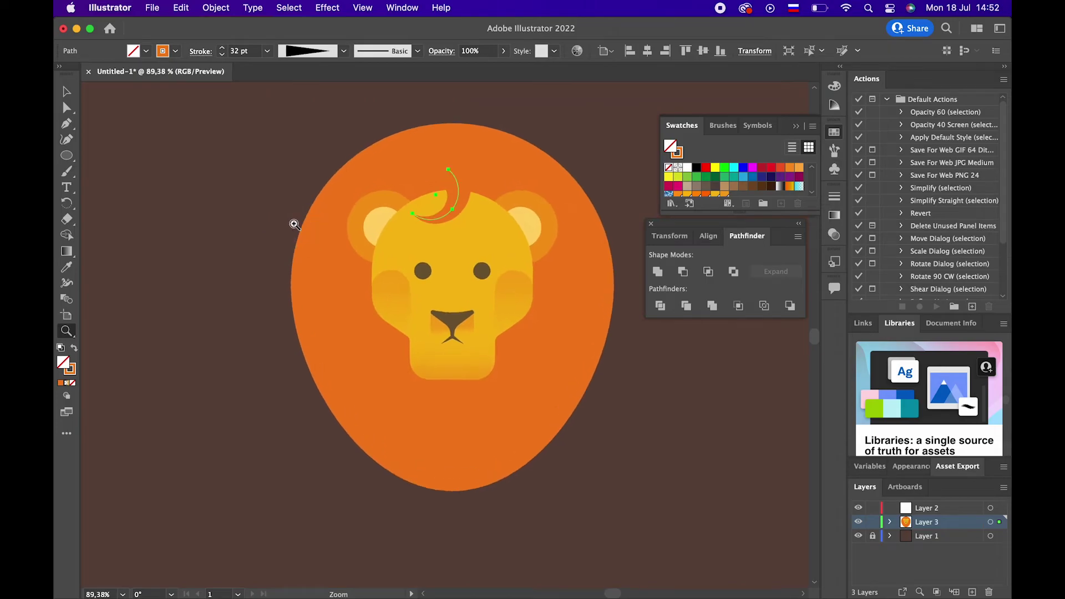
Expand the curl's appearance, then expand it into a plain filled path
left_click(66, 91)
left_click(216, 8)
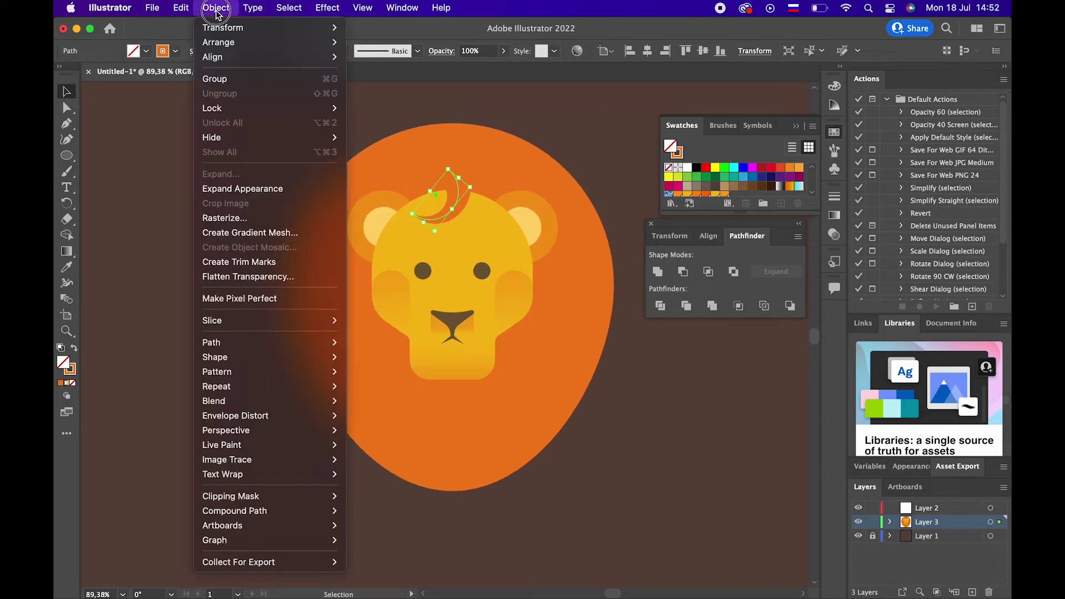
left_click(239, 189)
left_click(220, 12)
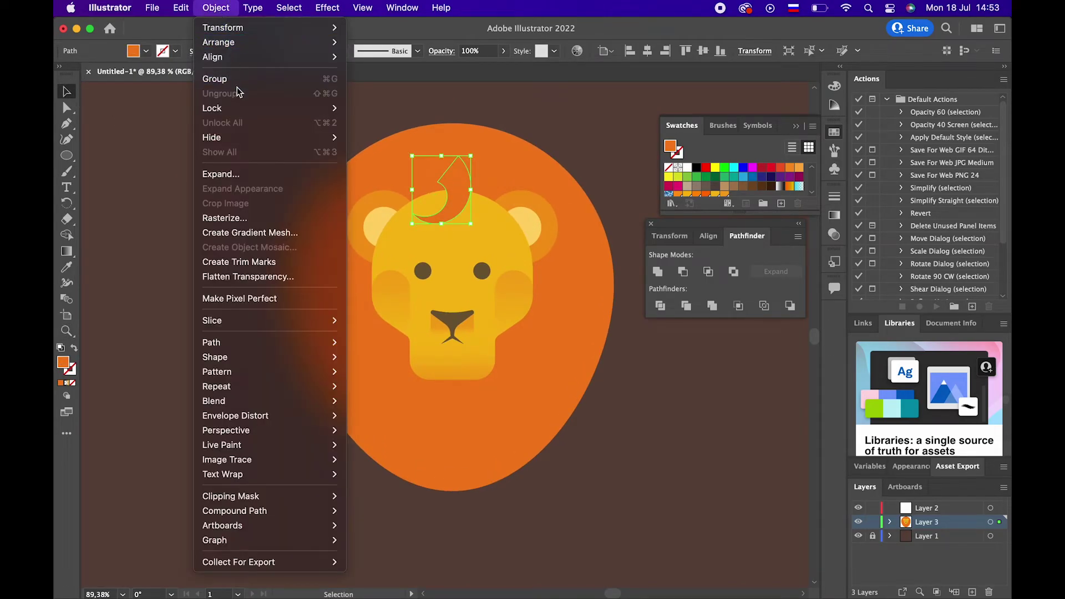
left_click(235, 176)
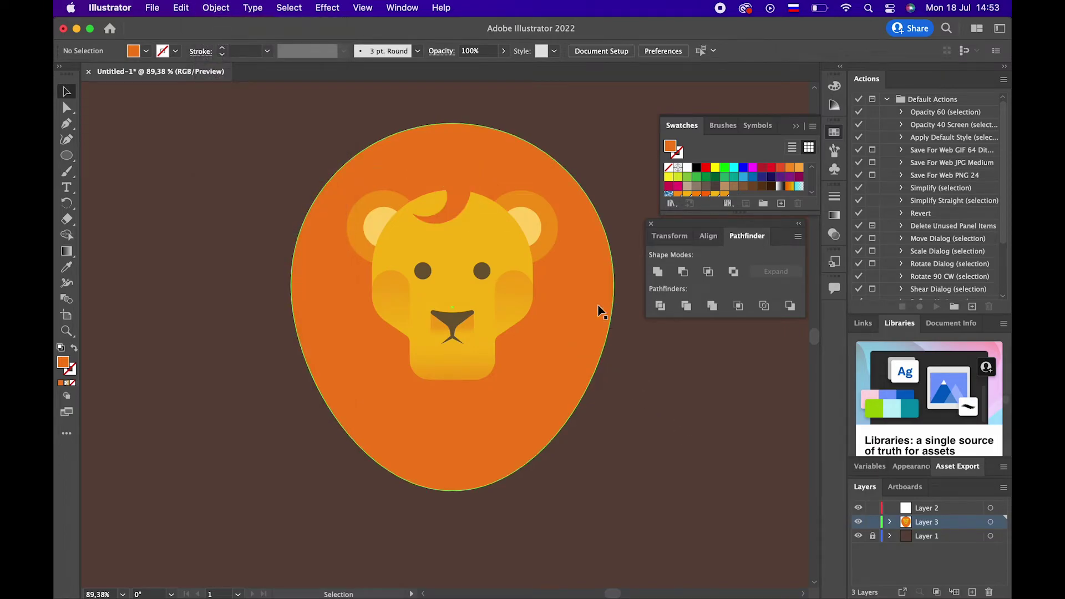
Copy the forehead curl, paste it in front, and move the copy above the mane
left_click(182, 9)
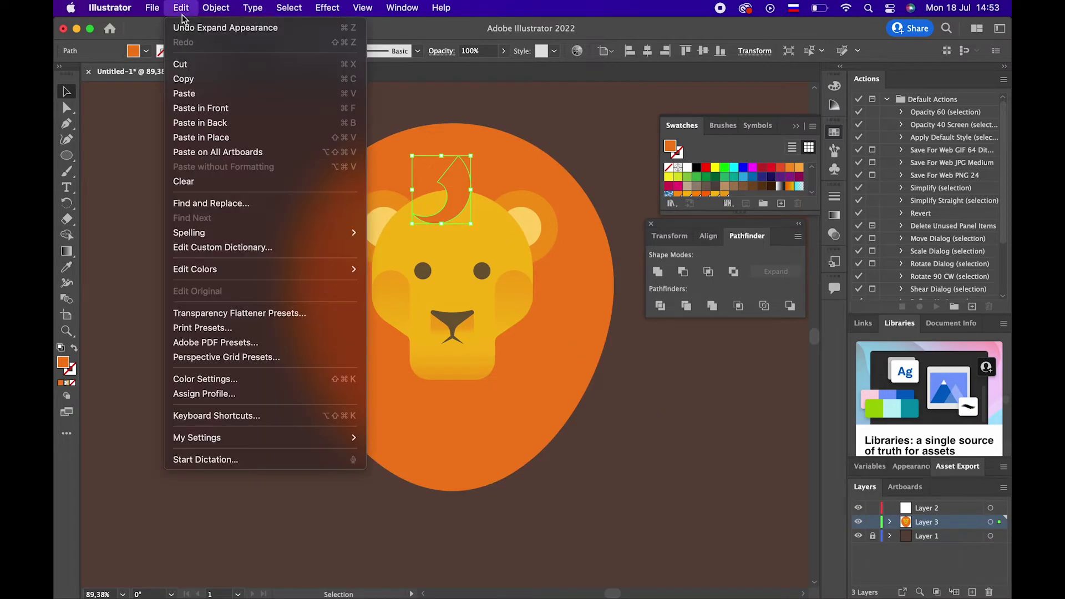
left_click(209, 79)
left_click(183, 9)
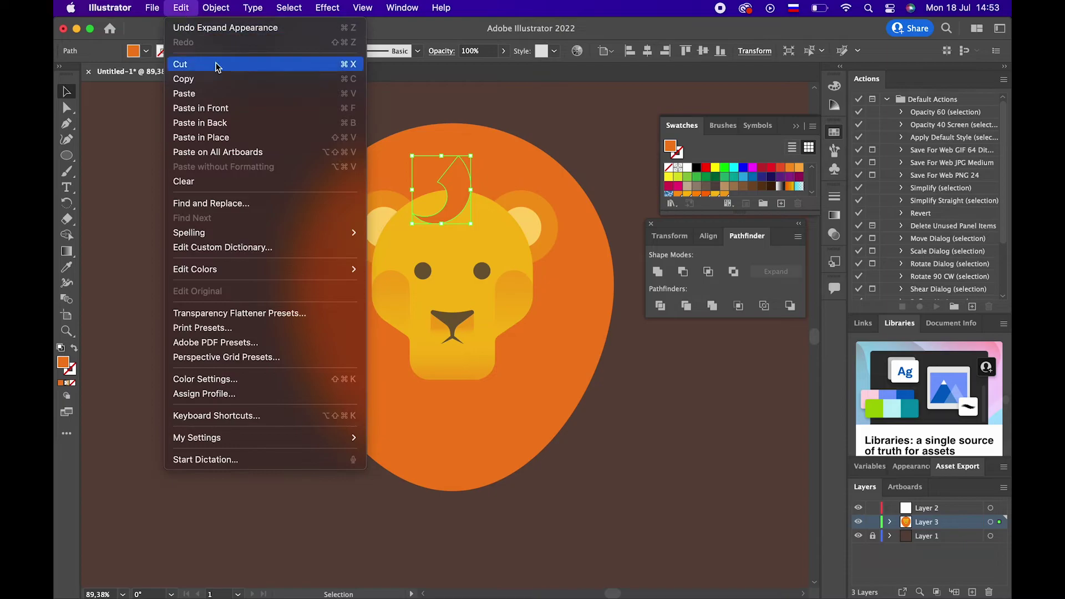
left_click(225, 105)
left_click_drag(453, 188, 457, 144)
Reflect the curl copy across the horizontal axis
right_click(459, 122)
mouse_move(495, 361)
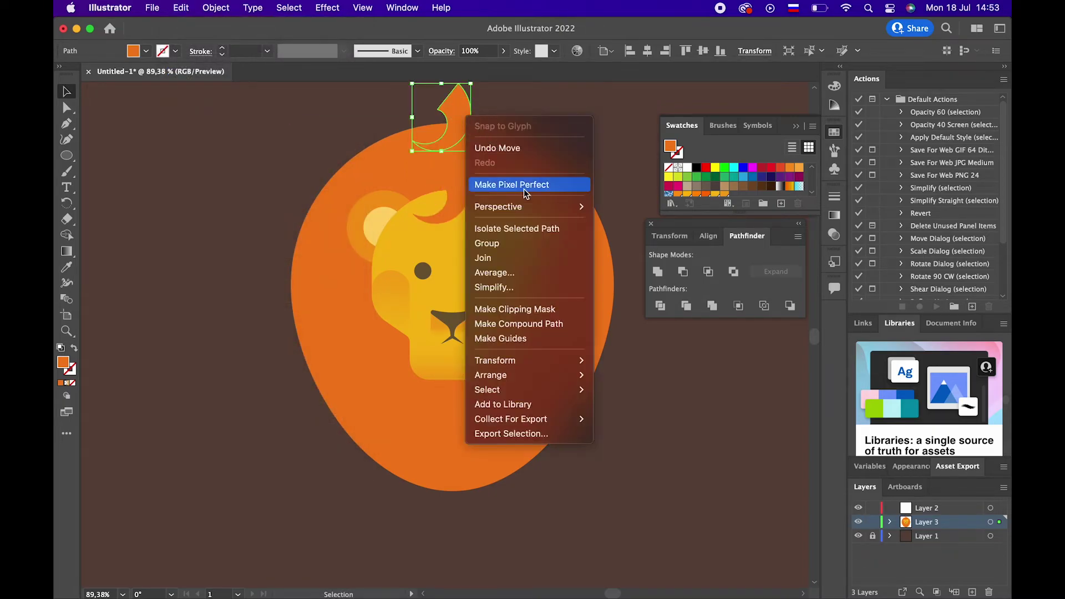
left_click(675, 411)
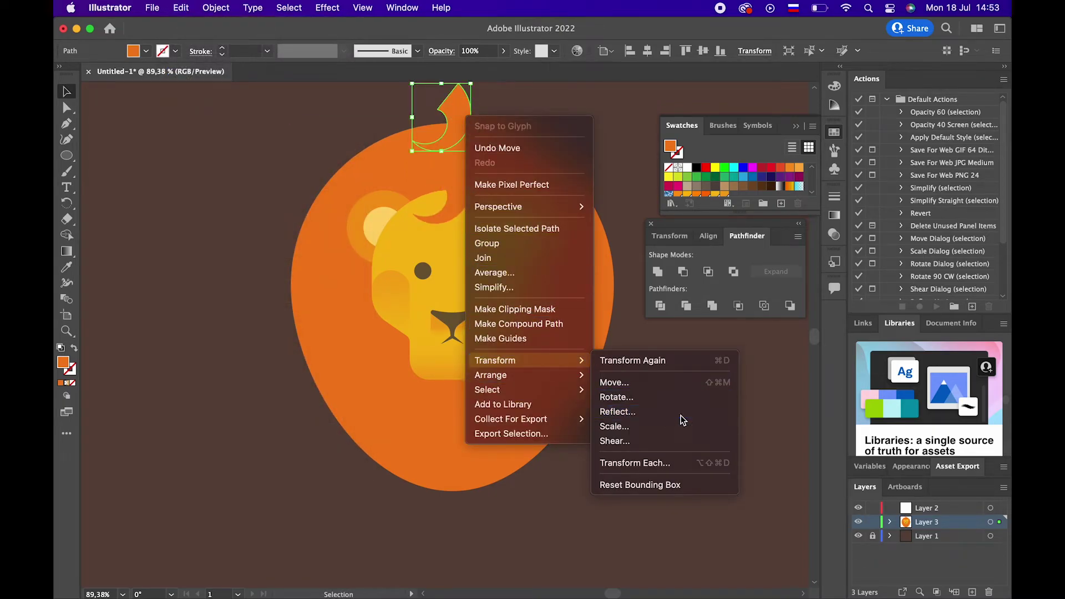
left_click(479, 246)
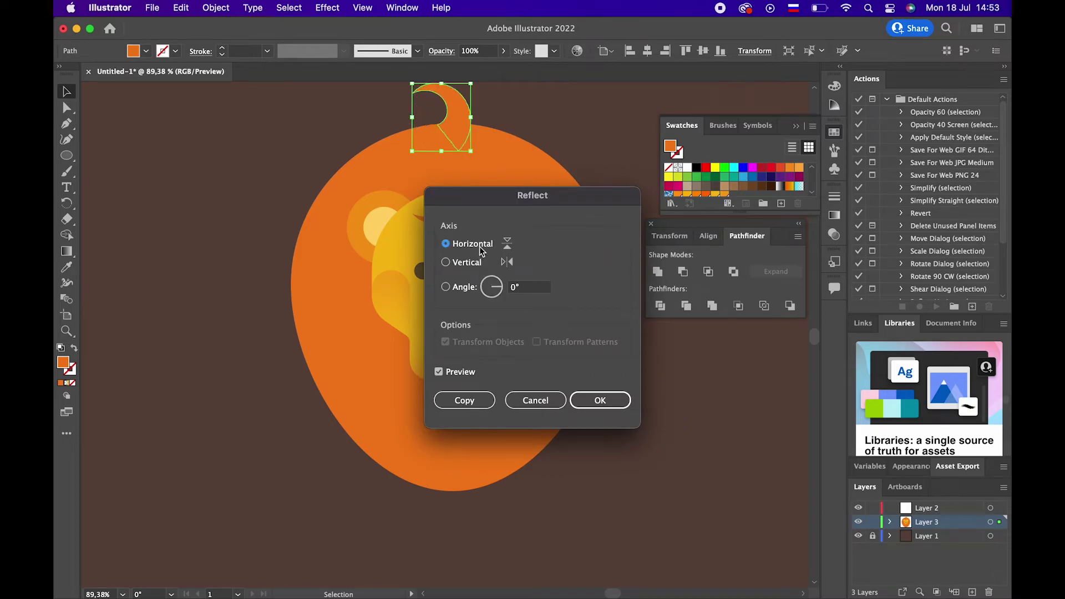
left_click(471, 261)
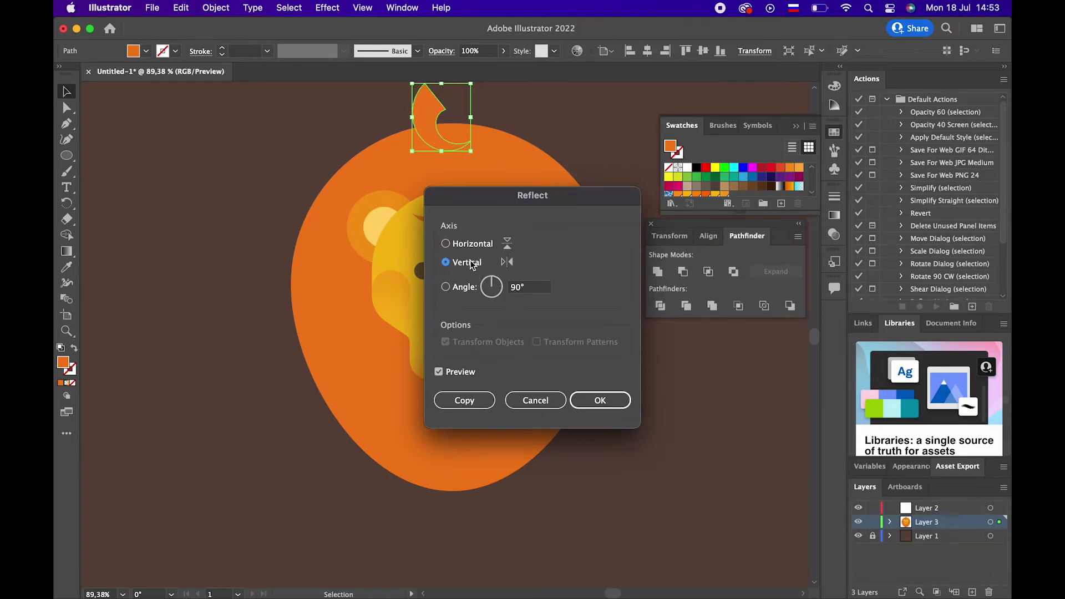
left_click(472, 246)
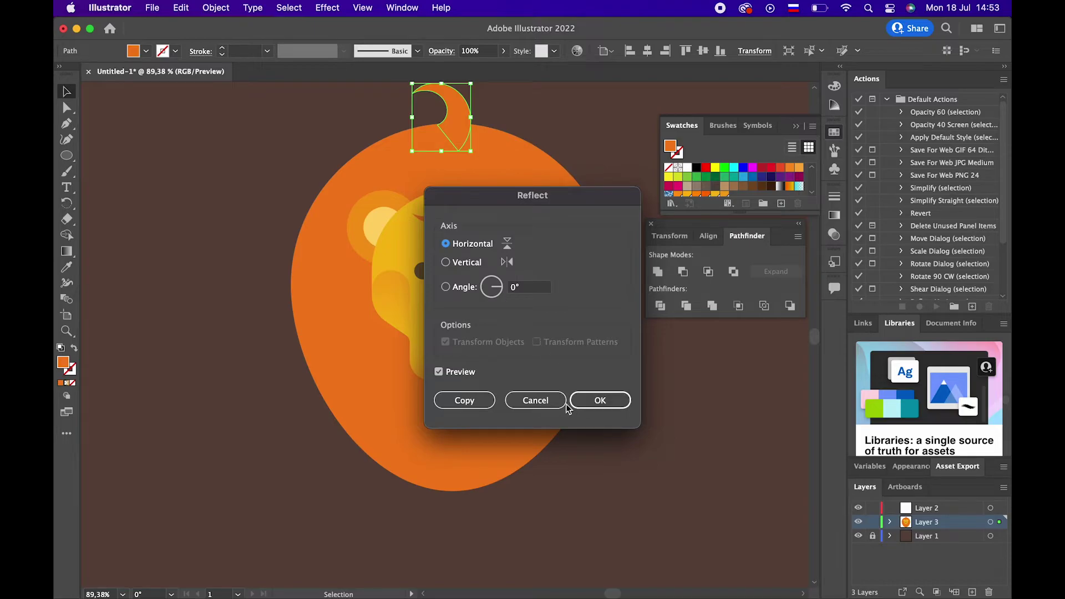
left_click(600, 400)
key("z")
left_click(514, 152)
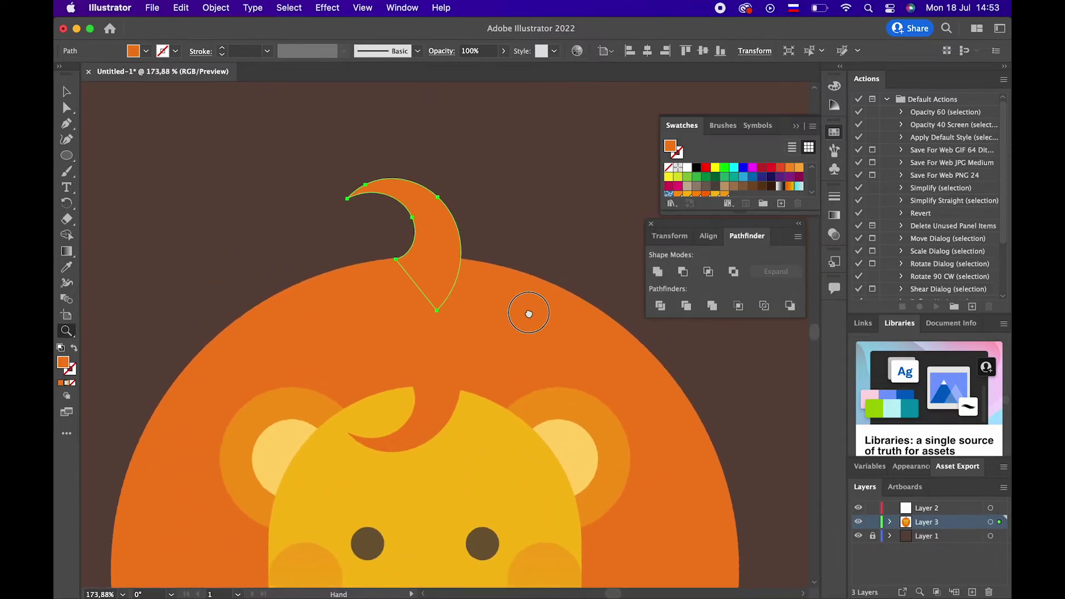
Rotate, move and slightly shrink the copied curl onto the mane's upper right
left_click(68, 92)
mouse_move(480, 197)
left_mouse_down()
mouse_move(492, 226)
mouse_move(445, 258)
mouse_move(456, 249)
mouse_move(505, 282)
left_mouse_up()
left_click(466, 230)
left_click(495, 238)
left_click(454, 248)
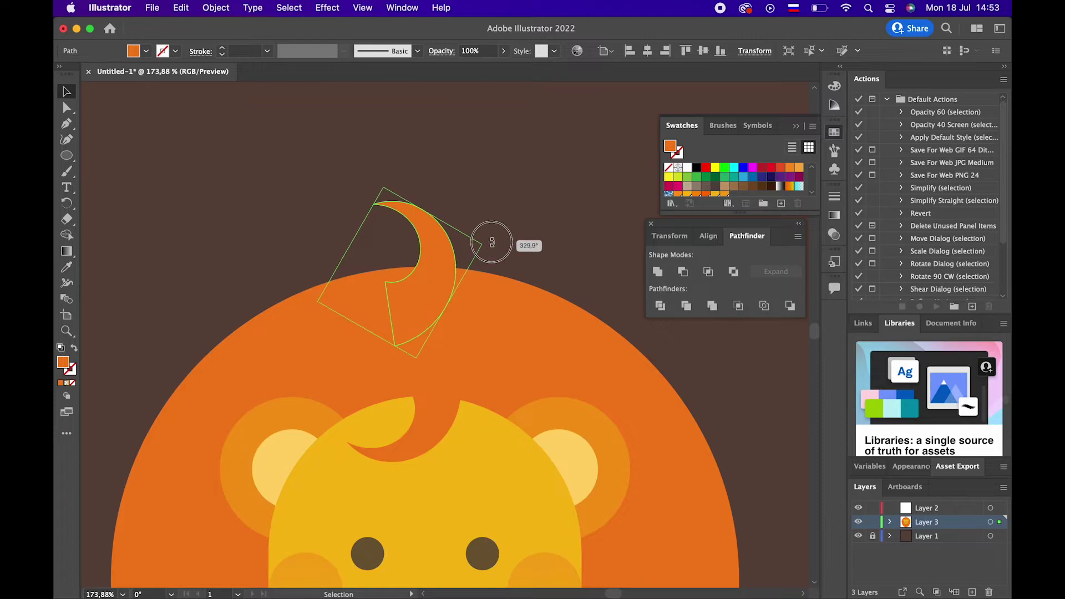
left_click_drag(448, 259, 561, 270)
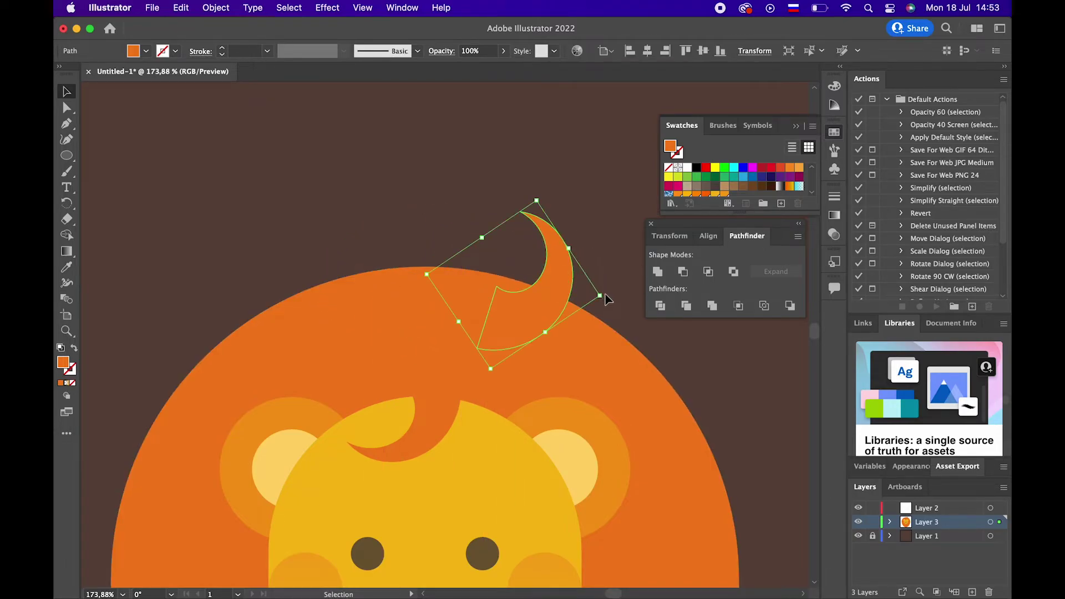
left_click_drag(606, 300, 602, 303)
left_click(601, 255)
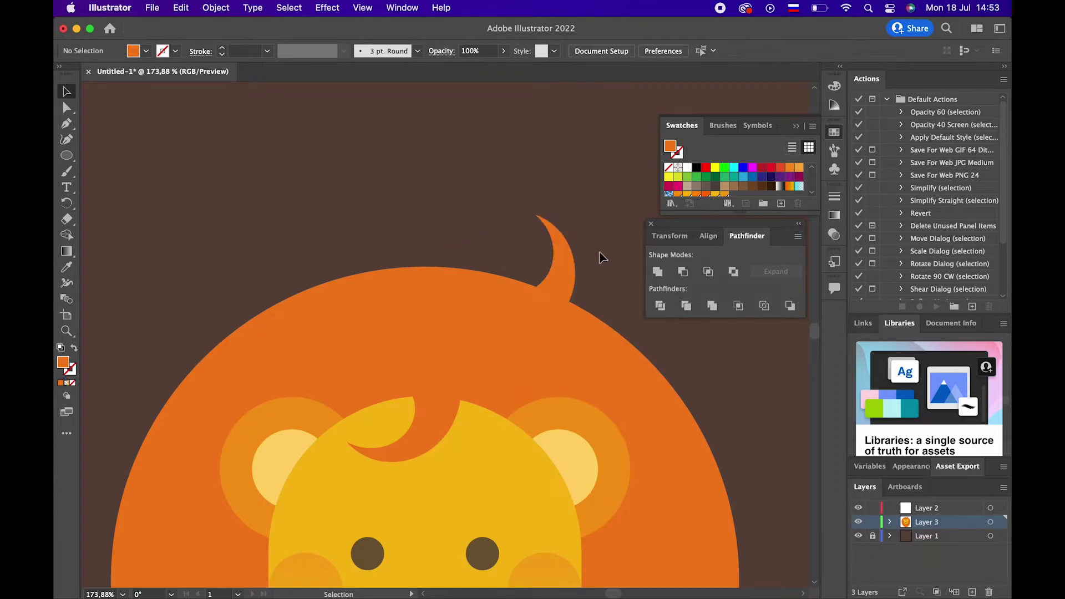
left_click(550, 275)
mouse_move(591, 304)
left_mouse_down()
mouse_move(506, 279)
mouse_move(596, 308)
left_mouse_up()
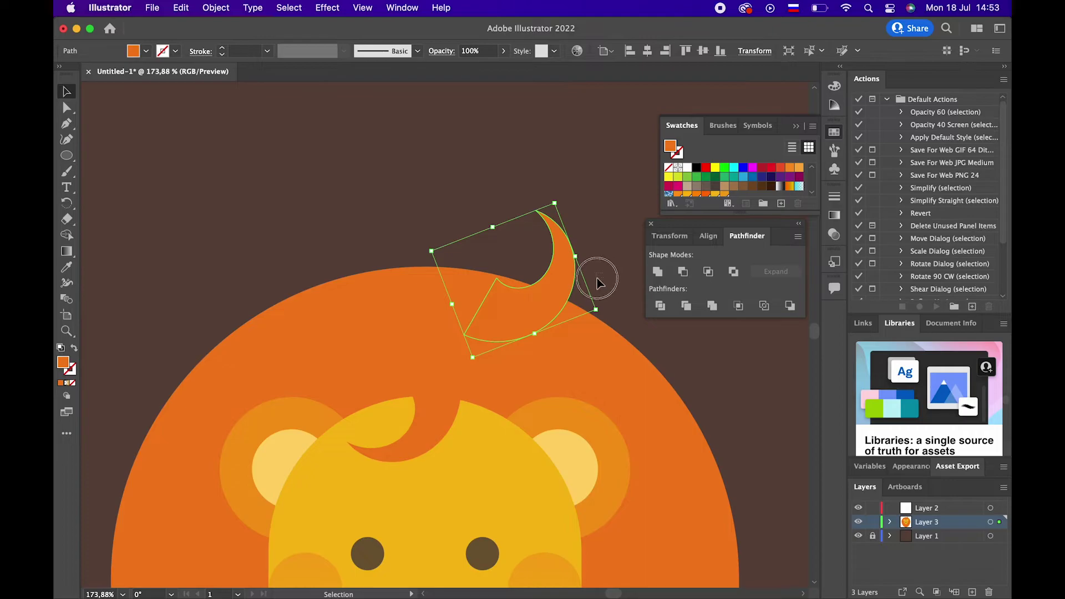
Send the curl behind the mane and unite the two with Pathfinder
left_click(507, 342, "shift")
right_click(533, 304)
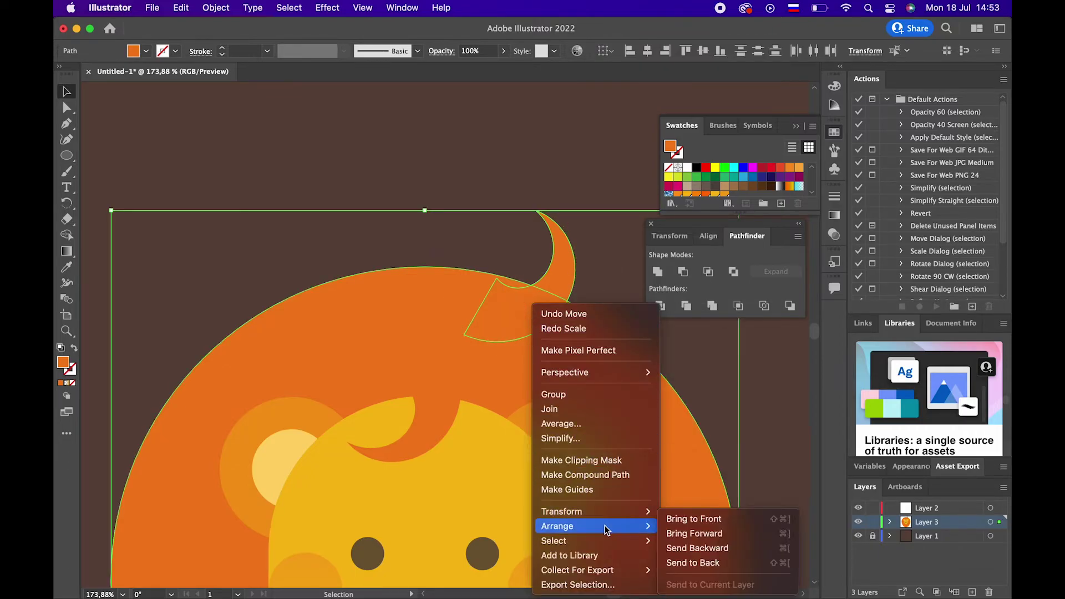
left_click(713, 561)
left_click(659, 272)
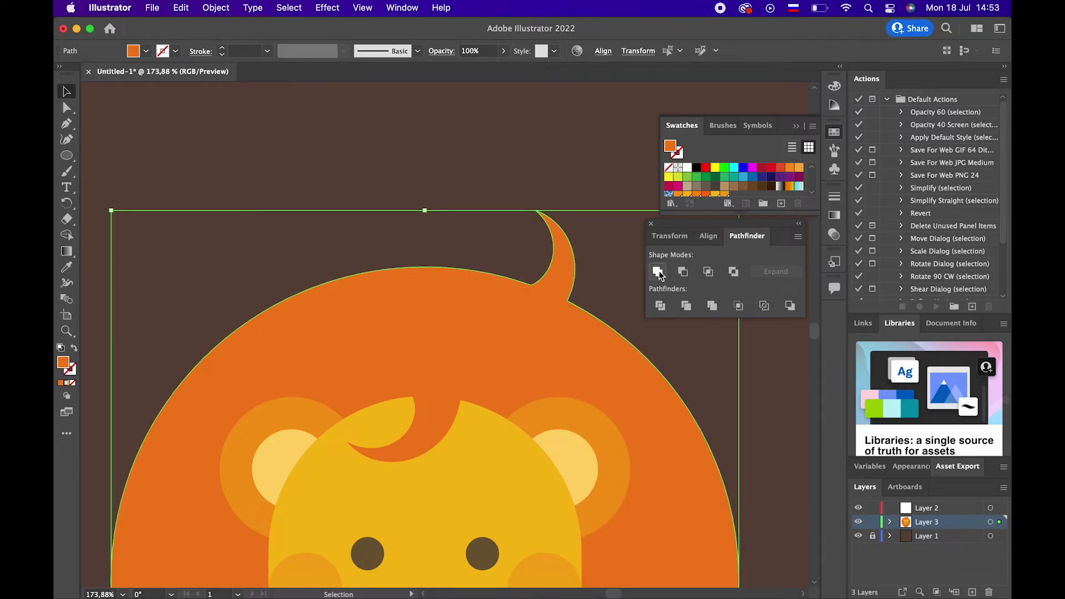
Round the anchor where the tuft meets the mane using Direct Selection
left_click(67, 107)
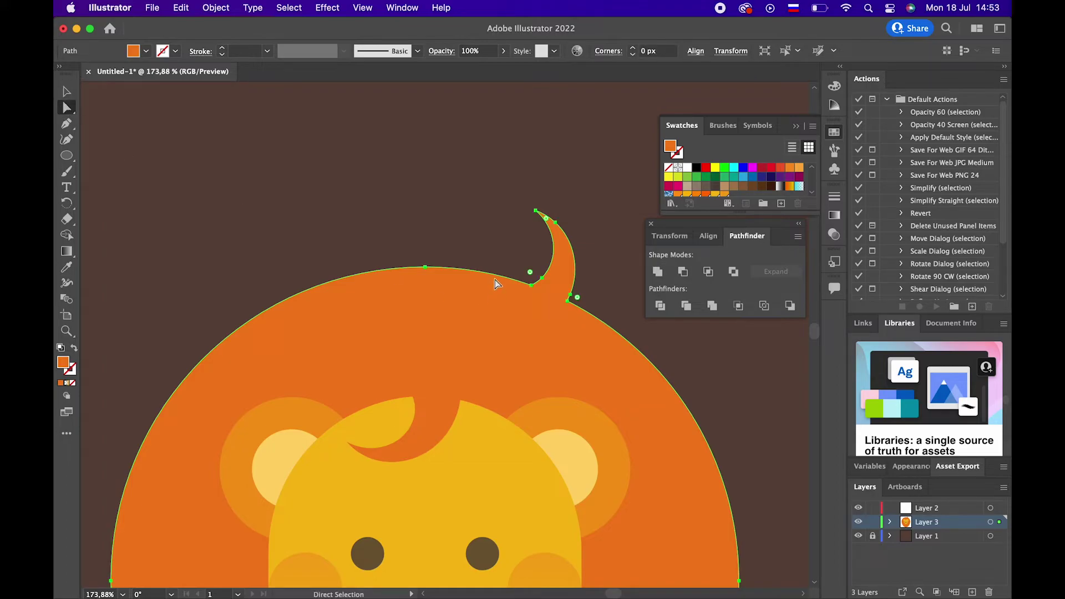
left_click(532, 317)
key("z")
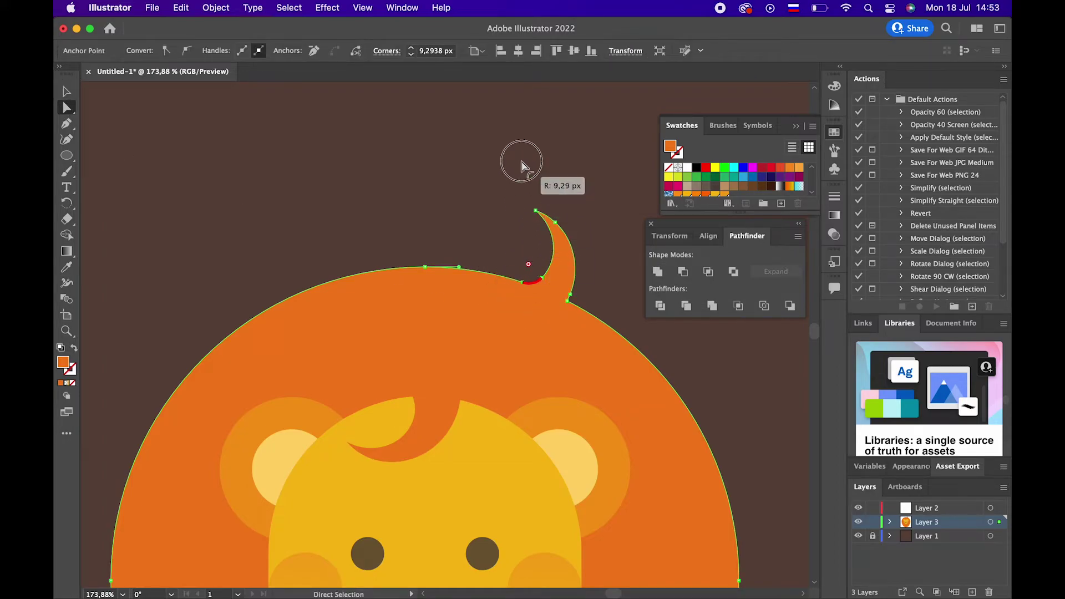
left_click(621, 283)
left_click_drag(622, 283, 423, 288)
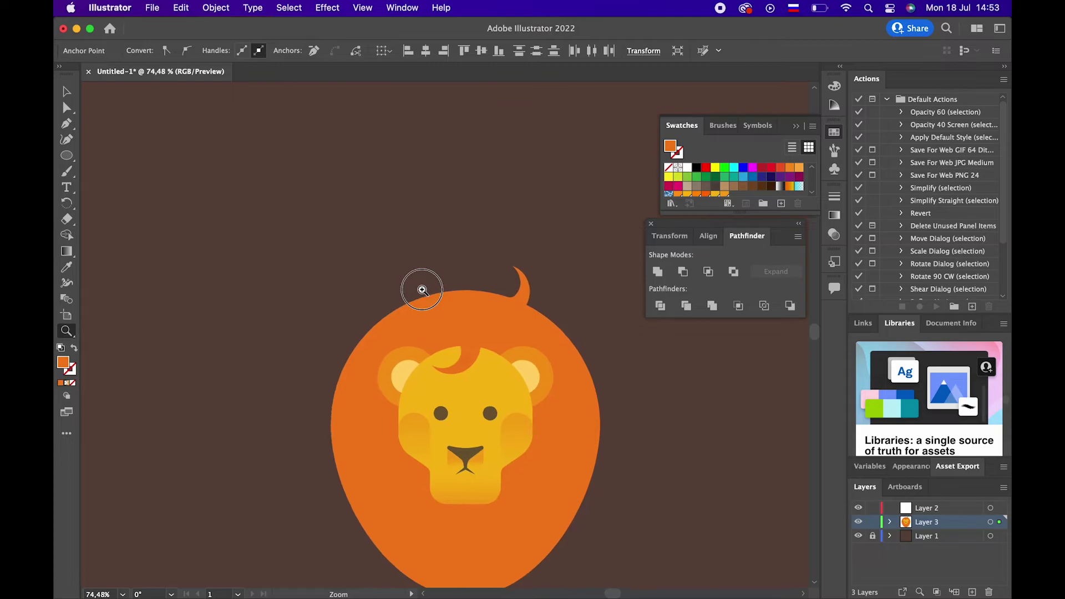
left_click_drag(476, 374, 481, 254)
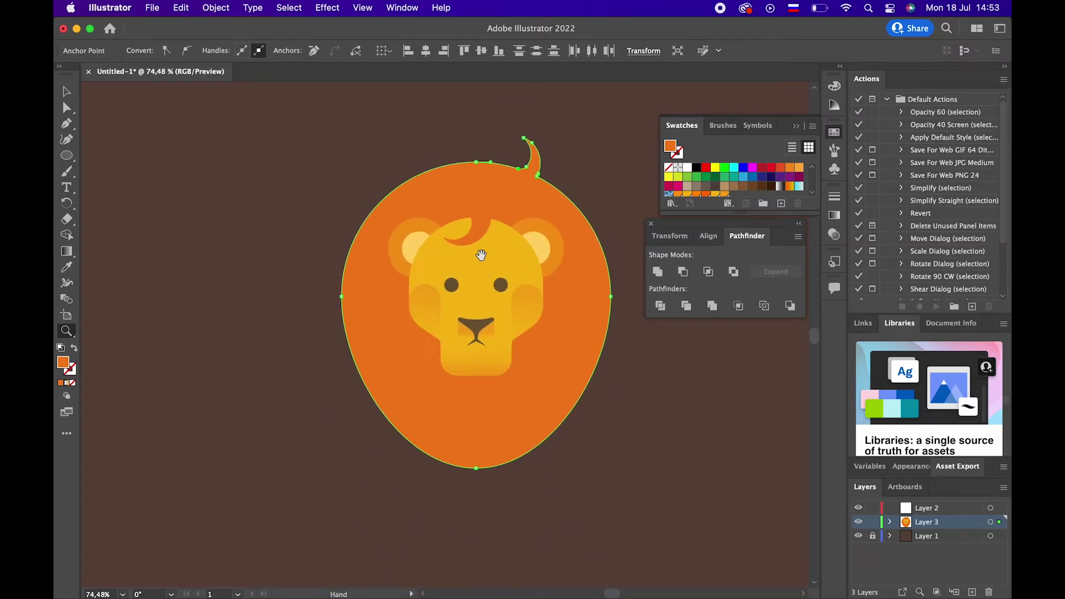
left_click(171, 249, "ctrl")
Draw a small triangle with the Pen tool over the mane's upper-left edge
left_click(366, 185)
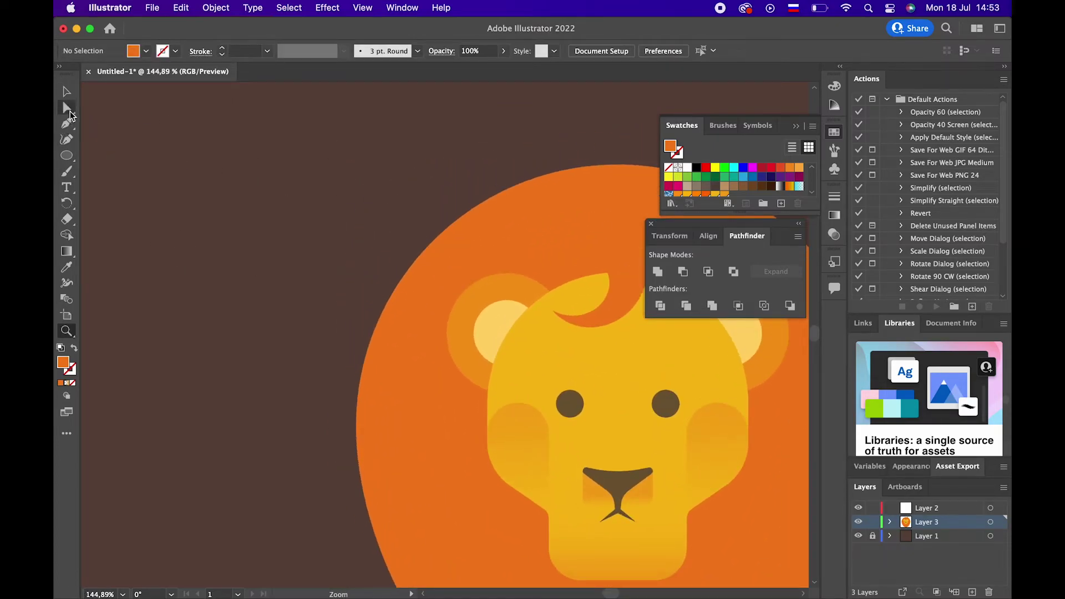
left_click_drag(328, 204, 120, 202)
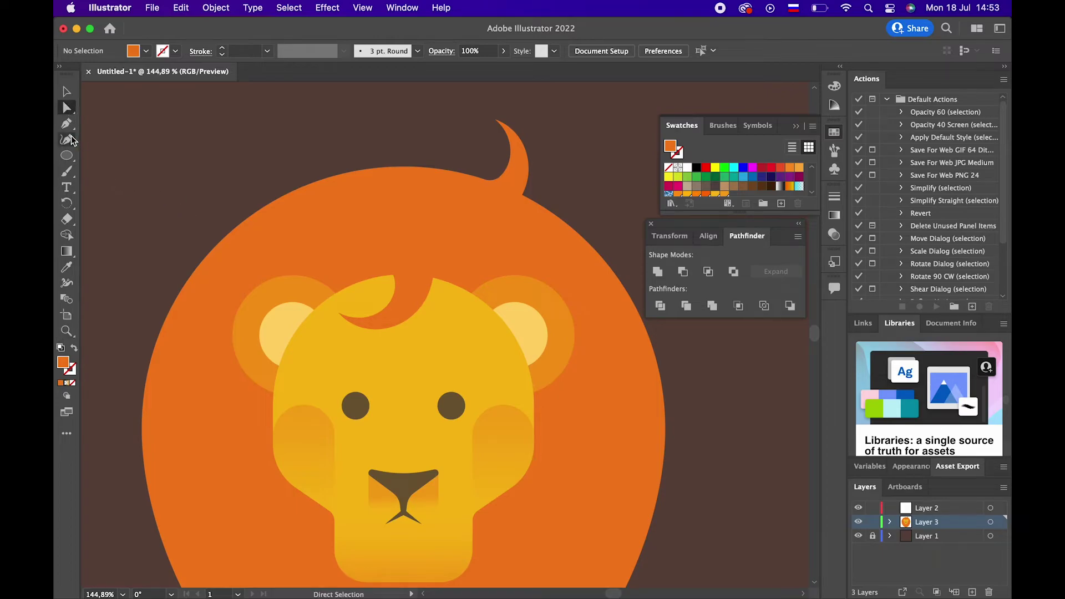
left_click(67, 123)
left_click_drag(243, 228, 263, 206)
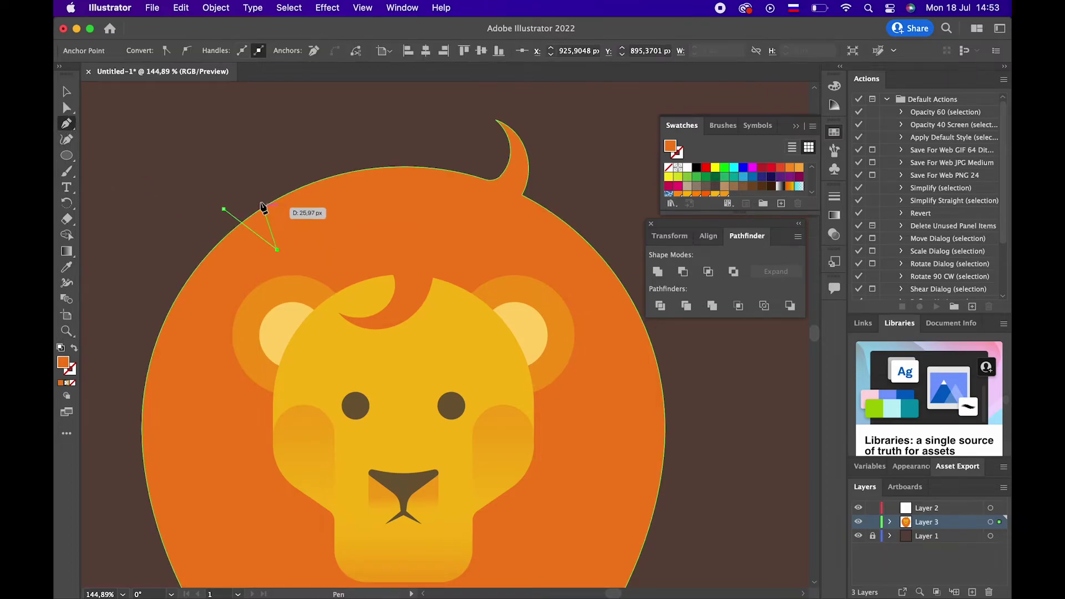
left_click(251, 188)
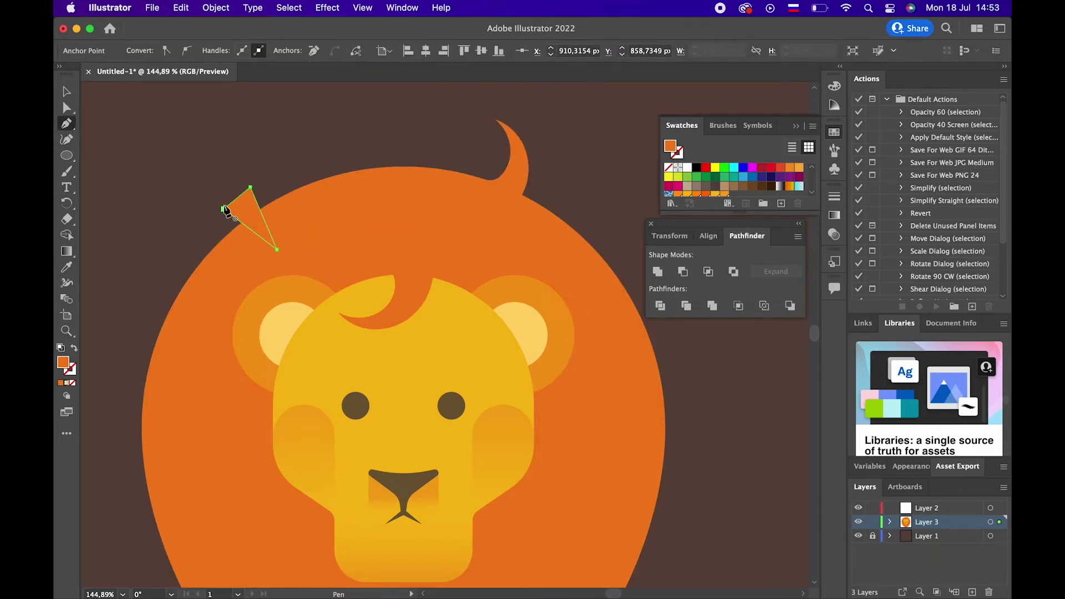
left_click(223, 210)
Send the mane behind the face and divide it with the triangle using Pathfinder
left_click(66, 92)
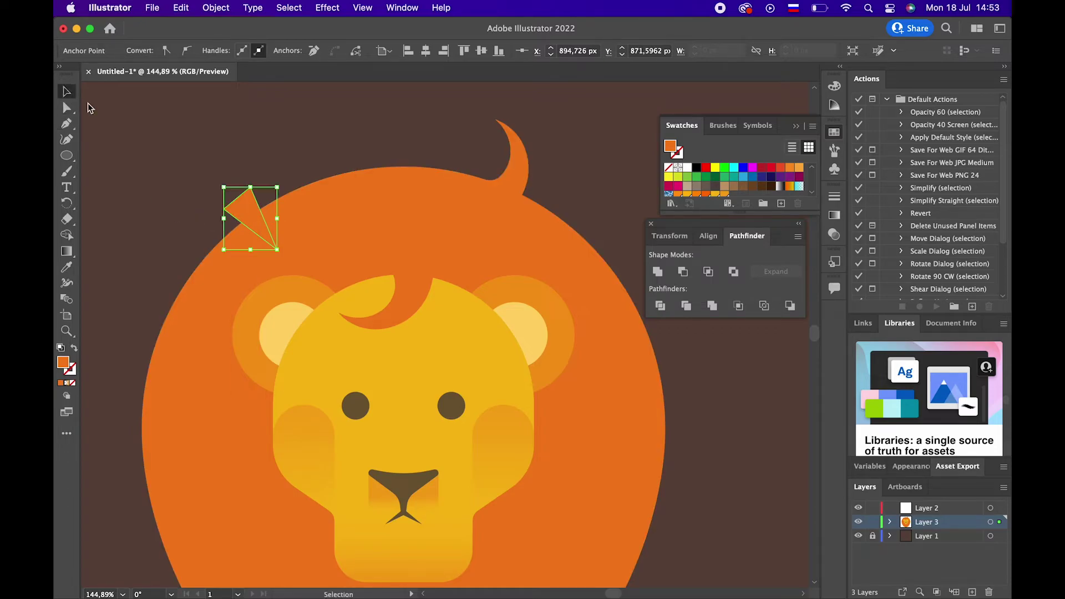
left_click(284, 244)
right_click(304, 216)
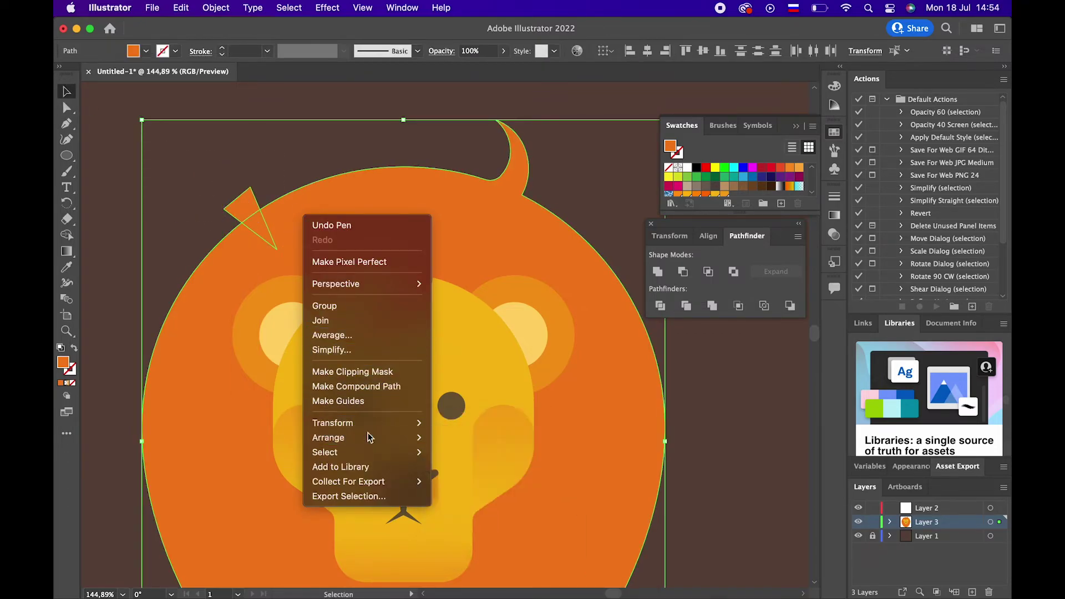
right_click(329, 248)
mouse_move(354, 472)
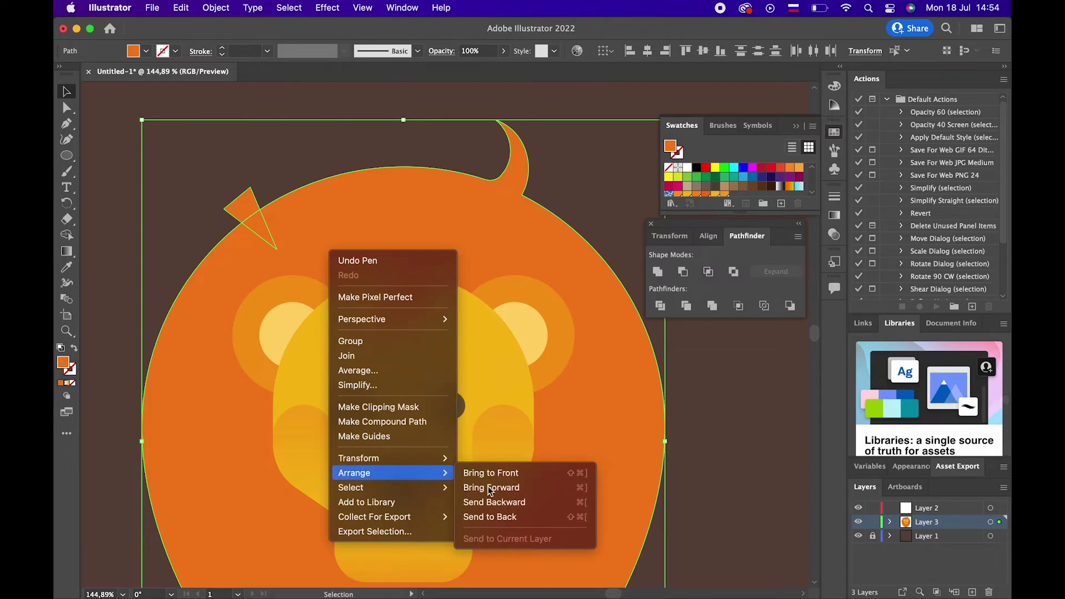
left_click(489, 516)
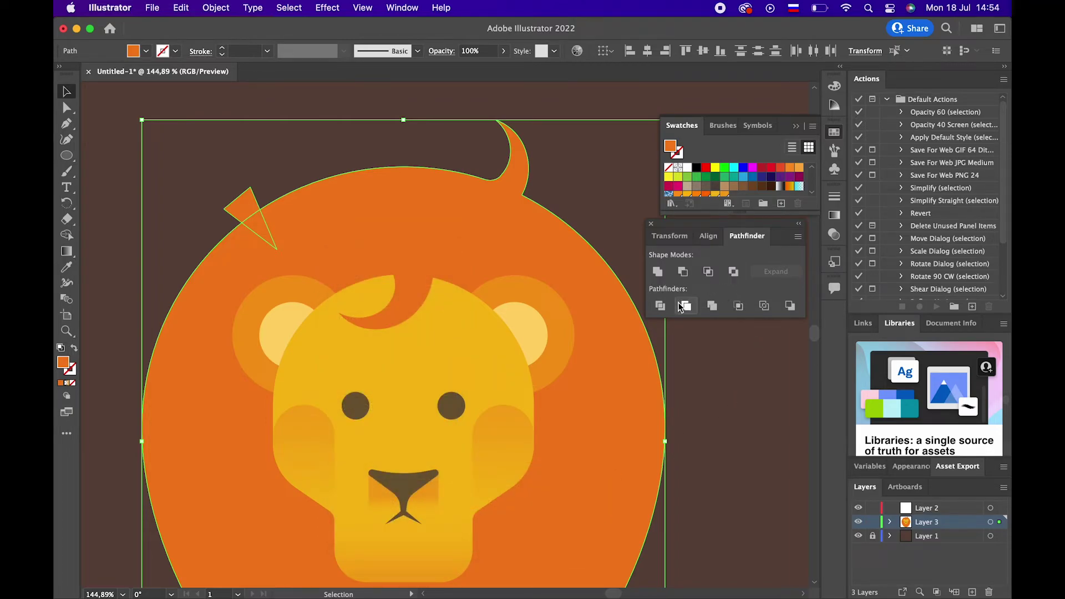
left_click(657, 307)
Ungroup the divided pieces and delete the small triangle to notch the mane
right_click(241, 221)
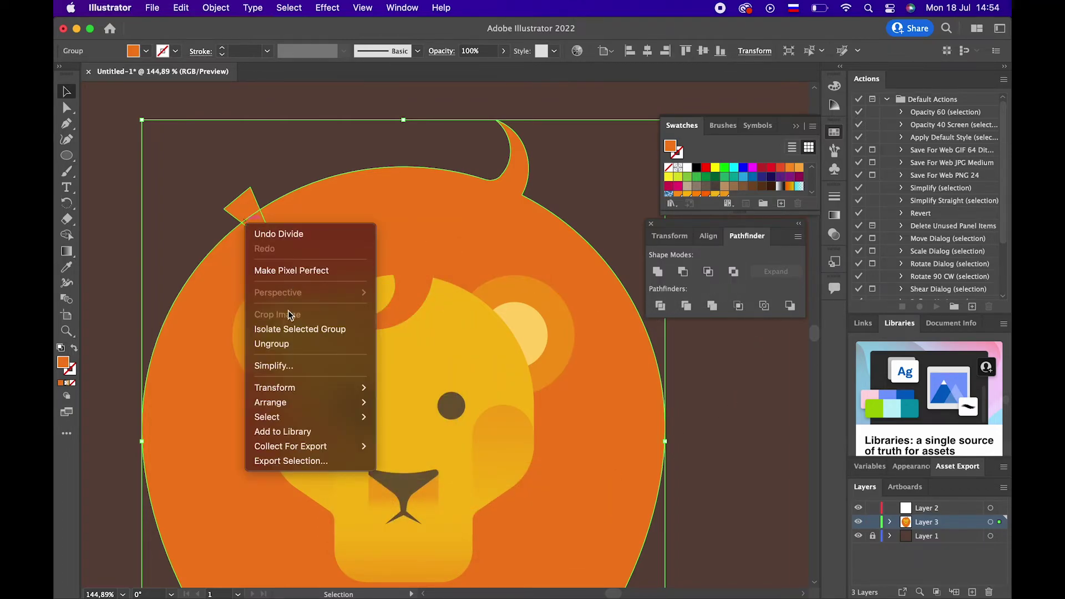
left_click(278, 345)
mouse_move(225, 170)
left_mouse_down()
mouse_move(253, 223)
mouse_move(247, 202)
left_mouse_up()
key("Delete")
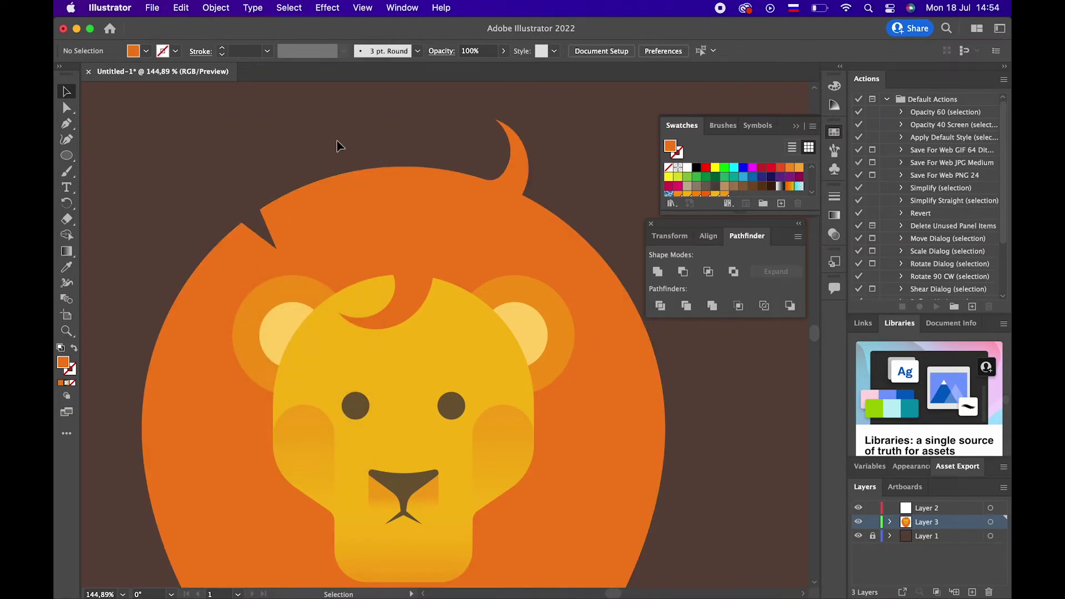
key("z")
left_click(236, 195, "alt")
left_click(292, 214)
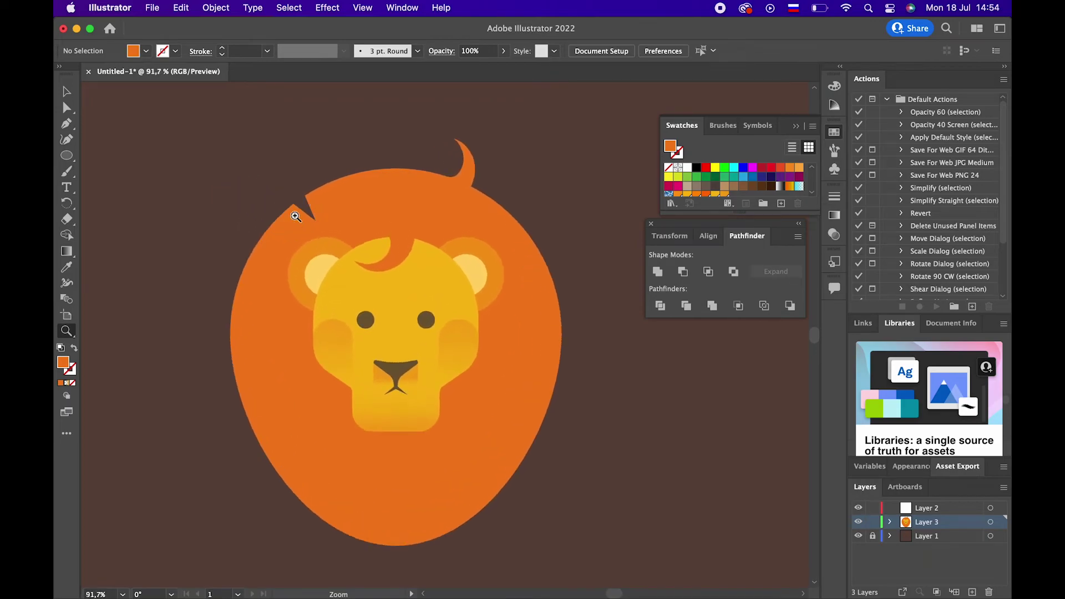
mouse_move(293, 215)
left_mouse_down()
mouse_move(514, 298)
mouse_move(373, 313)
left_mouse_up()
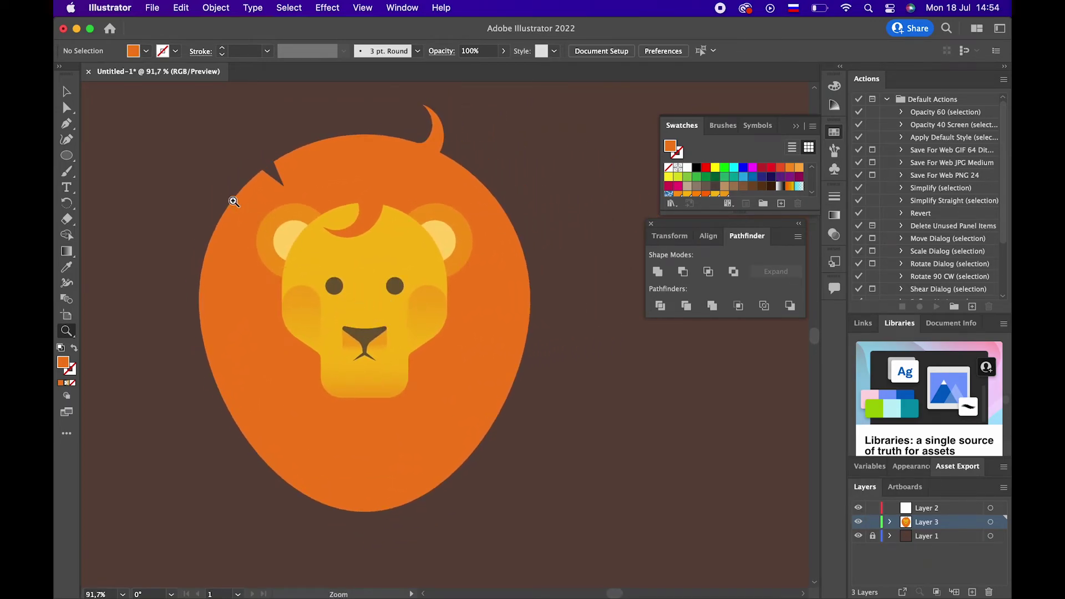
key("v")
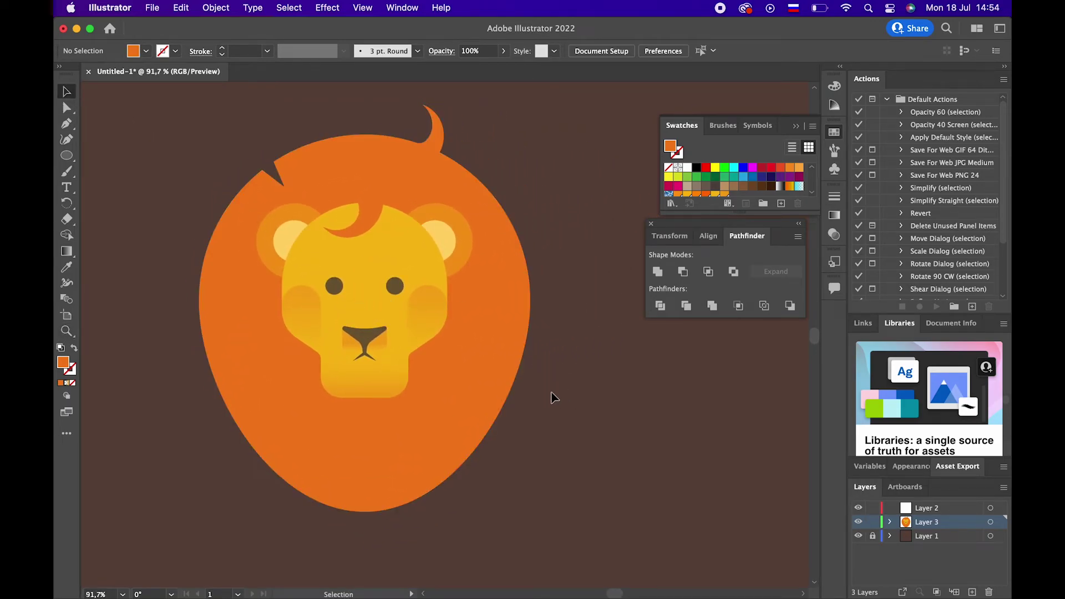
left_click_drag(552, 398, 582, 399)
Save the mane's orange as a swatch, change it to redder orange #EF671B, and save that too
left_click(522, 400)
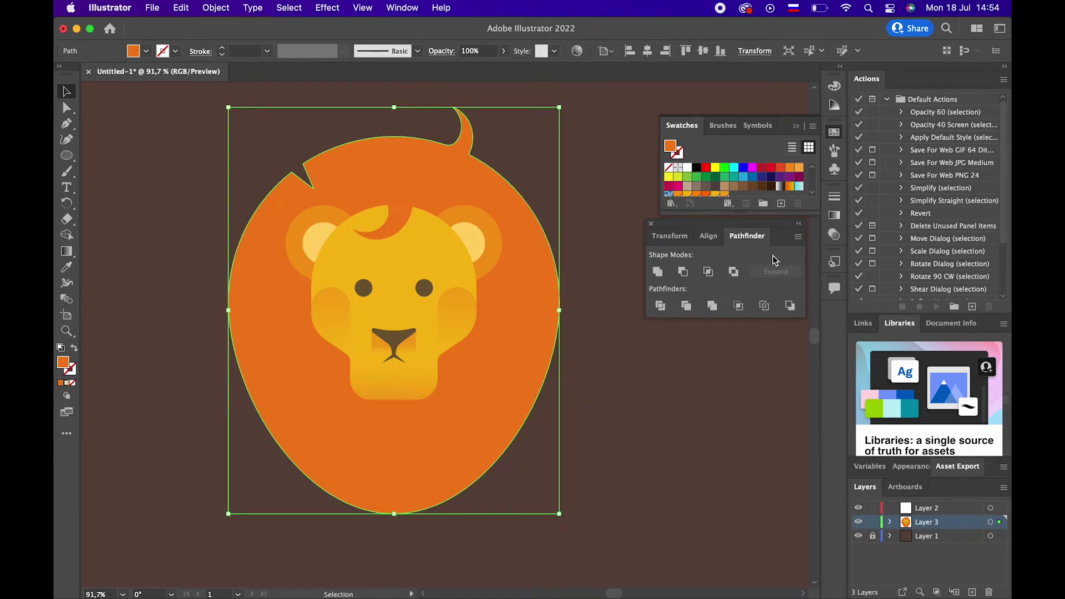
left_click(781, 203)
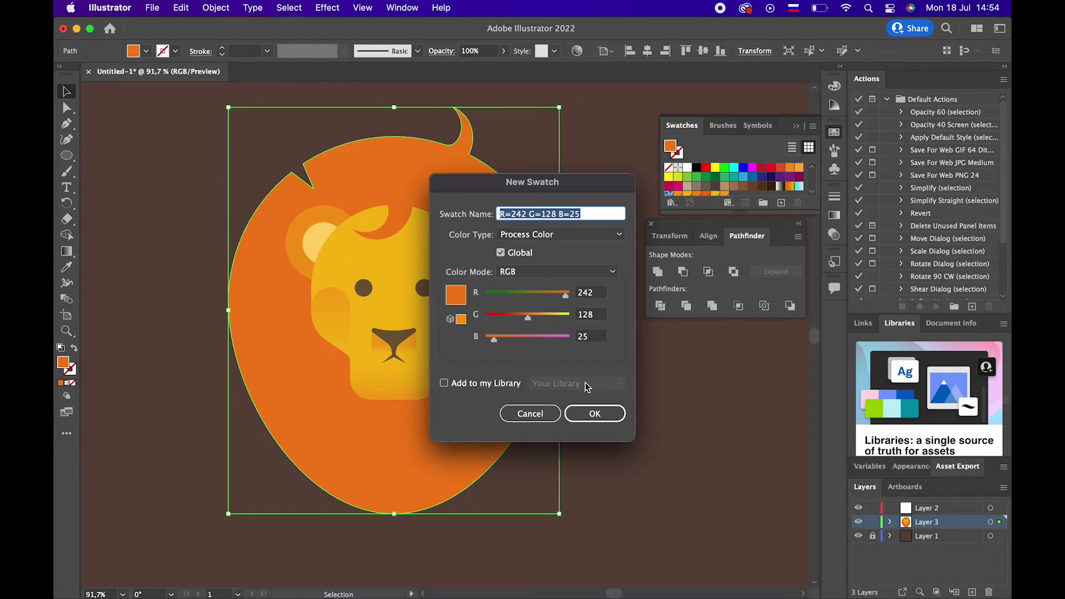
left_click(595, 413)
double_click(62, 364)
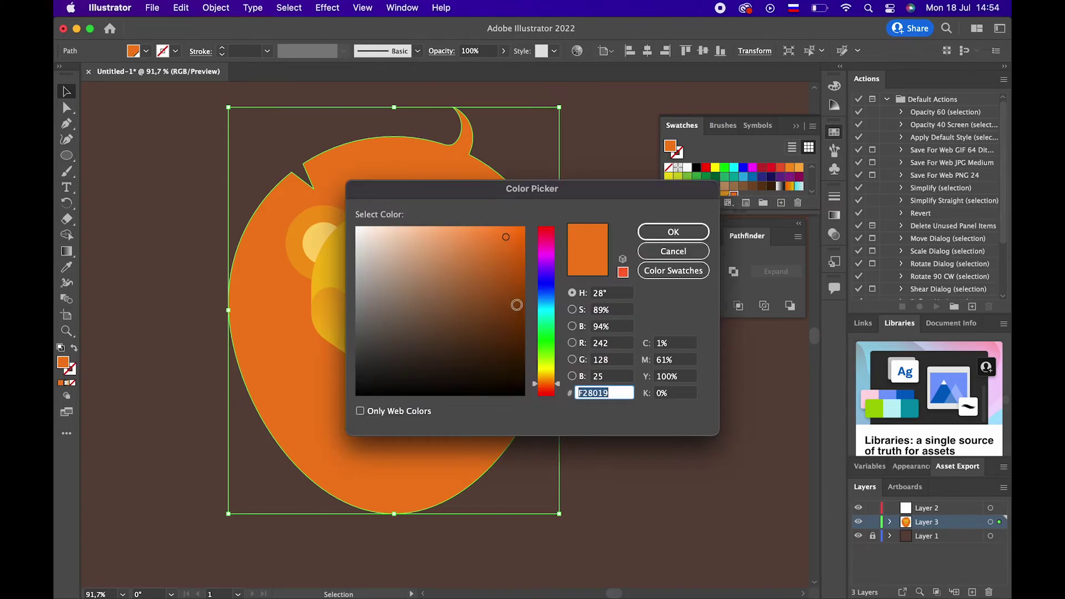
left_click_drag(556, 388, 559, 387)
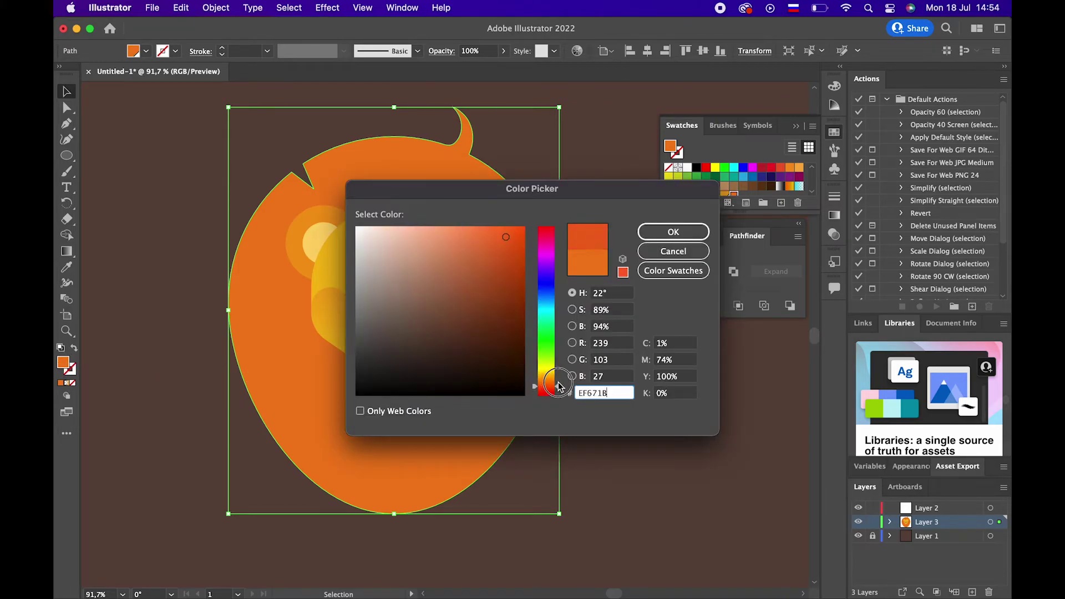
left_click(666, 234)
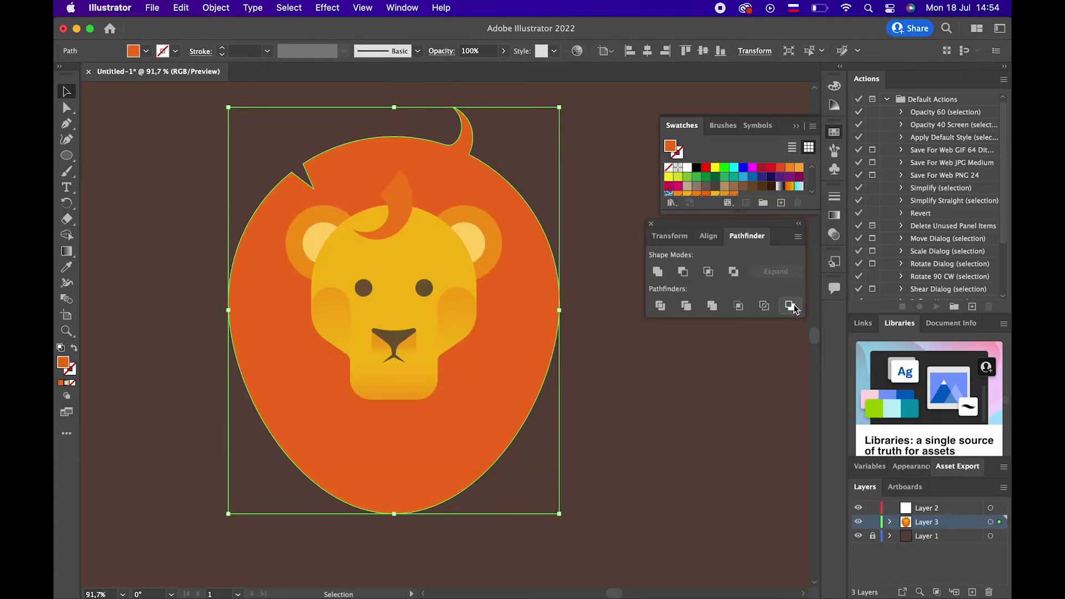
left_click(781, 203)
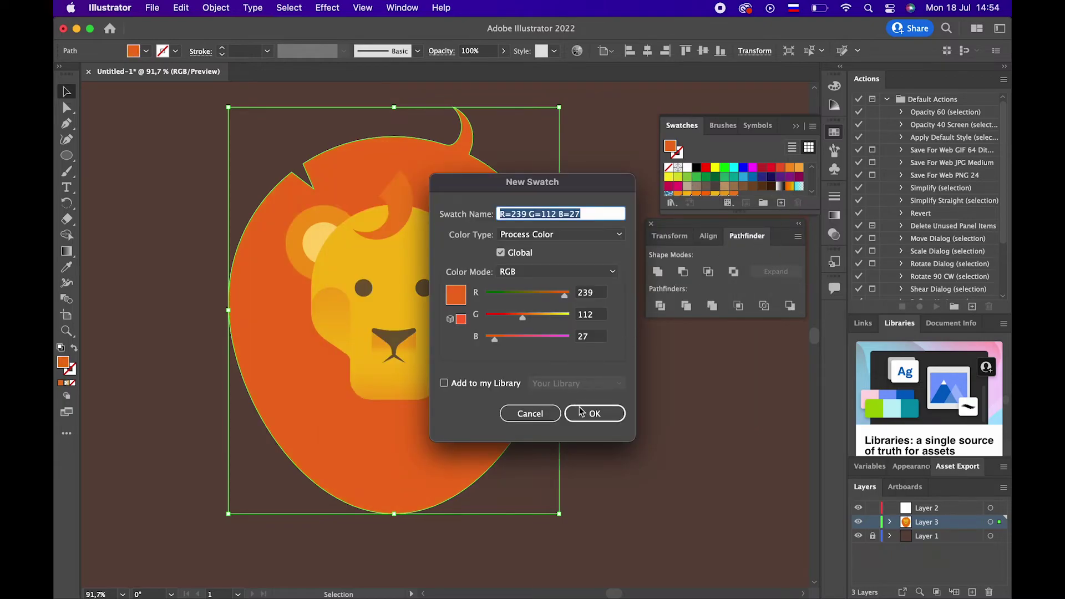
left_click(580, 411)
Apply a vertical gradient fill to the mane and position its gradient line
left_click(67, 251)
left_click(250, 323)
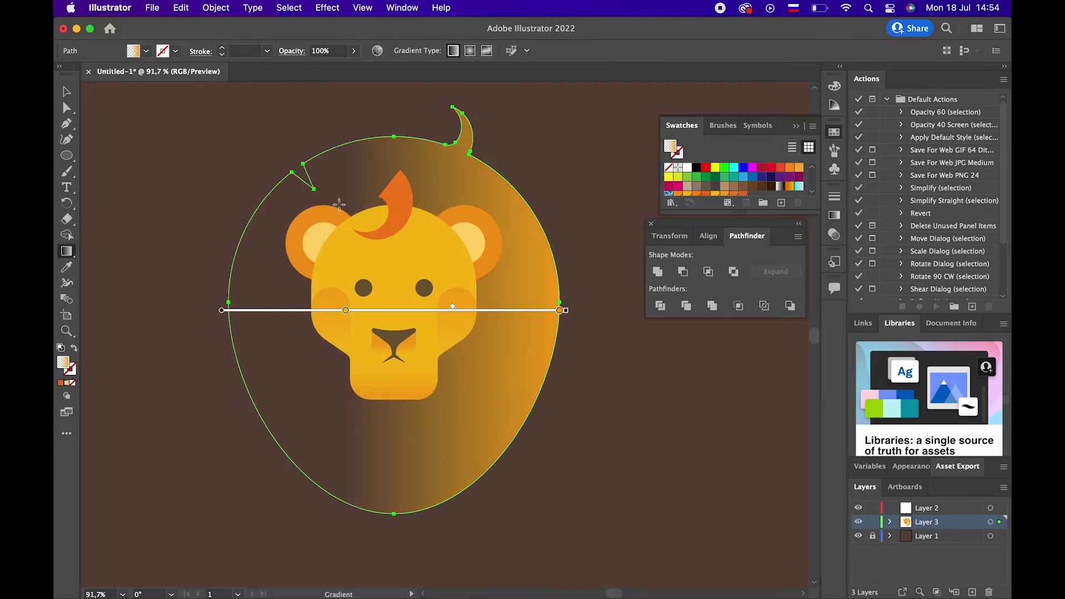
left_click_drag(351, 162, 327, 478)
left_click_drag(352, 211, 395, 211)
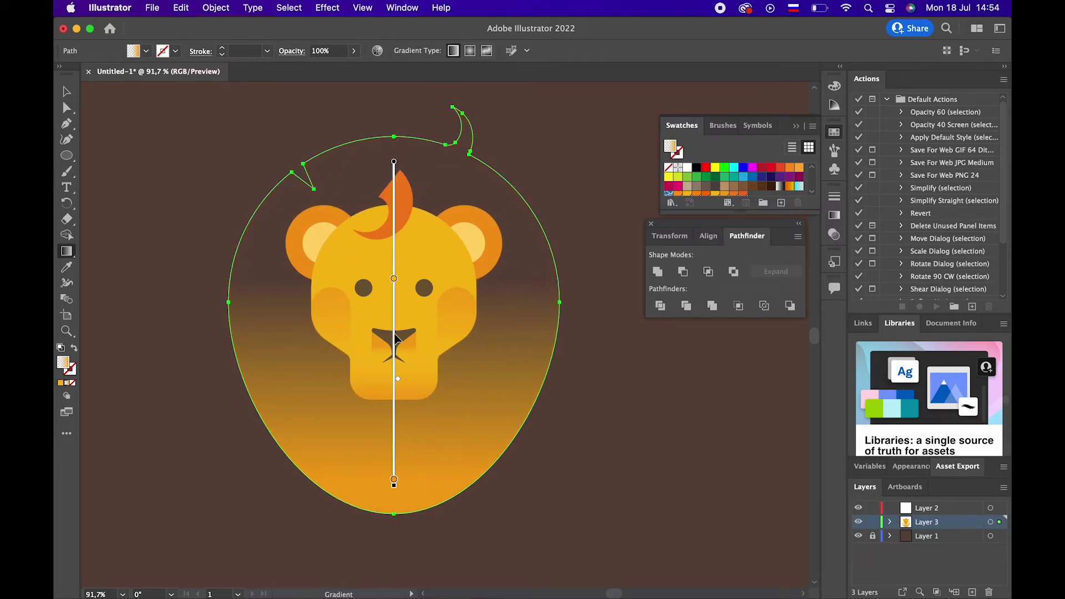
left_click(69, 91)
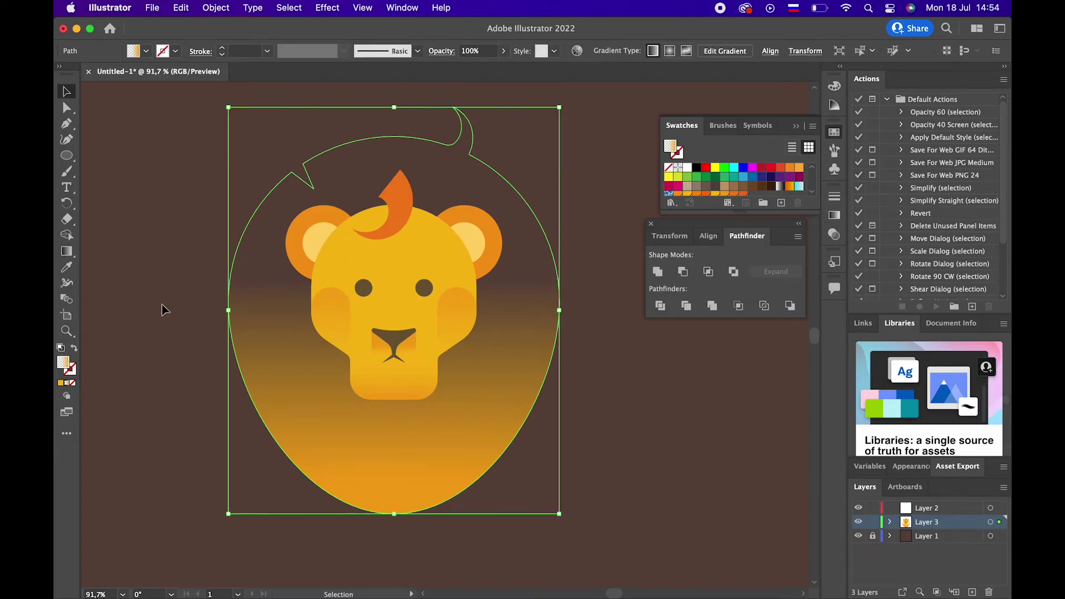
left_click(67, 251)
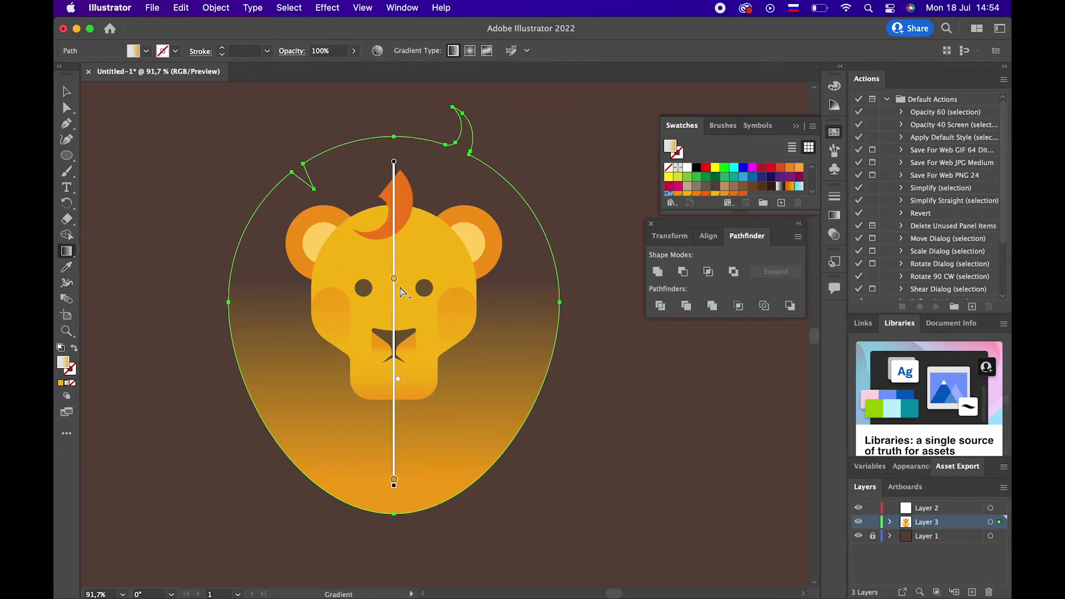
mouse_move(394, 280)
left_mouse_down()
mouse_move(394, 364)
mouse_move(393, 168)
left_mouse_up()
Set the top gradient stop to fully opaque orange and the bottom stop to darker red-orange
double_click(394, 168)
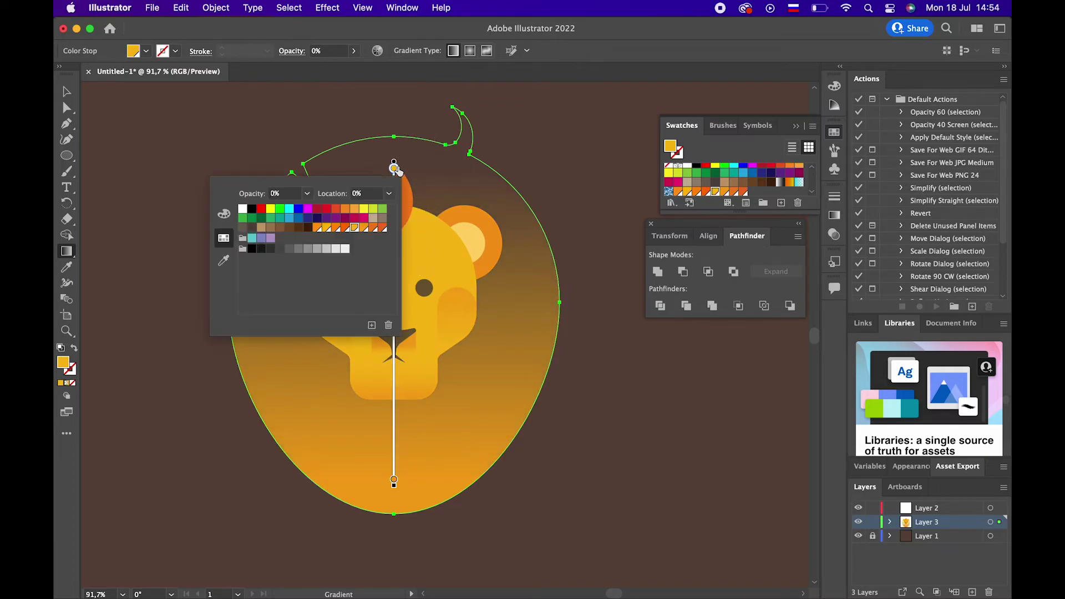
left_click(373, 230)
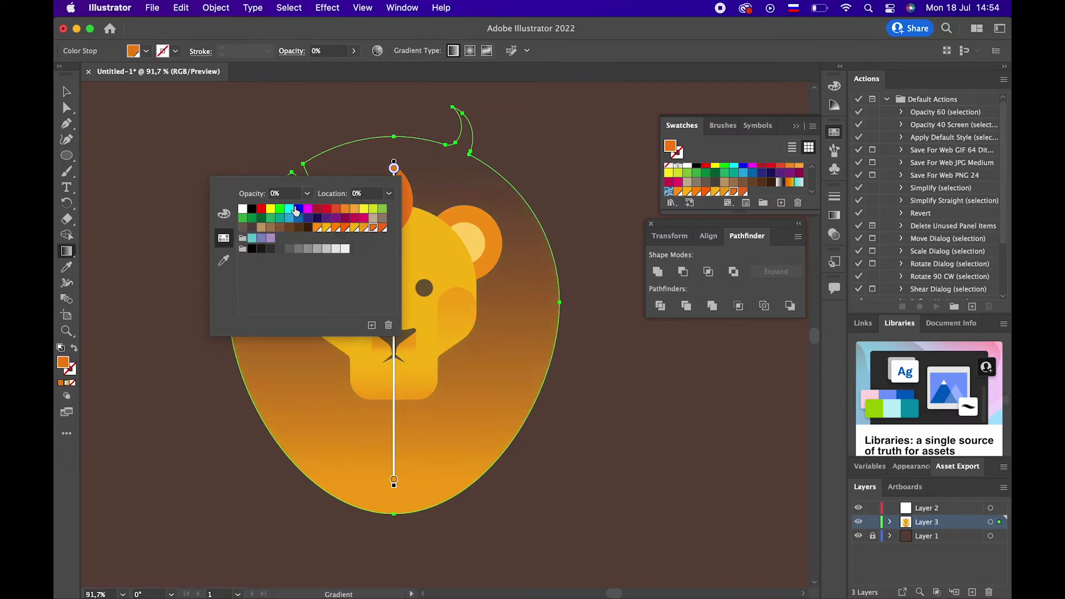
left_click(307, 193)
left_click(327, 354)
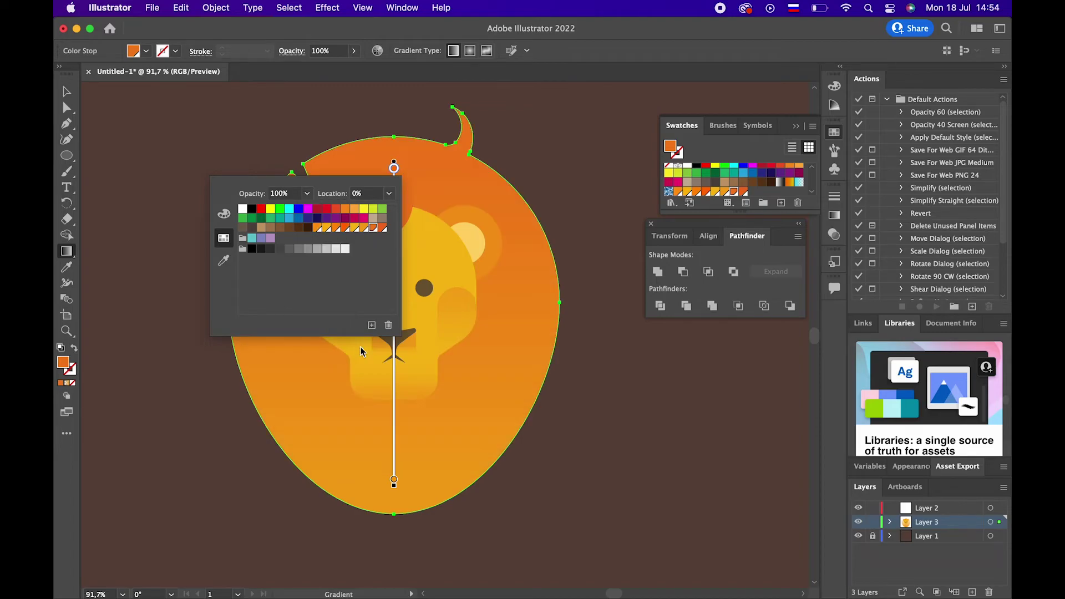
left_click(425, 292)
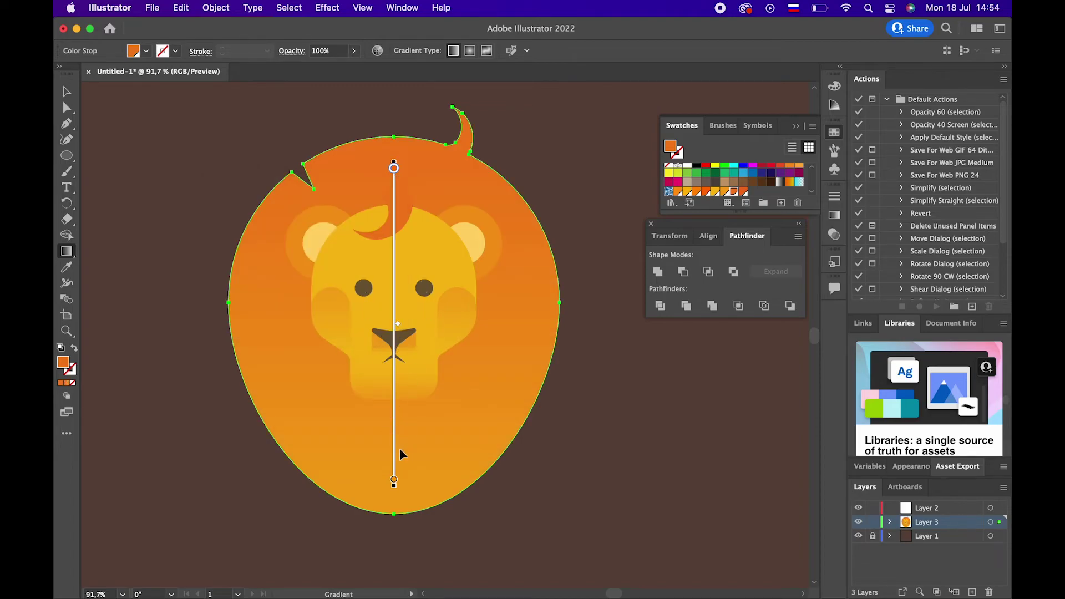
double_click(394, 480)
left_click(383, 364)
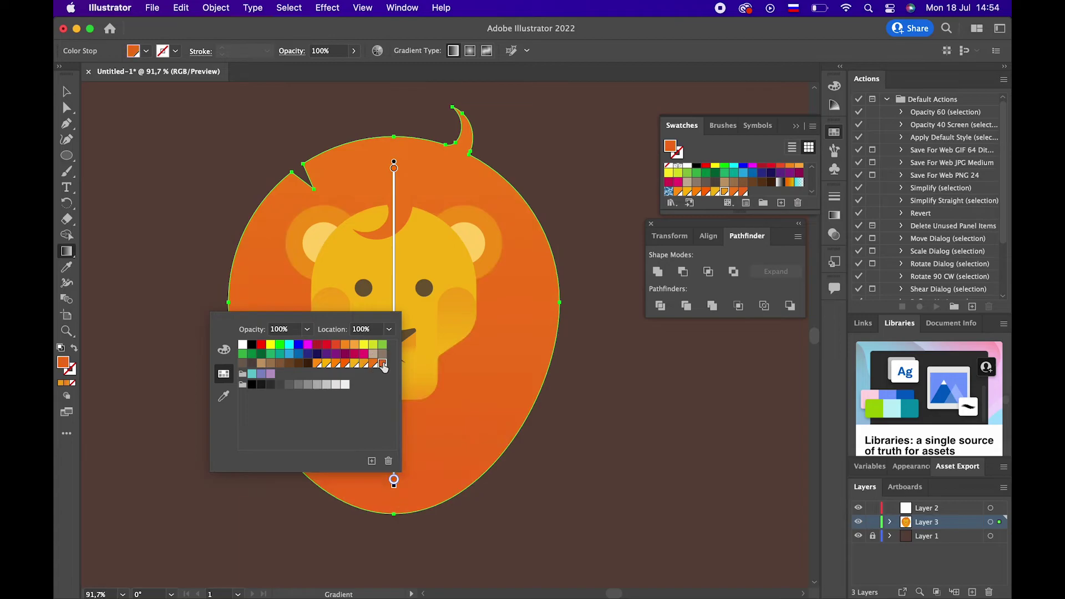
left_click(56, 87)
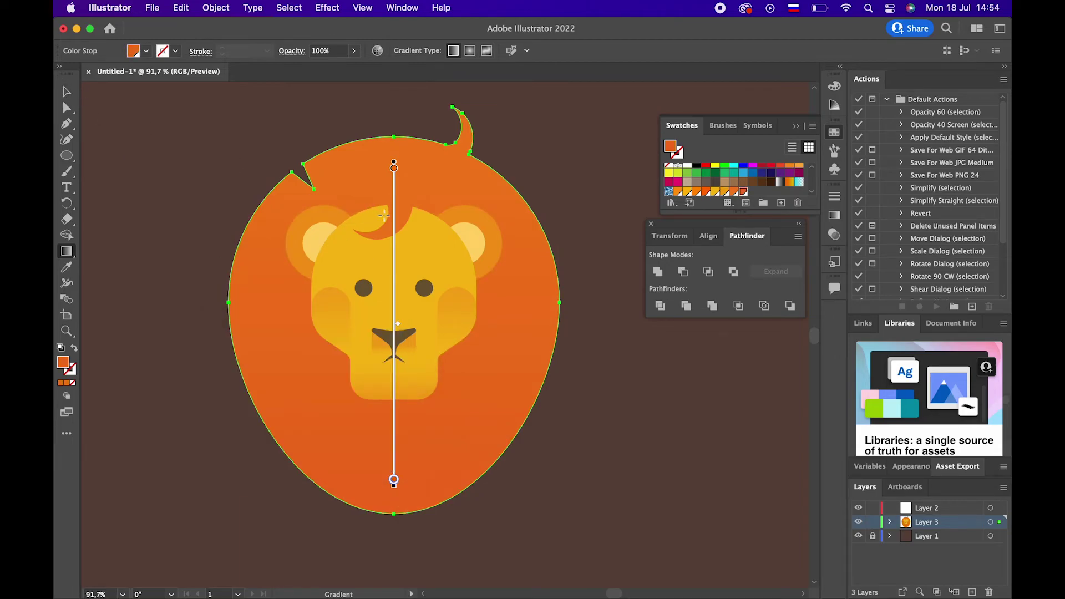
Shift the gradient lower on the mane, undo a stray change, and deselect
left_click_drag(391, 254, 393, 289)
left_click(616, 423)
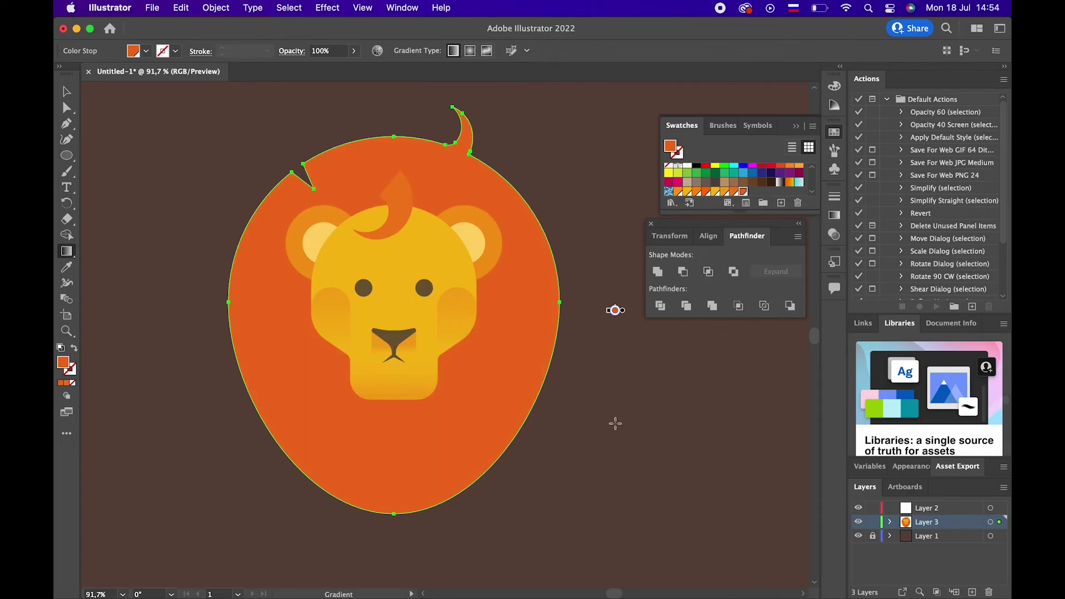
key("super+z")
left_click(67, 90)
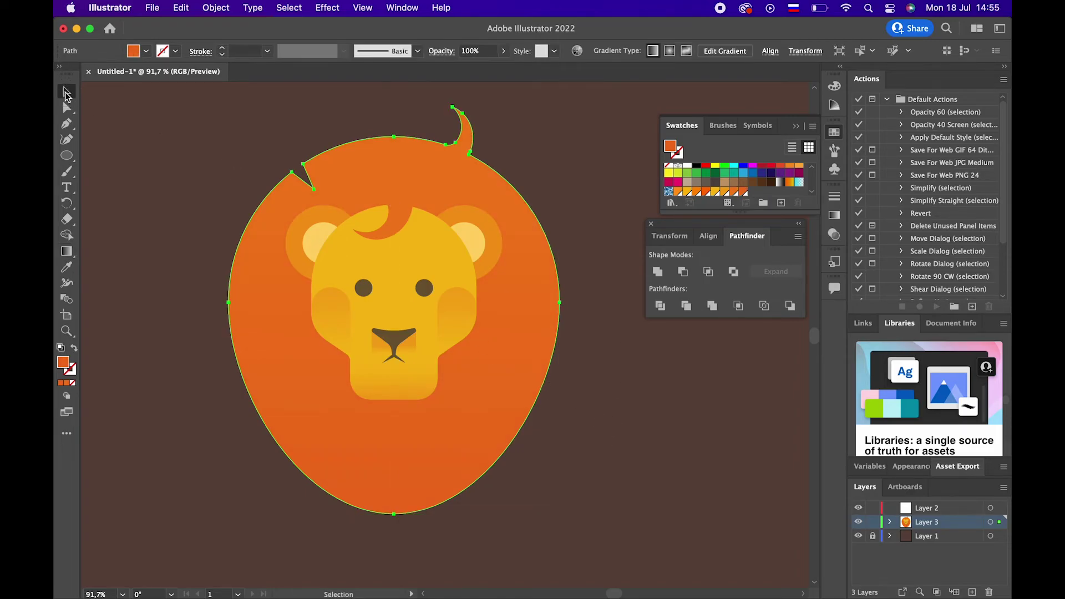
left_click(578, 411)
mouse_move(601, 423)
left_mouse_down()
mouse_move(581, 359)
mouse_move(623, 430)
left_mouse_up()
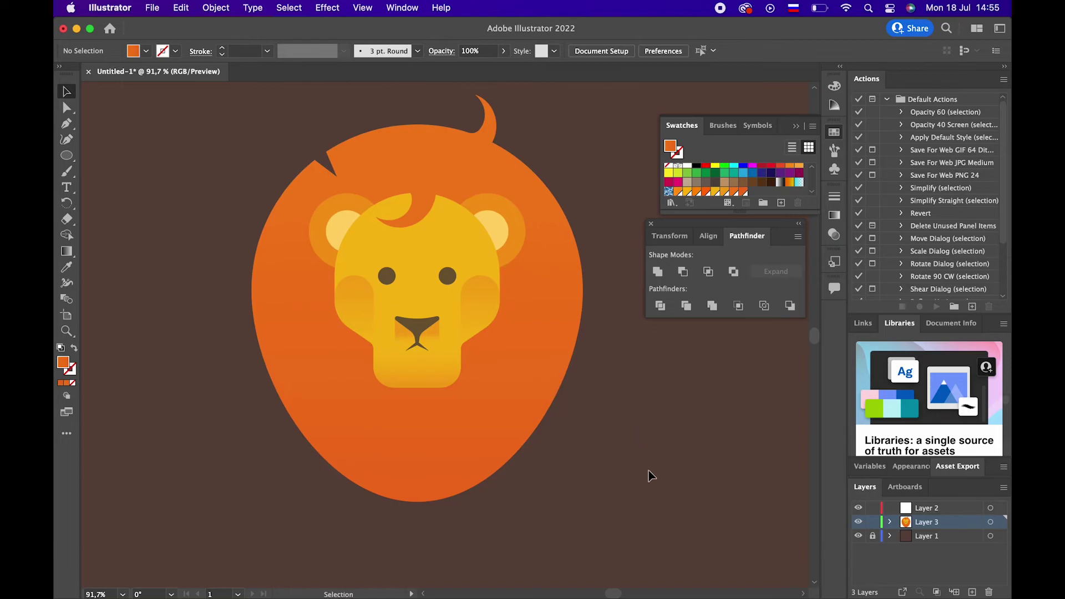
Zoom in closely on the lion's eyes and nose
left_click_drag(206, 88, 388, 299)
key("z")
left_click(559, 484)
left_click_drag(558, 484, 532, 315)
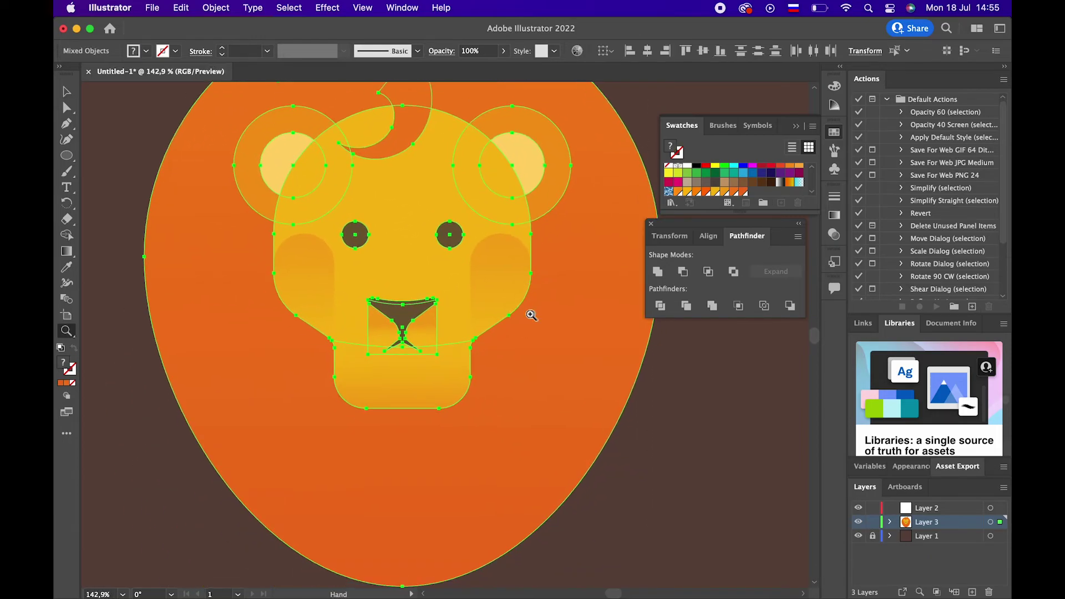
left_click(563, 385, "super")
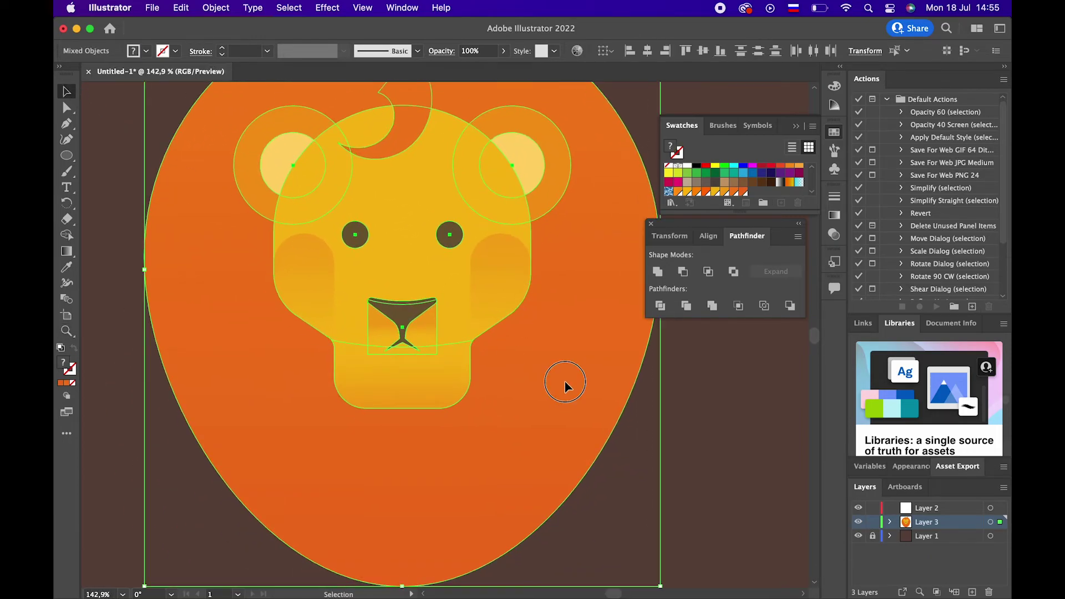
left_click(713, 457, "super")
left_click_drag(442, 245, 523, 304)
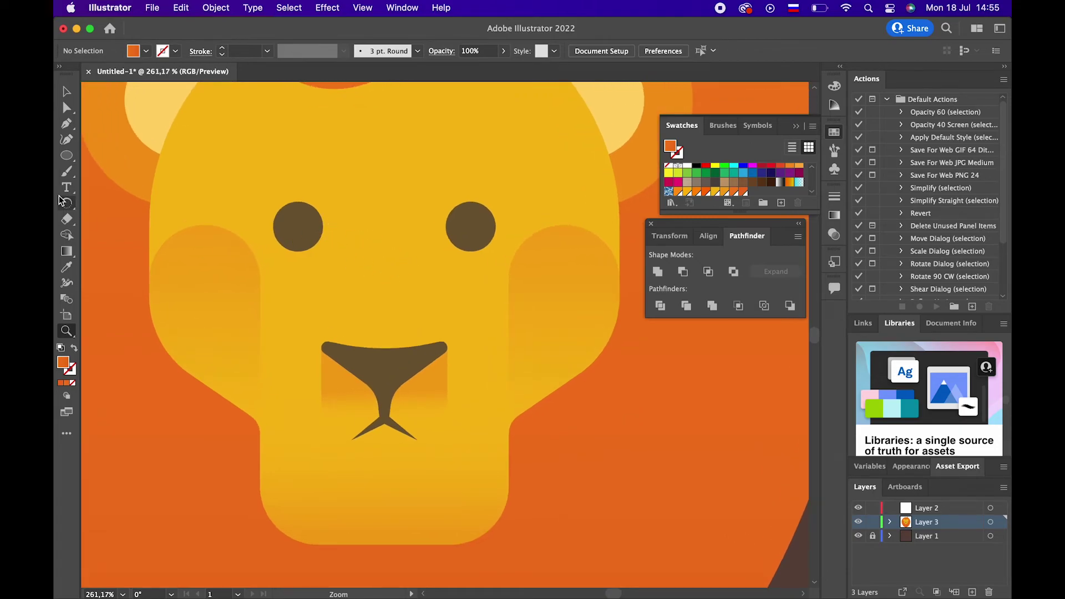
Draw a triangle from the muzzle top up between the eyes and eyedrop pale yellow onto it
left_click(66, 123)
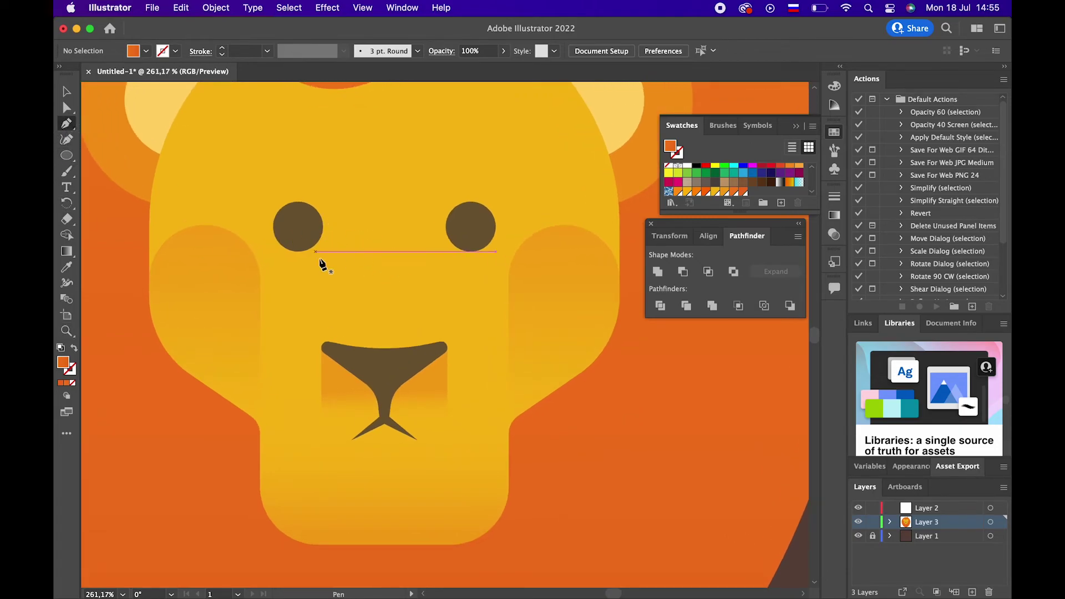
left_click(323, 330)
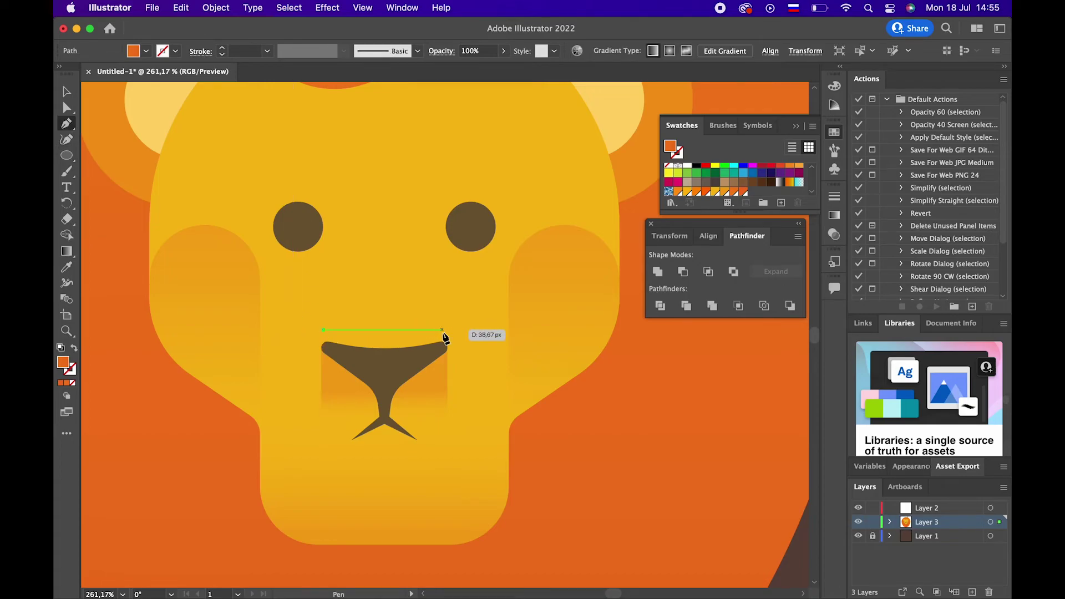
left_click(442, 330)
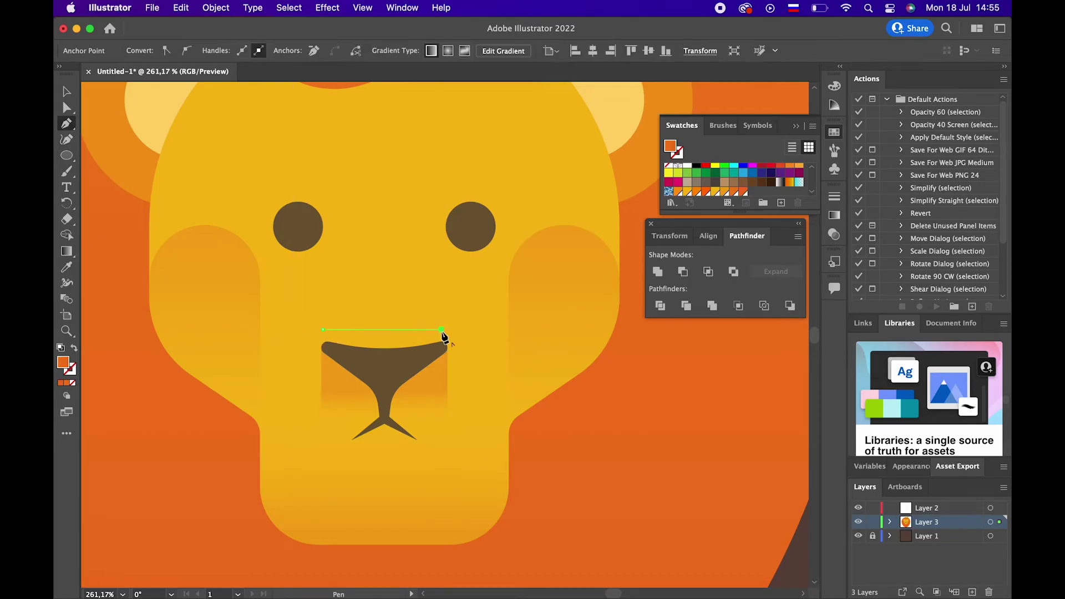
left_click(382, 196)
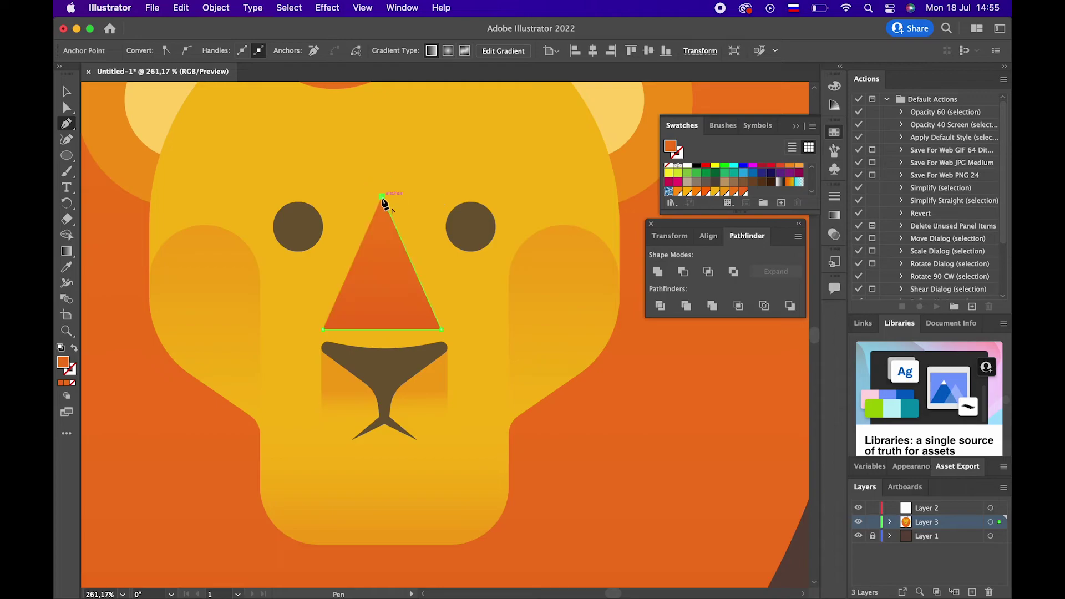
left_click(324, 330)
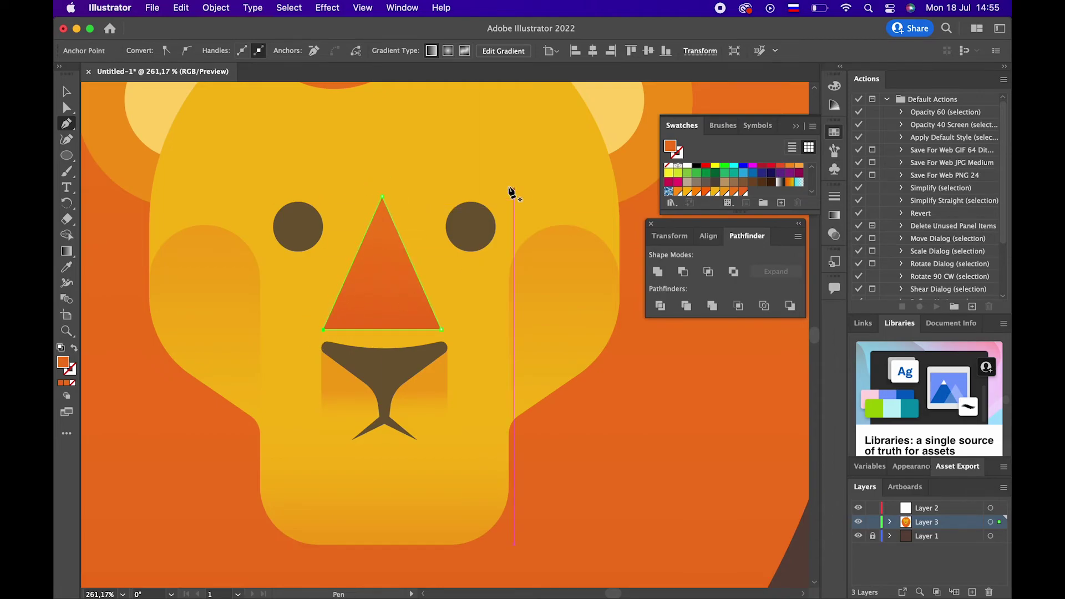
left_click(66, 267)
left_click(161, 142)
left_click(66, 251)
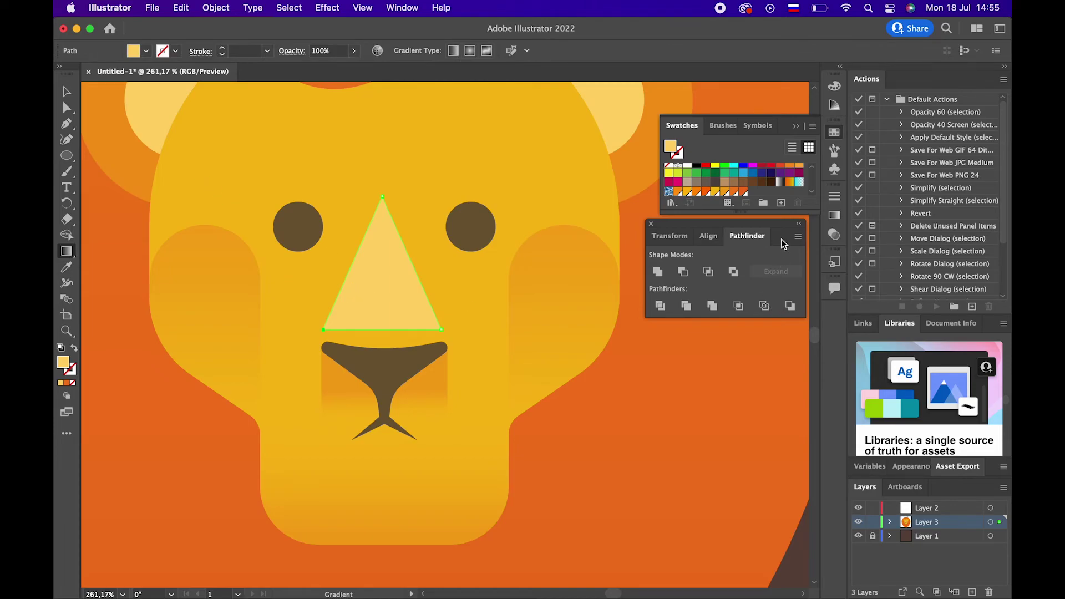
Save the pale yellow as a swatch and bow the triangle's bottom edge downward with Curvature
left_click(780, 203)
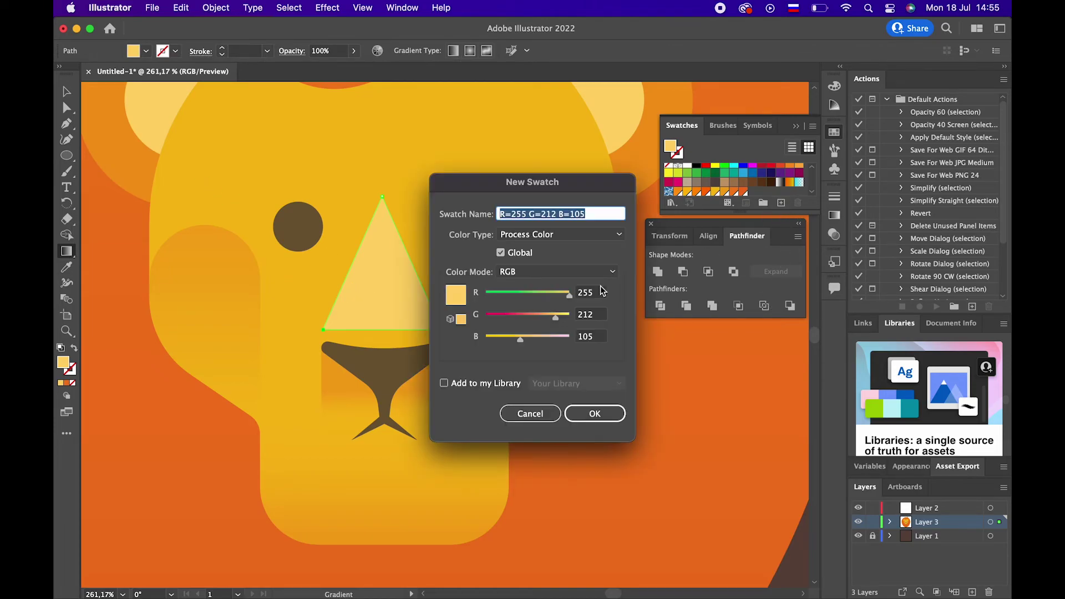
left_click(570, 420)
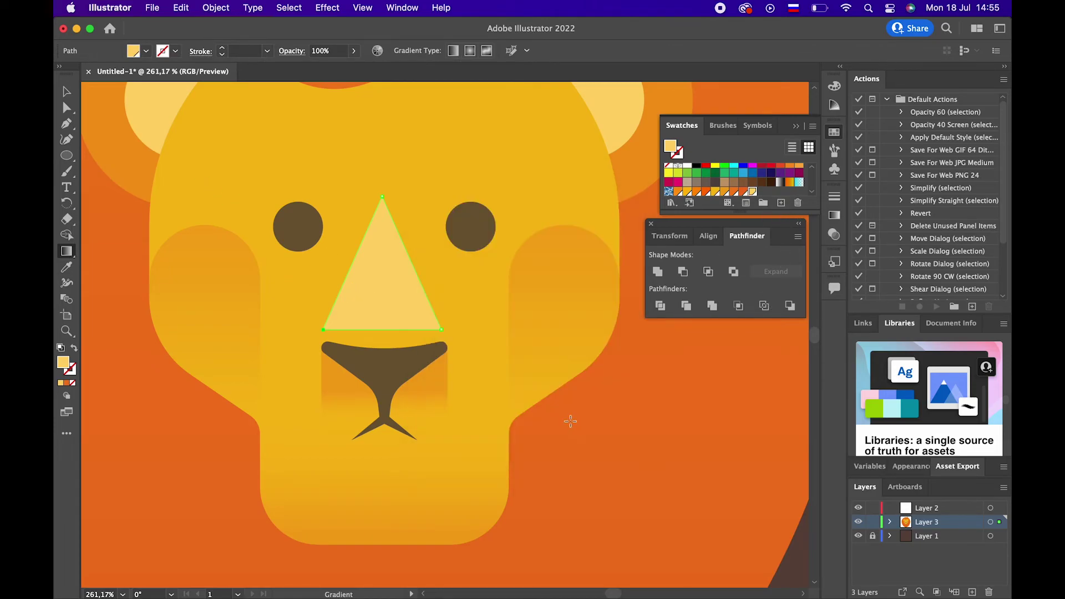
left_click(69, 141)
left_click_drag(385, 329, 388, 341)
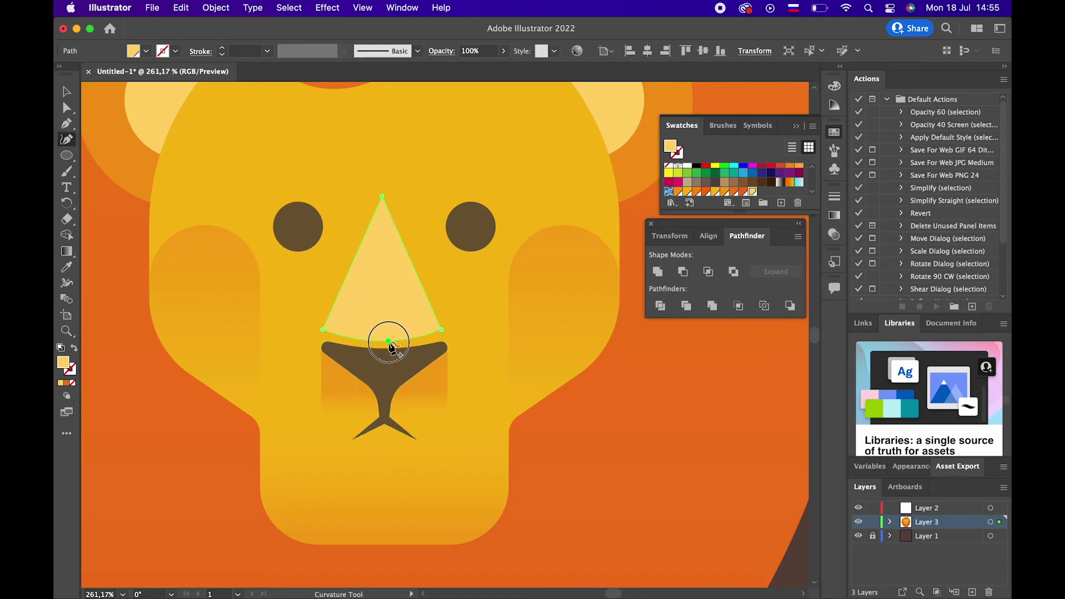
Apply a vertical pale yellow gradient to the nose, with the top stop at 0% opacity
left_click(67, 253)
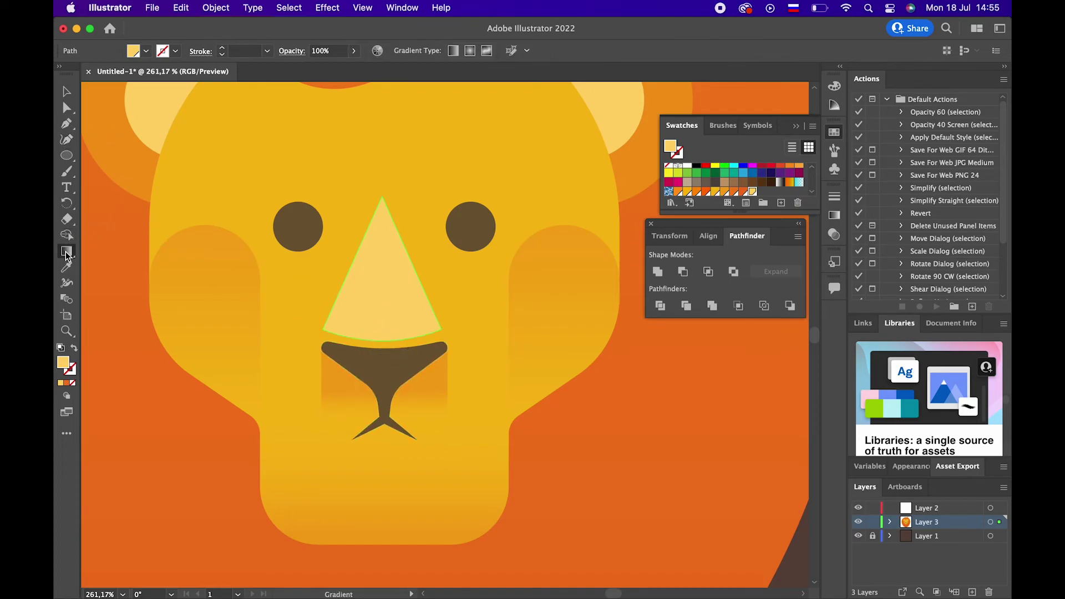
left_click(383, 287)
left_click_drag(380, 224, 381, 339)
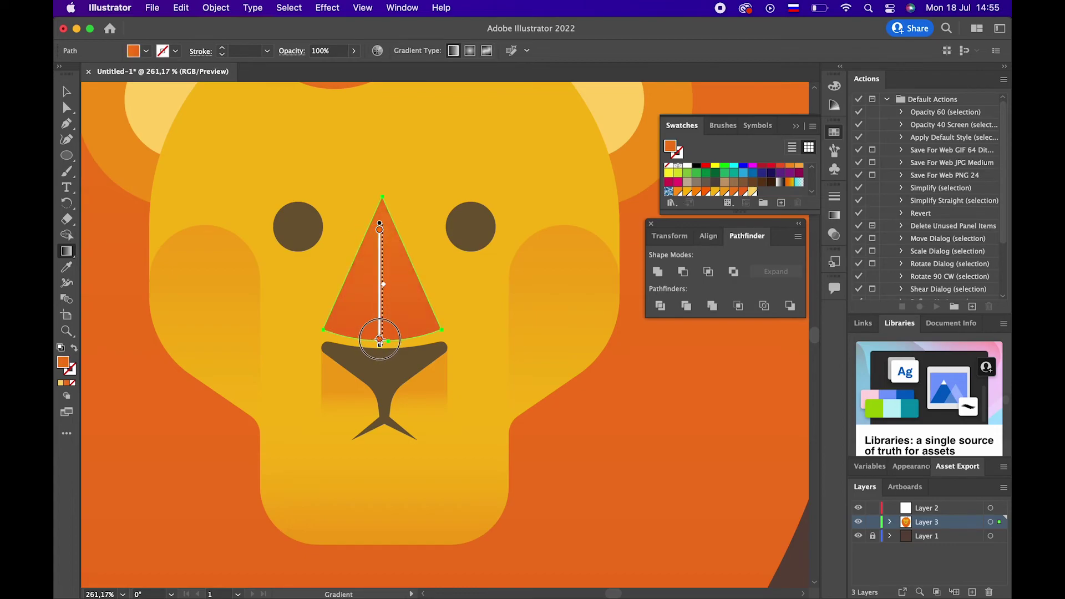
double_click(382, 338)
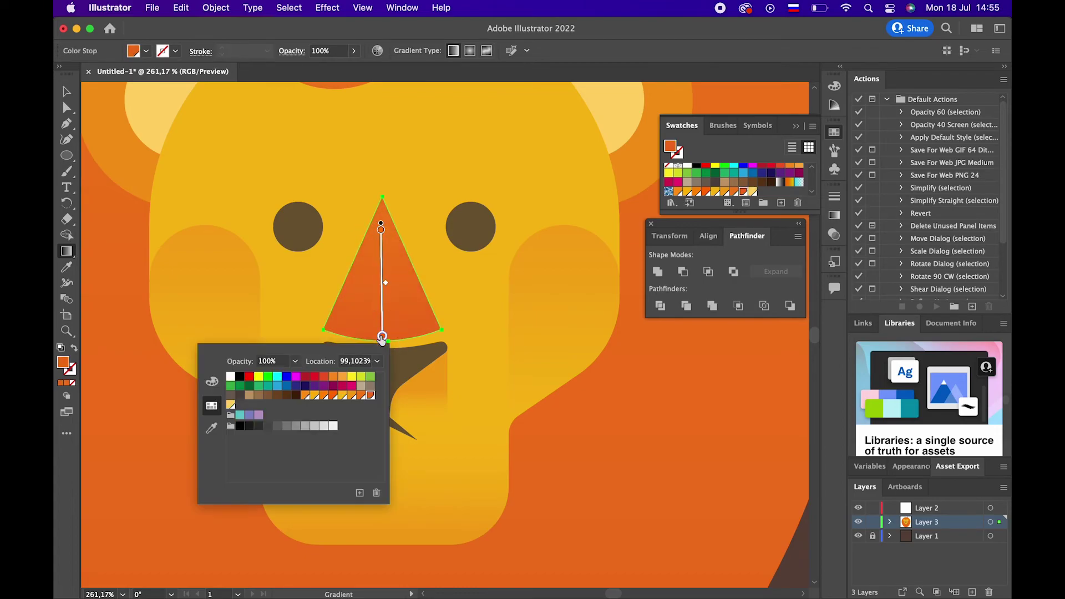
left_click(231, 404)
double_click(381, 228)
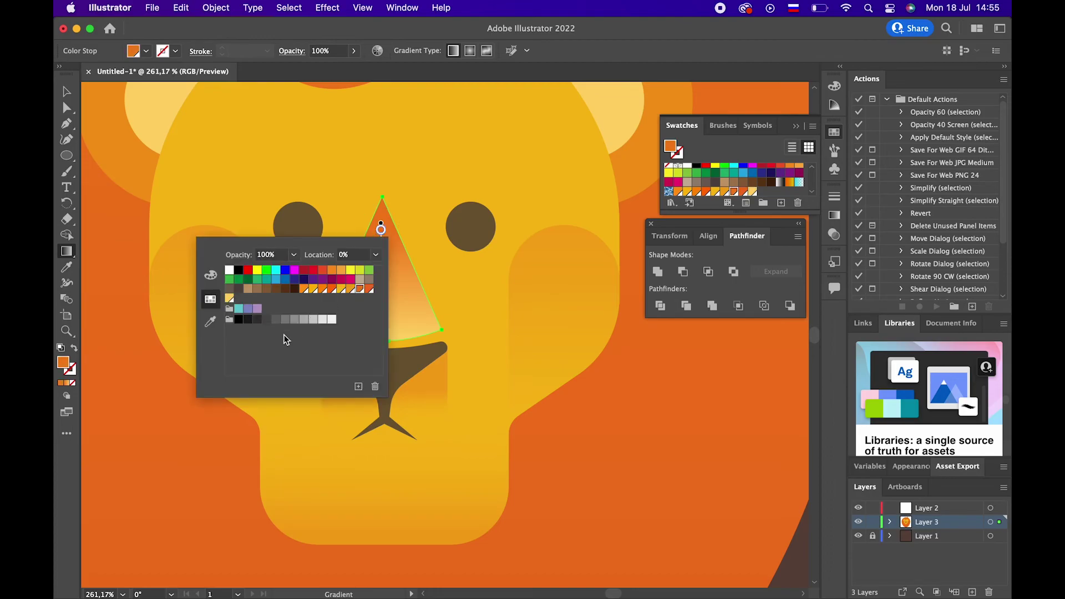
left_click(229, 299)
left_click(293, 255)
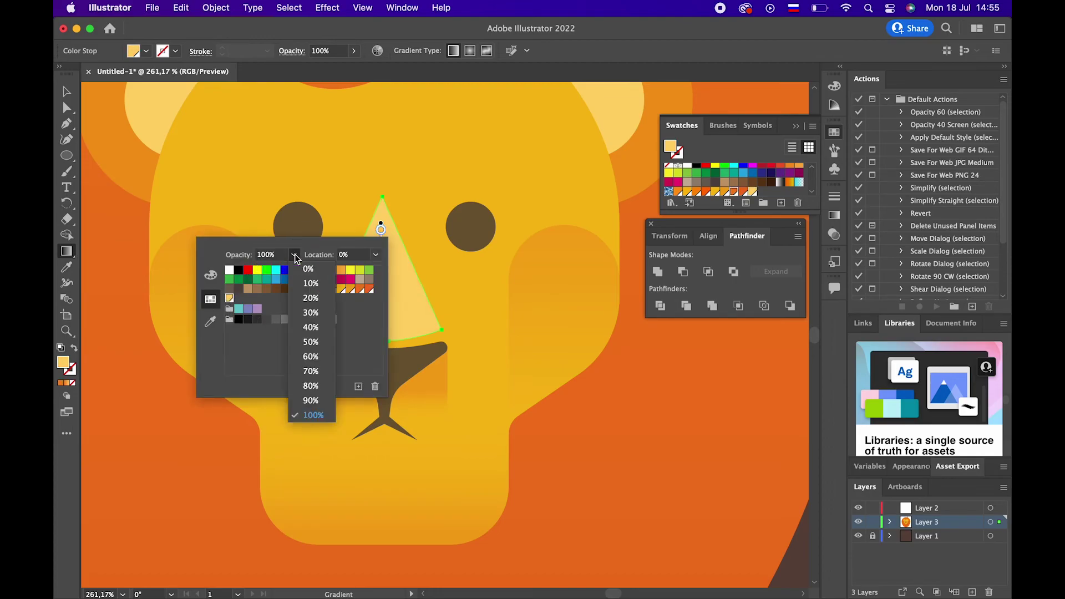
left_click(304, 266)
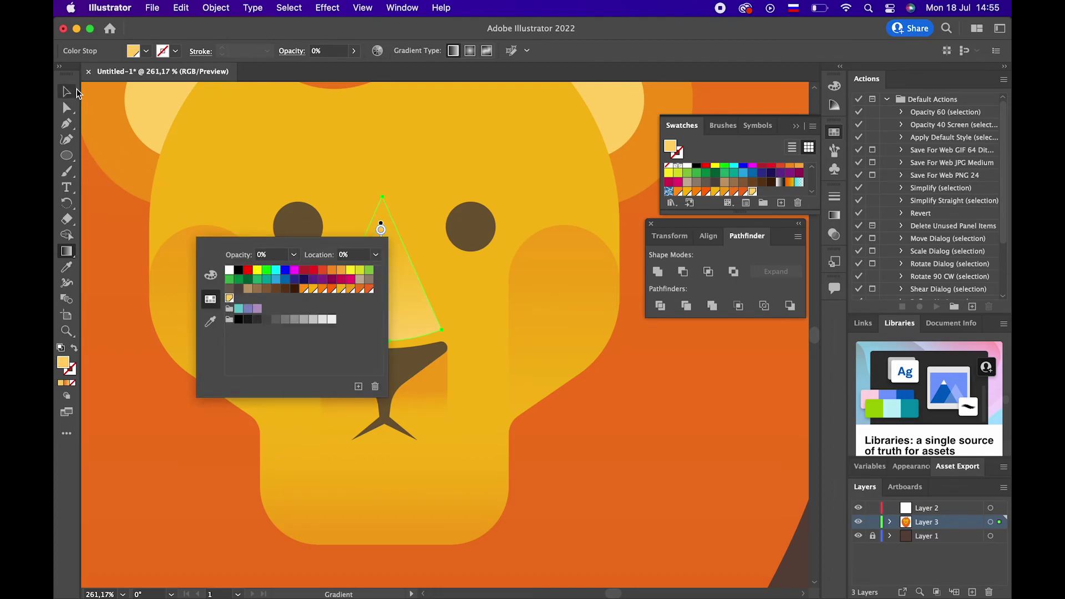
key("Escape")
key("z")
mouse_move(363, 278)
left_mouse_down()
mouse_move(247, 305)
mouse_move(308, 311)
left_mouse_up()
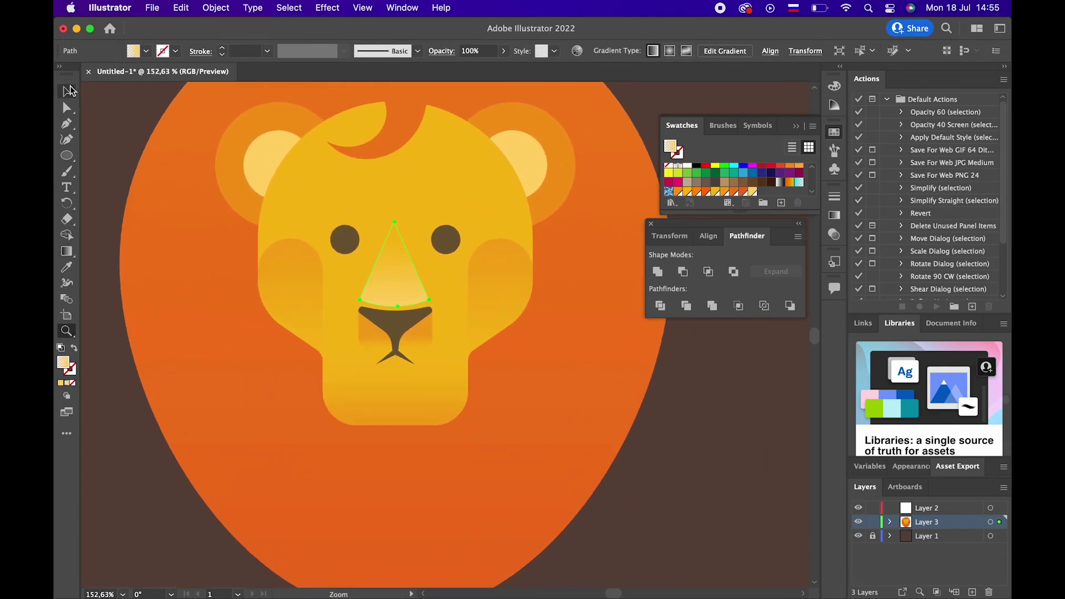
Select the nose triangle, zoom in, and show its gradient controls
left_click(70, 91)
left_click(712, 237)
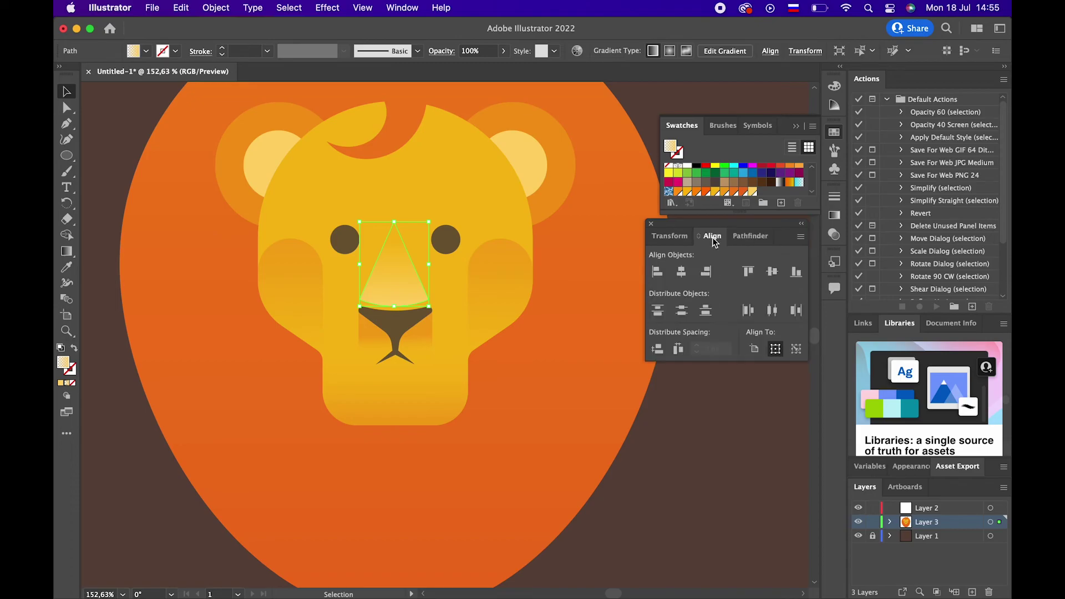
key("z")
left_click_drag(434, 269, 510, 321)
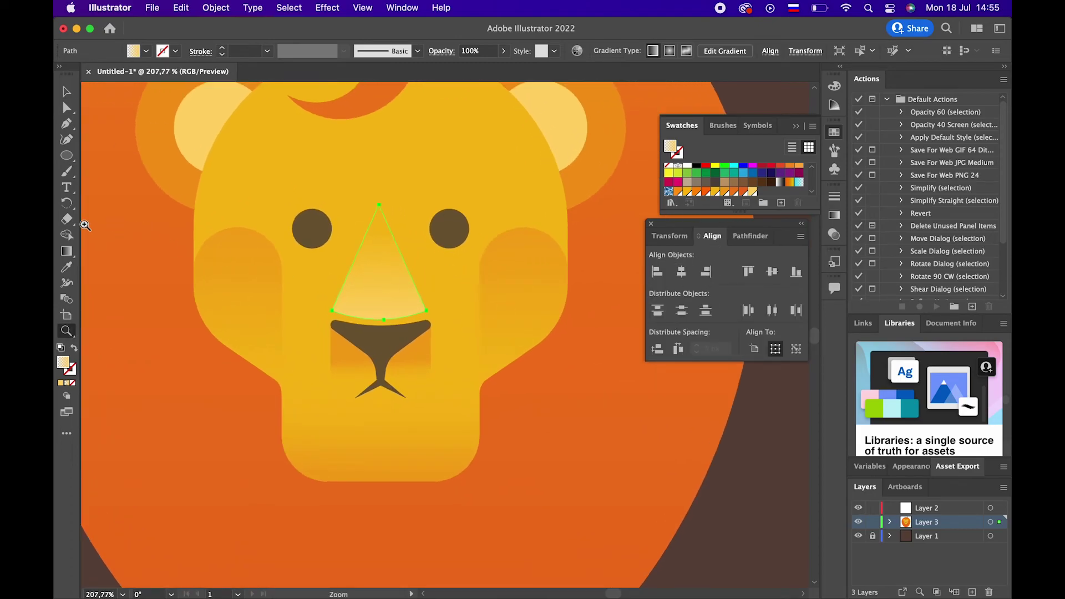
left_click(67, 250)
left_click(379, 316)
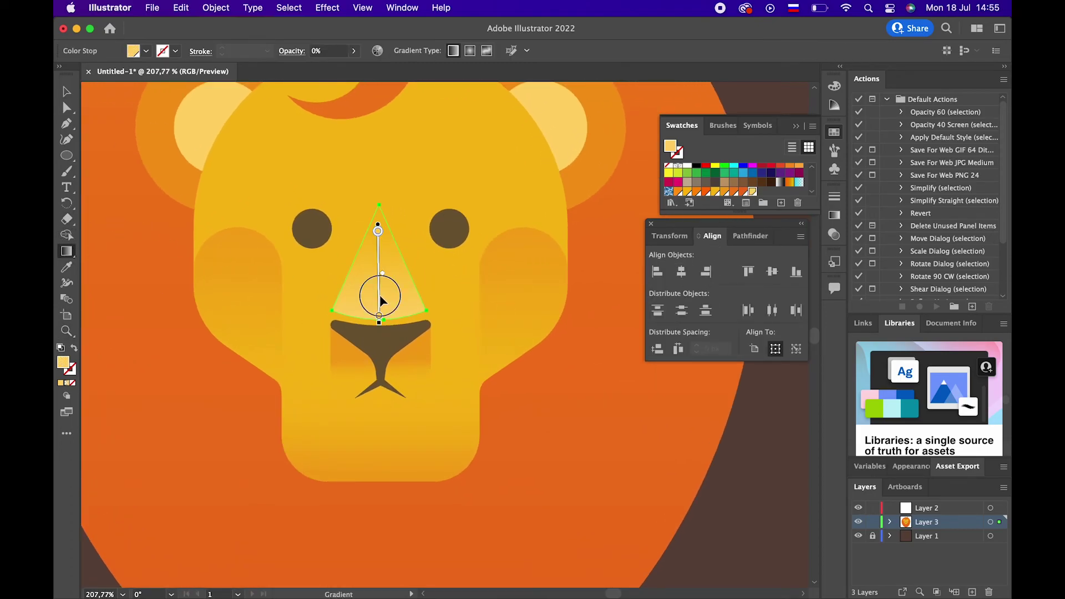
Reposition the nose gradient and stretch its end stop down past the muzzle
left_click_drag(381, 300, 382, 338)
left_click_drag(379, 269, 377, 213)
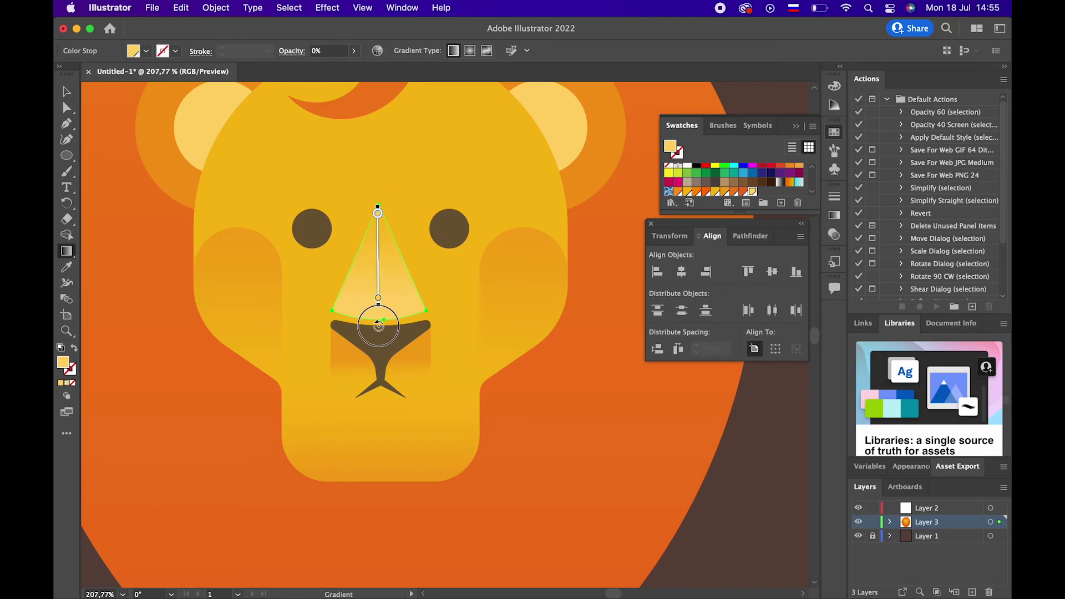
left_click_drag(380, 288, 381, 346)
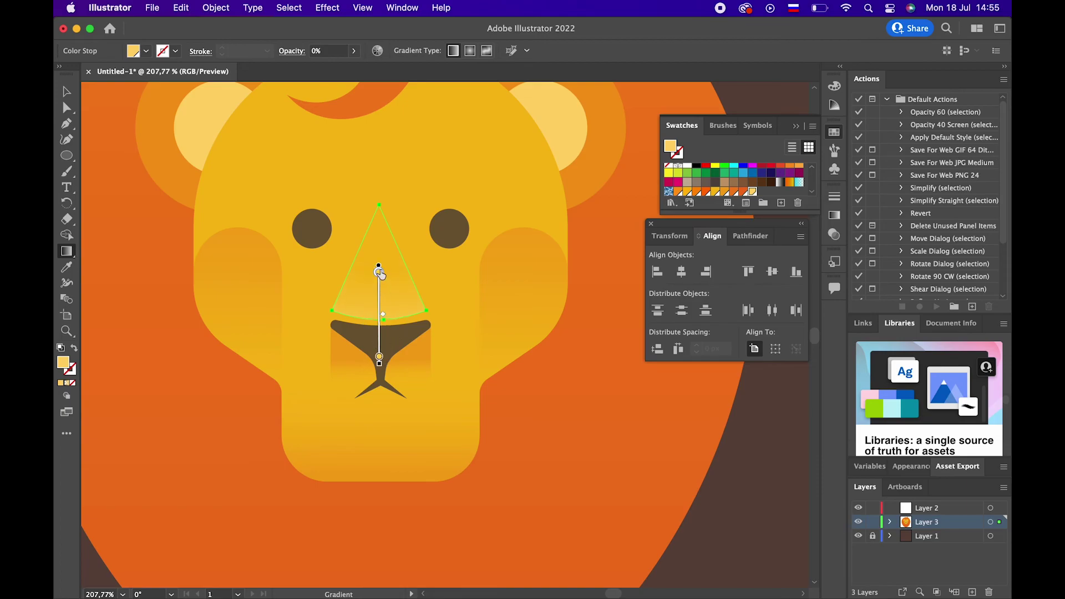
left_click_drag(379, 270, 383, 226)
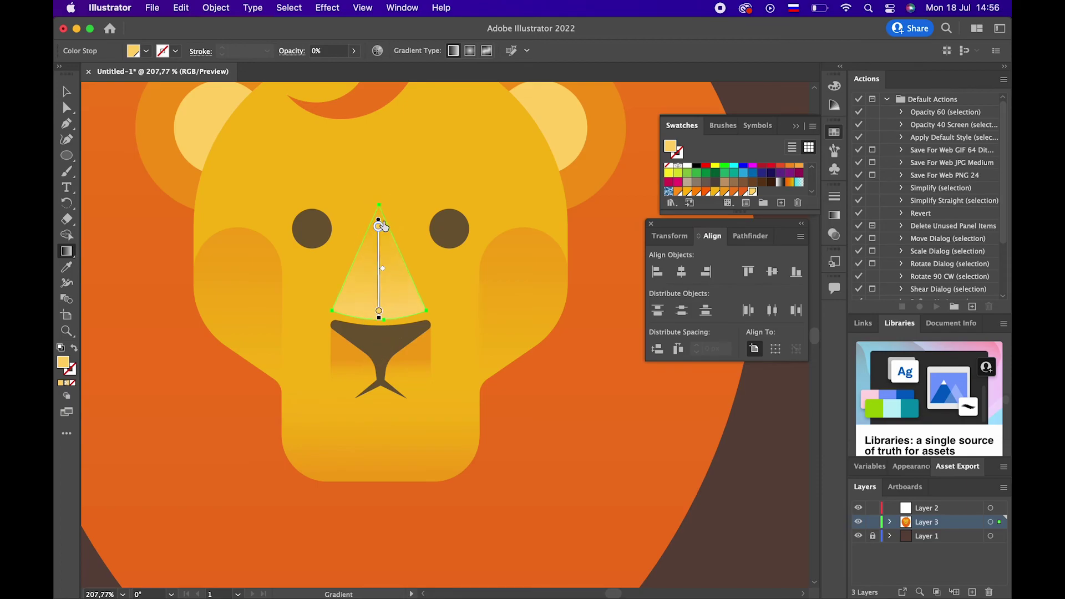
left_click_drag(382, 323, 381, 405)
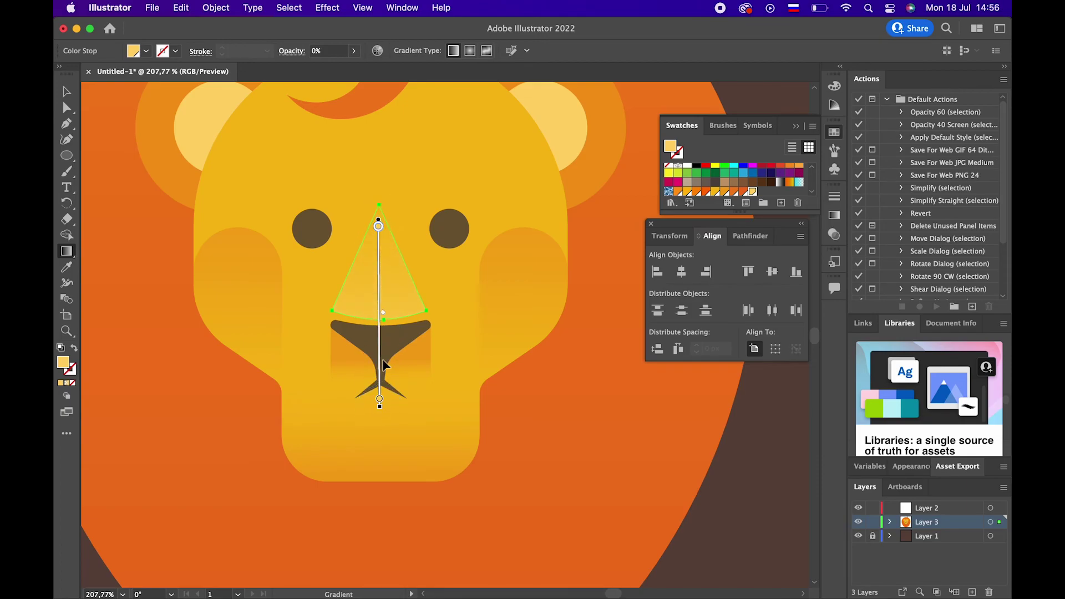
left_click(67, 99)
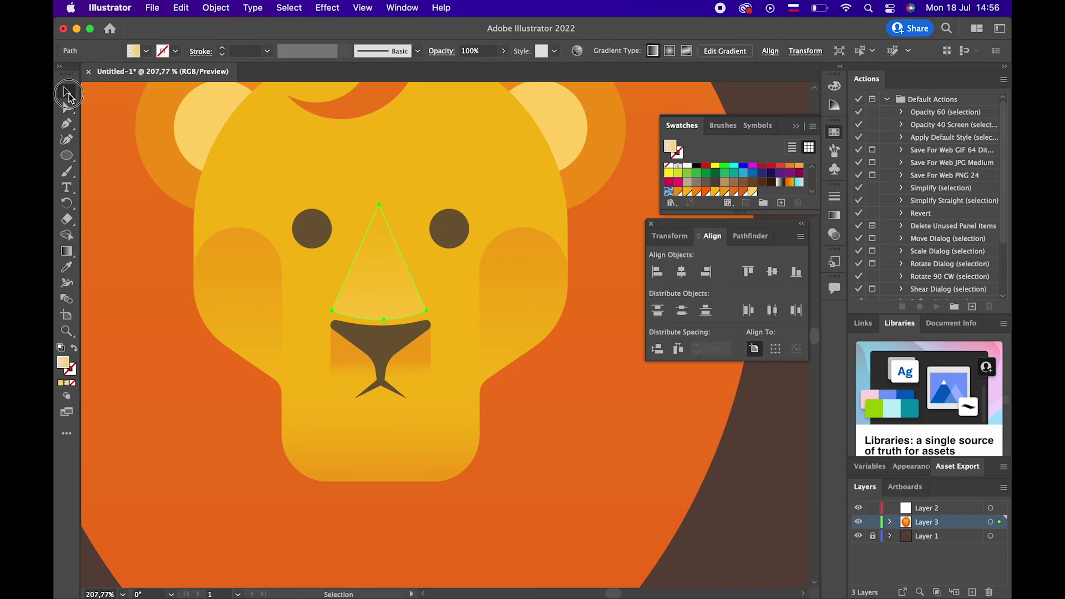
left_click(733, 507)
Zoom out, marquee-select every face and mane shape, and group them
key("z")
scroll(309, 335, "down", 5)
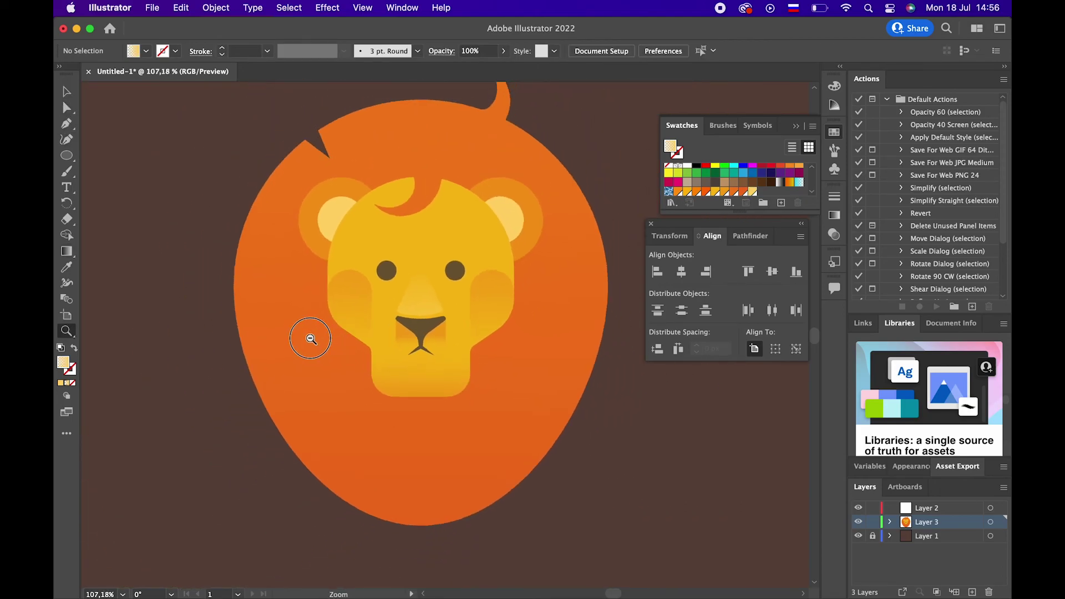
scroll(326, 338, "down", 3)
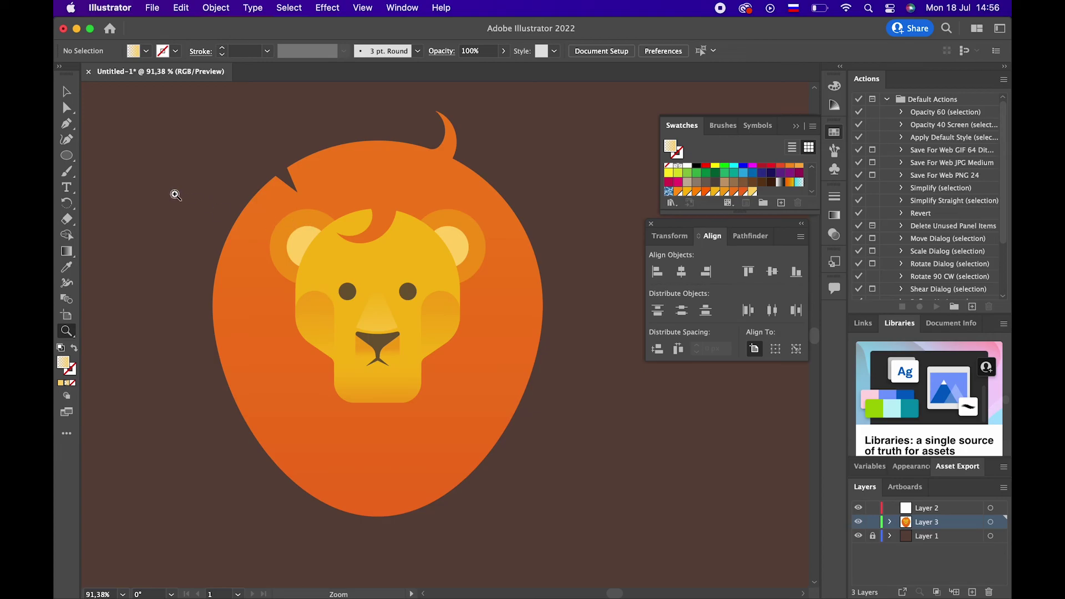
left_click(65, 93)
left_click_drag(236, 173, 587, 515)
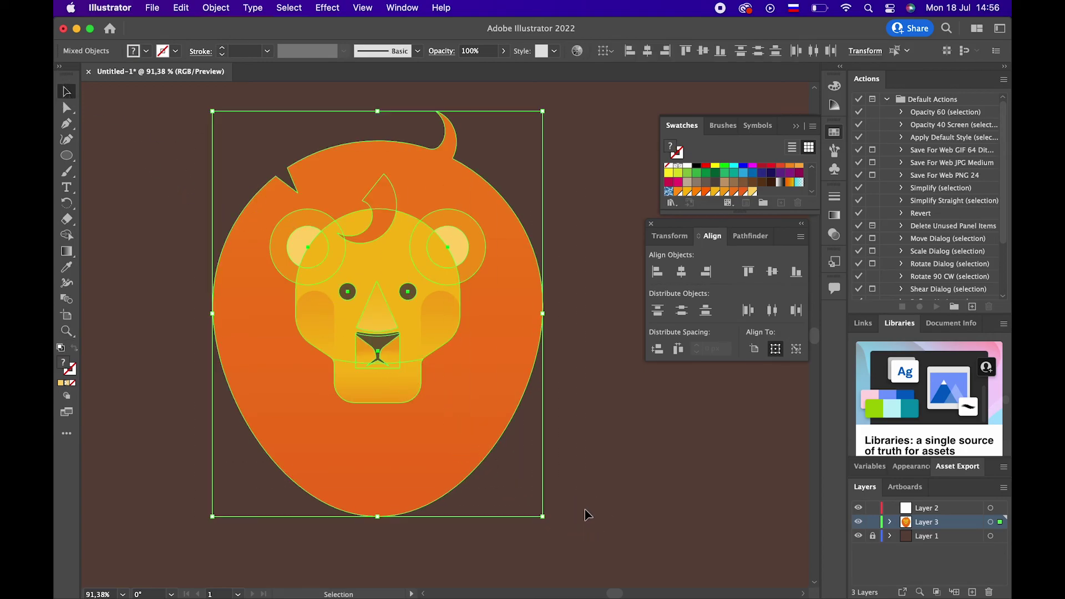
right_click(380, 294)
left_click(435, 404)
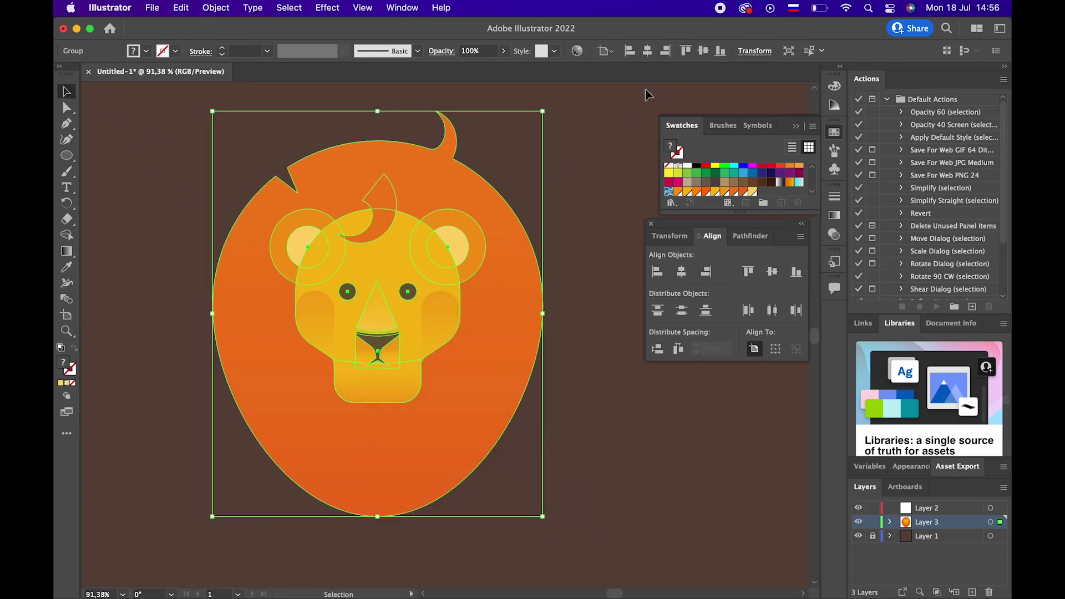
Deselect the group, collapse and move the Transform/Align/Pathfinder panel aside, and zoom to 100%
left_click(561, 374)
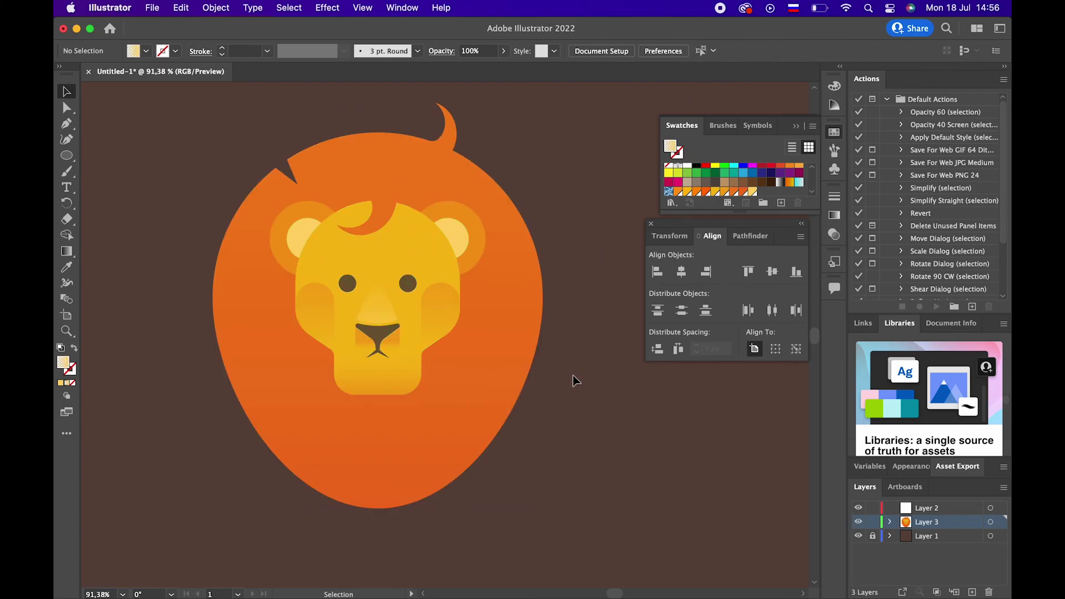
left_click_drag(556, 377, 584, 389)
key("z")
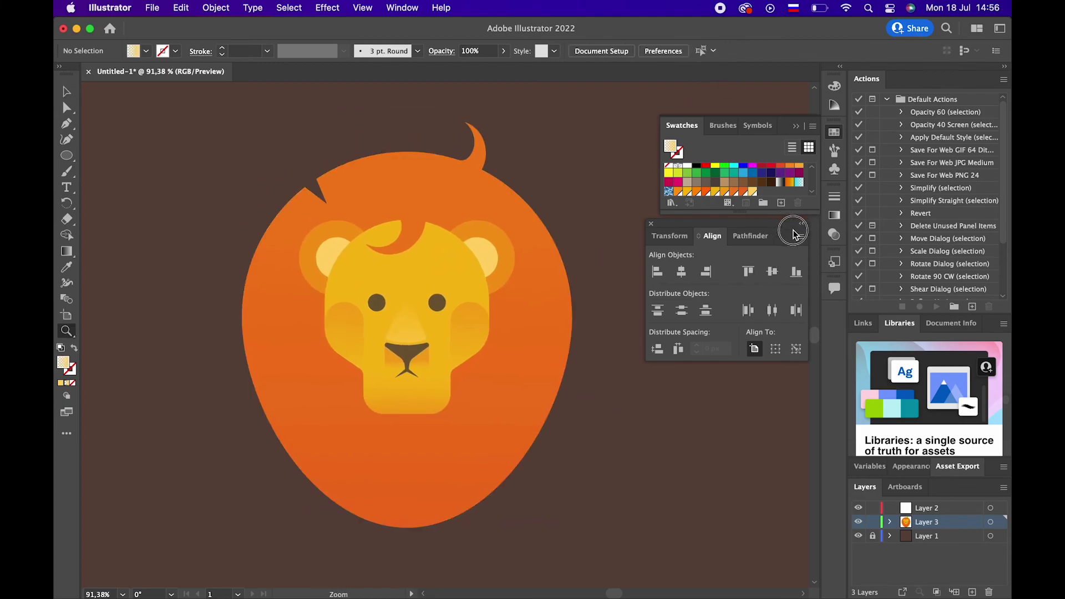
left_click(801, 224)
left_click_drag(691, 221, 787, 229)
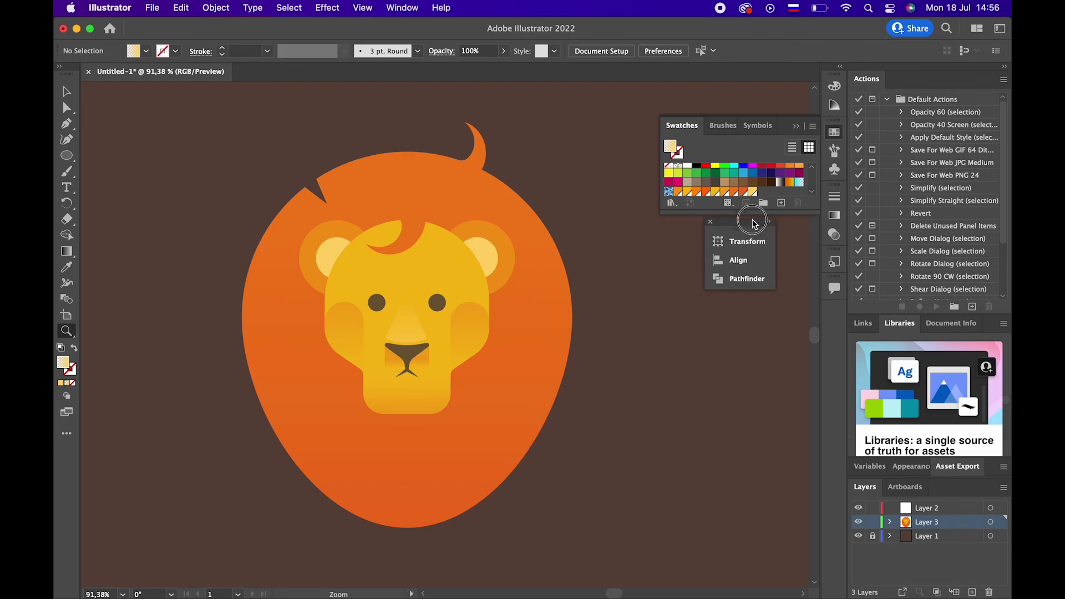
left_click(594, 364)
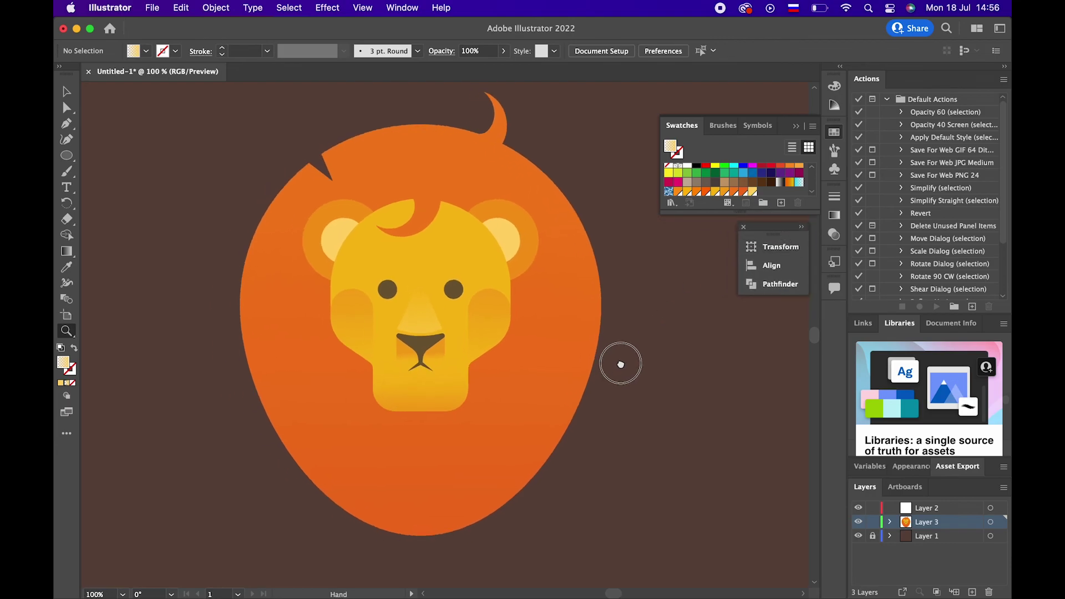